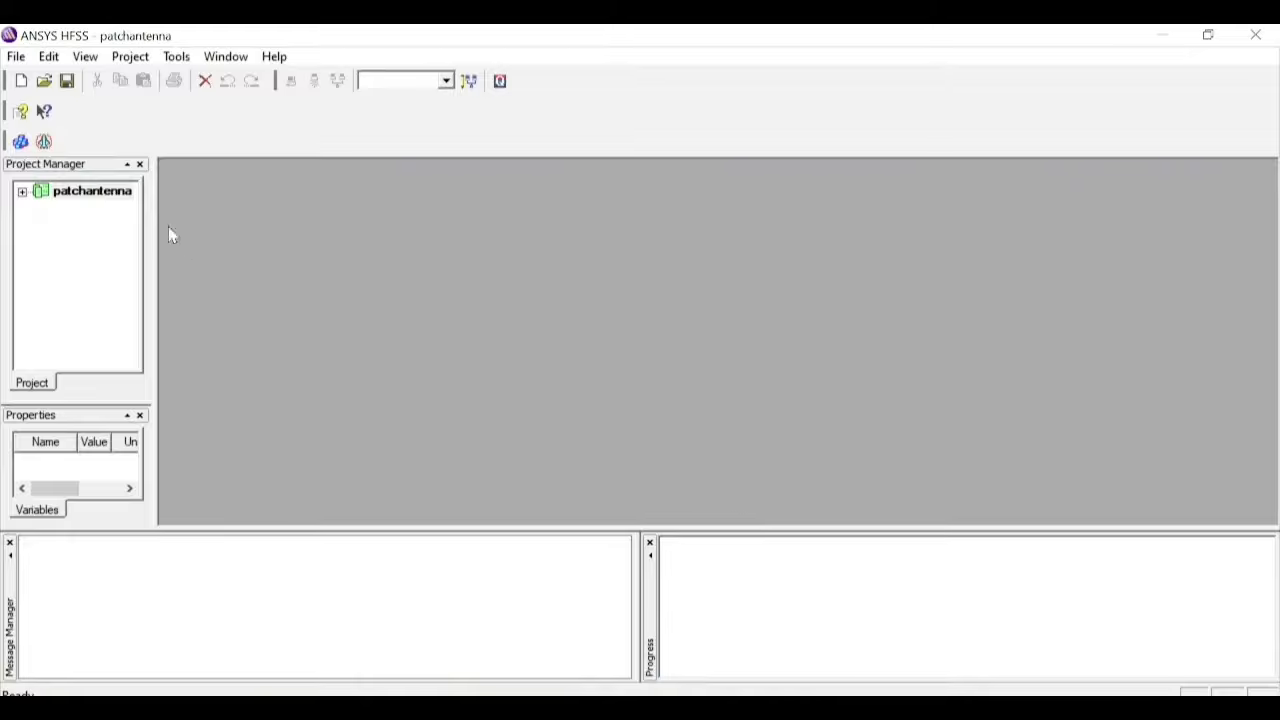
# Insert a new HFSS design into the patchantenna project and set its solution type to Driven Modal with Network Analysis
pyautogui.click(19, 150)
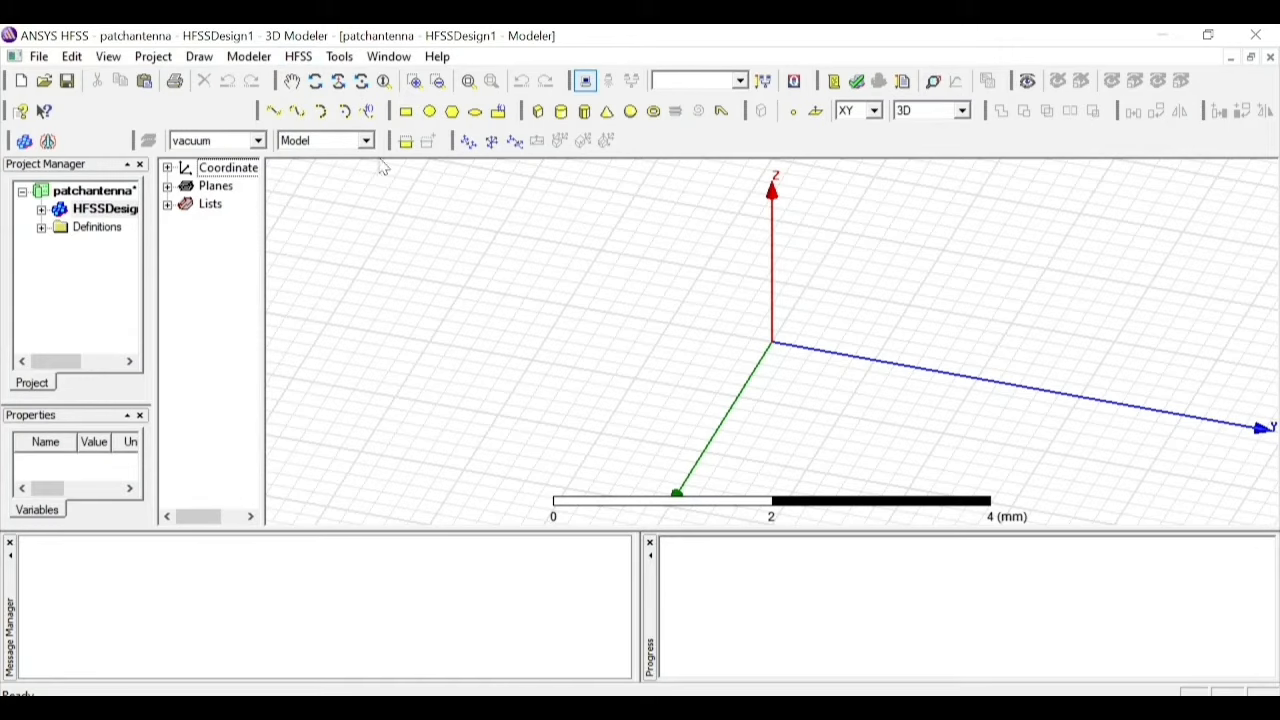
pyautogui.click(298, 57)
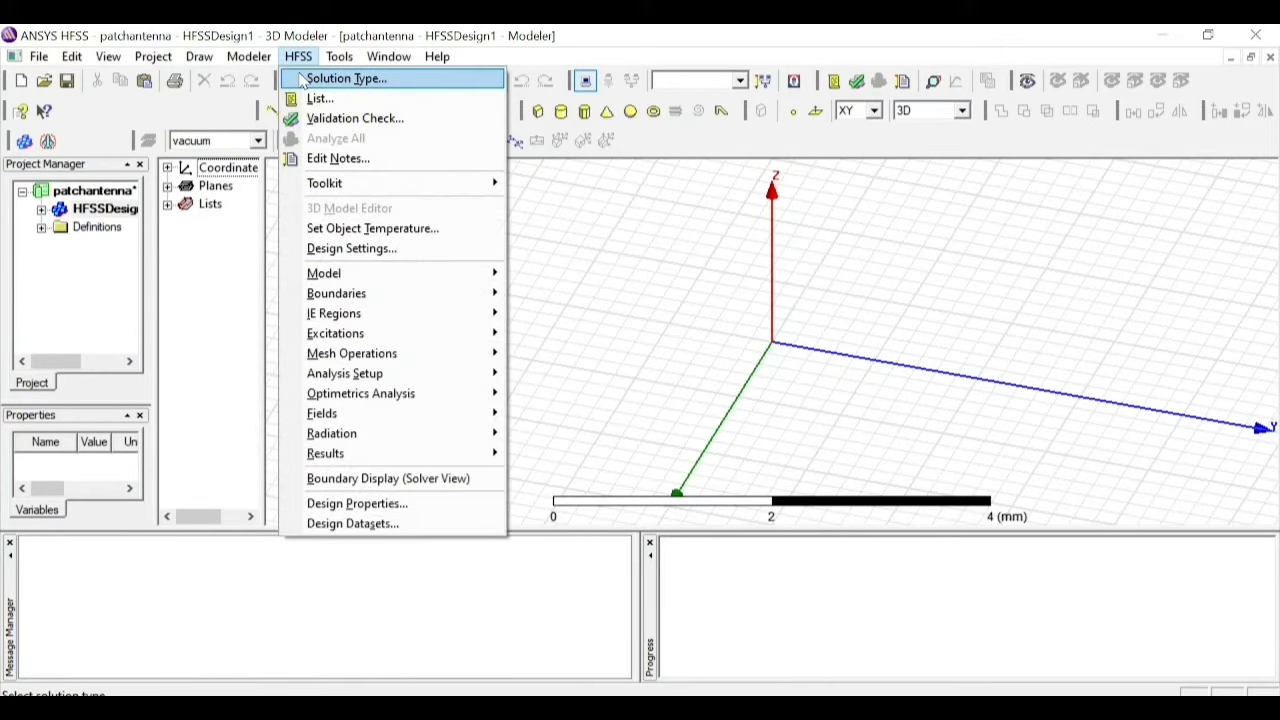
pyautogui.click(296, 78)
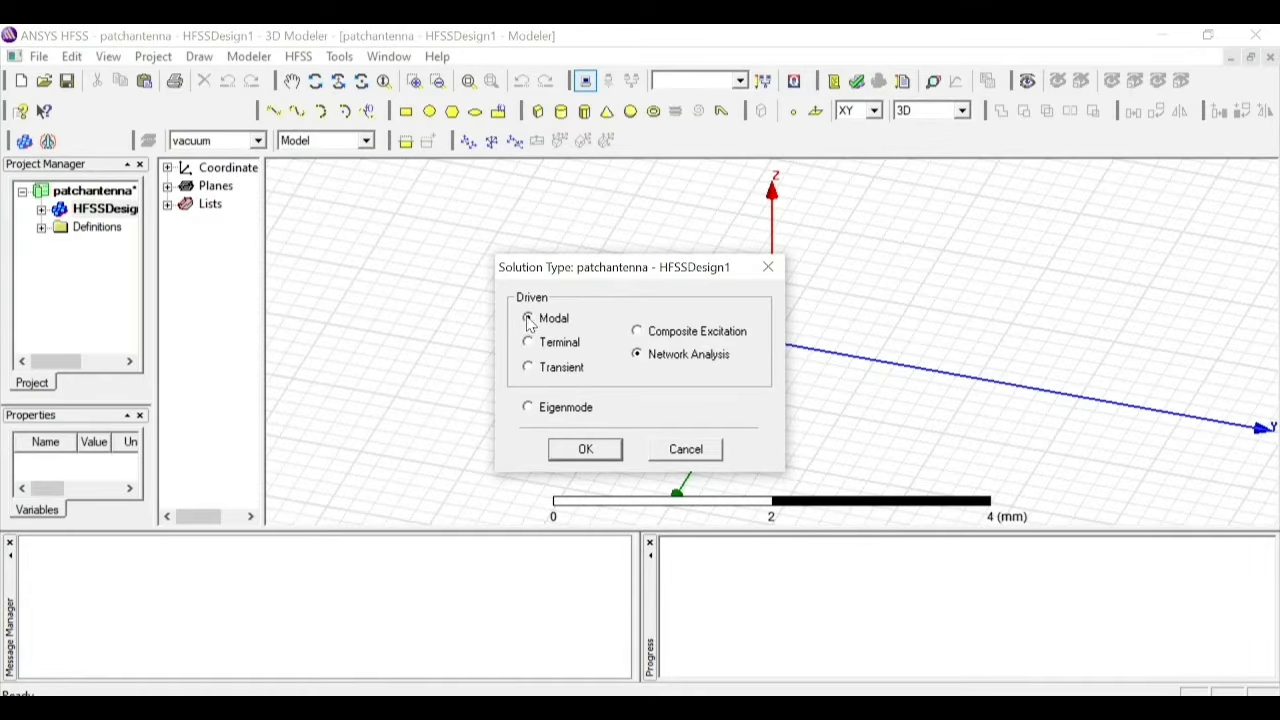
pyautogui.click(586, 449)
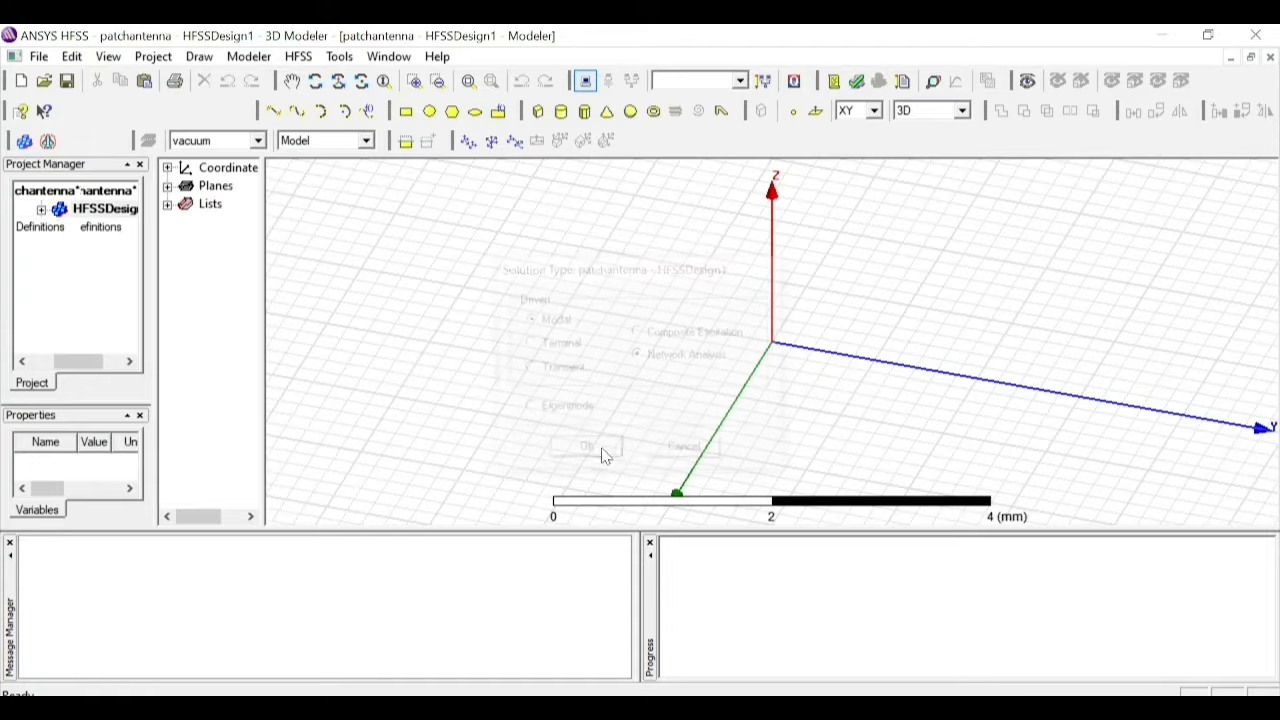
# Set the model units to mm without rescaling
pyautogui.click(242, 60)
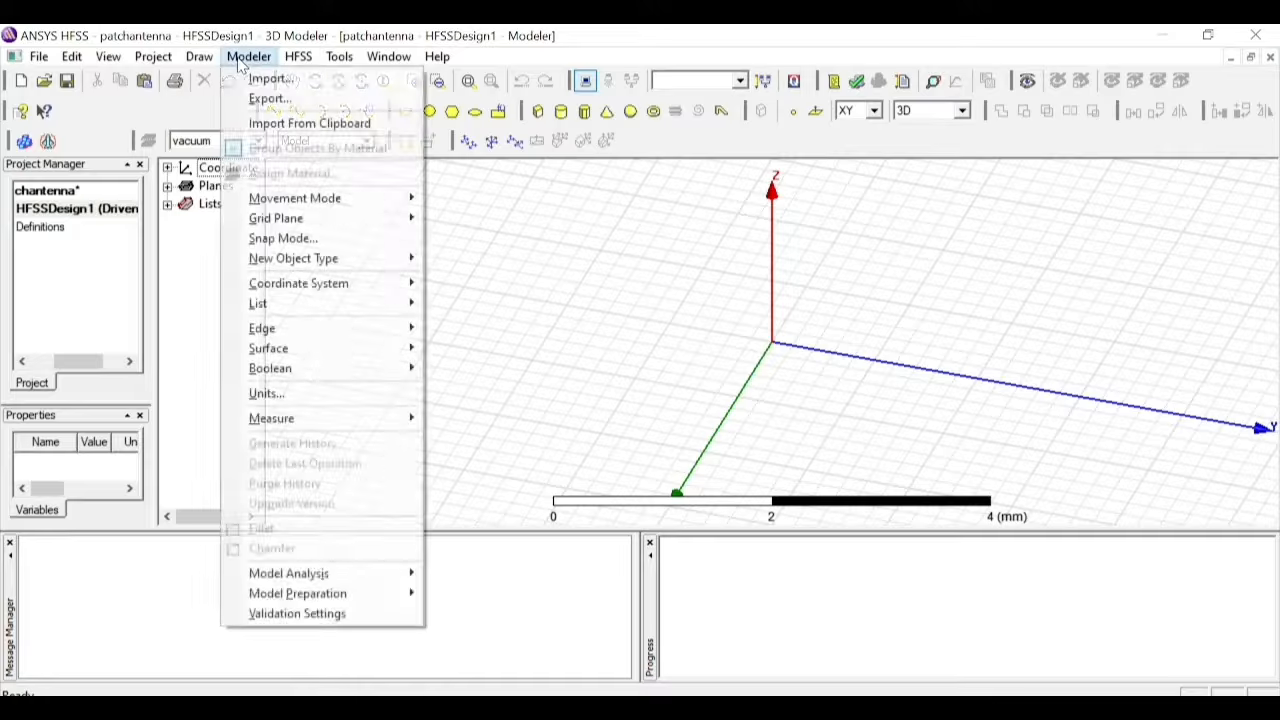
pyautogui.click(368, 400)
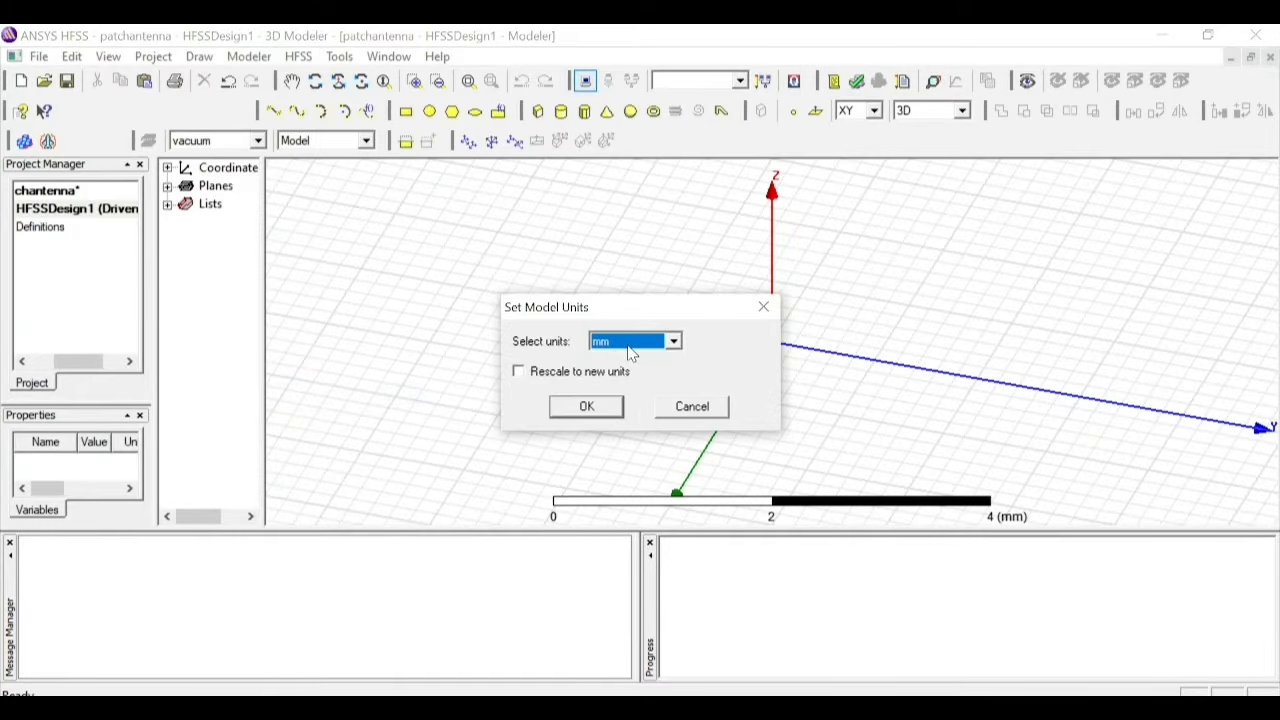
pyautogui.click(613, 412)
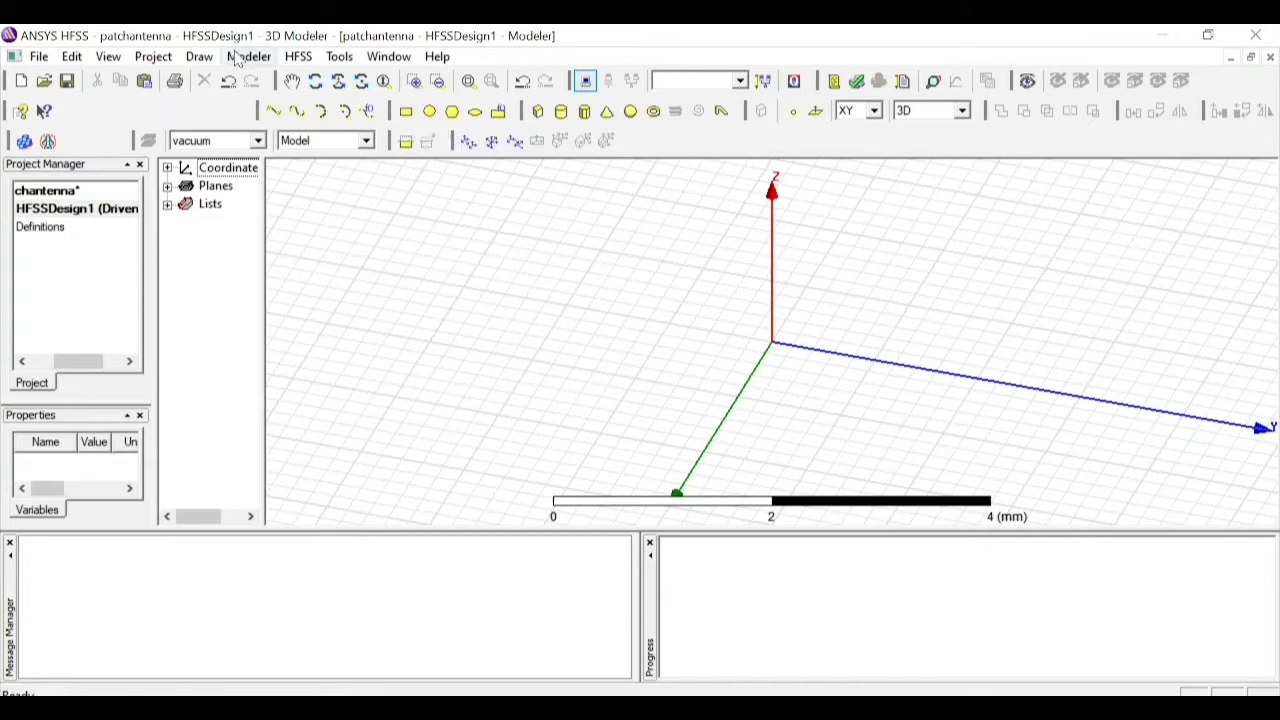
# Draw a rectangle of about 0.4 by 1 mm on the XY plane near the origin
pyautogui.click(200, 57)
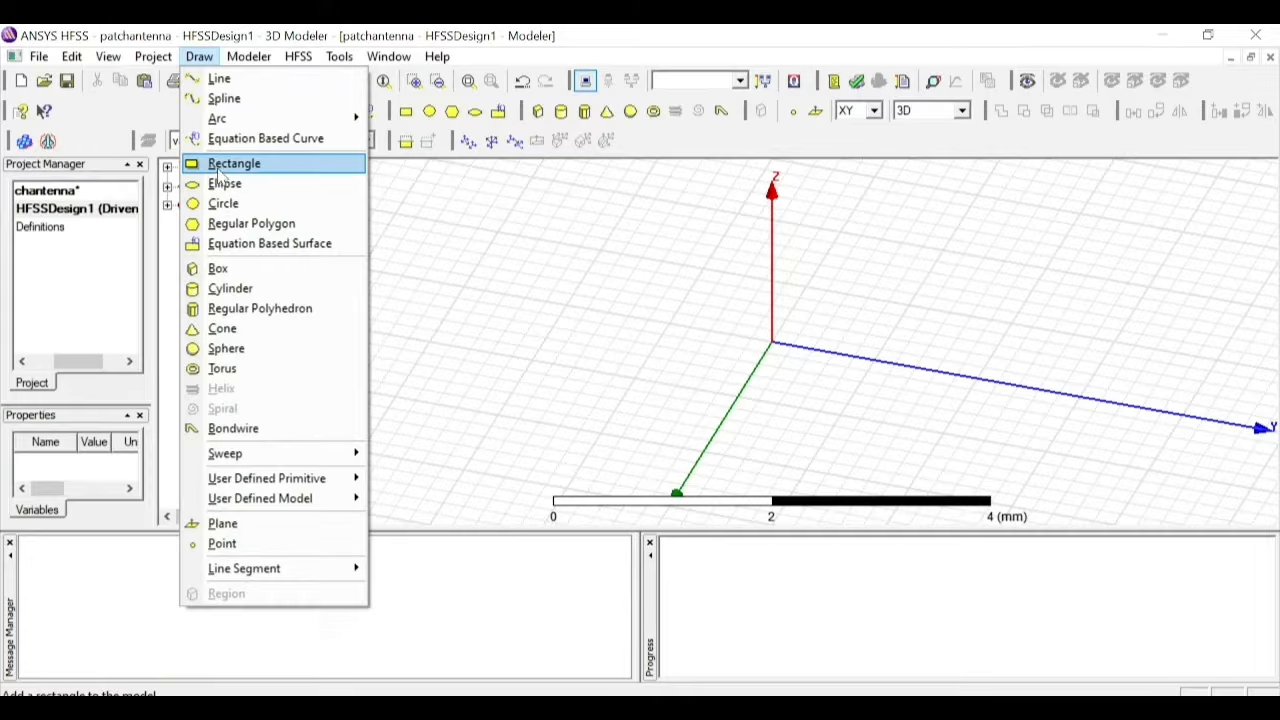
pyautogui.click(406, 112)
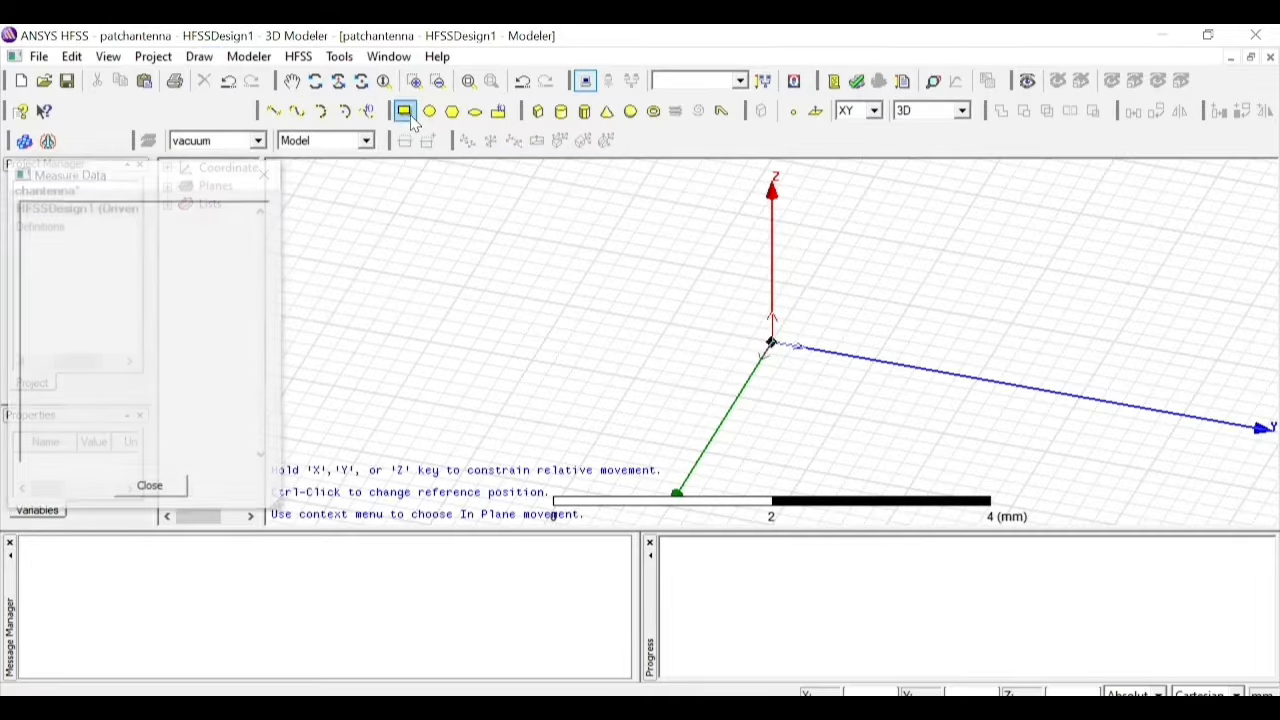
pyautogui.click(838, 306)
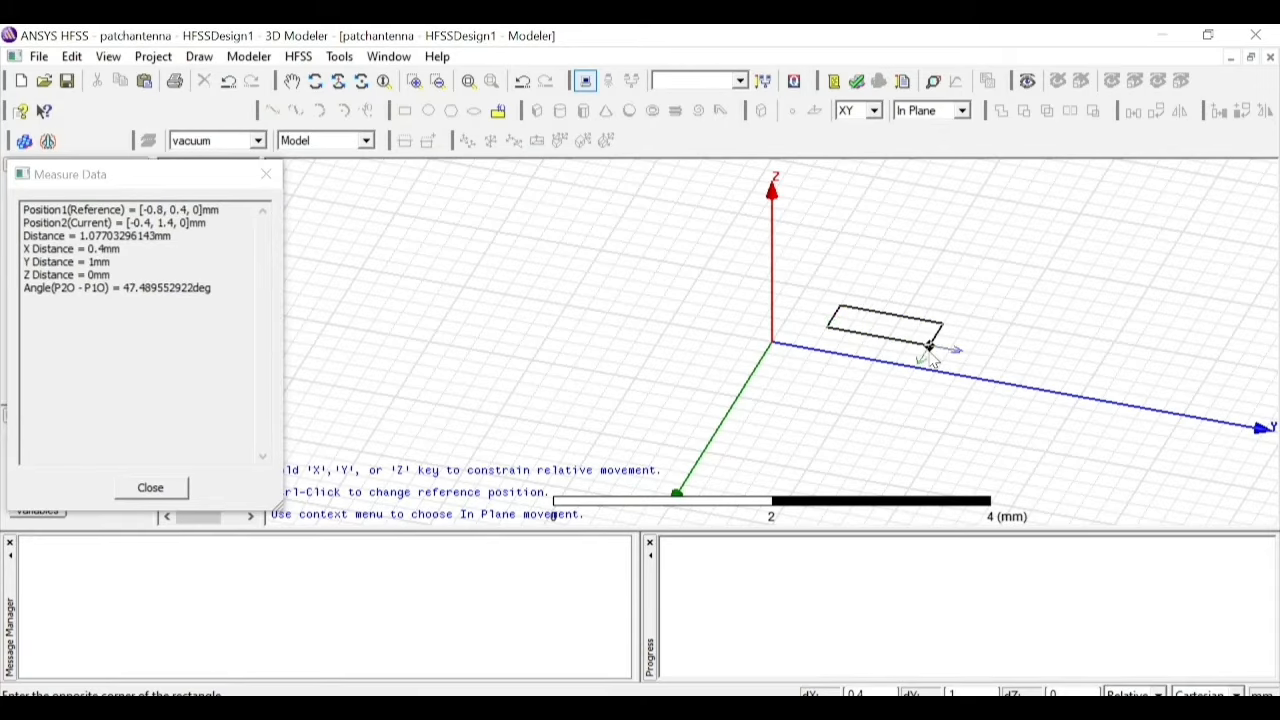
pyautogui.click(930, 345)
# Rename the new rectangle as patch and change its colour to orange
pyautogui.doubleClick(247, 206)
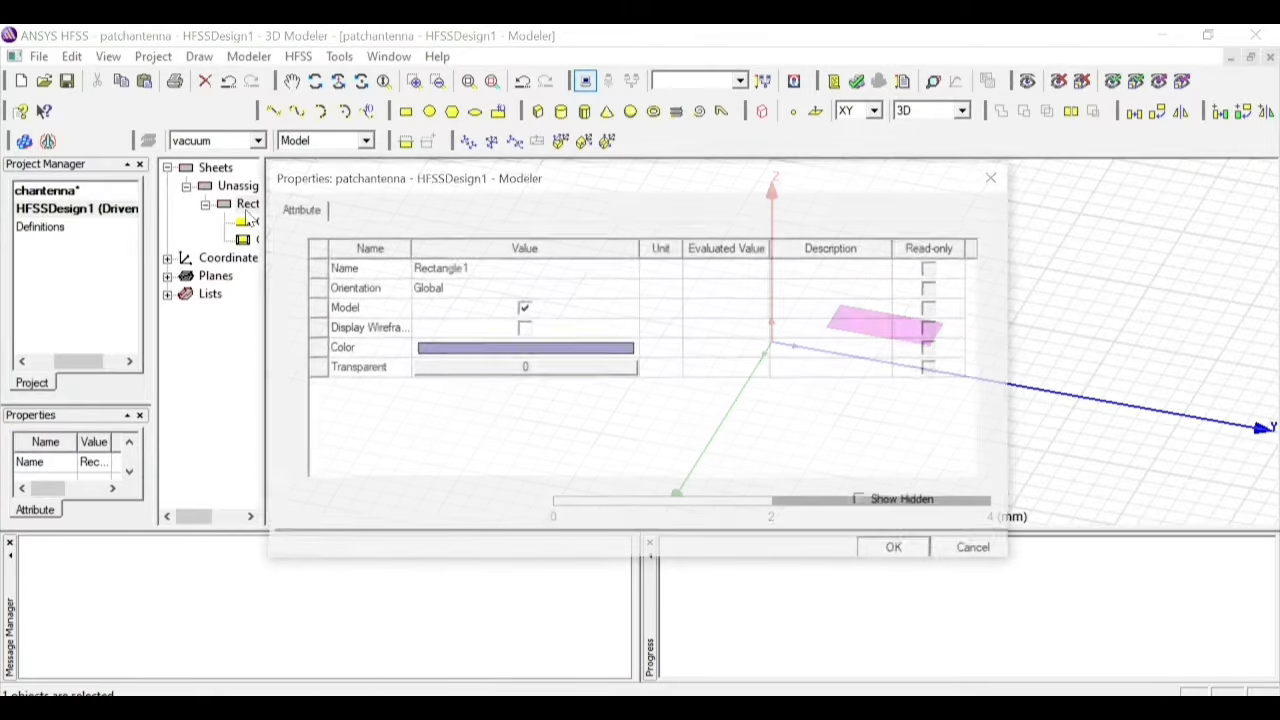
pyautogui.write('patch')
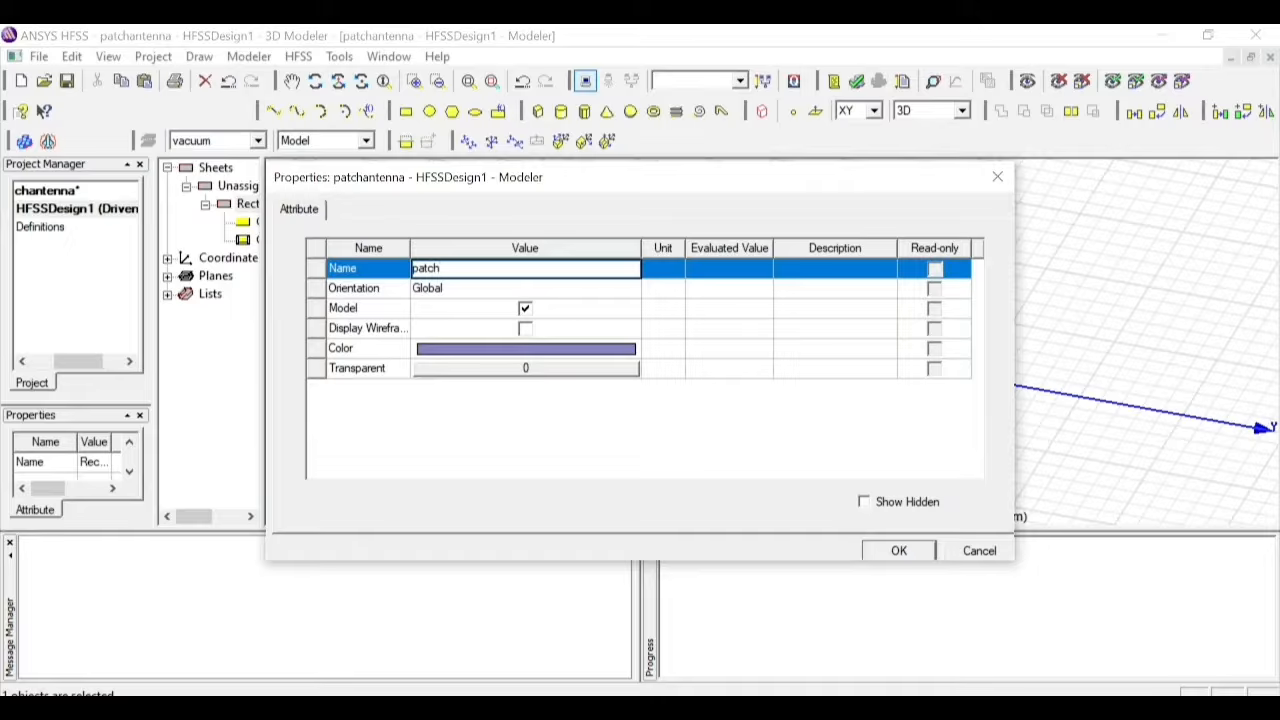
pyautogui.click(436, 348)
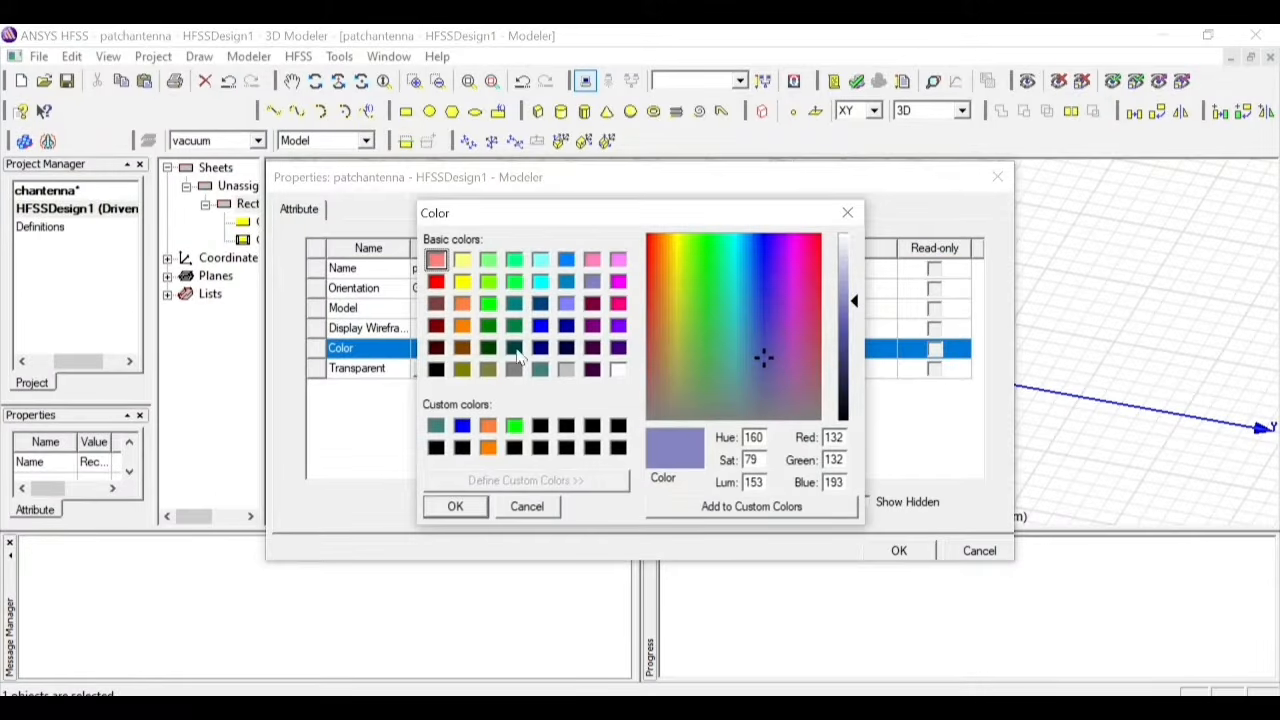
pyautogui.click(464, 330)
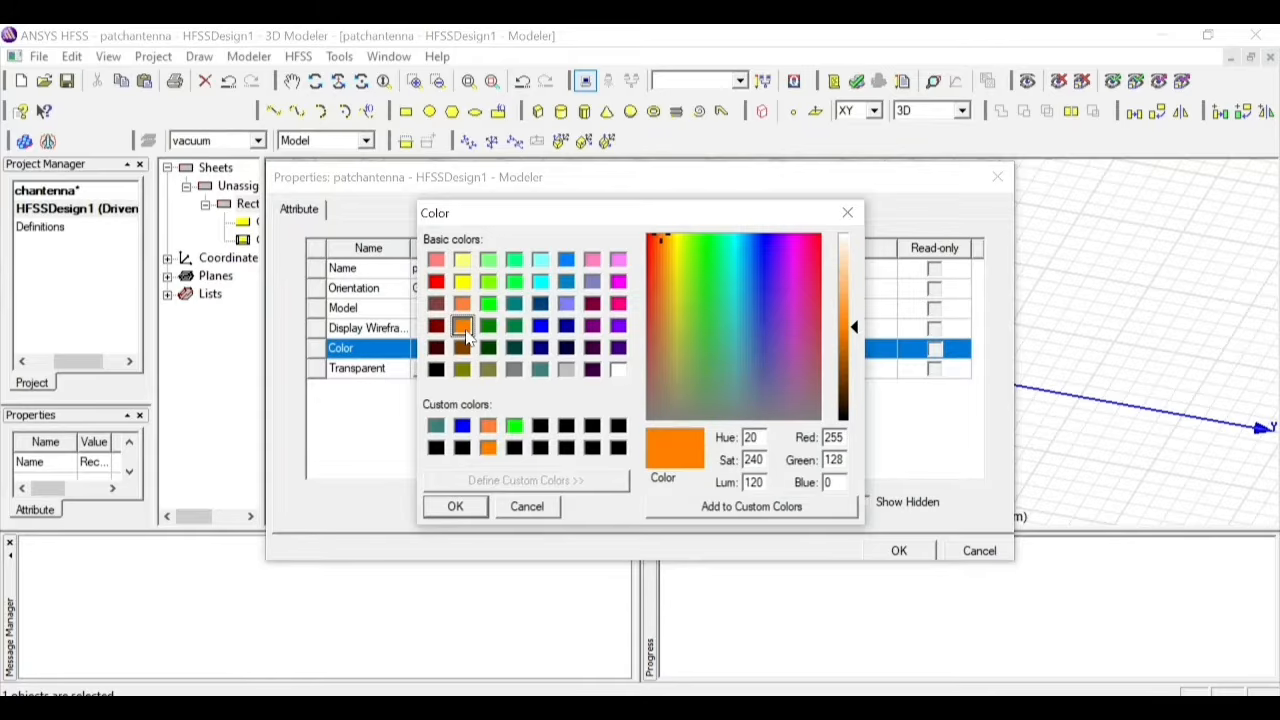
pyautogui.click(476, 508)
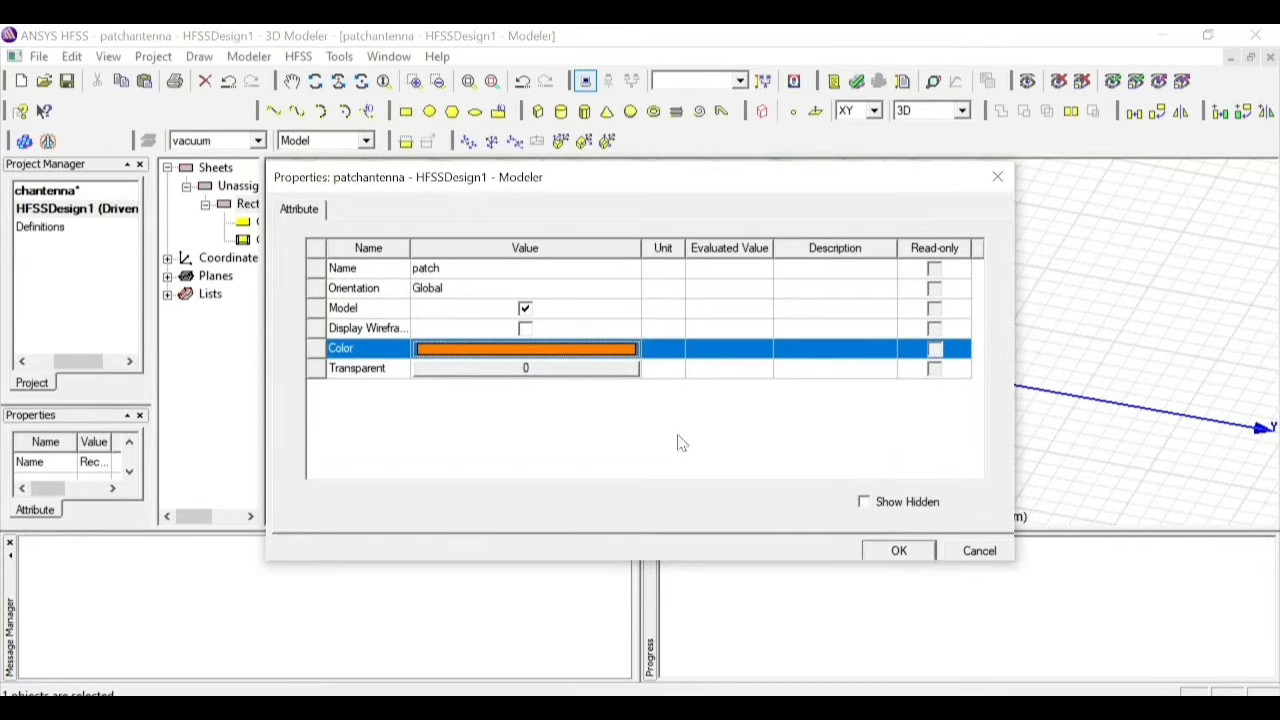
pyautogui.click(920, 553)
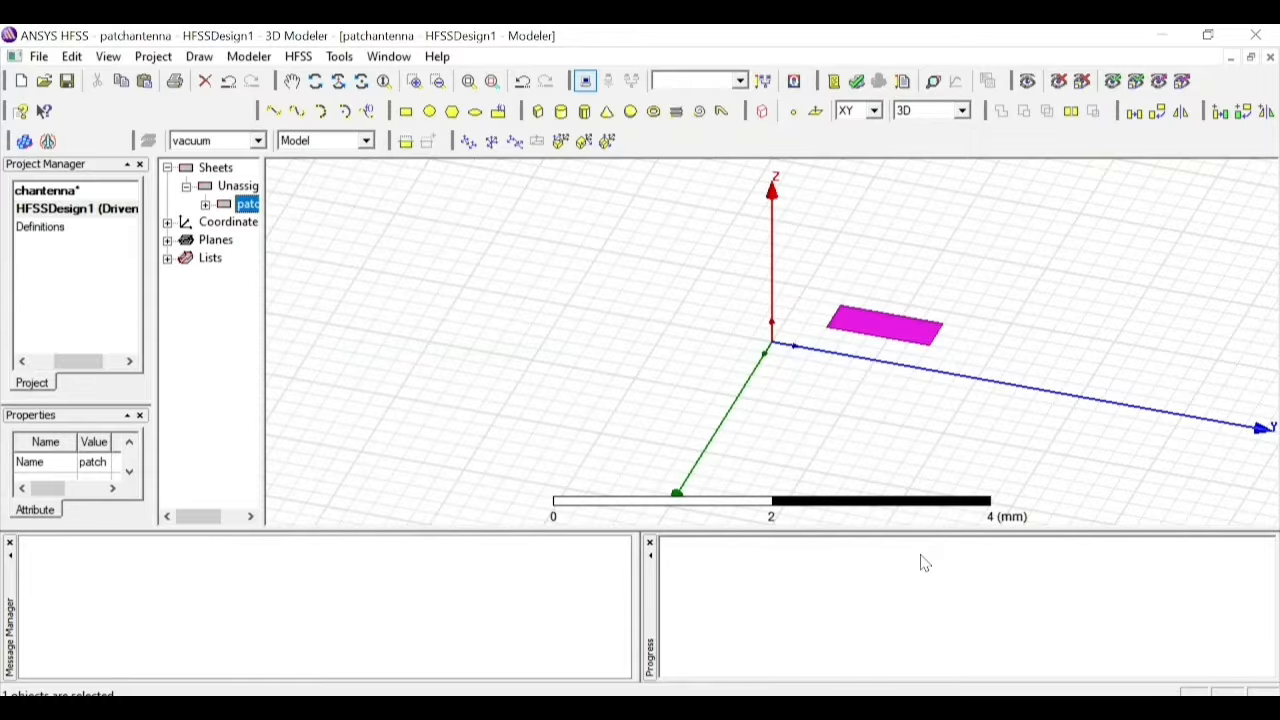
# Set the patch rectangle's XSize to 12.56 mm and YSize to 17.56 mm, following the antenna dimension drawing
pyautogui.click(205, 205)
pyautogui.doubleClick(245, 222)
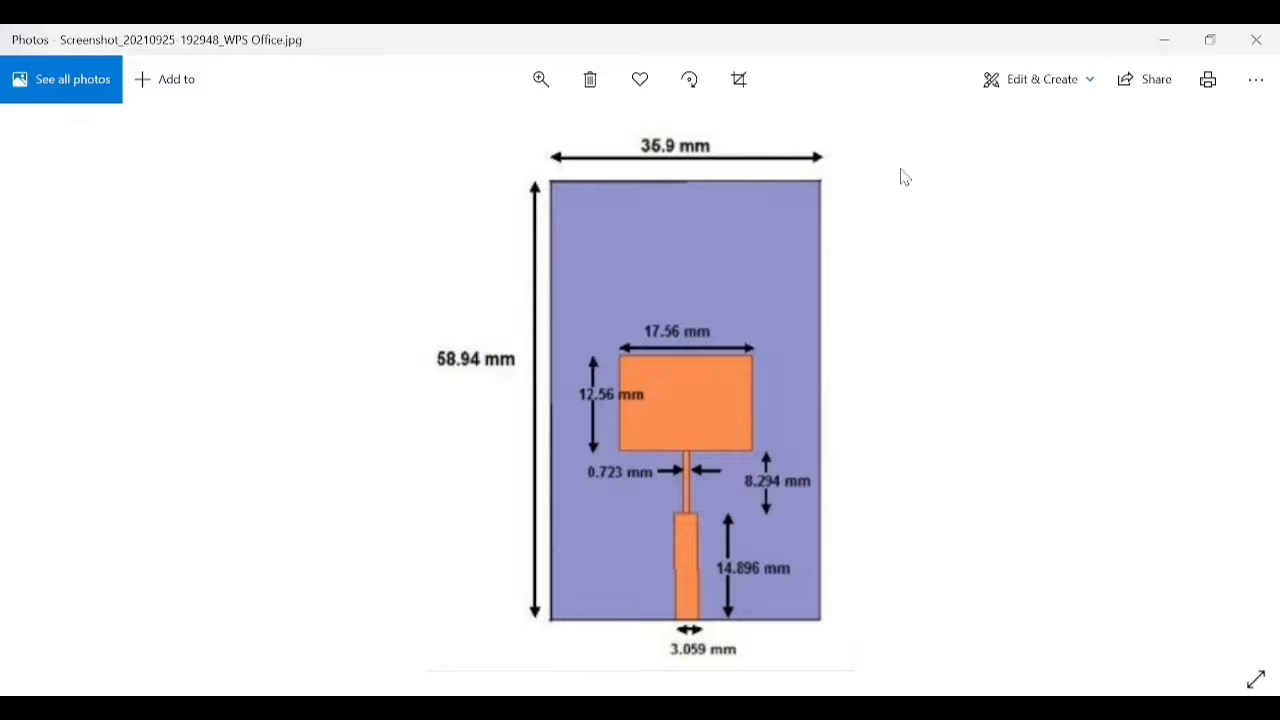
pyautogui.click(1164, 39)
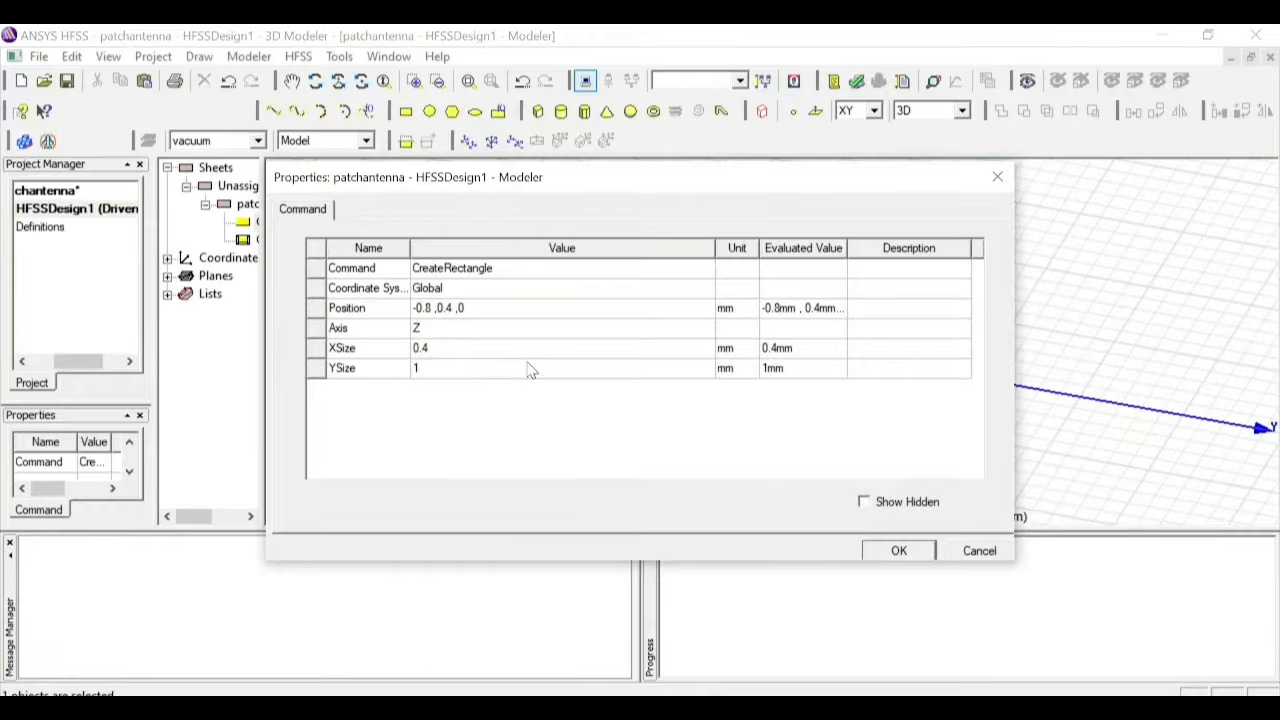
pyautogui.click(455, 348)
pyautogui.click(455, 348)
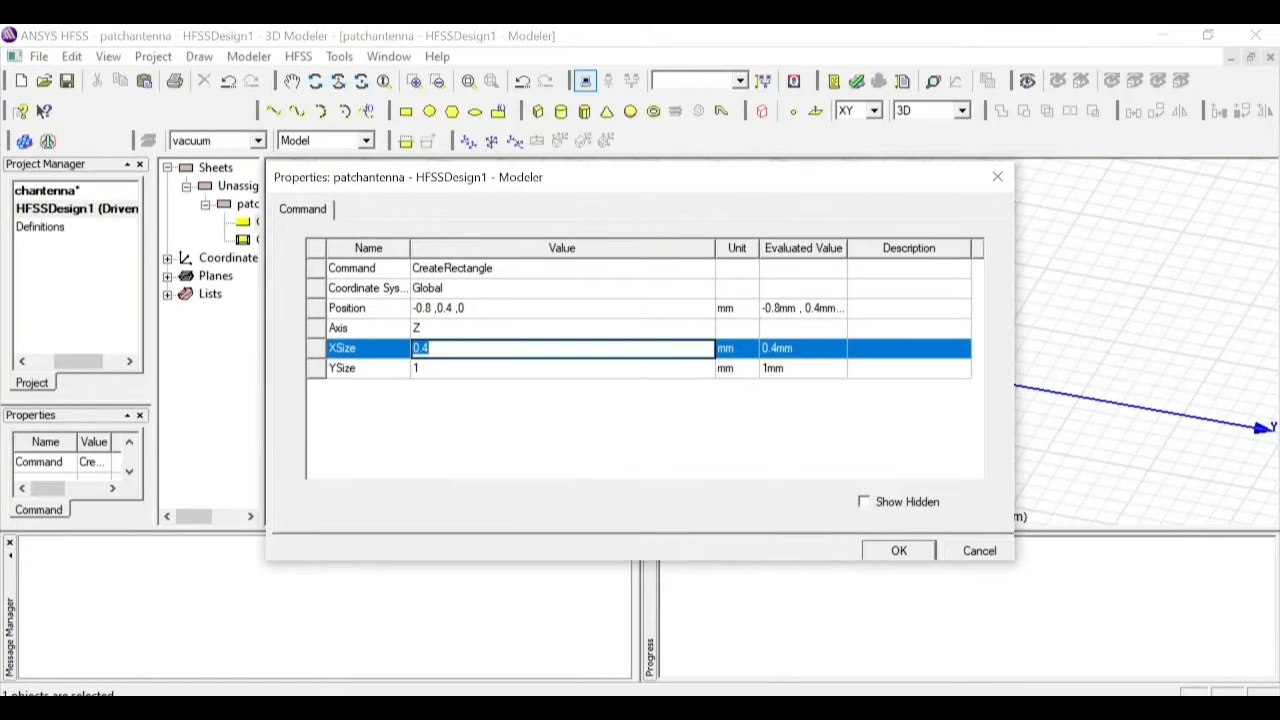
pyautogui.write('12.56')
pyautogui.click(462, 368)
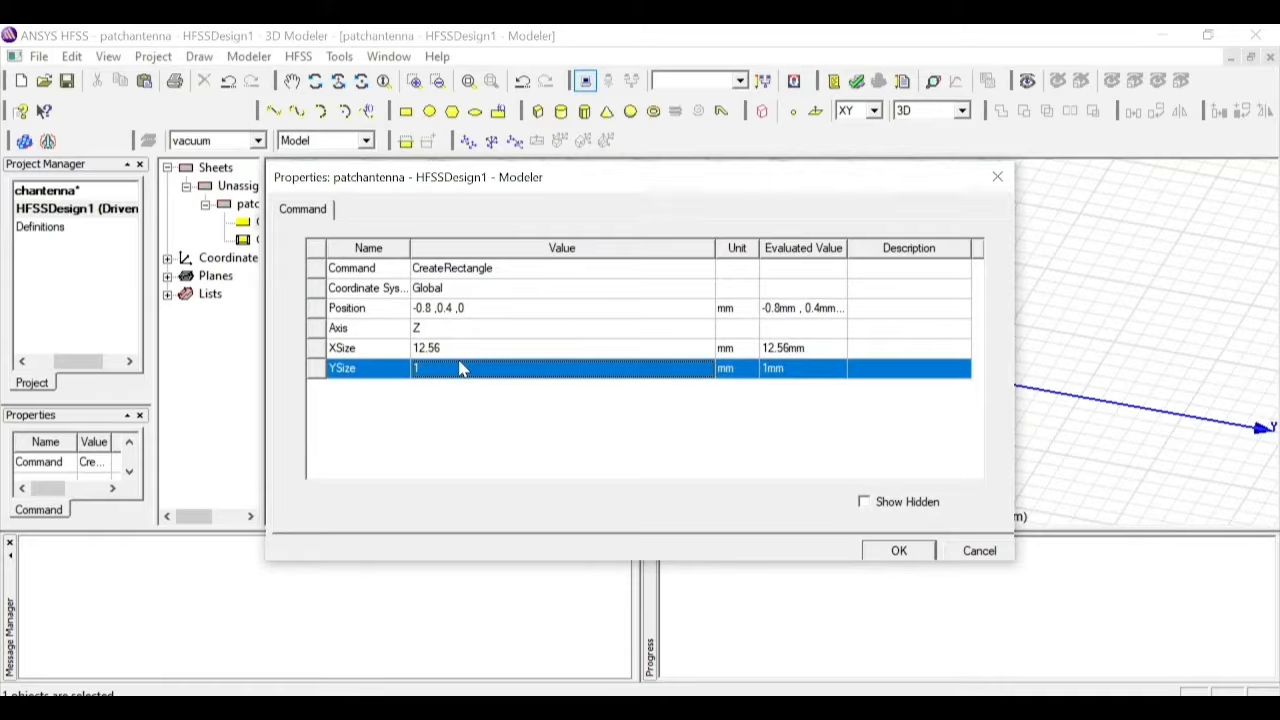
pyautogui.click(462, 368)
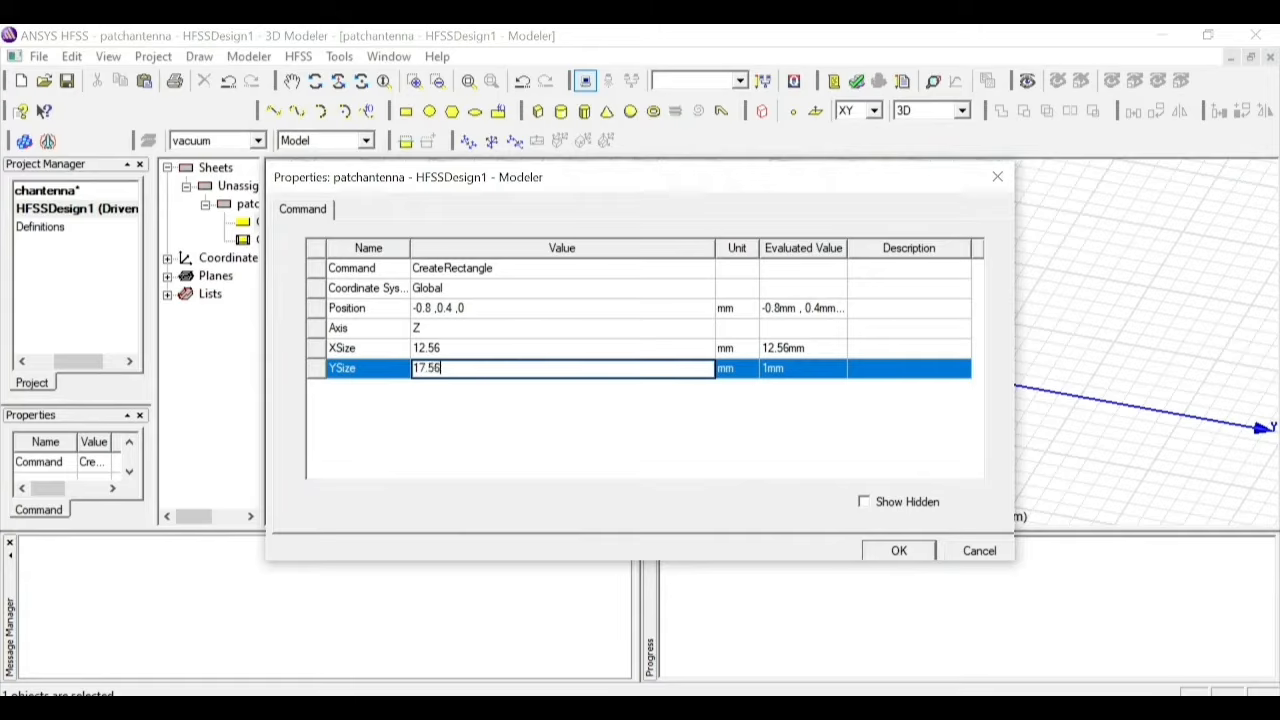
# Centre the patch on the origin by setting its position to -6.28, -8.78, 0 mm
pyautogui.click(478, 310)
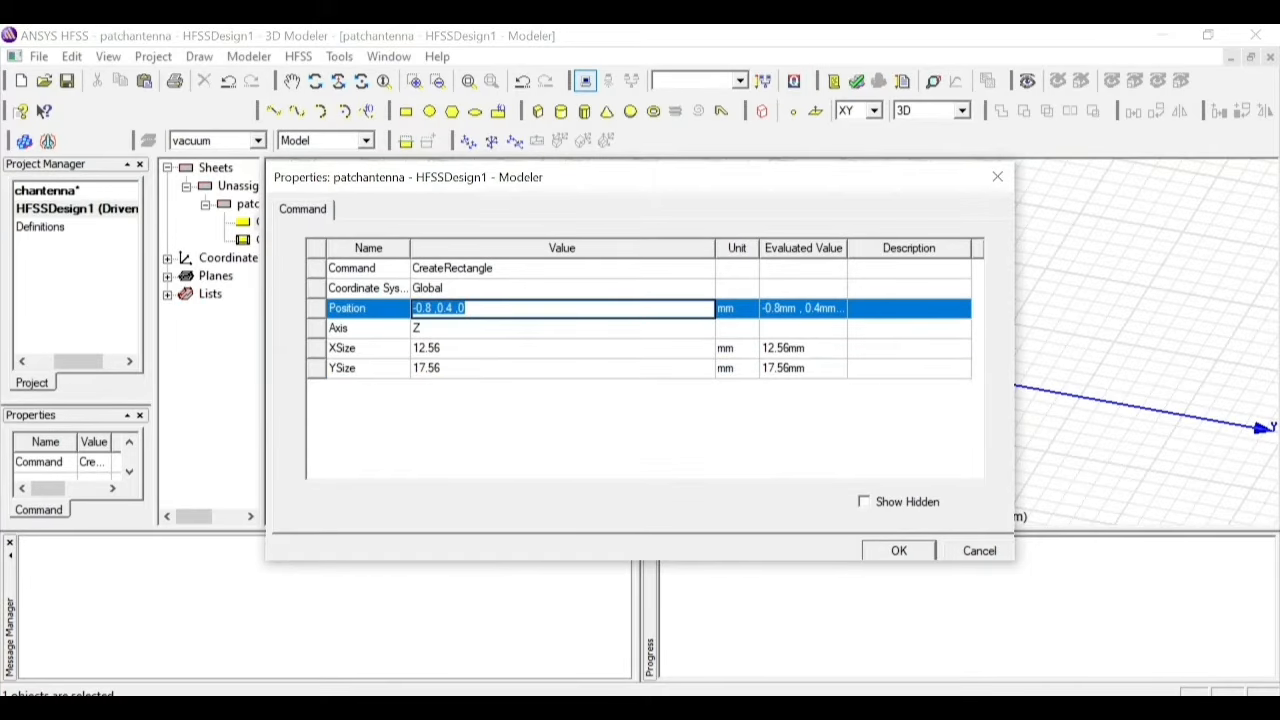
pyautogui.click(432, 309)
pyautogui.press('BackSpace')
pyautogui.write('6.28')
pyautogui.doubleClick(450, 308)
pyautogui.press('BackSpace')
pyautogui.write('-8.78')
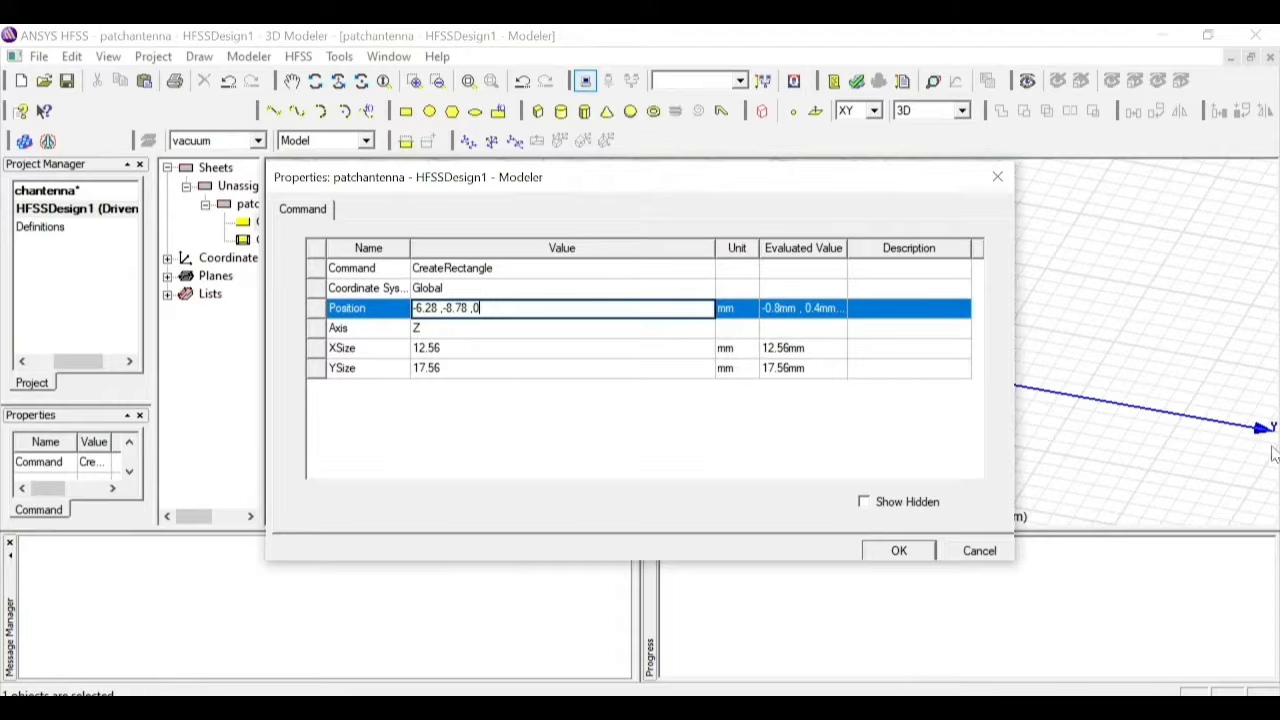
pyautogui.click(906, 556)
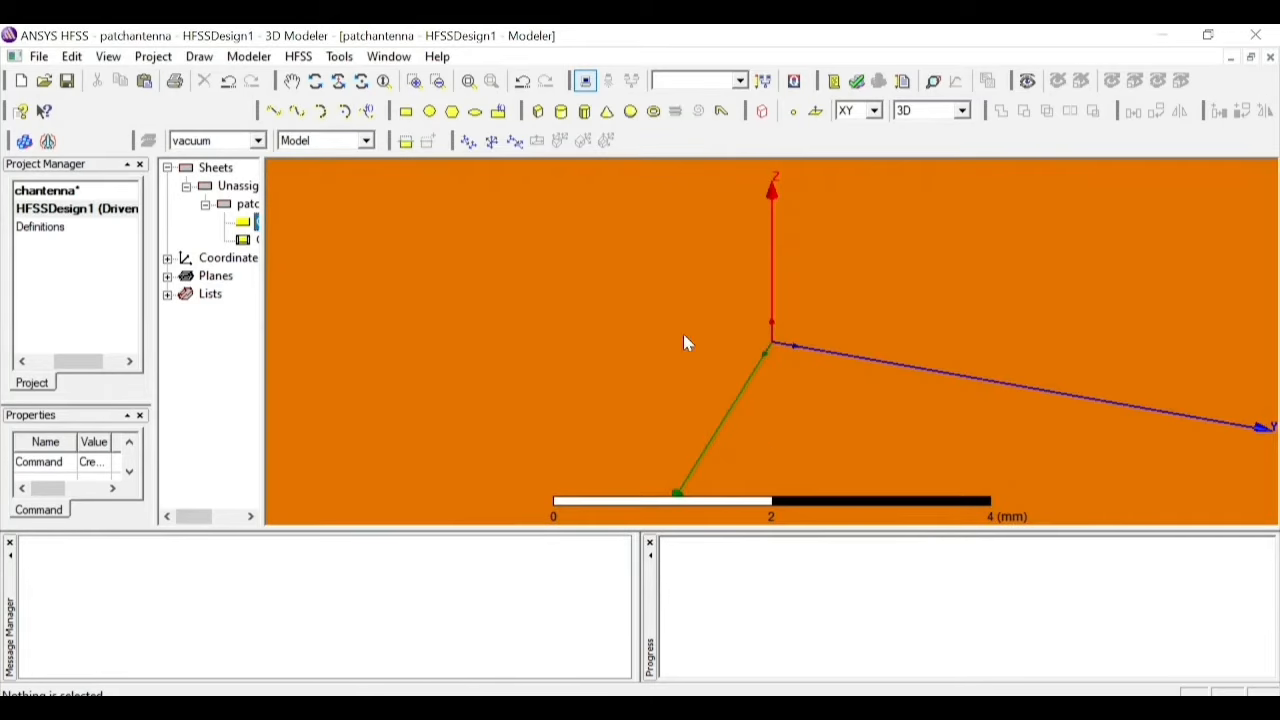
# Draw a rectangle of about 2.72 by 1 mm starting at the midpoint of the patch's front edge at 6.28, 0, 0
pyautogui.click(467, 82)
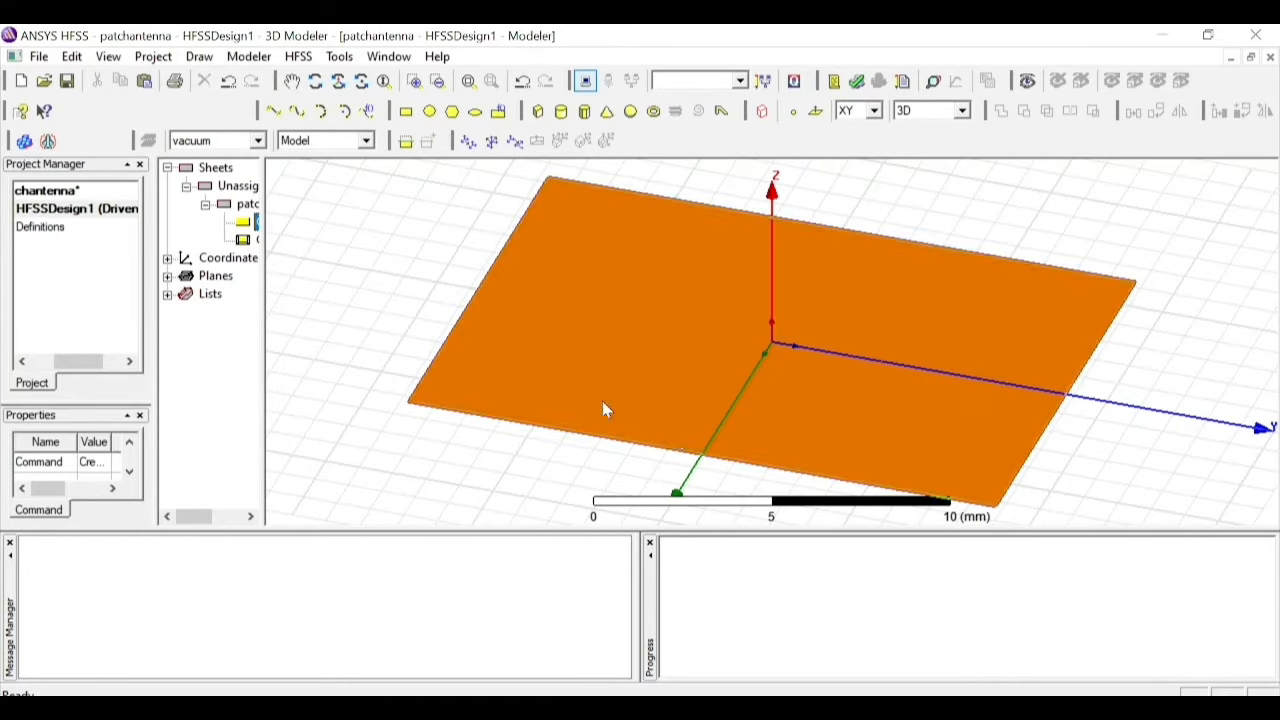
pyautogui.click(405, 112)
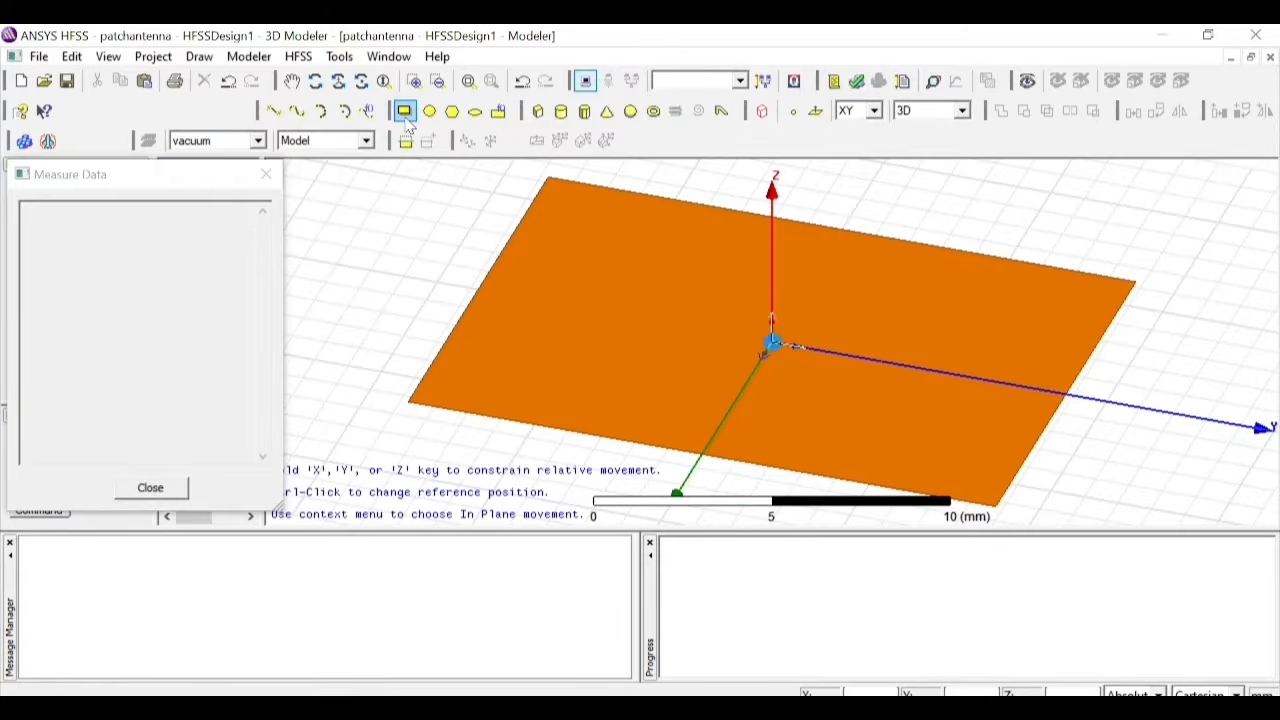
pyautogui.click(703, 456)
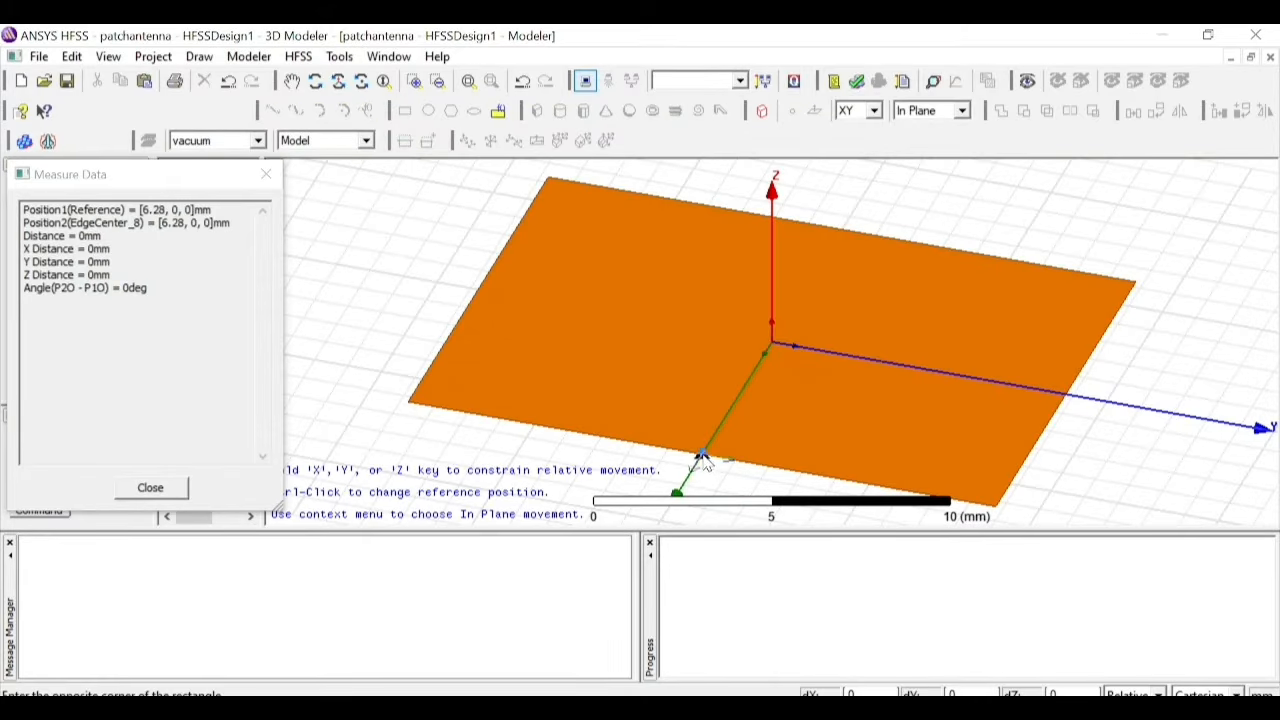
pyautogui.click(706, 508)
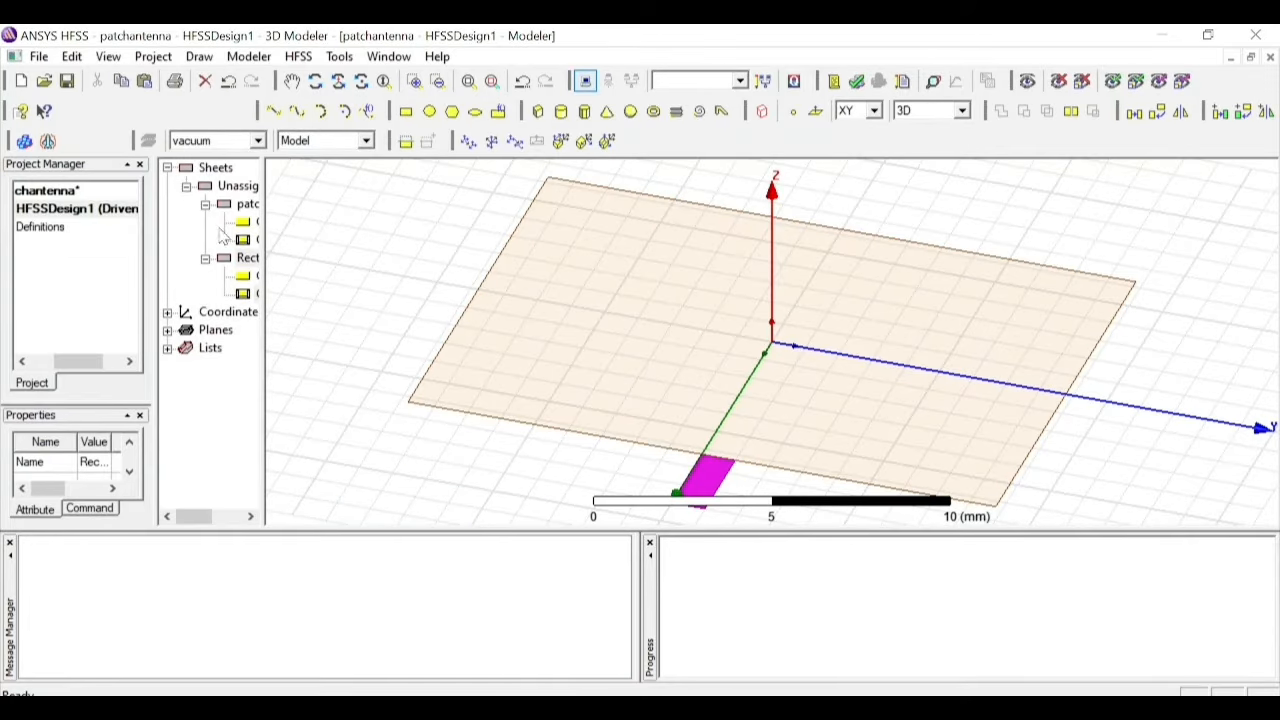
# Rename the second rectangle as transformer and change its colour to green
pyautogui.click(438, 265)
pyautogui.write('transformer')
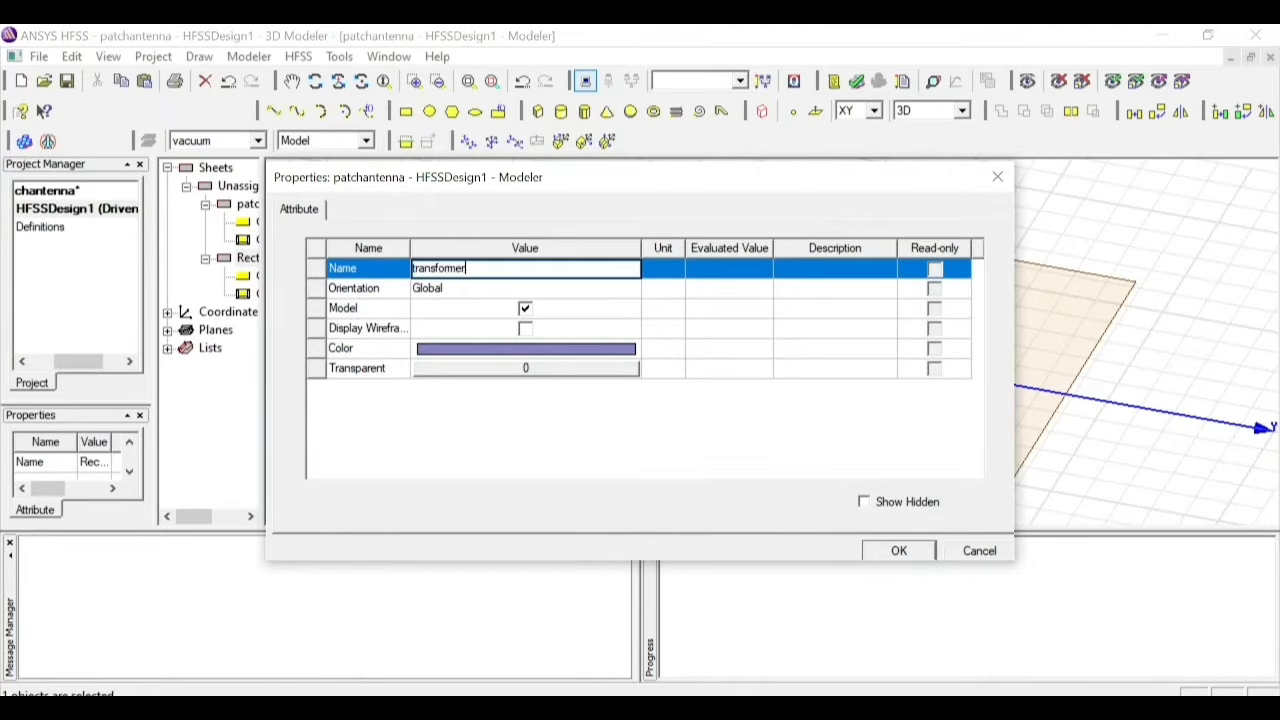
pyautogui.click(469, 352)
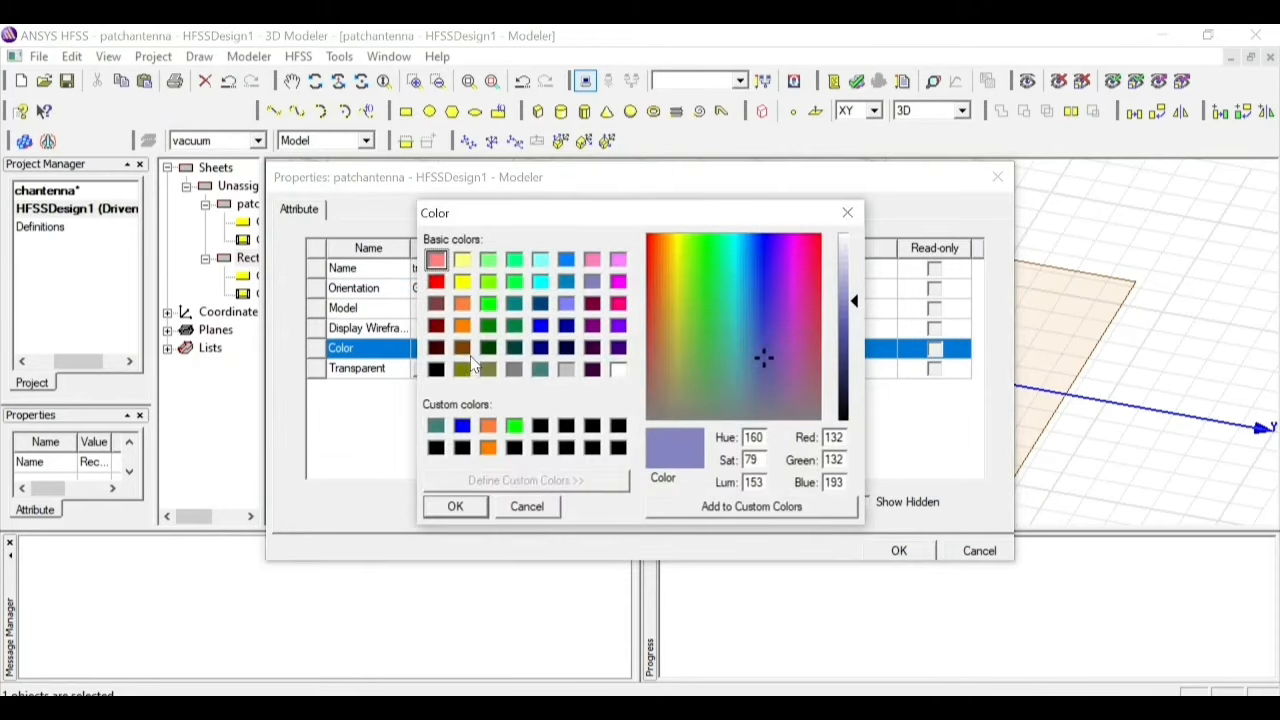
pyautogui.click(514, 428)
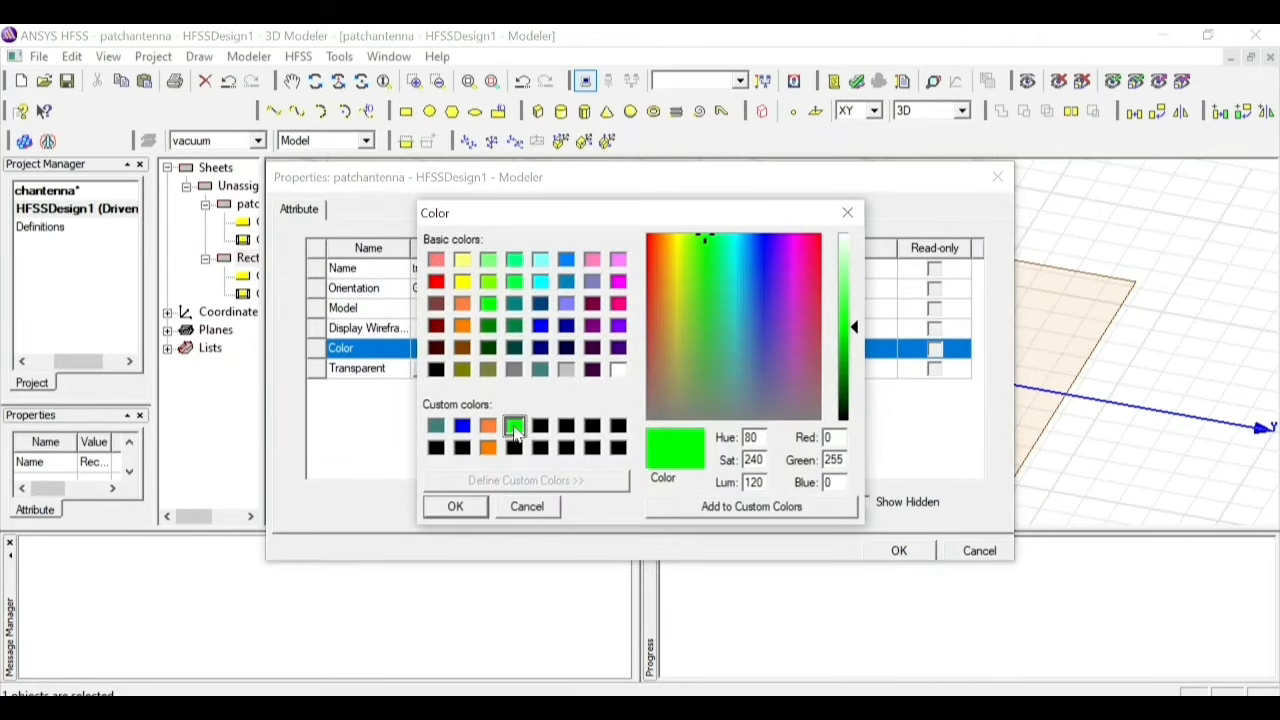
pyautogui.click(479, 505)
pyautogui.click(898, 550)
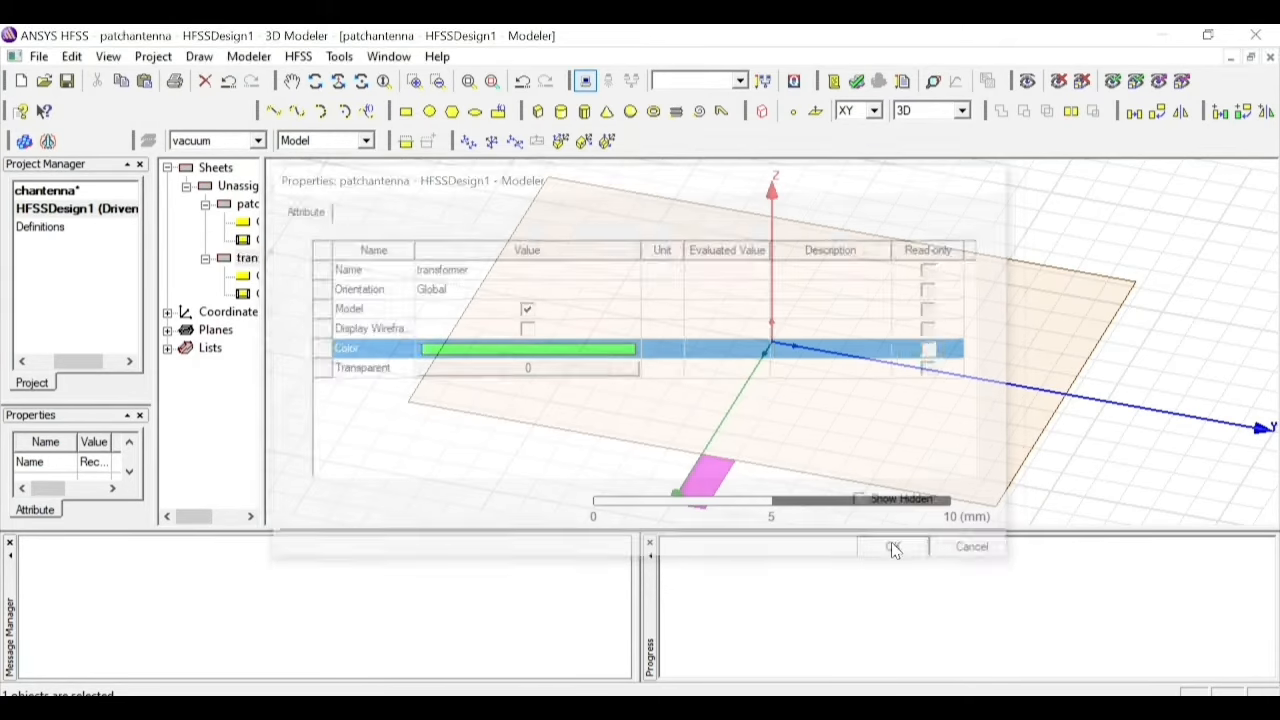
# Set the transformer rectangle's XSize to 8.294 mm and YSize to 0.723 mm, following the antenna dimension drawing
pyautogui.click(205, 259)
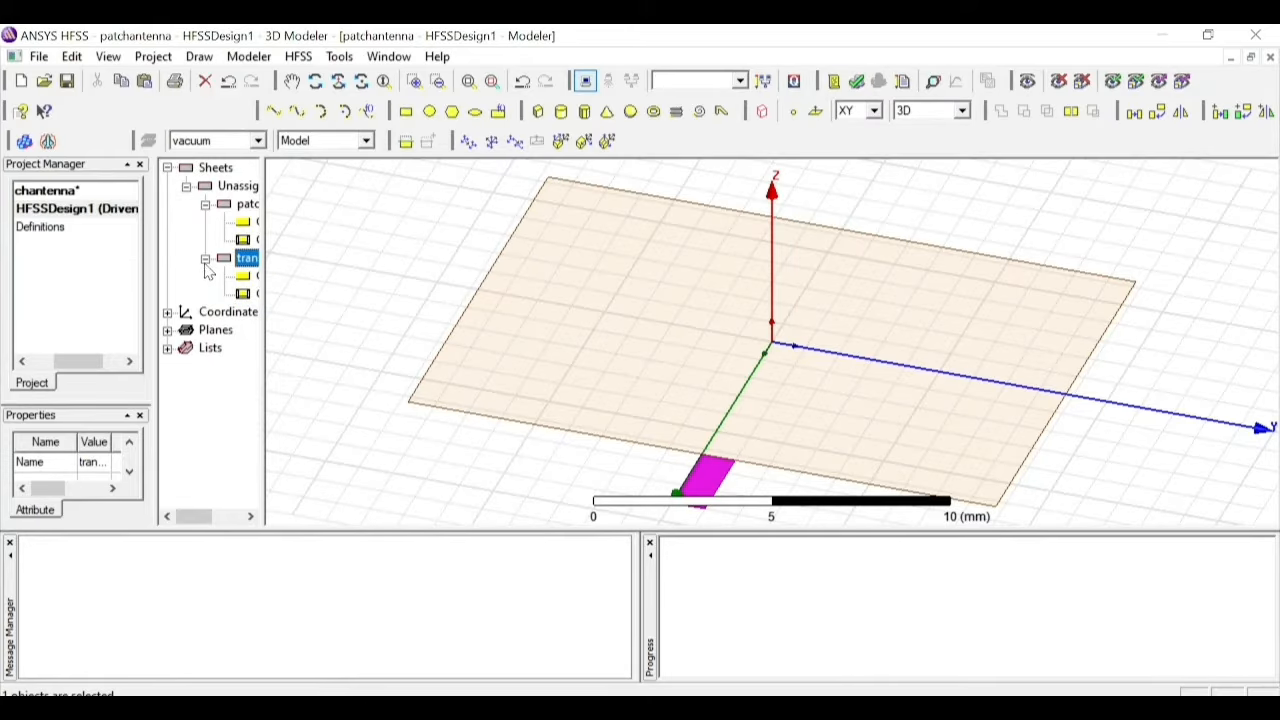
pyautogui.doubleClick(243, 292)
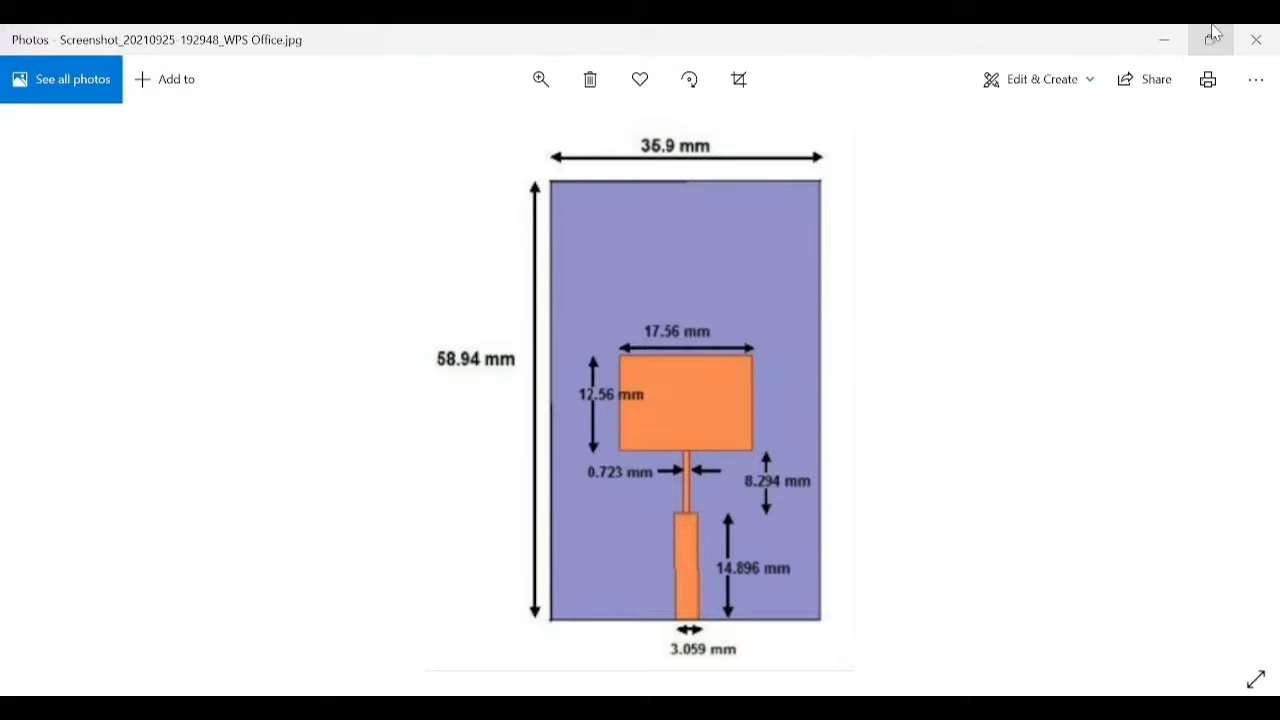
pyautogui.click(1164, 42)
pyautogui.doubleClick(482, 352)
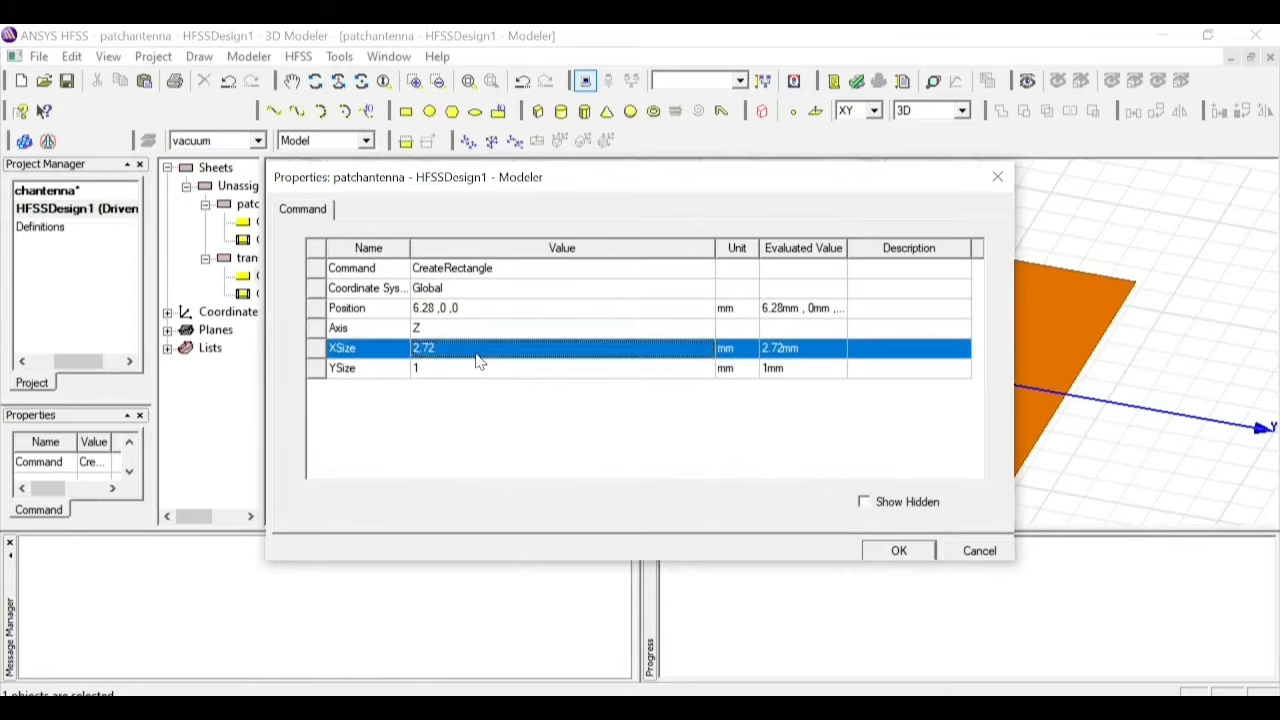
pyautogui.write('8.294')
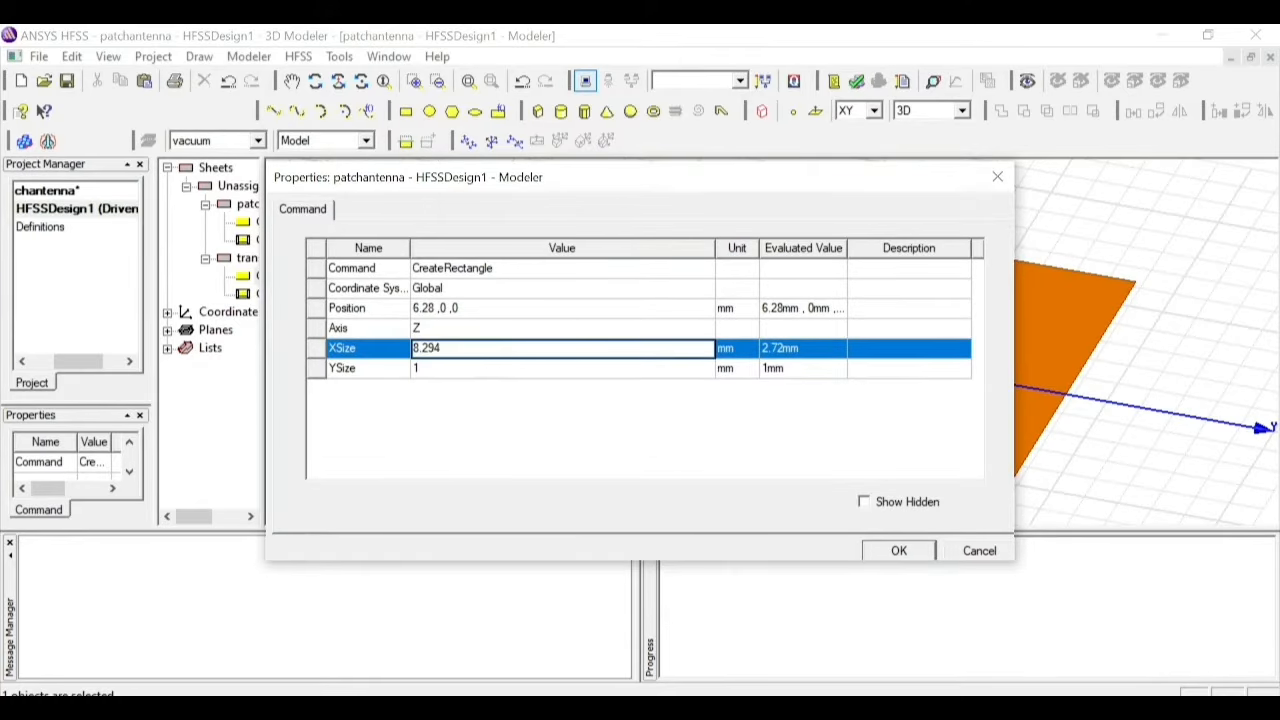
pyautogui.doubleClick(480, 370)
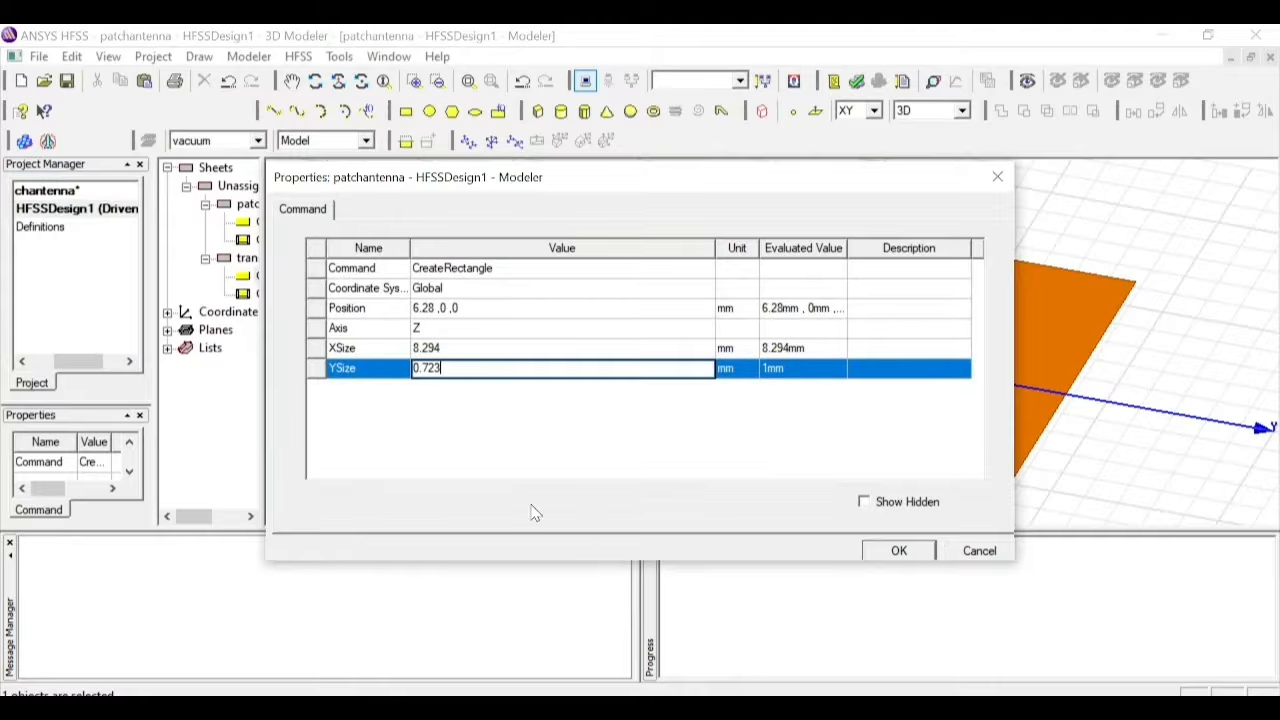
pyautogui.click(925, 708)
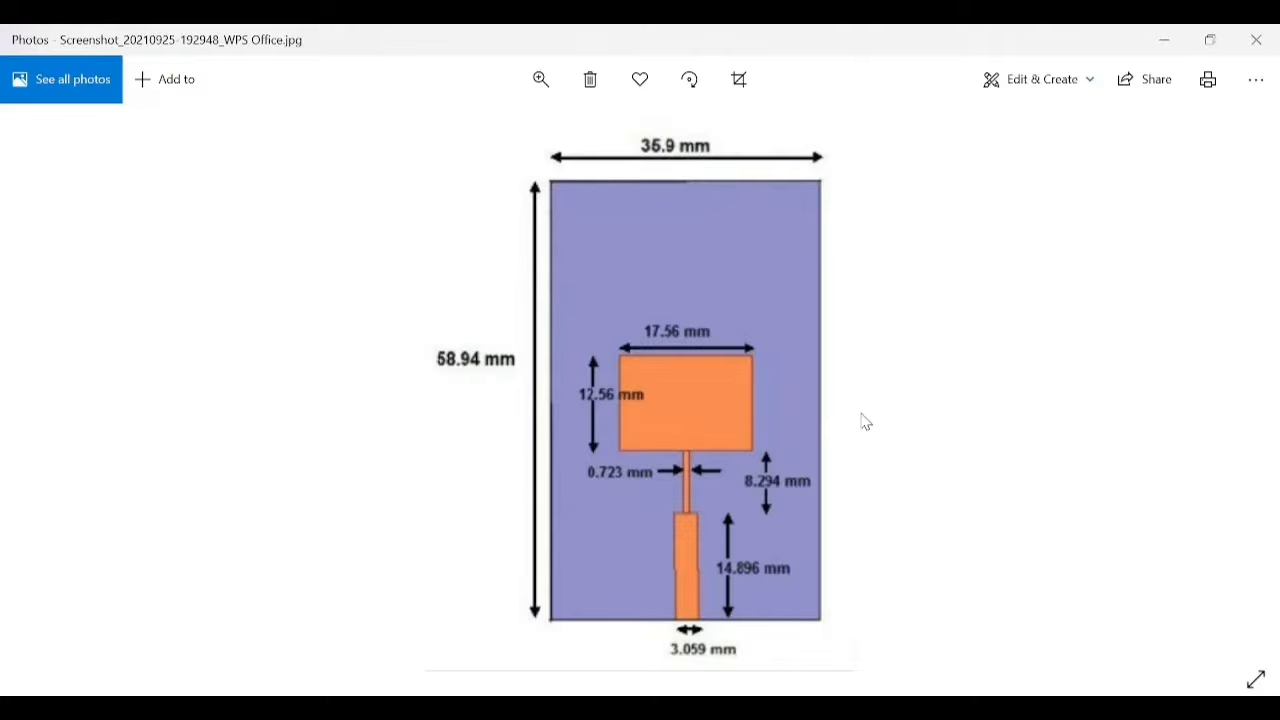
pyautogui.click(1168, 42)
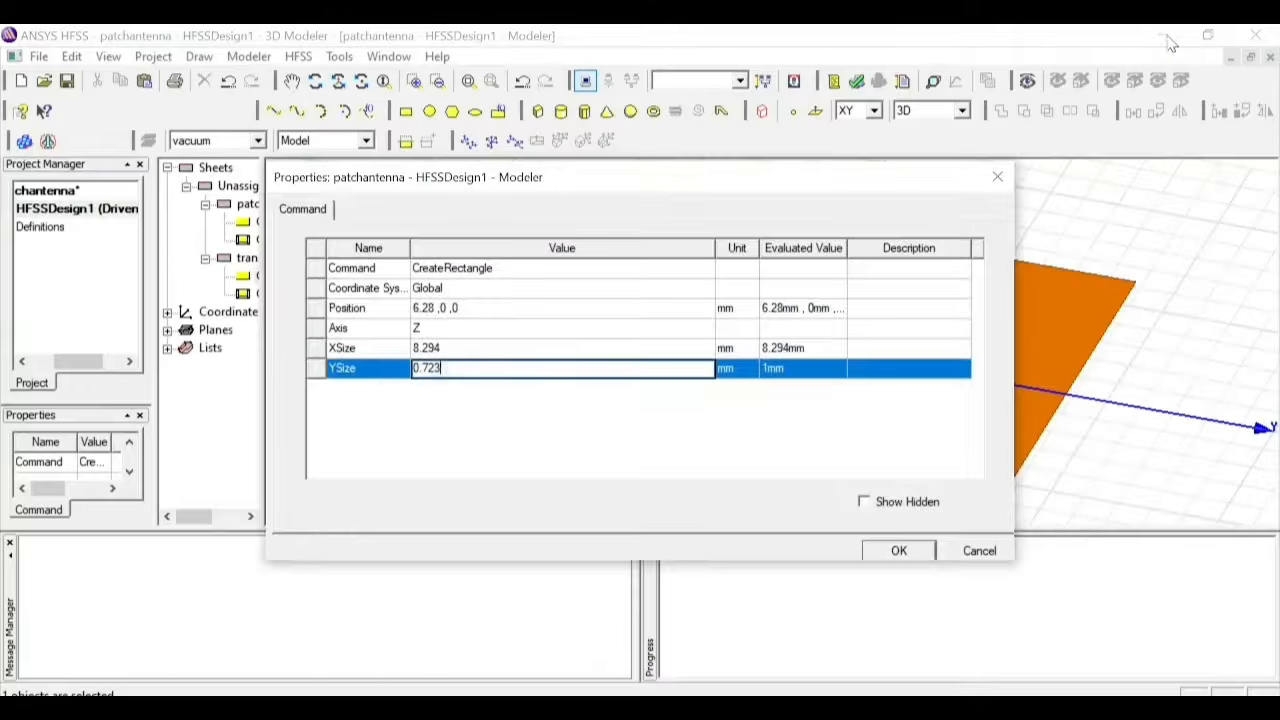
# Centre the transformer on the X axis by setting its position to 6.28, -0.3615, 0 mm
pyautogui.click(430, 310)
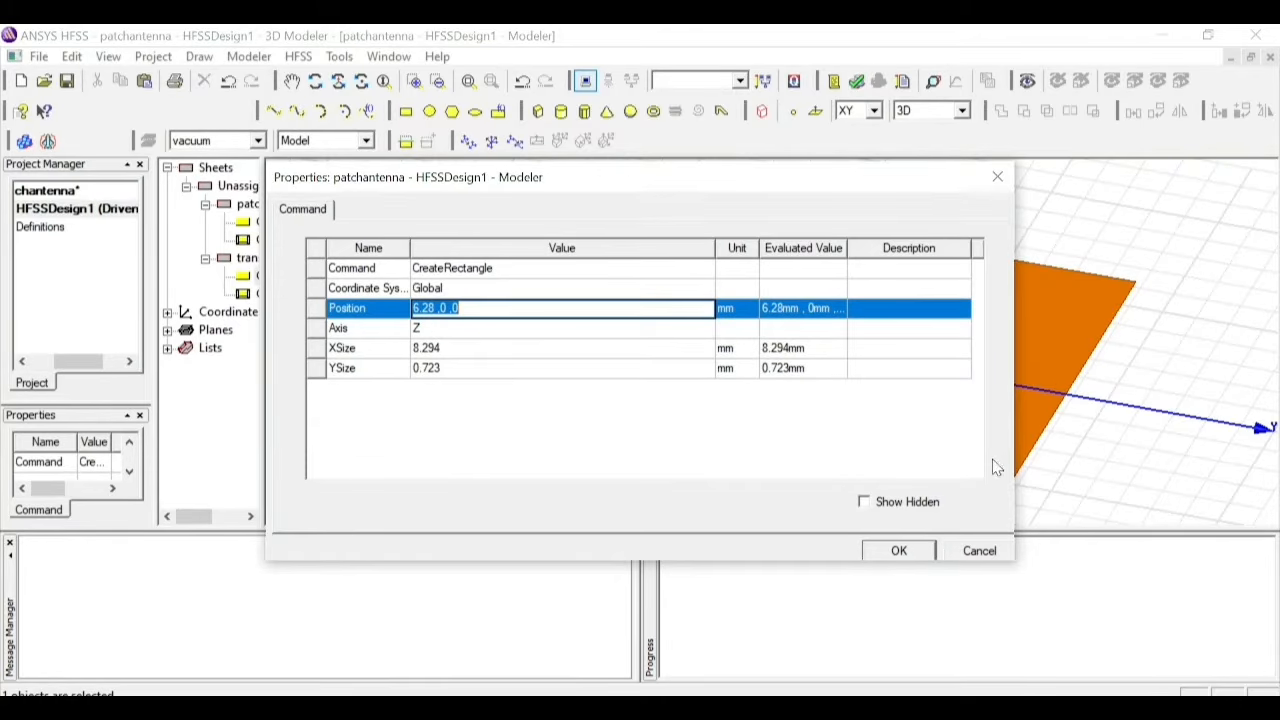
pyautogui.click(443, 308)
pyautogui.press('BackSpace')
pyautogui.press('BackSpace')
pyautogui.write(',-0.3615')
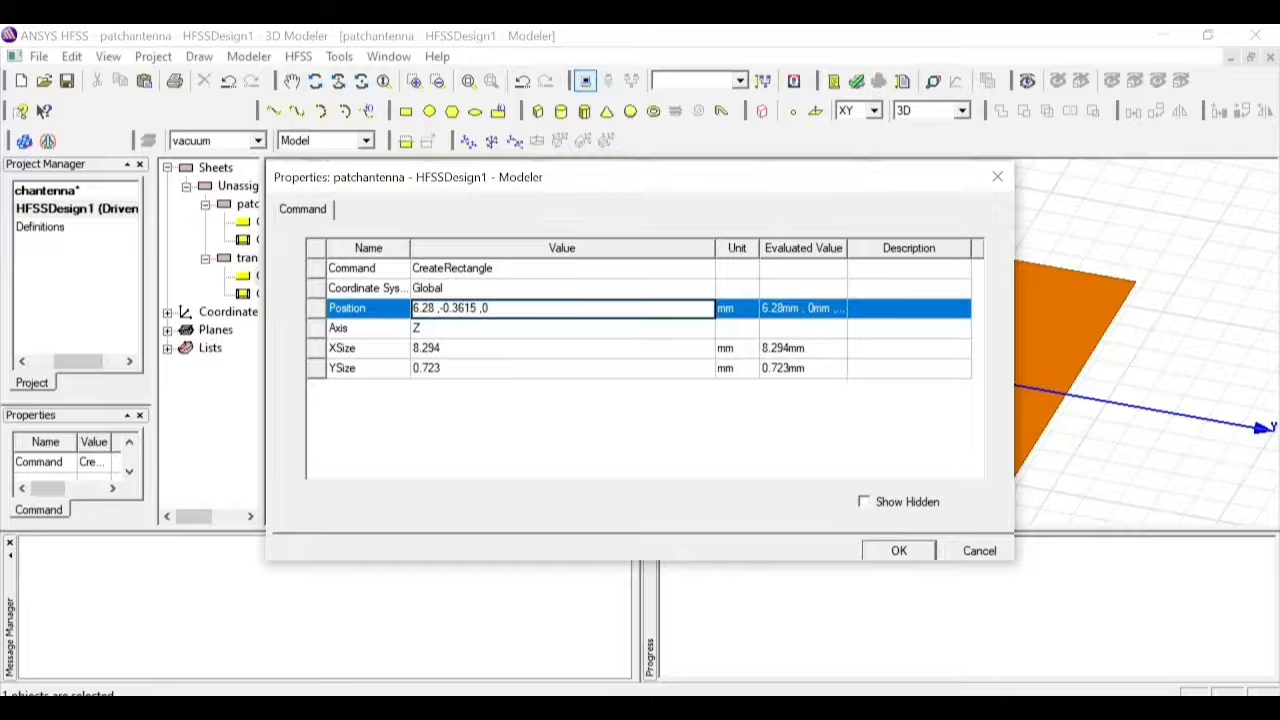
pyautogui.hotkey('shift', 'Left')
pyautogui.hotkey('shift', 'Left')
pyautogui.hotkey('shift', 'Left')
pyautogui.hotkey('shift', 'Left')
pyautogui.hotkey('shift', 'Left')
pyautogui.hotkey('shift', 'Left')
pyautogui.hotkey('shift', 'Left')
pyautogui.click(489, 308)
pyautogui.click(892, 551)
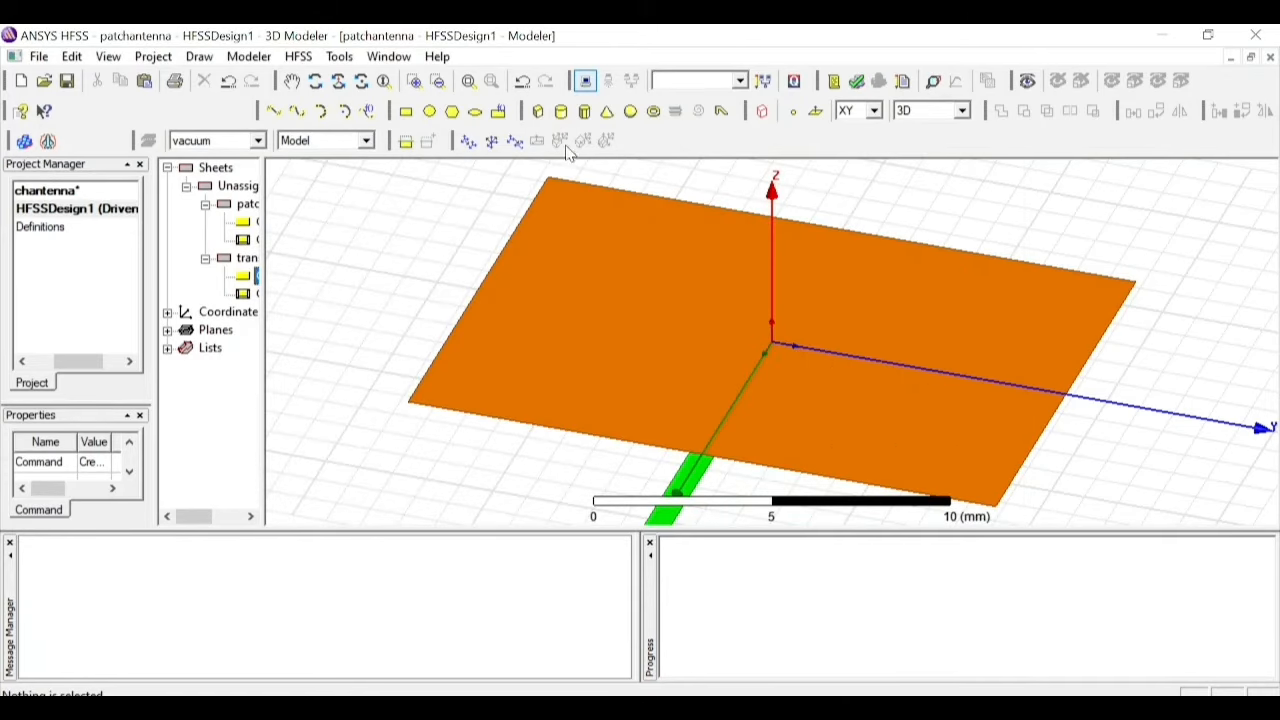
# Draw a rectangle of about 2.43 by 2.36 mm starting at the transformer's outer corner at 14.574, -0.3615, 0
pyautogui.click(468, 80)
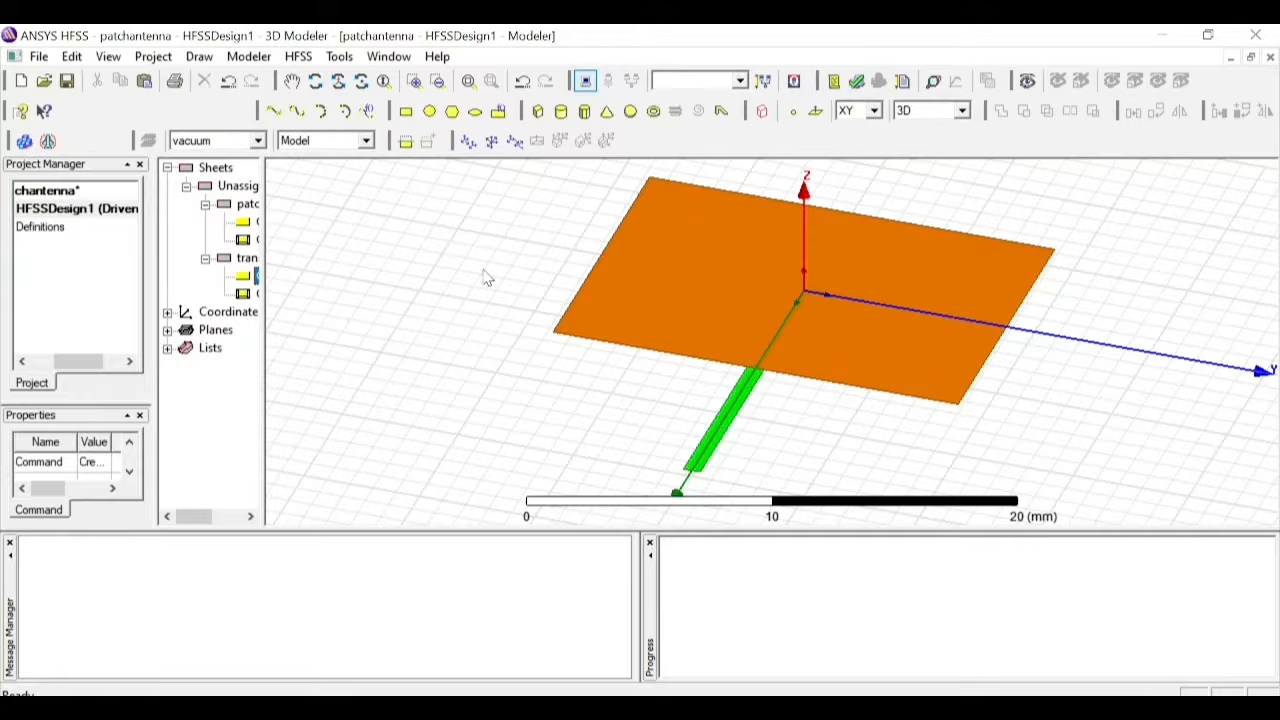
pyautogui.click(406, 113)
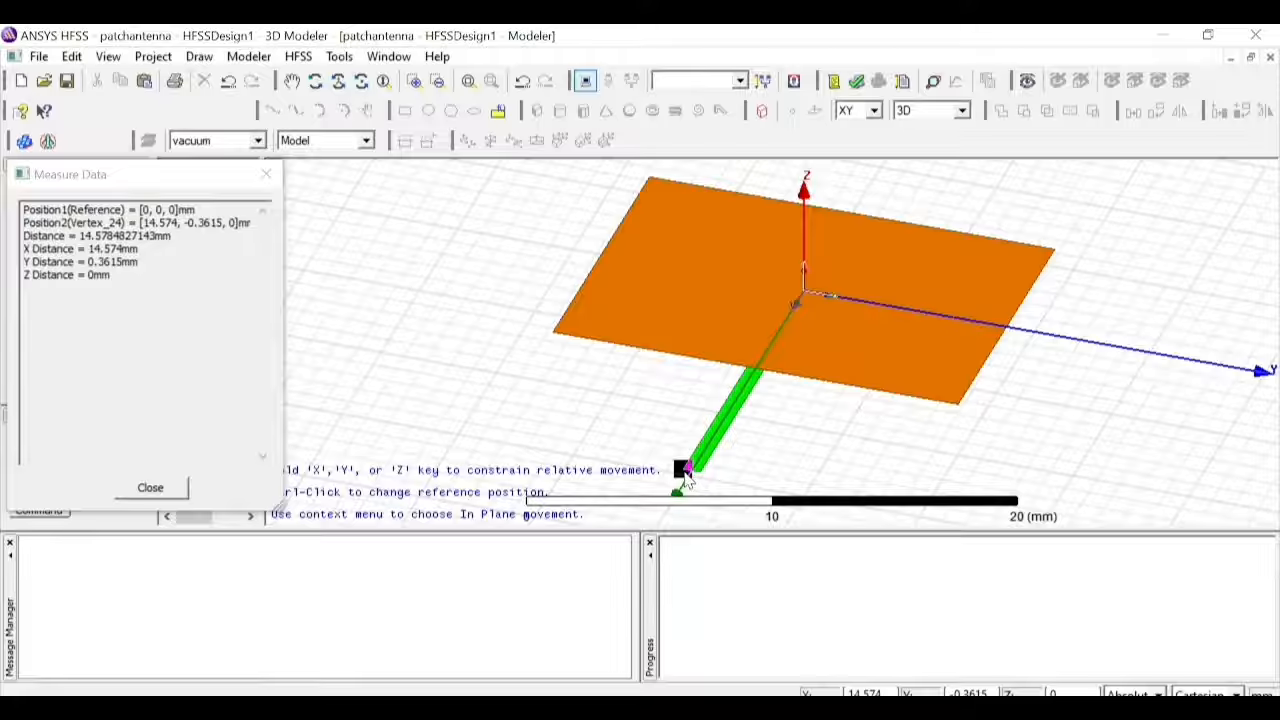
pyautogui.click(686, 474)
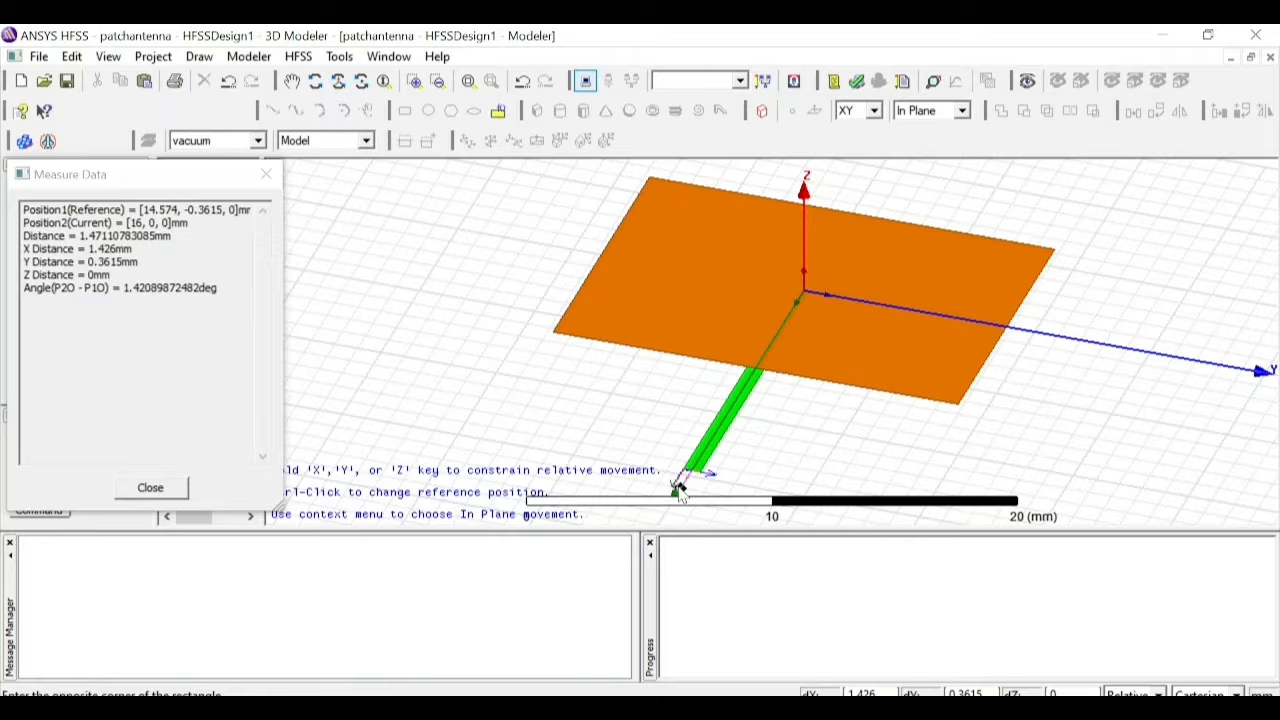
pyautogui.click(732, 516)
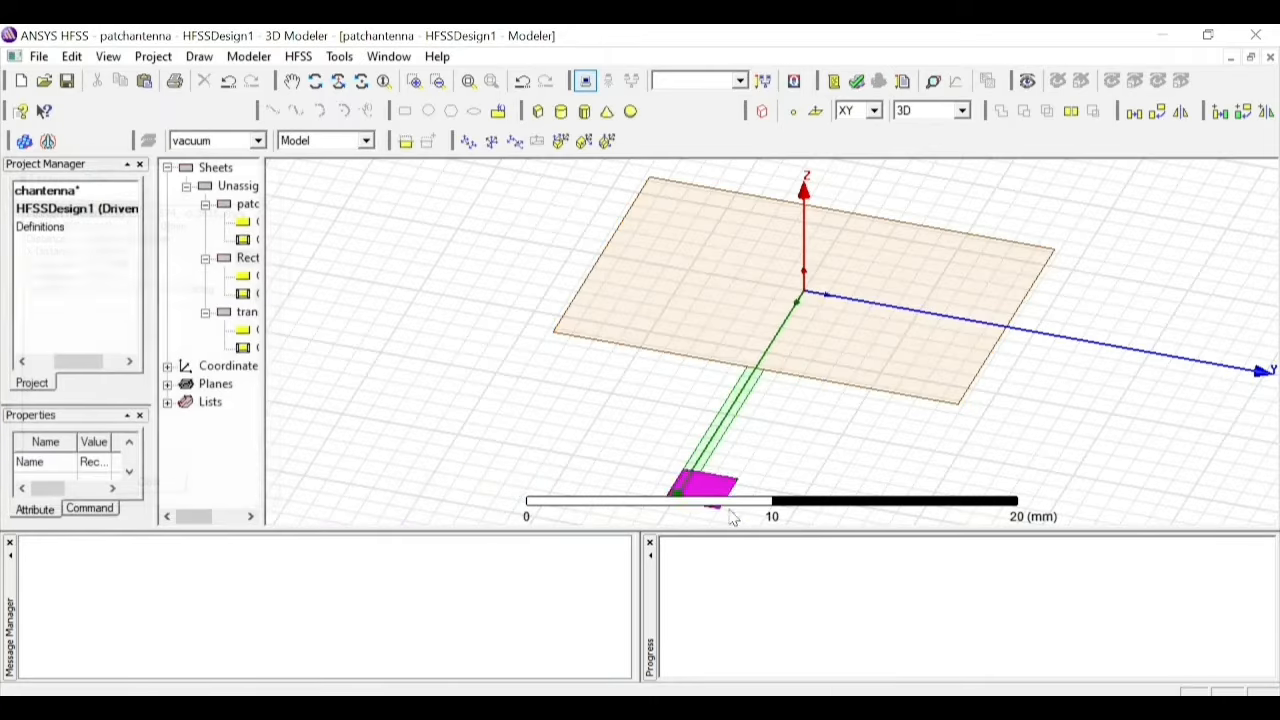
# Rename the third rectangle as feedpoint and change its colour to pink
pyautogui.doubleClick(248, 258)
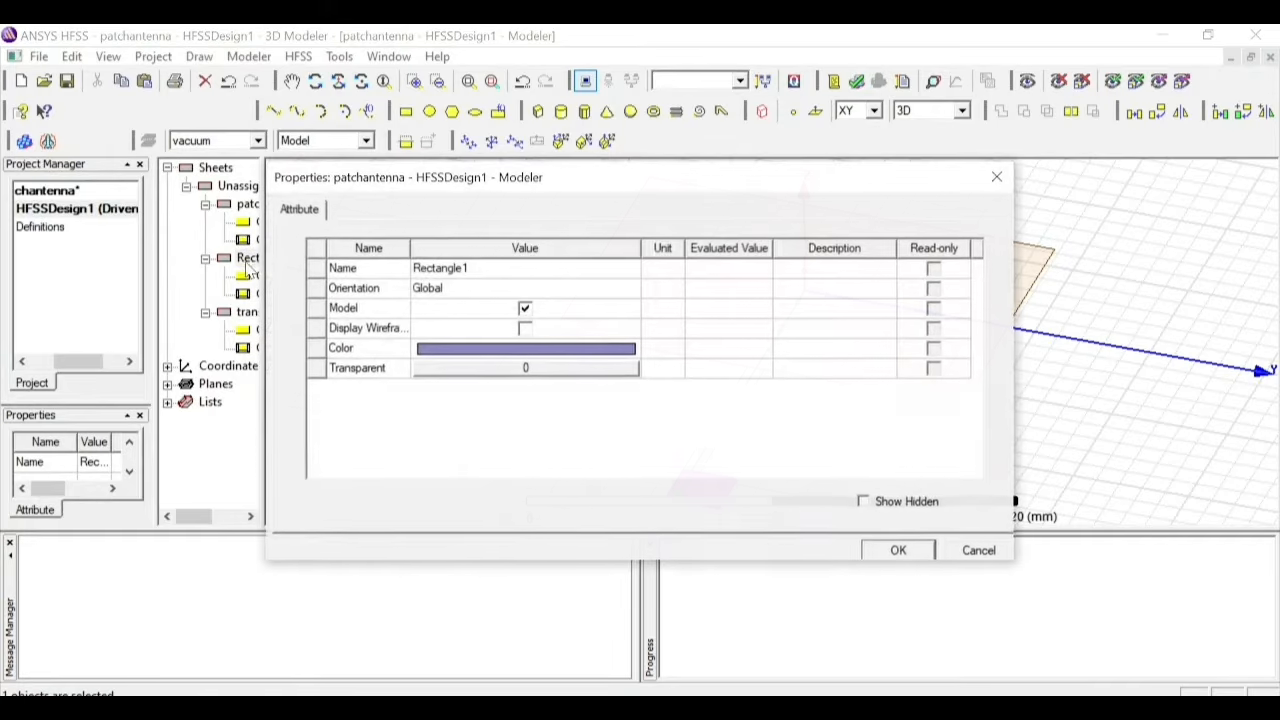
pyautogui.press('BackSpace')
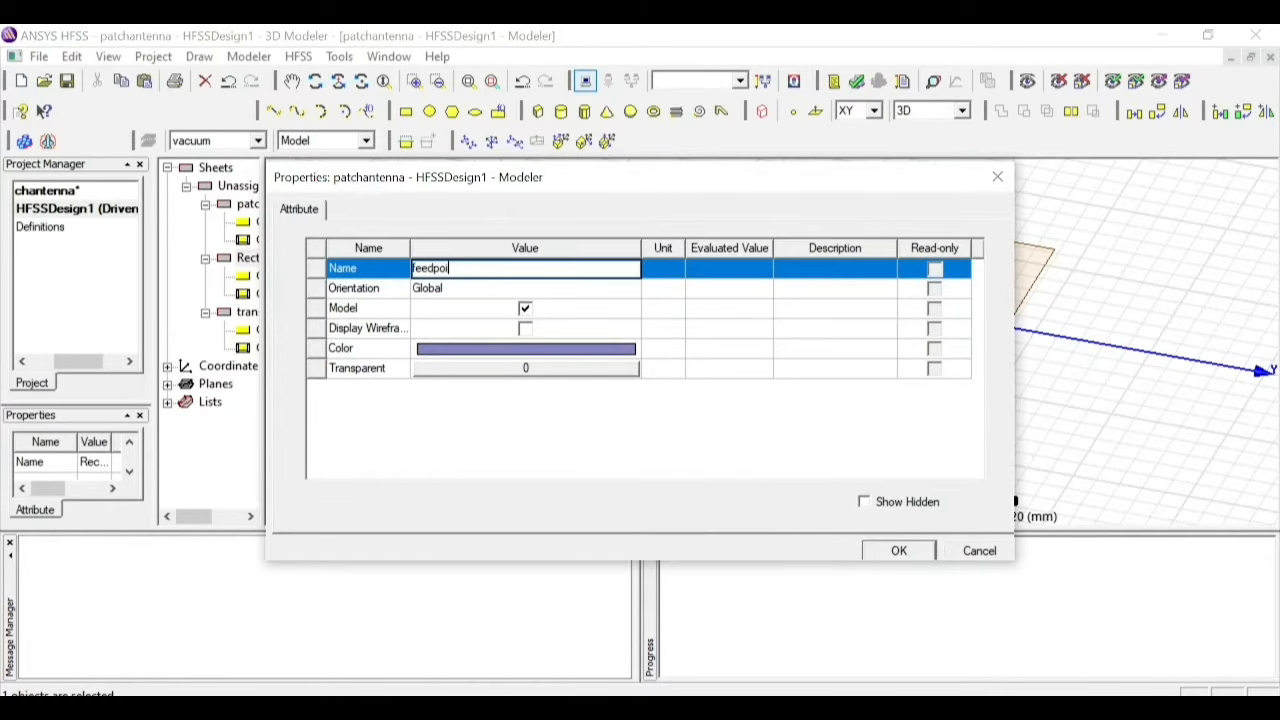
pyautogui.click(502, 347)
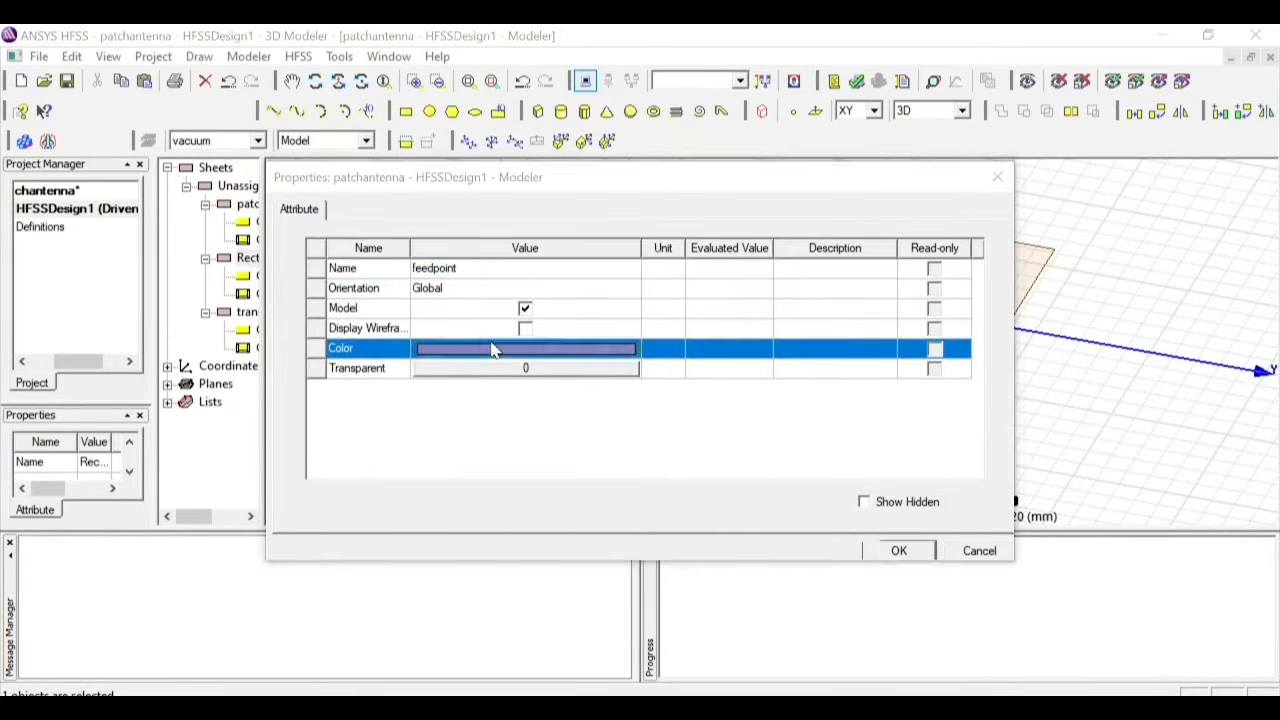
pyautogui.click(592, 260)
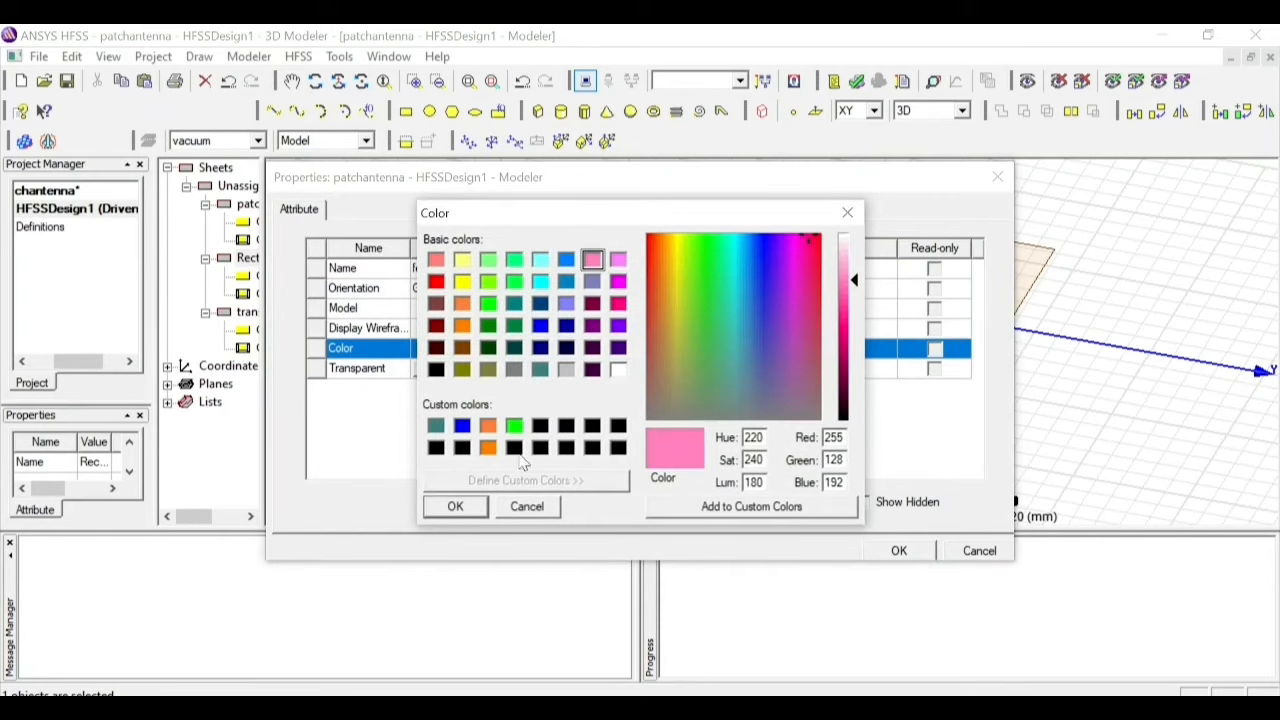
pyautogui.click(462, 507)
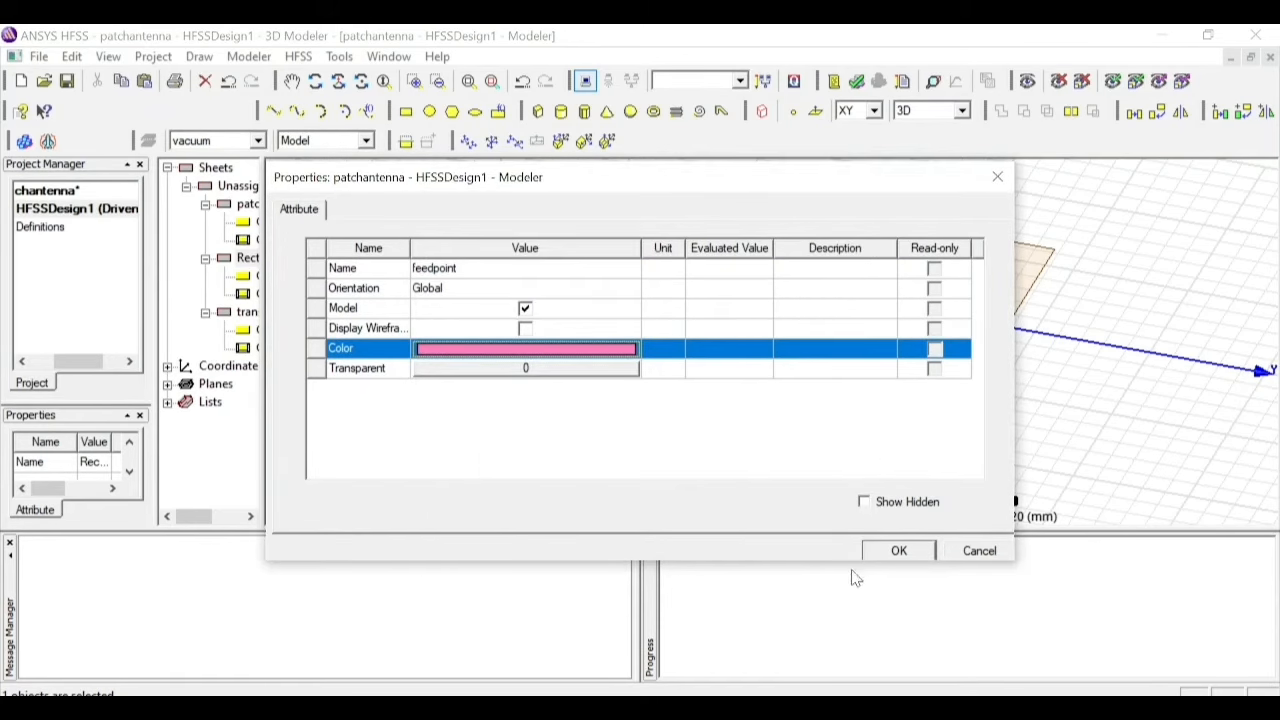
pyautogui.click(897, 551)
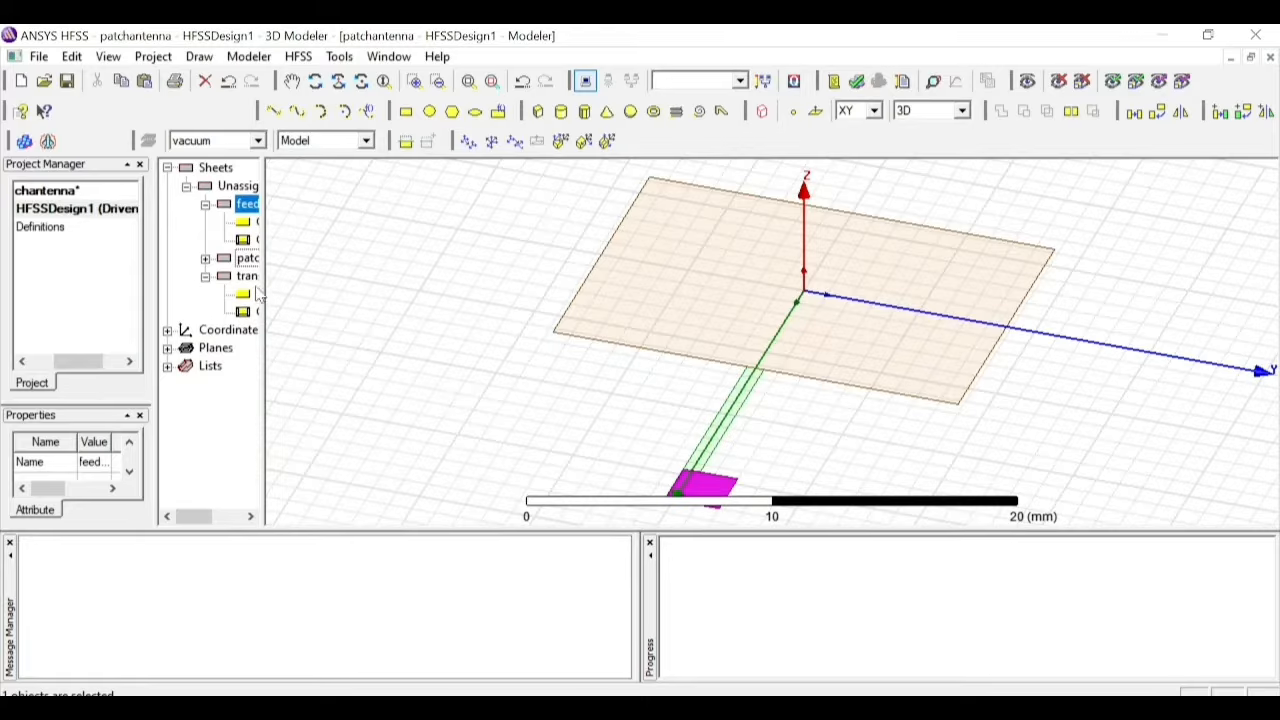
# Set the feedpoint rectangle's XSize to 14.896 mm and YSize to 3.059 mm, following the antenna dimension drawing
pyautogui.doubleClick(240, 220)
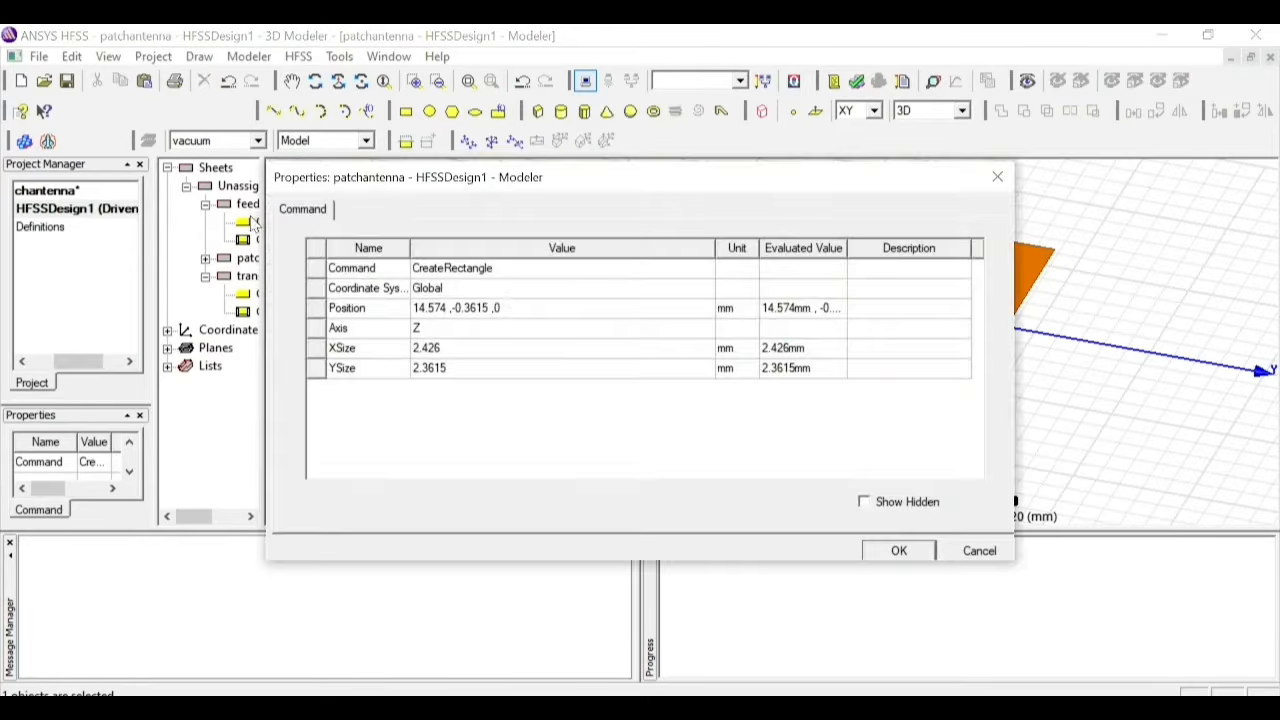
pyautogui.click(551, 310)
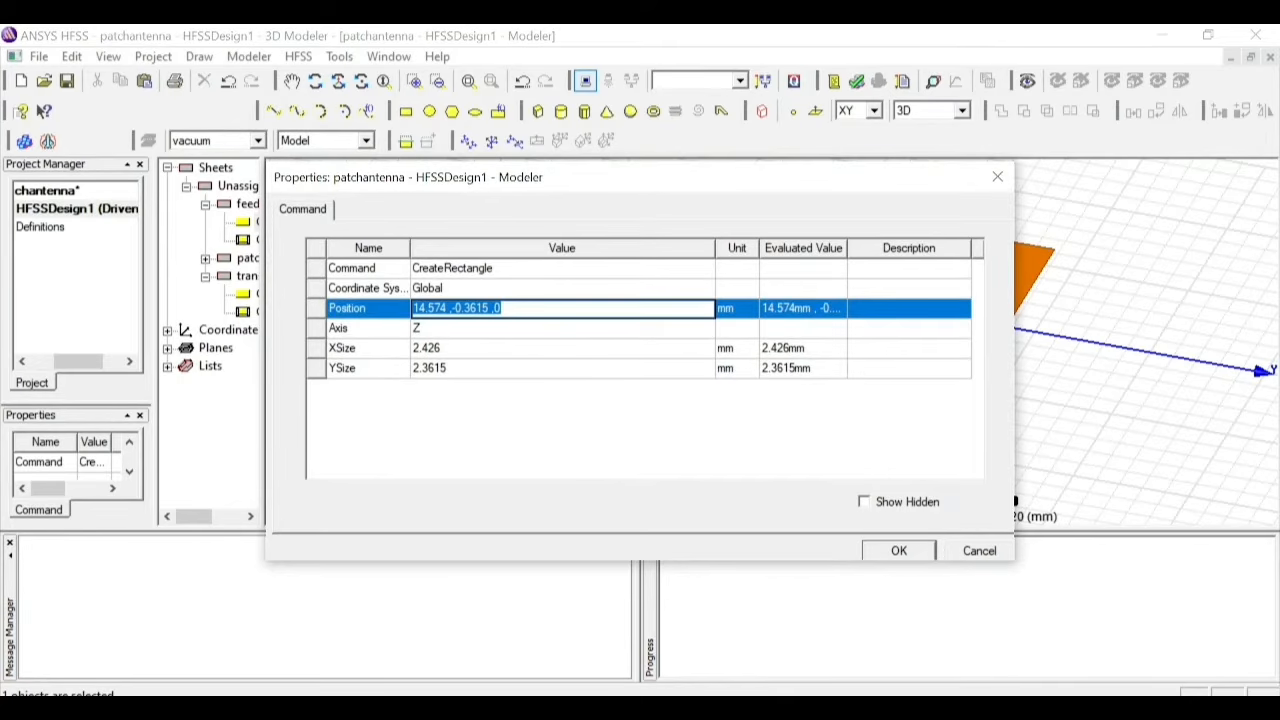
pyautogui.click(461, 308)
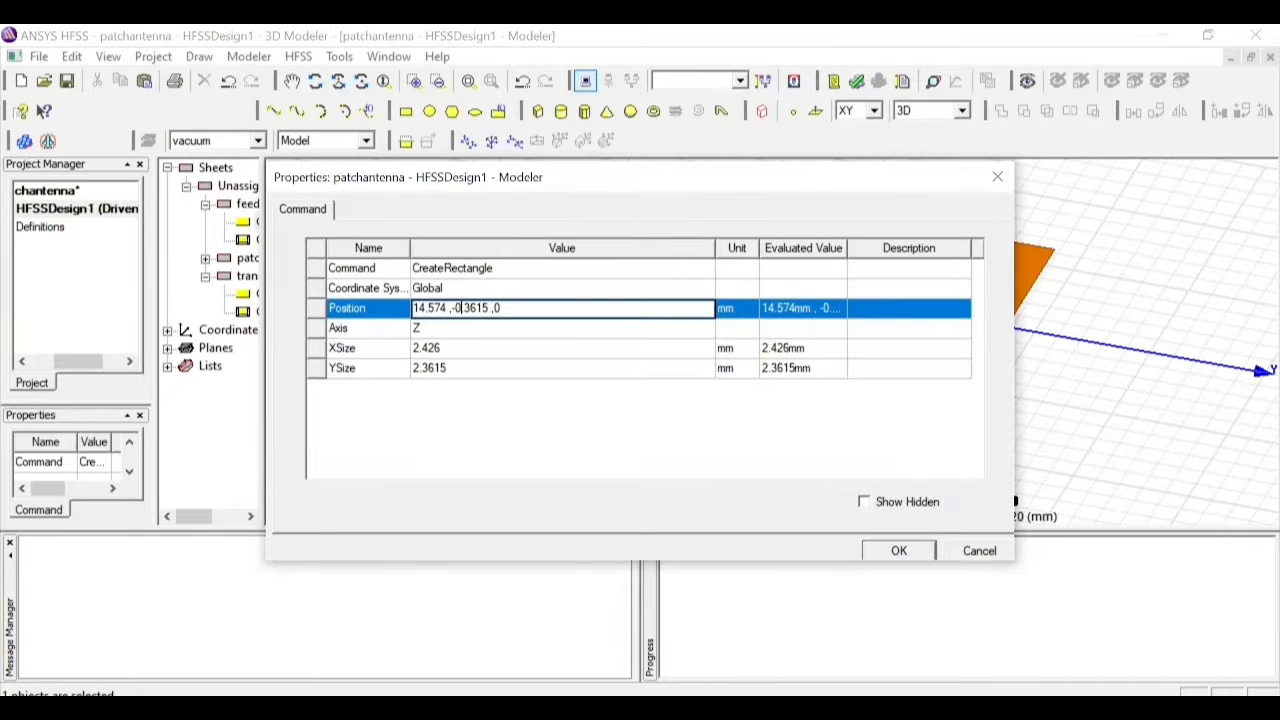
pyautogui.click(448, 352)
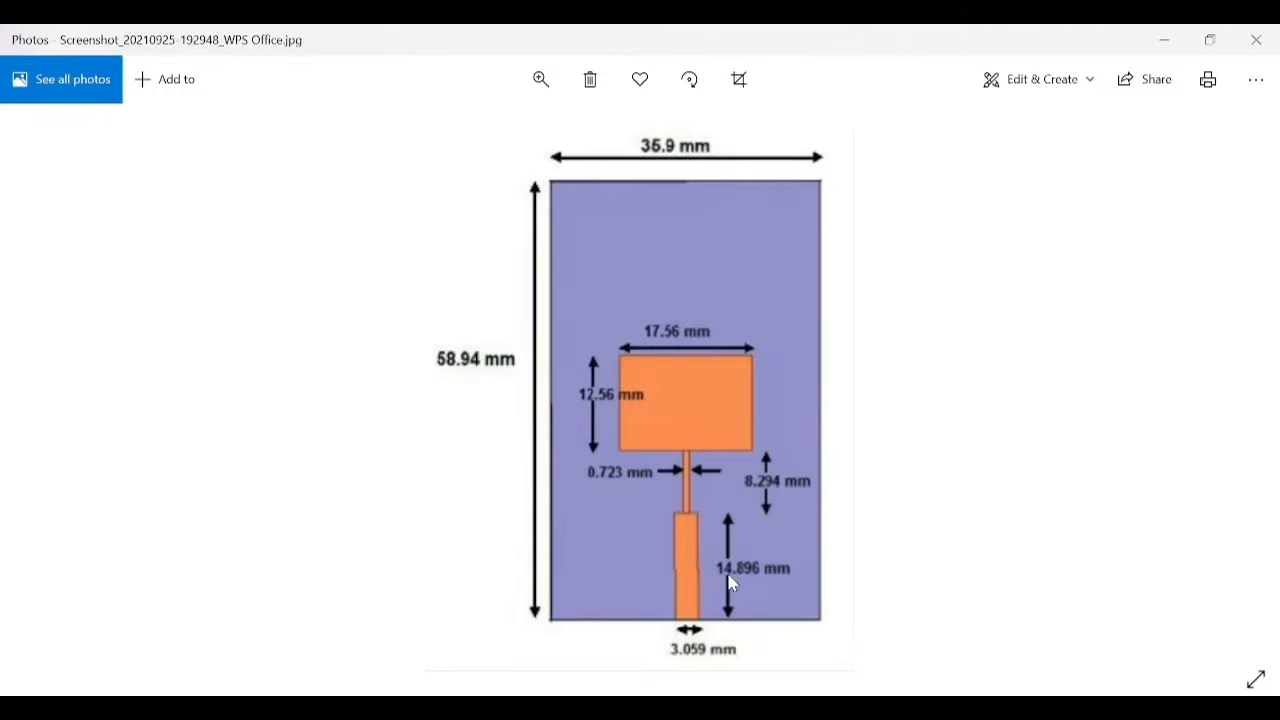
pyautogui.click(1164, 40)
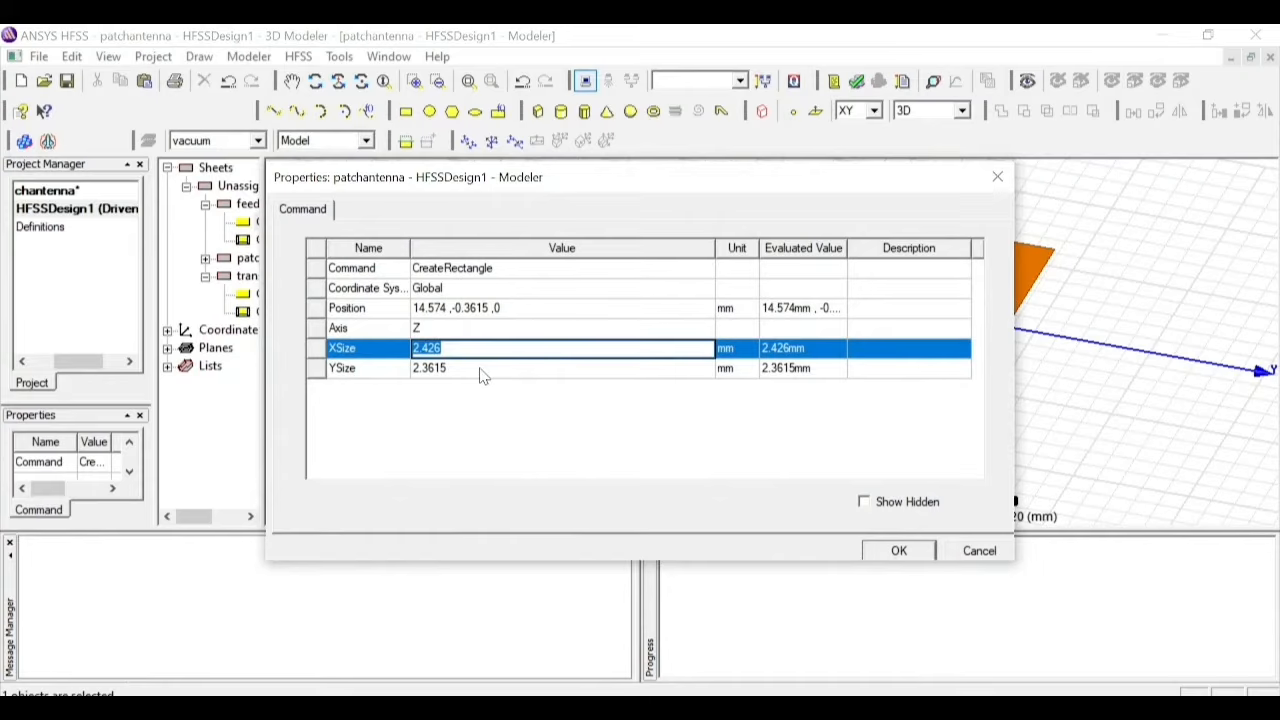
pyautogui.write('18')
pyautogui.press('BackSpace')
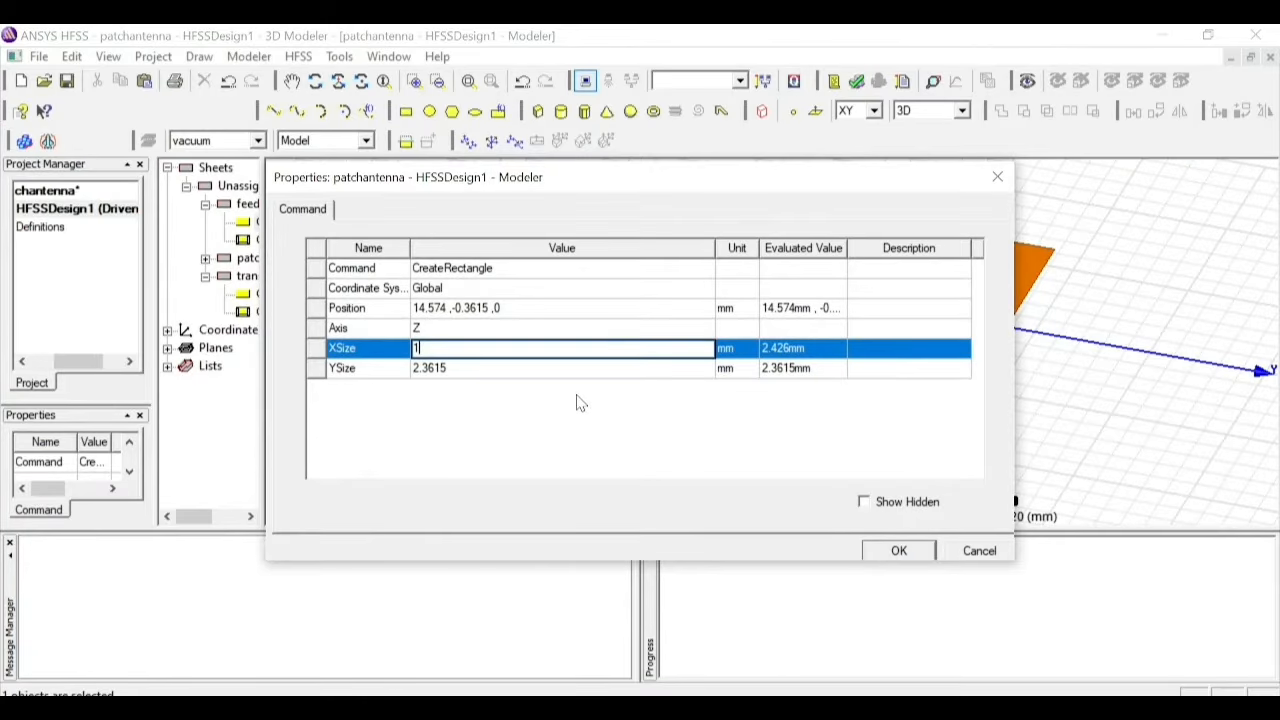
pyautogui.write('4.896')
pyautogui.click(512, 368)
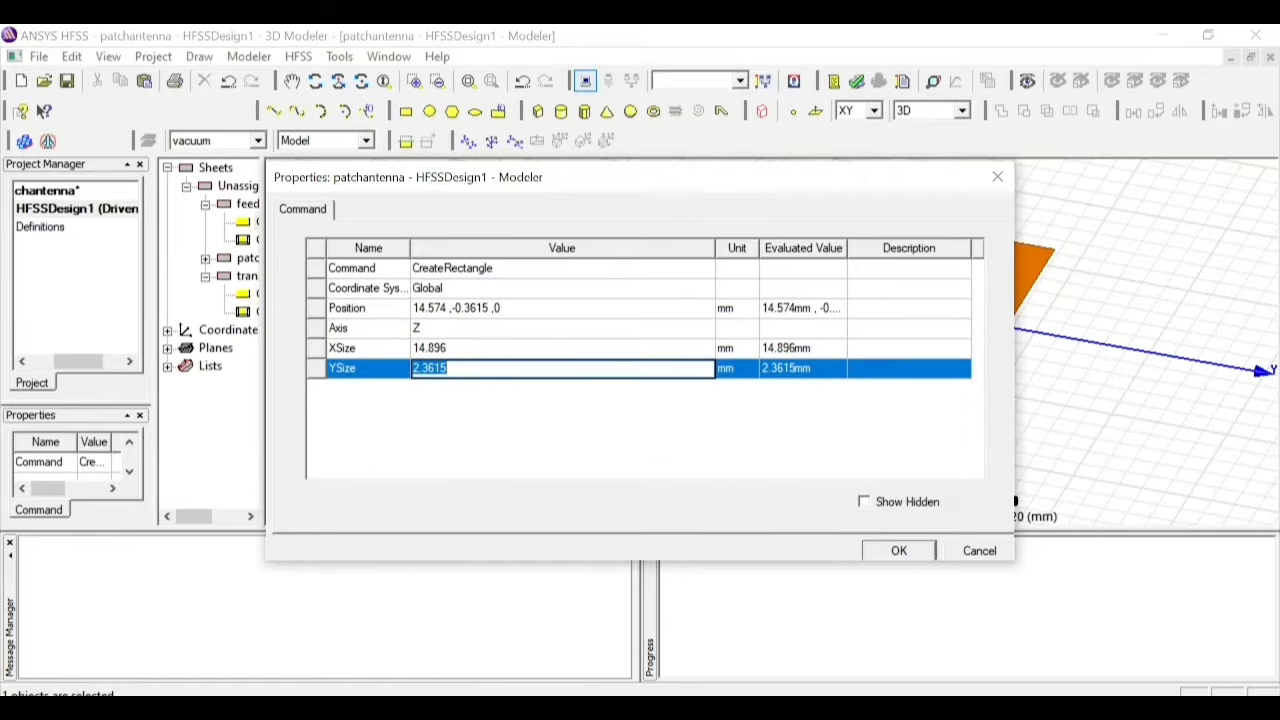
pyautogui.write('3.059')
# Centre the feedpoint on the X axis by setting its position to 14.574, -1.5295, 0 mm
pyautogui.click(379, 307)
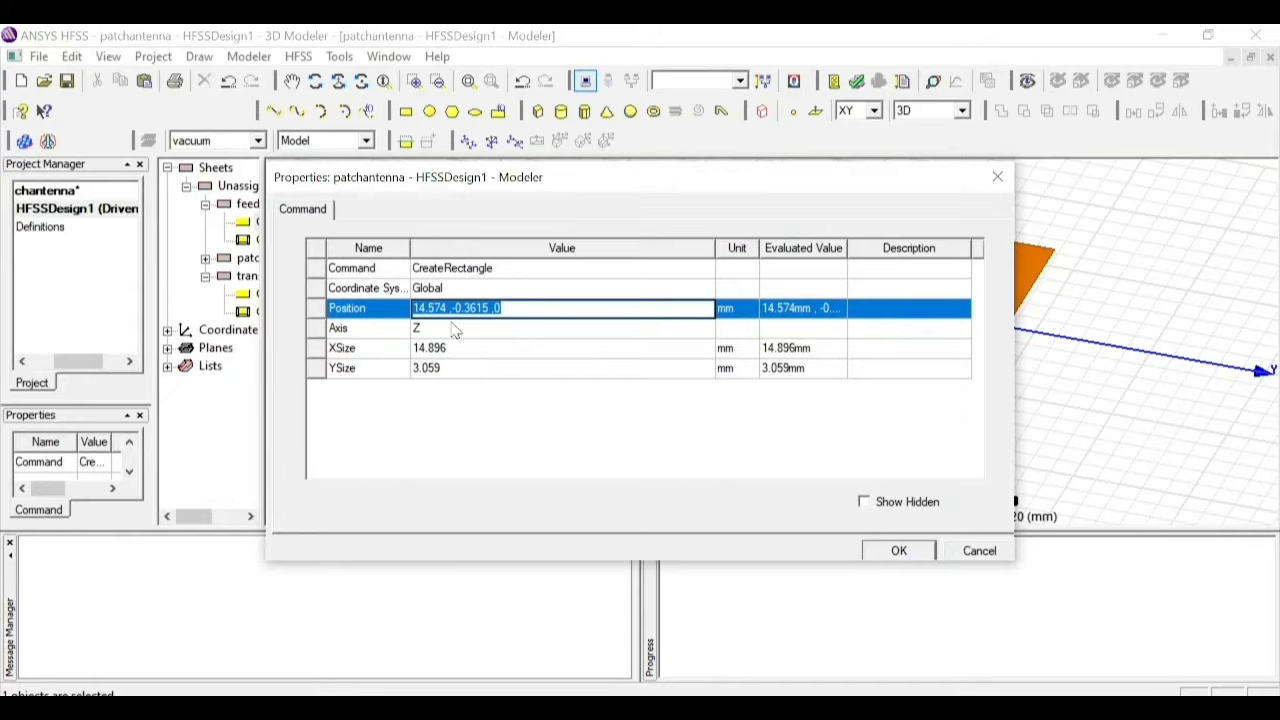
pyautogui.moveTo(490, 308); pyautogui.dragTo(453, 308)
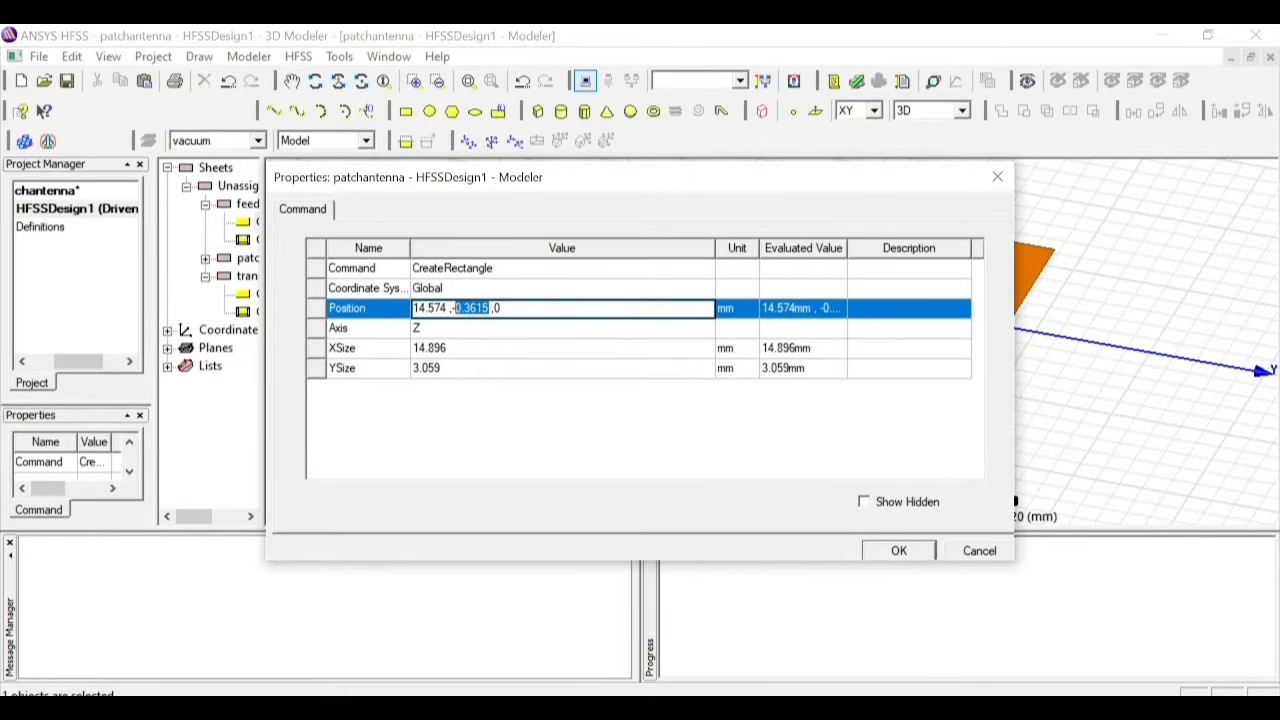
pyautogui.press('BackSpace')
pyautogui.write('-1.5295')
pyautogui.click(896, 552)
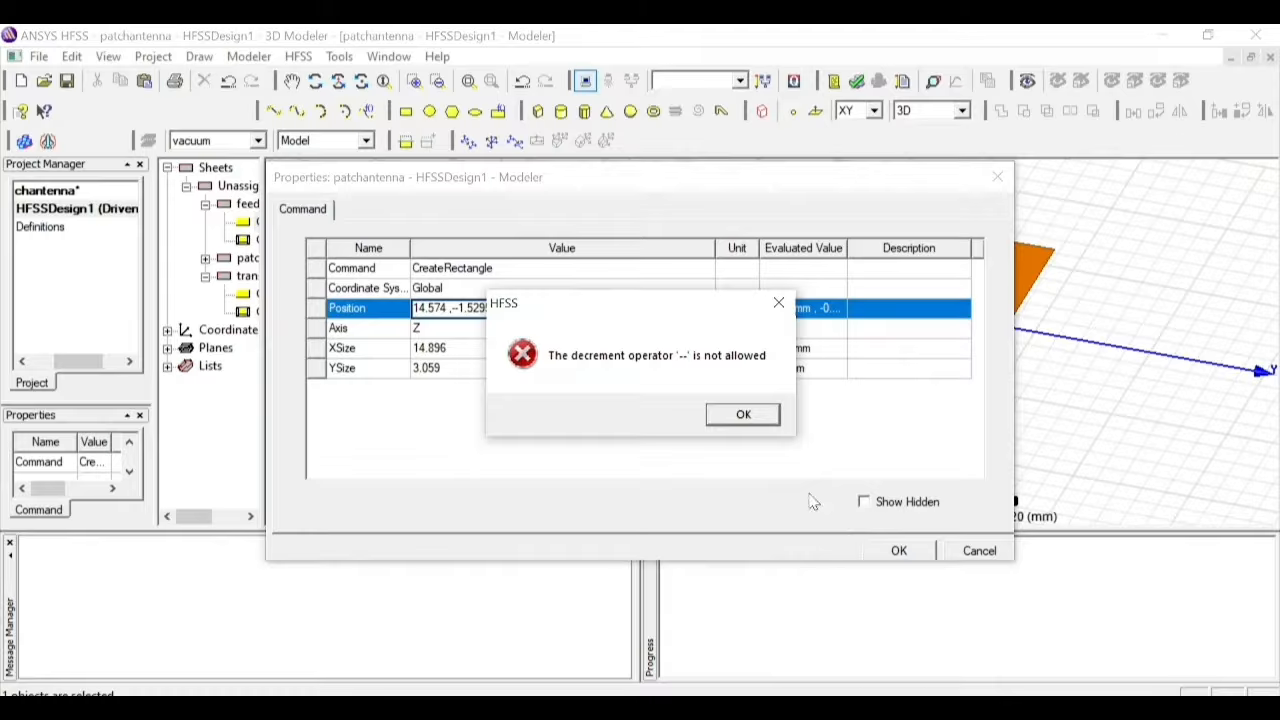
pyautogui.click(744, 414)
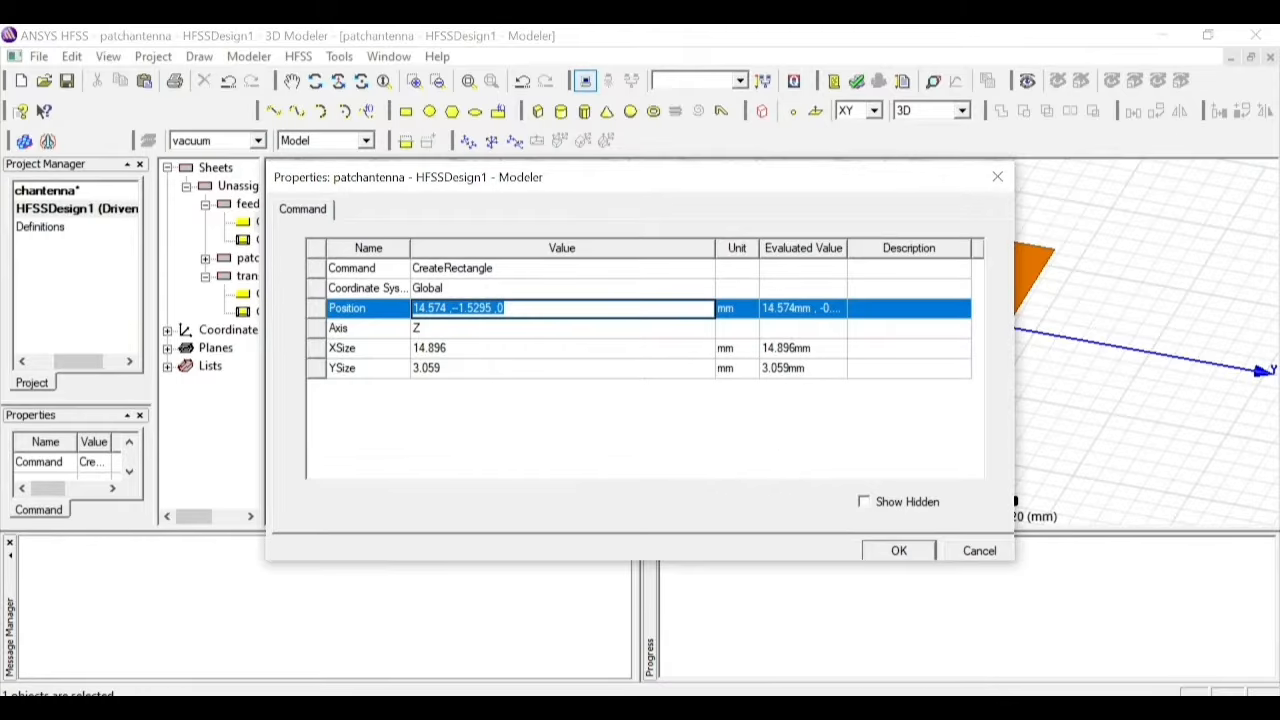
pyautogui.click(456, 308)
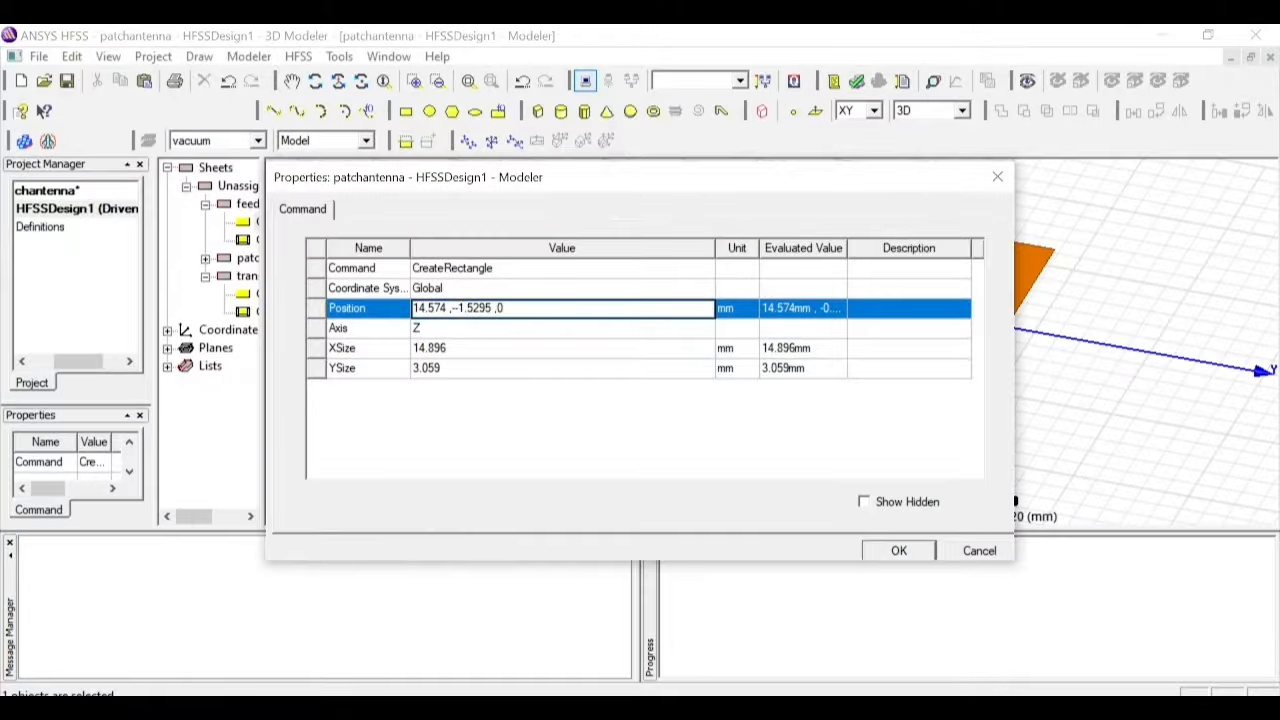
pyautogui.press('BackSpace')
pyautogui.press('BackSpace')
pyautogui.click(920, 555)
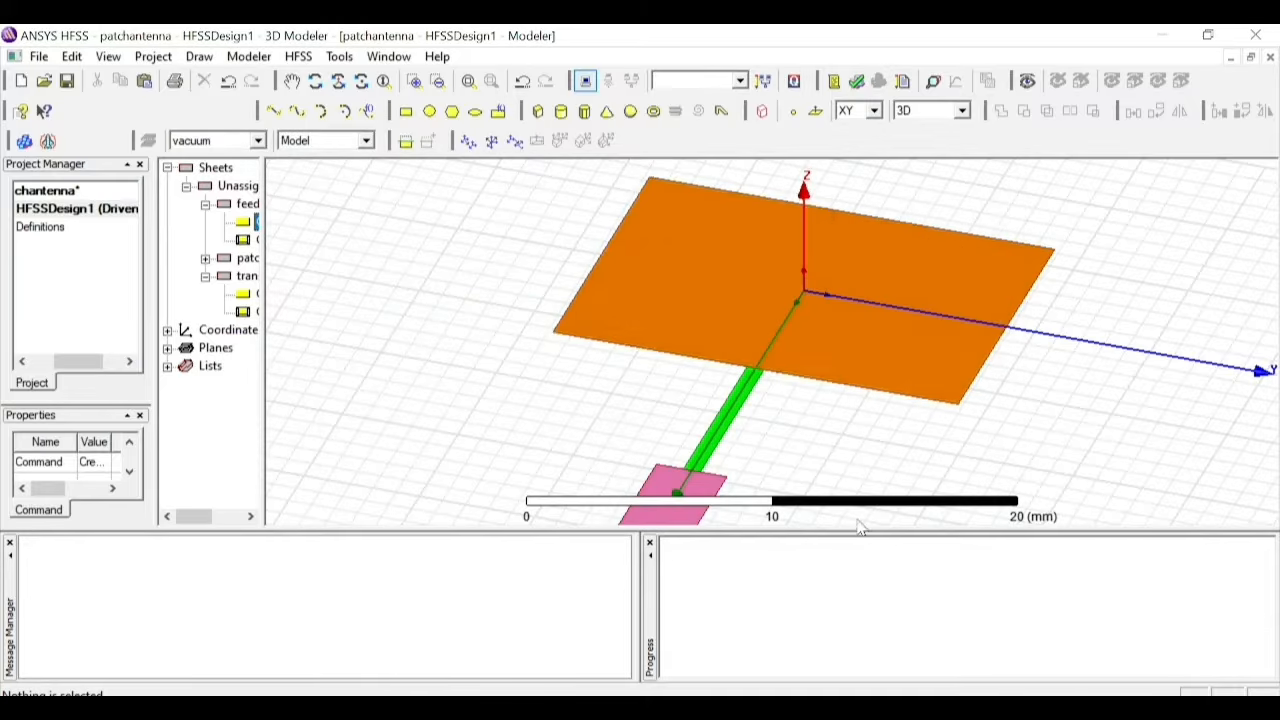
pyautogui.click(467, 82)
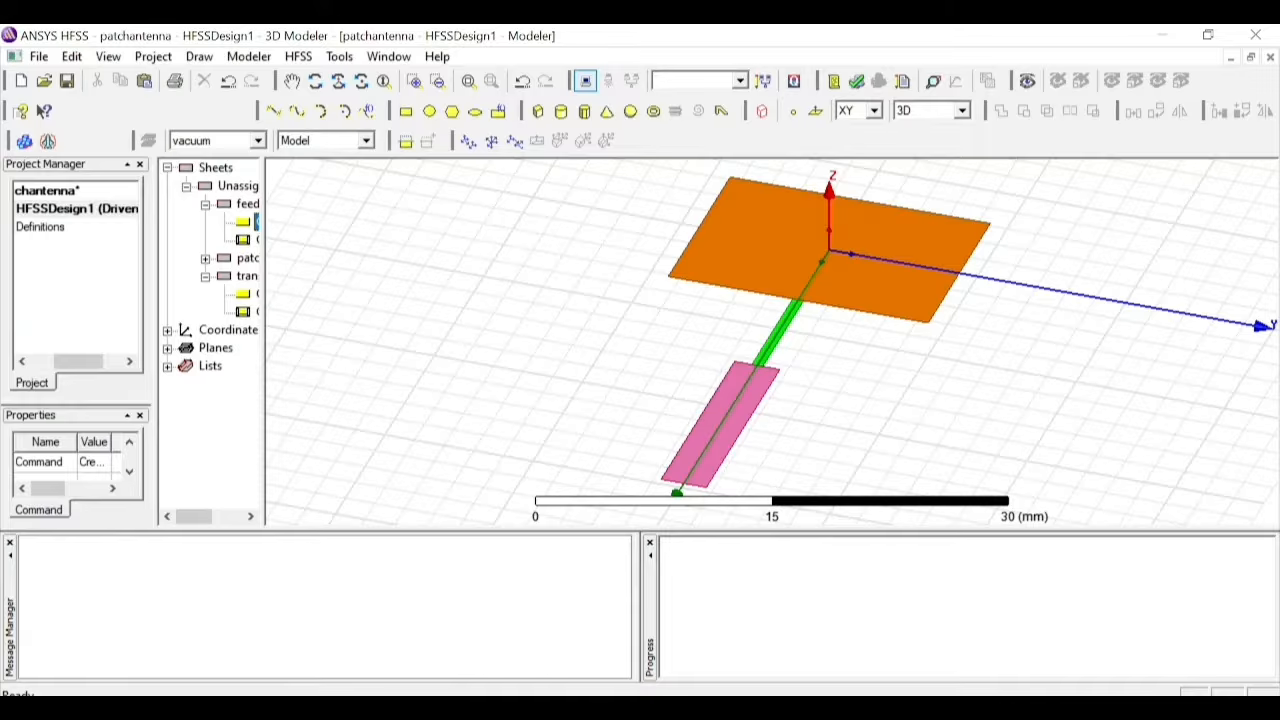
# Consult the antenna drawings in Photos, then draw a 36 by 20 mm rectangle in HFSS starting at -6, -10, 0 over the patch and feed
pyautogui.click(748, 710)
pyautogui.press('Right')
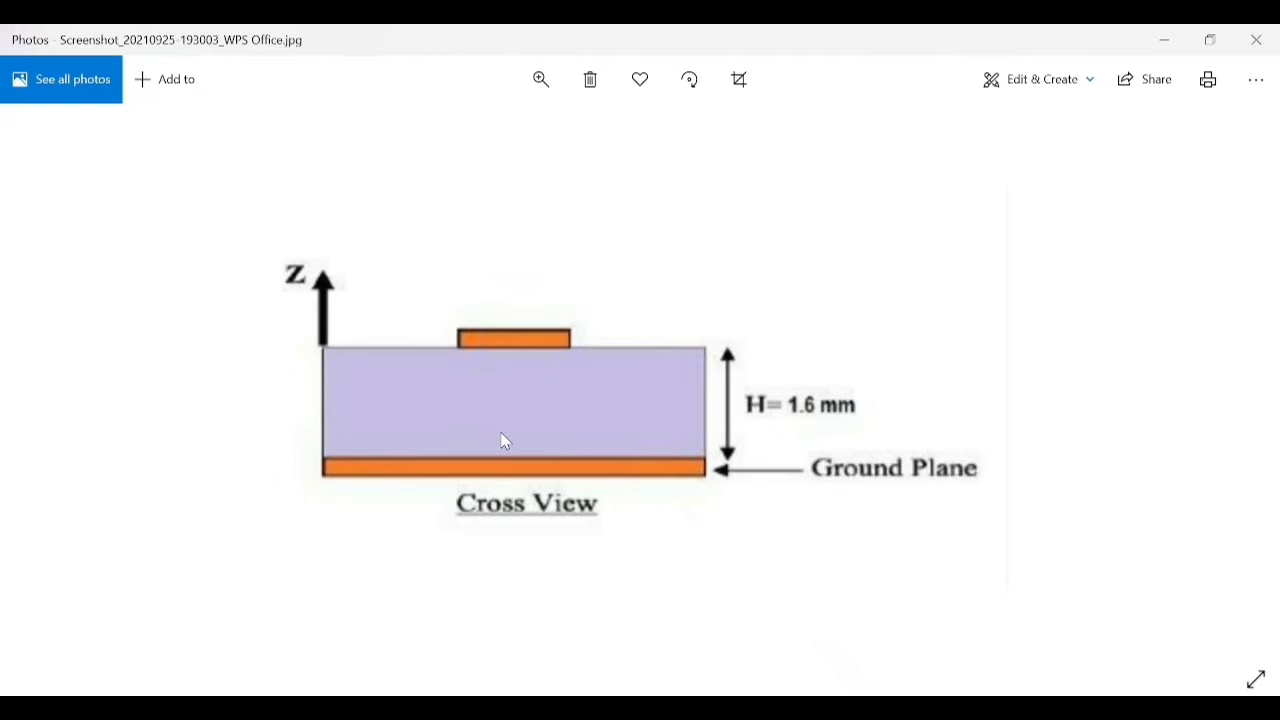
pyautogui.press('Left')
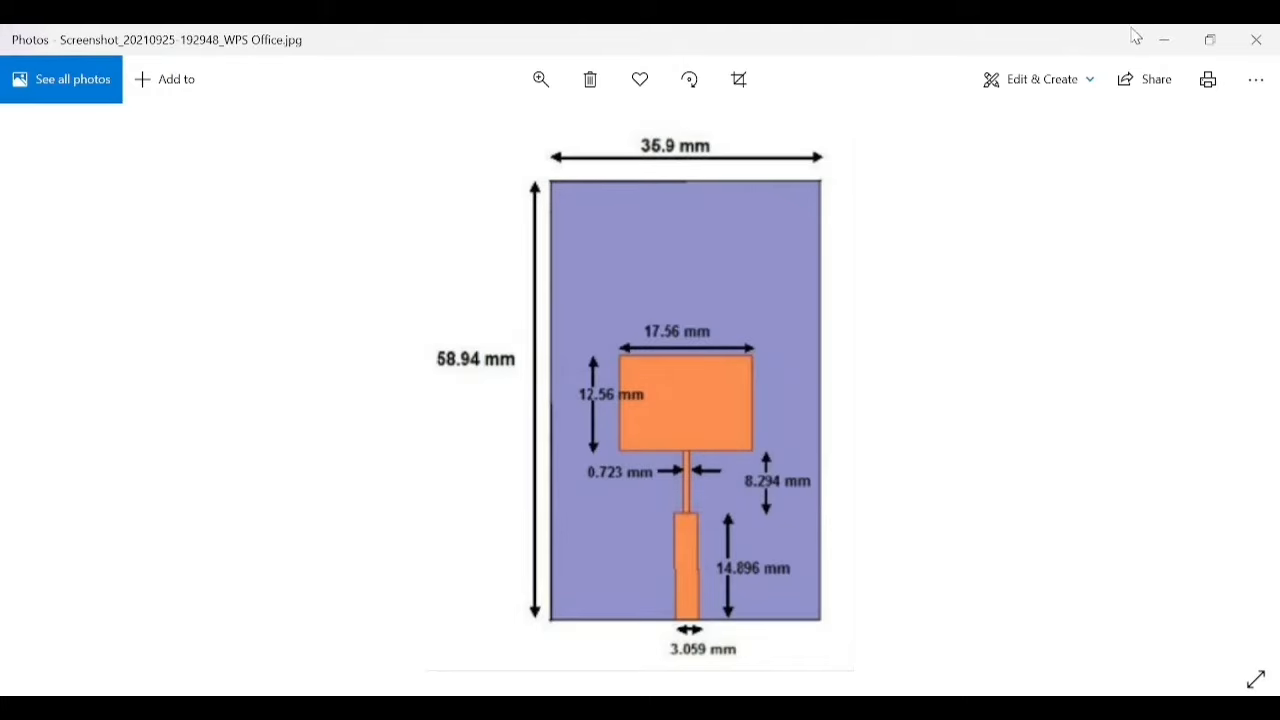
pyautogui.click(1164, 40)
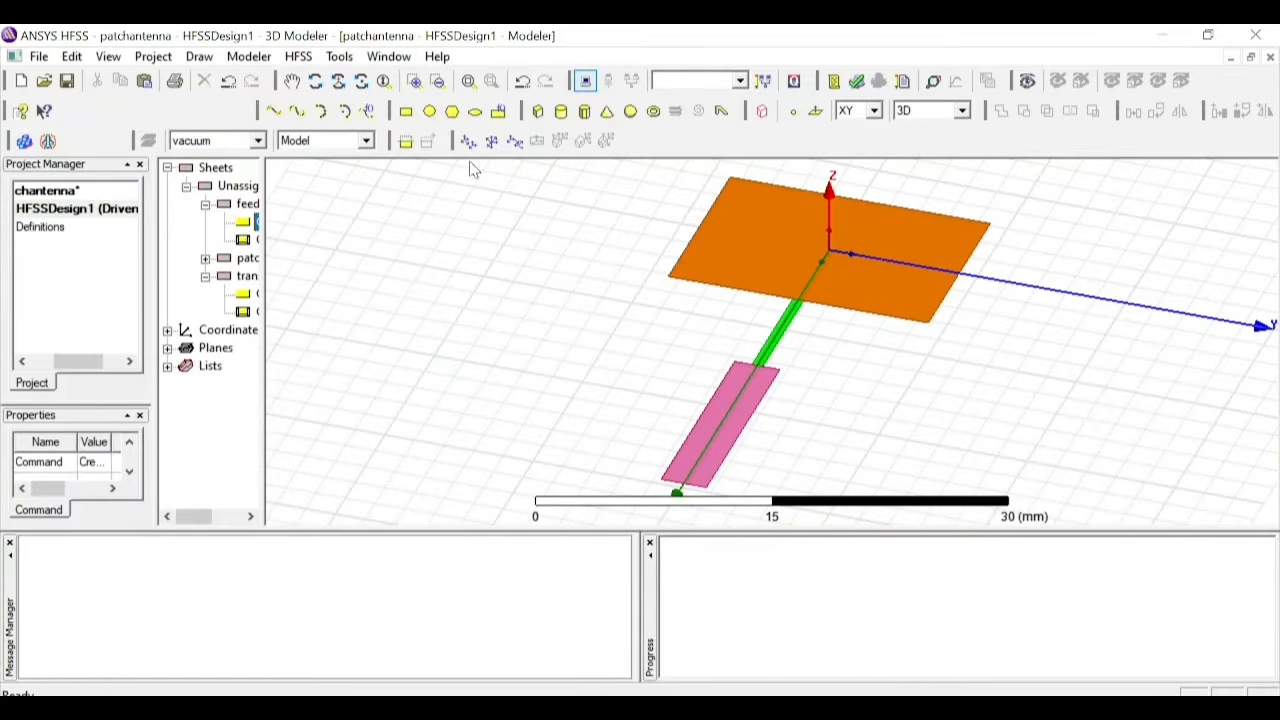
pyautogui.click(407, 115)
pyautogui.click(711, 178)
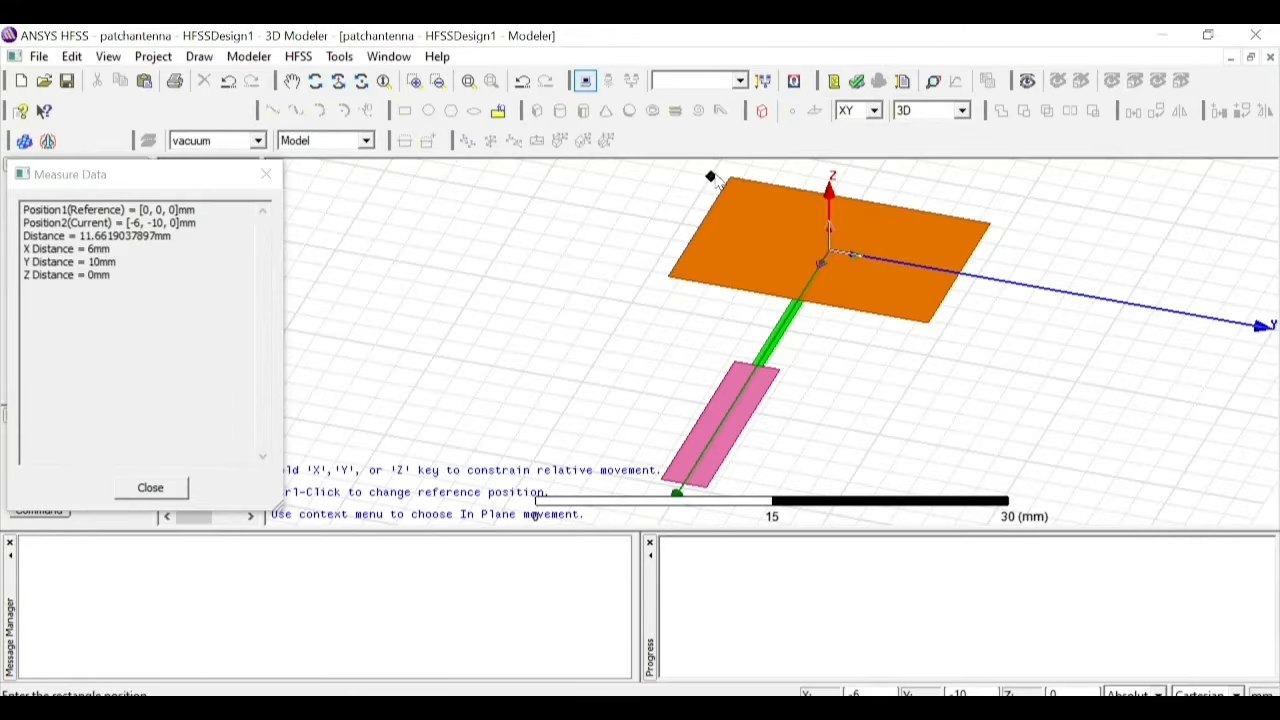
pyautogui.click(833, 514)
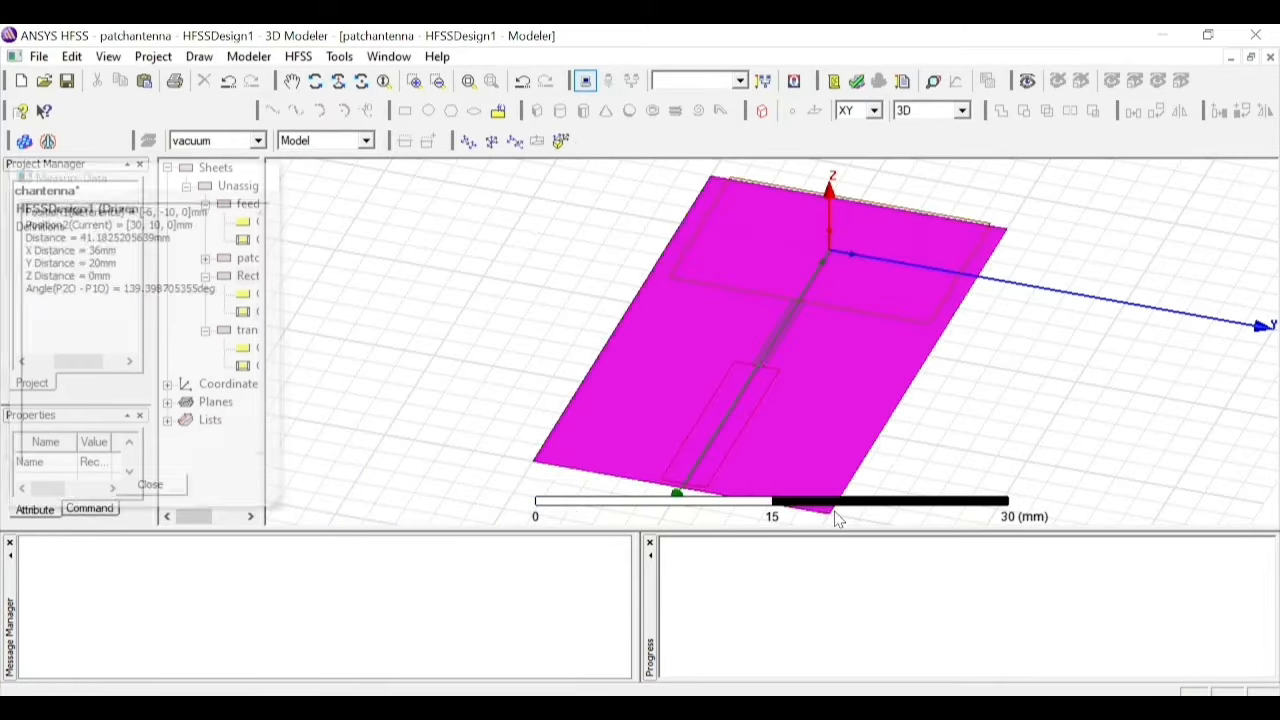
pyautogui.click(923, 477)
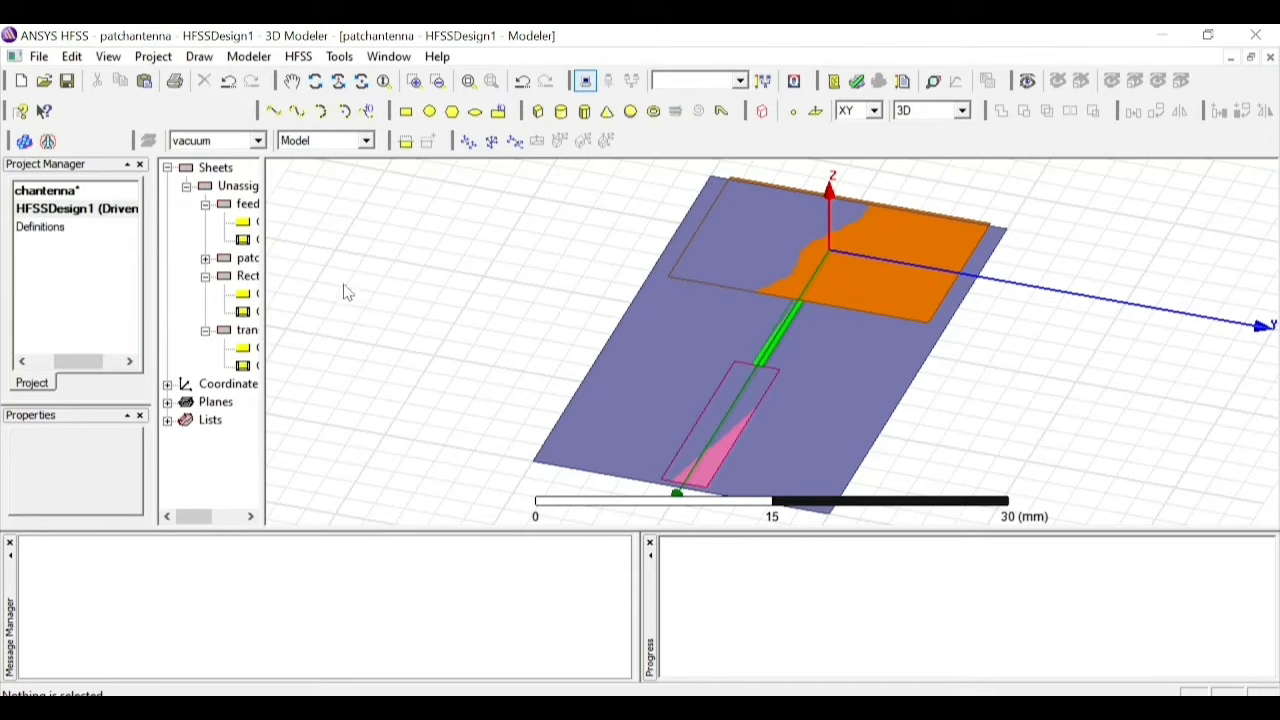
# Rename the new rectangle as ground and change its colour to brown
pyautogui.click(241, 284)
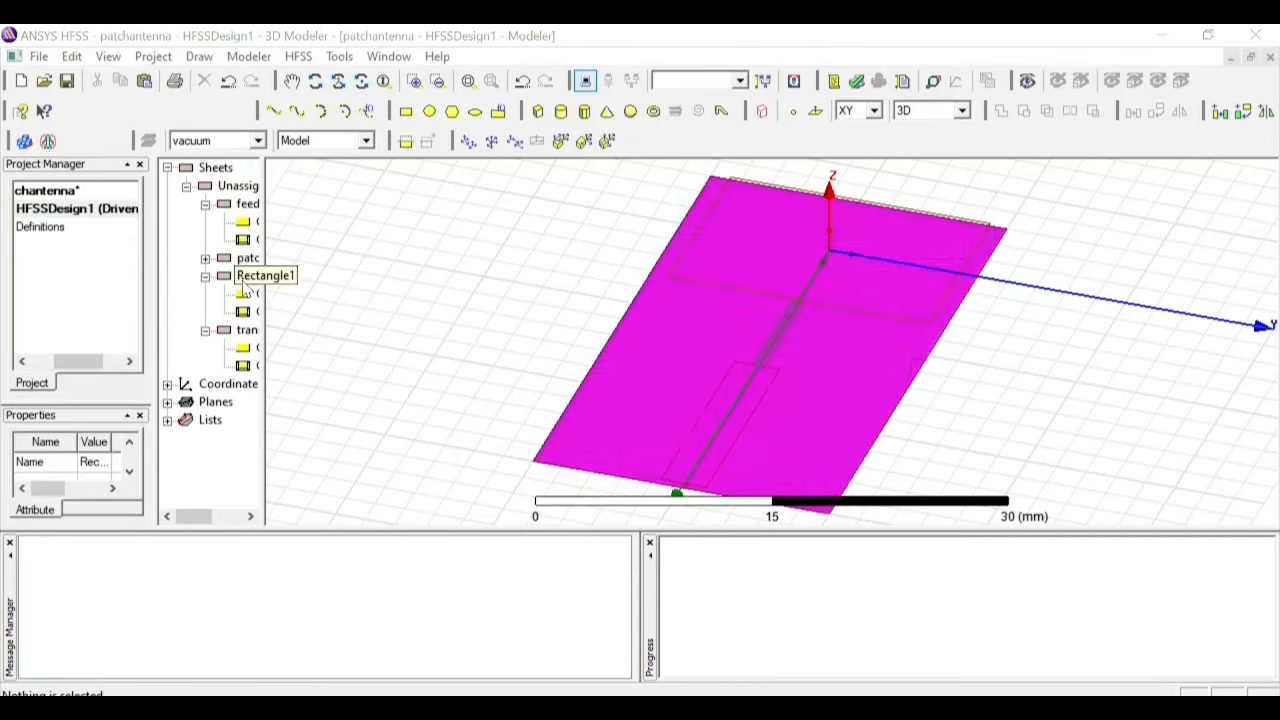
pyautogui.doubleClick(241, 288)
pyautogui.click(446, 267)
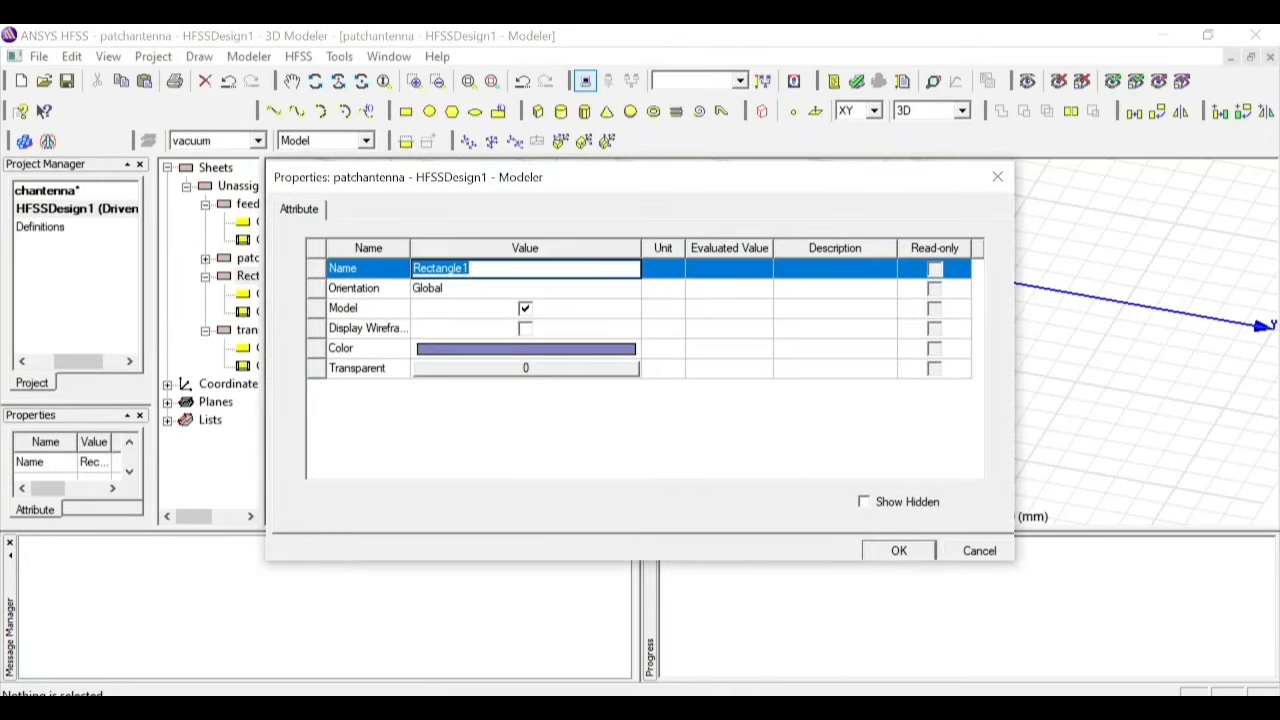
pyautogui.write('ground')
pyautogui.click(466, 348)
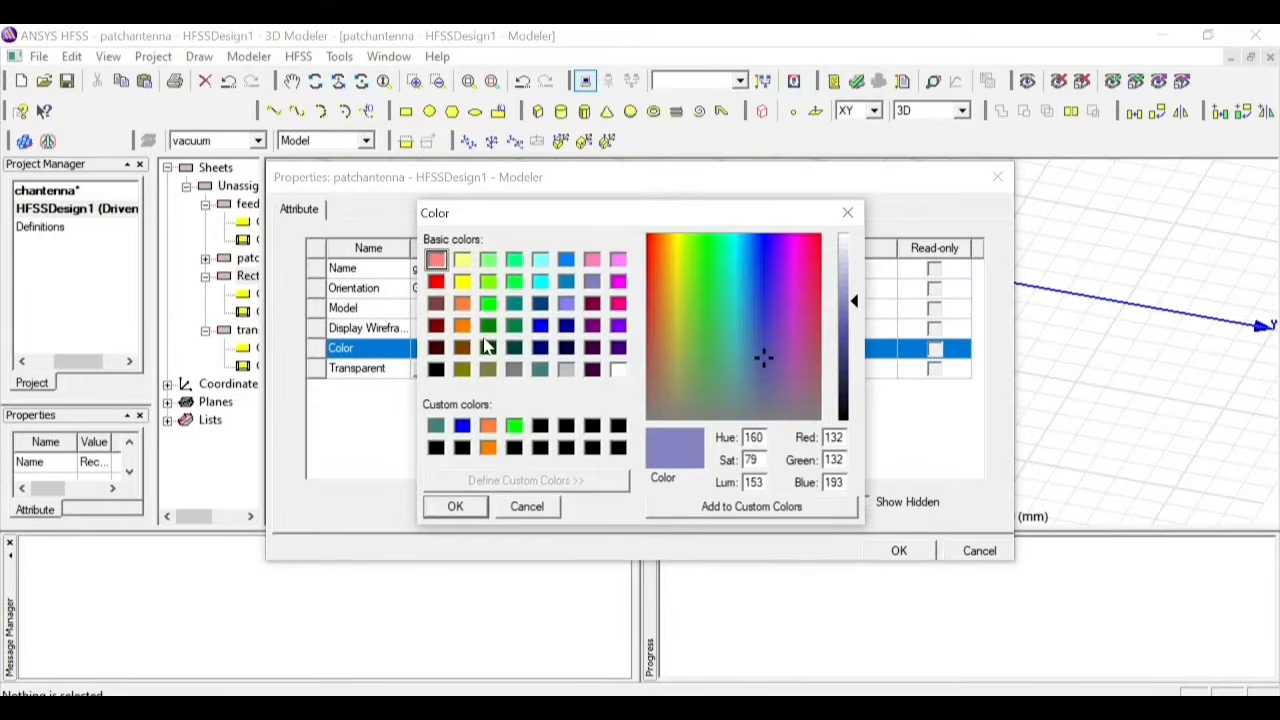
pyautogui.click(466, 350)
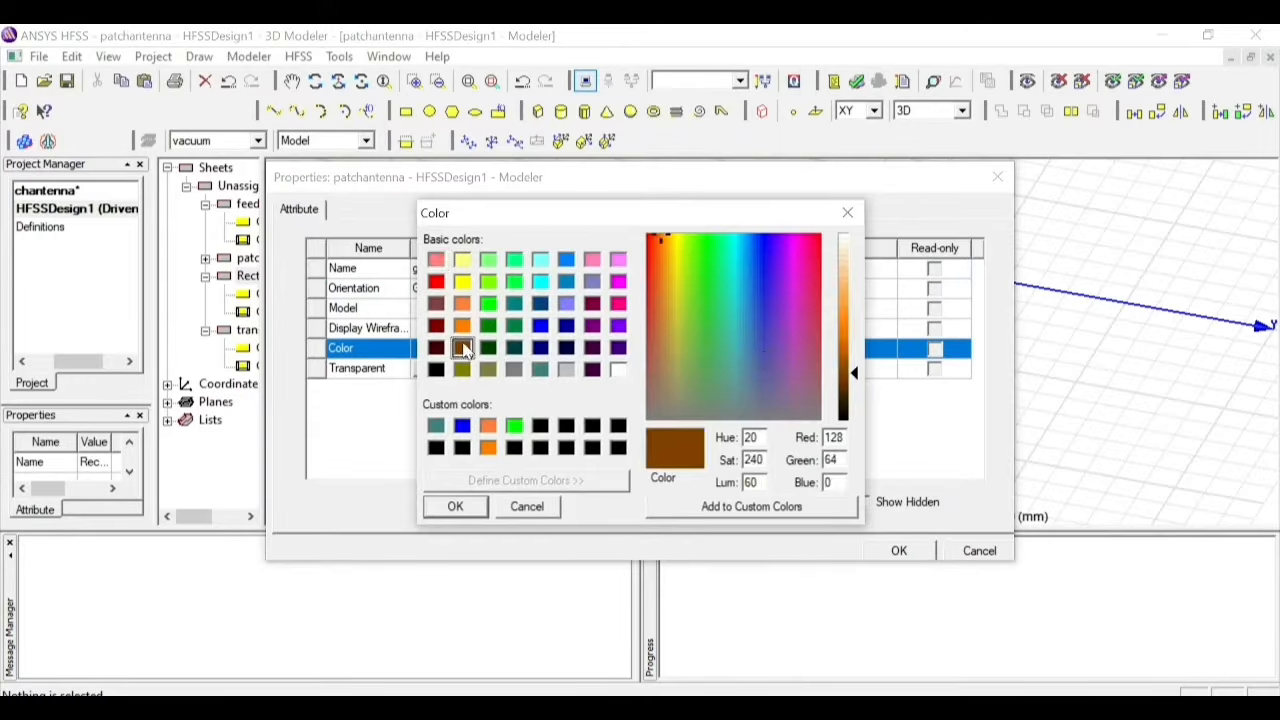
pyautogui.click(461, 506)
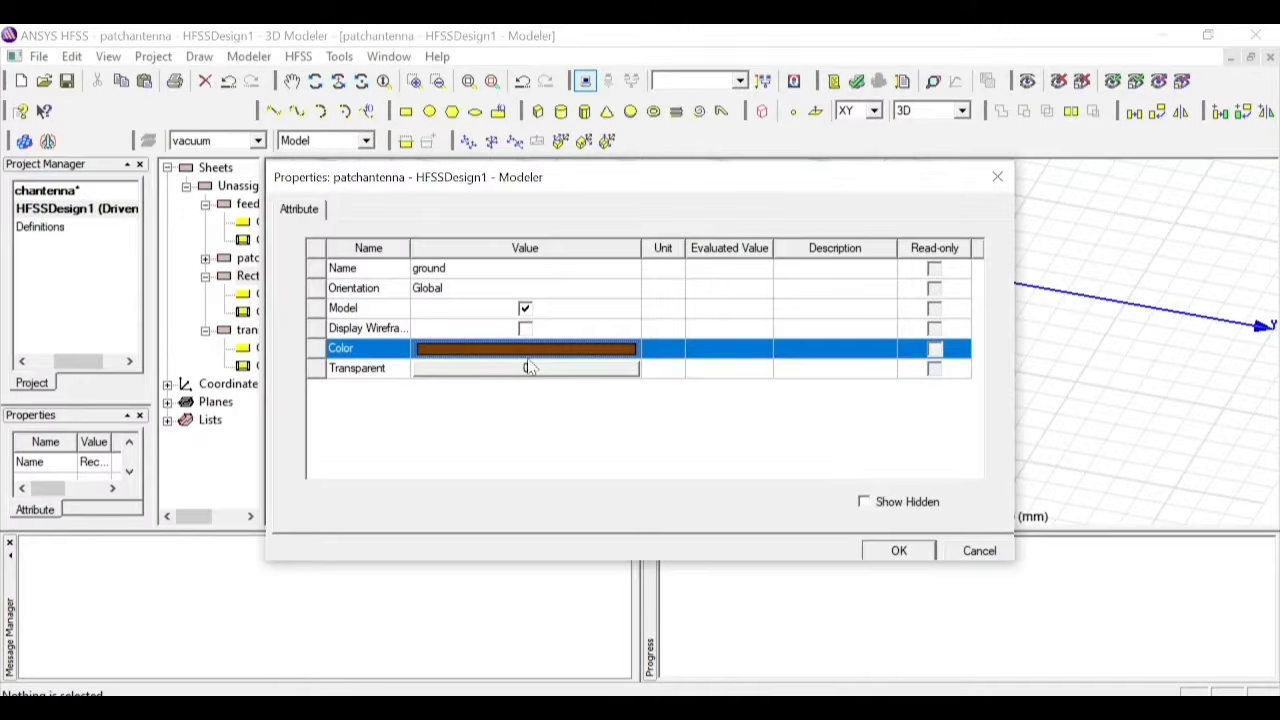
pyautogui.click(899, 551)
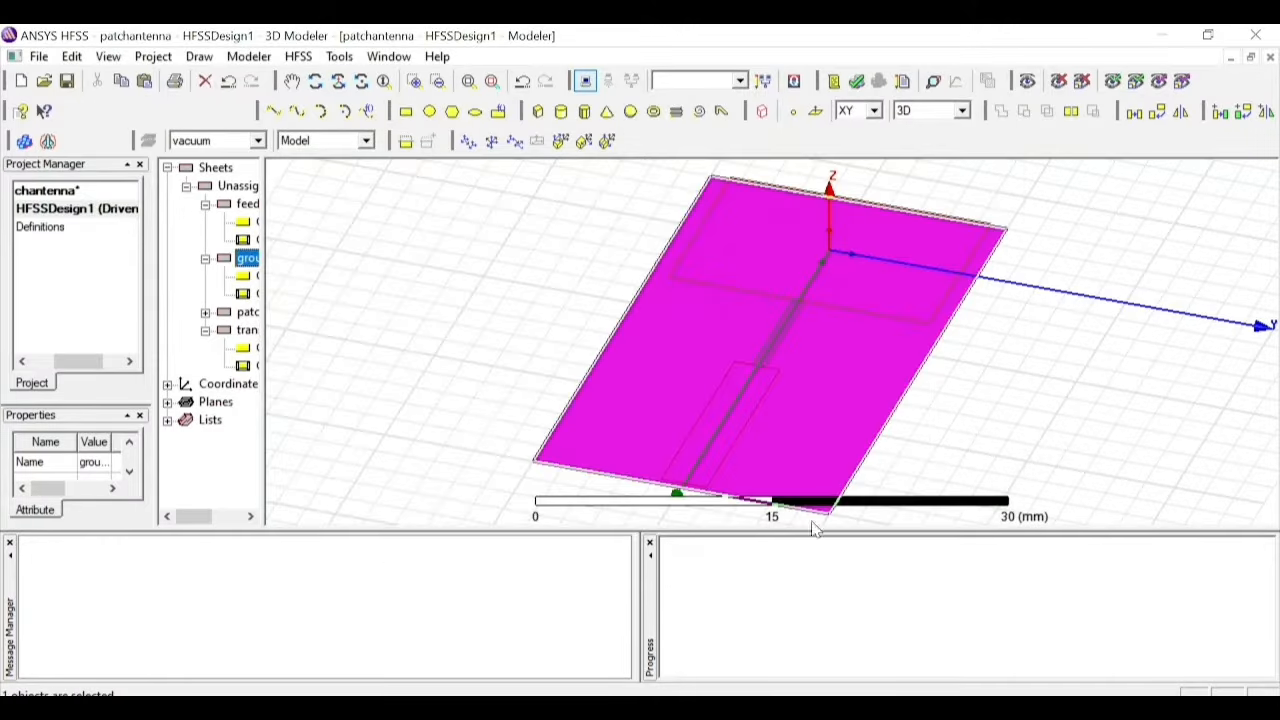
# Set the ground rectangle's XSize to 49.47 mm and YSize to 35.9 mm, checking the width against the antenna dimension drawing
pyautogui.doubleClick(248, 278)
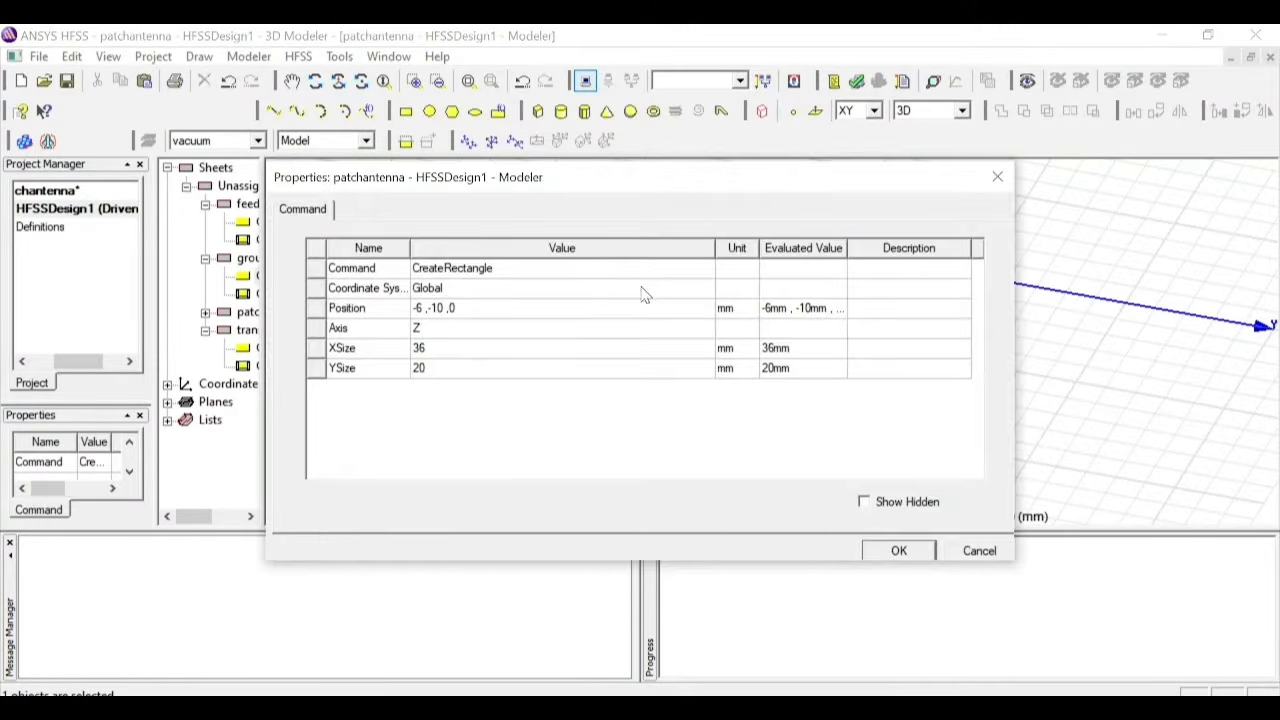
pyautogui.click(592, 312)
pyautogui.click(517, 350)
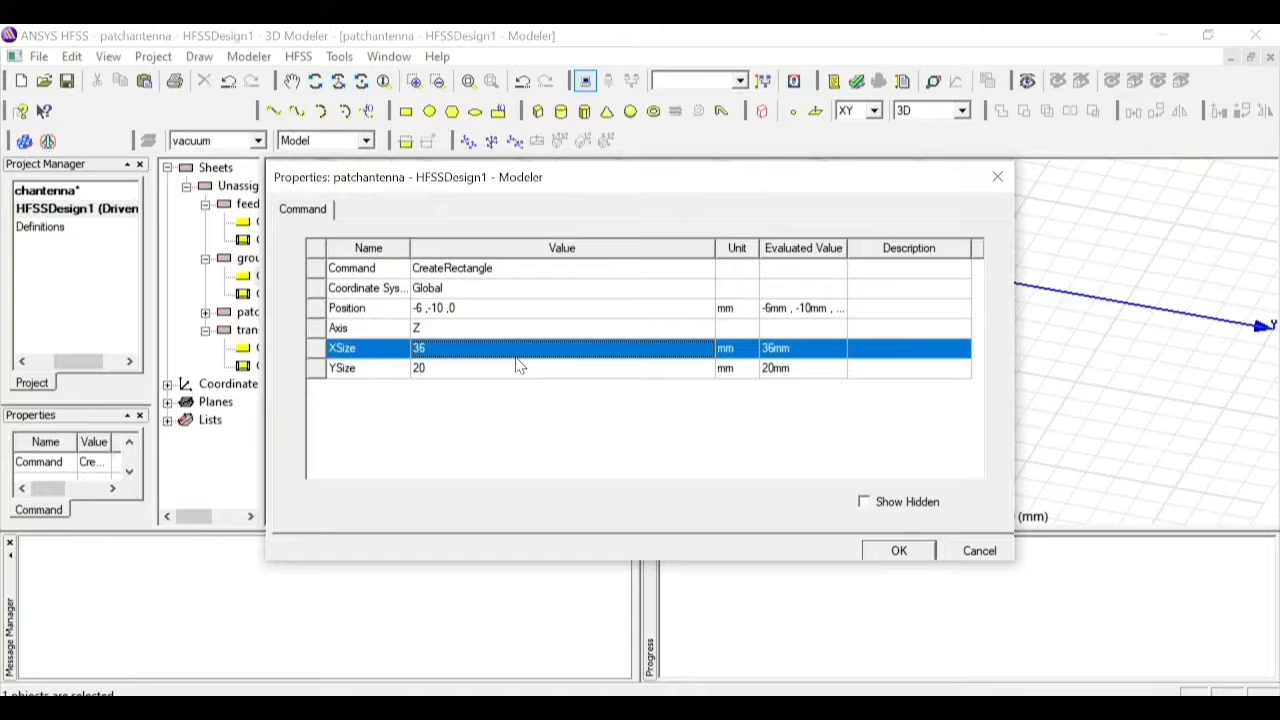
pyautogui.write('49.47')
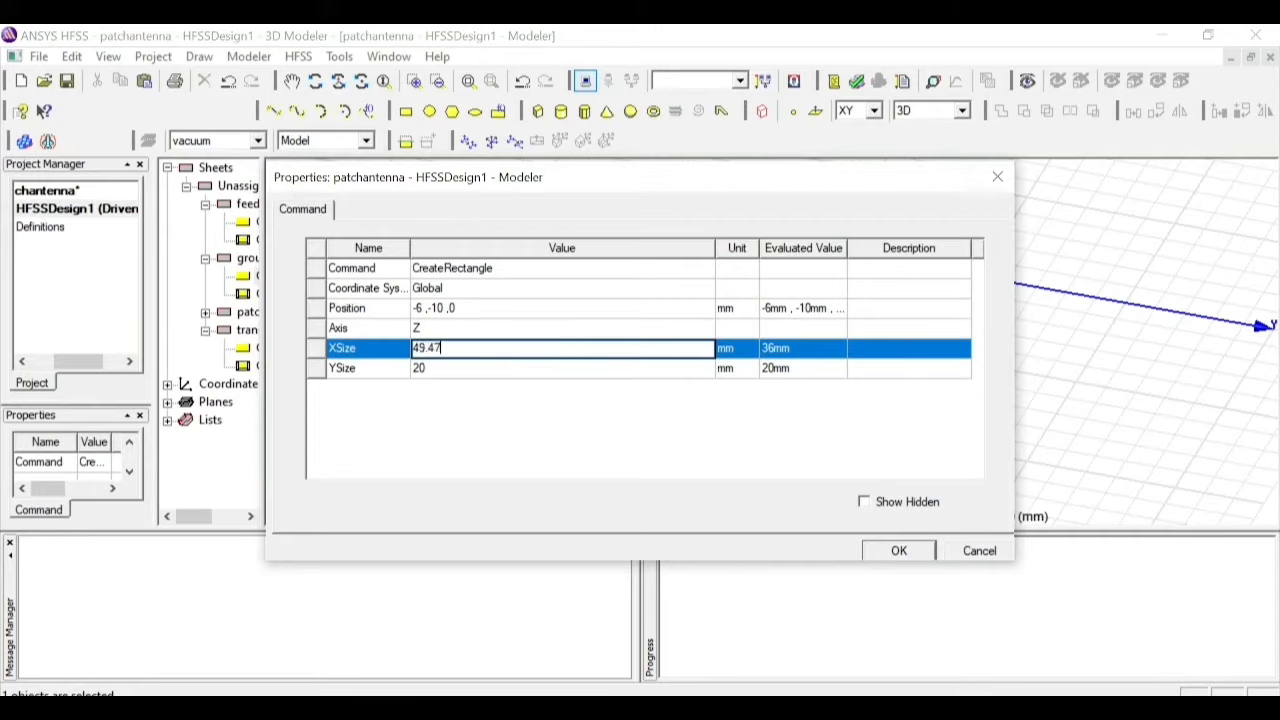
pyautogui.click(432, 370)
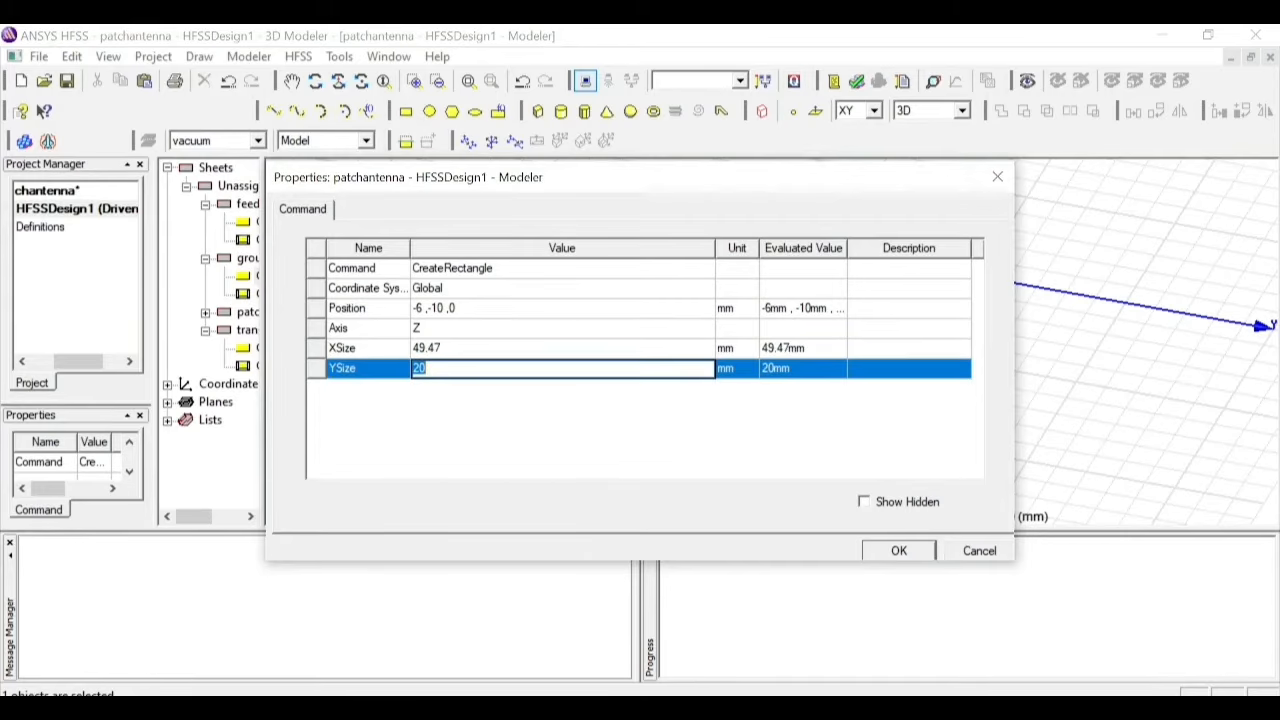
pyautogui.write('35.9')
pyautogui.click(888, 706)
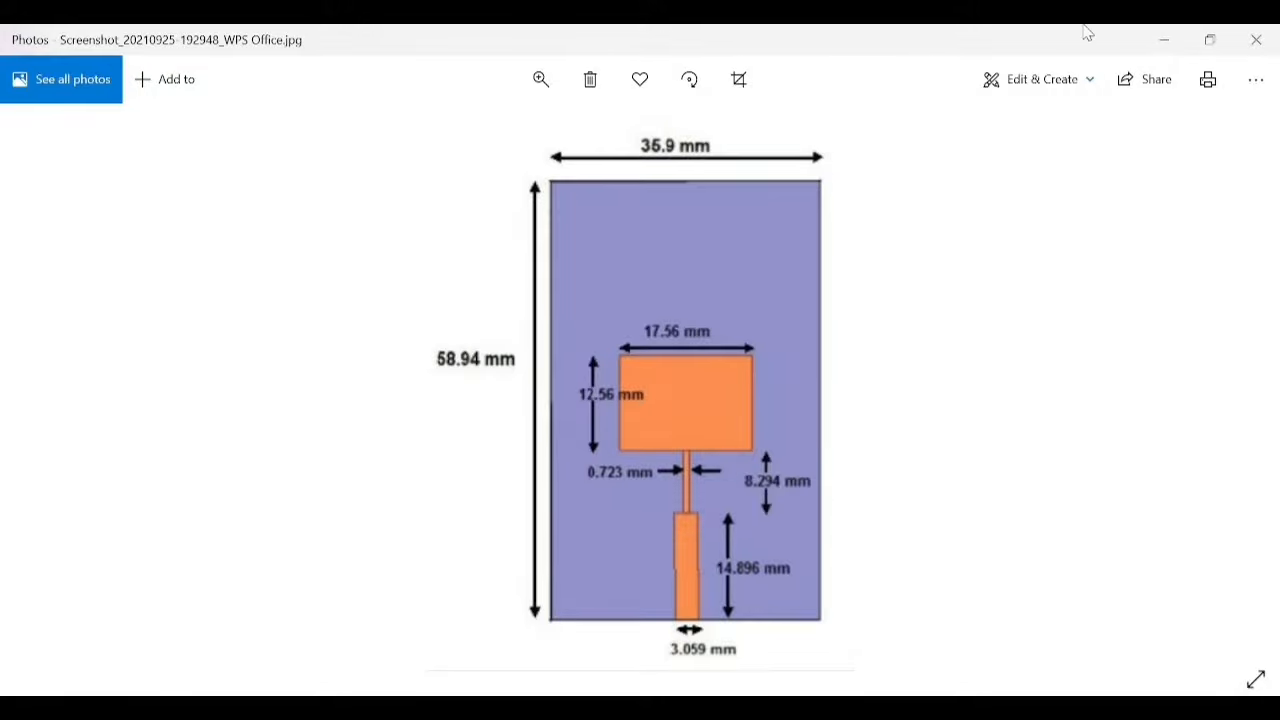
pyautogui.click(1164, 40)
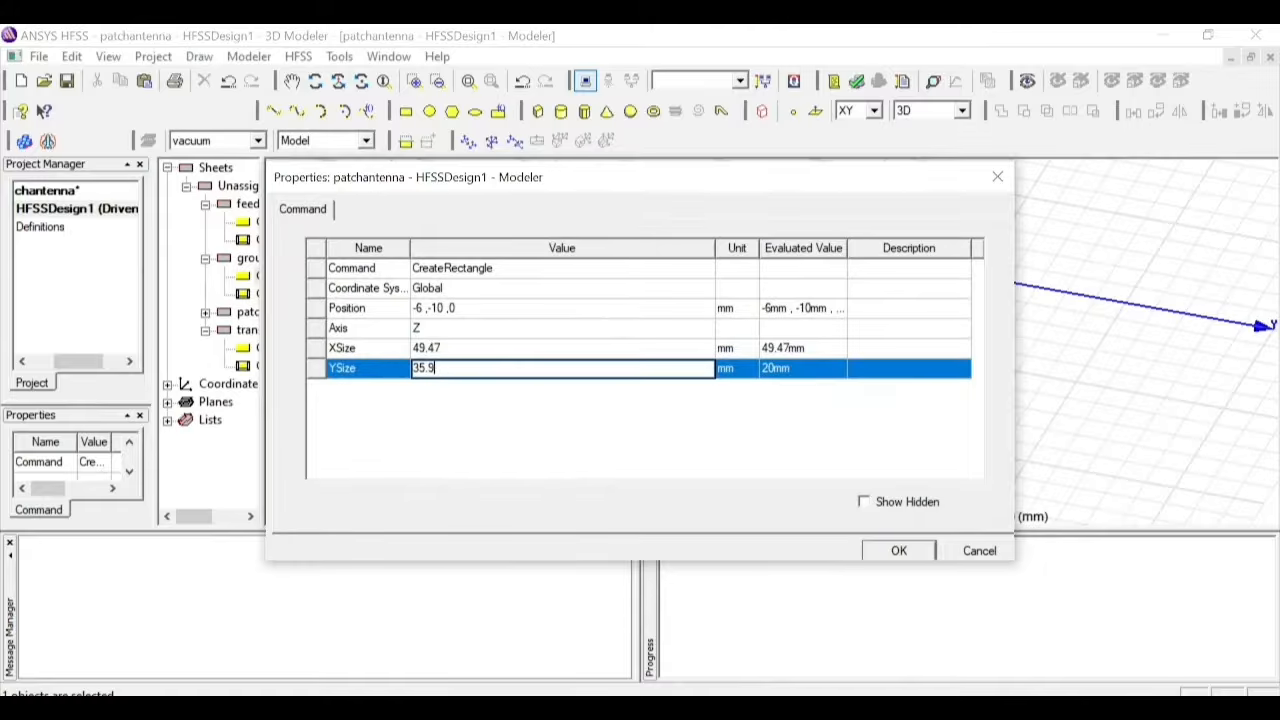
# Reposition the ground rectangle so it is centred on the X axis and one edge lines up with the feedpoint's outer end
pyautogui.click(460, 308)
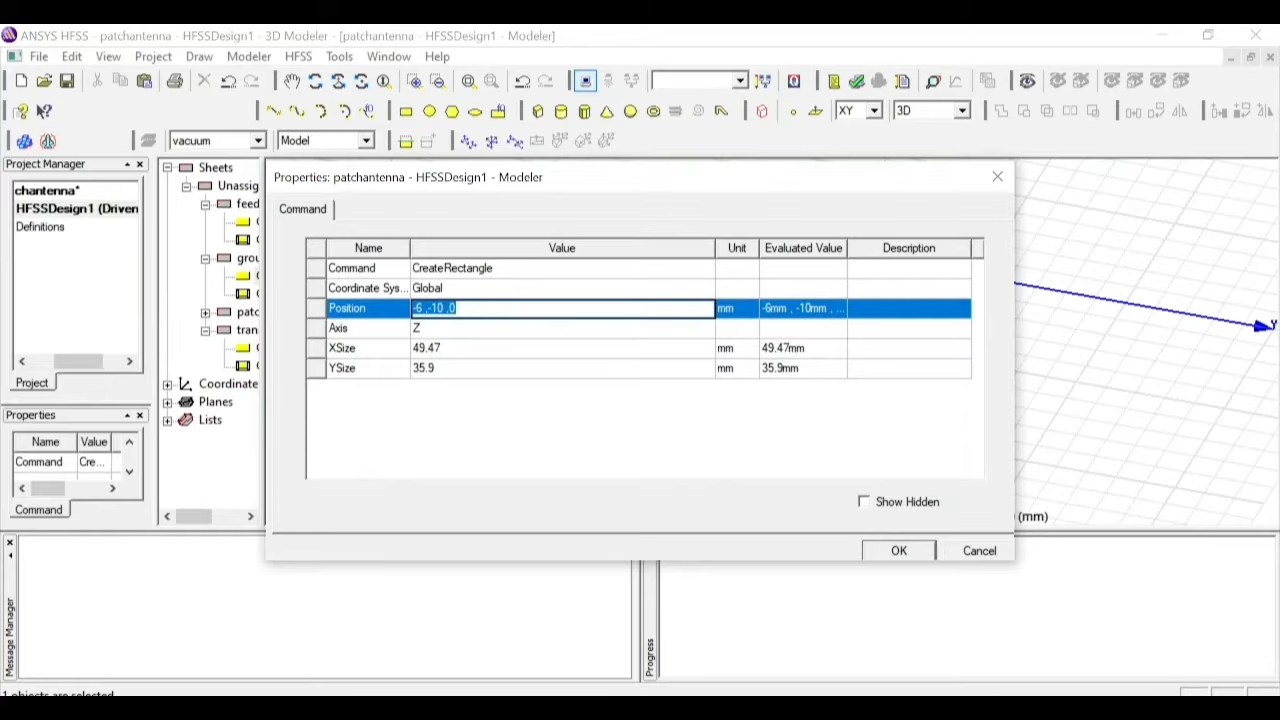
pyautogui.press('BackSpace')
pyautogui.click(898, 551)
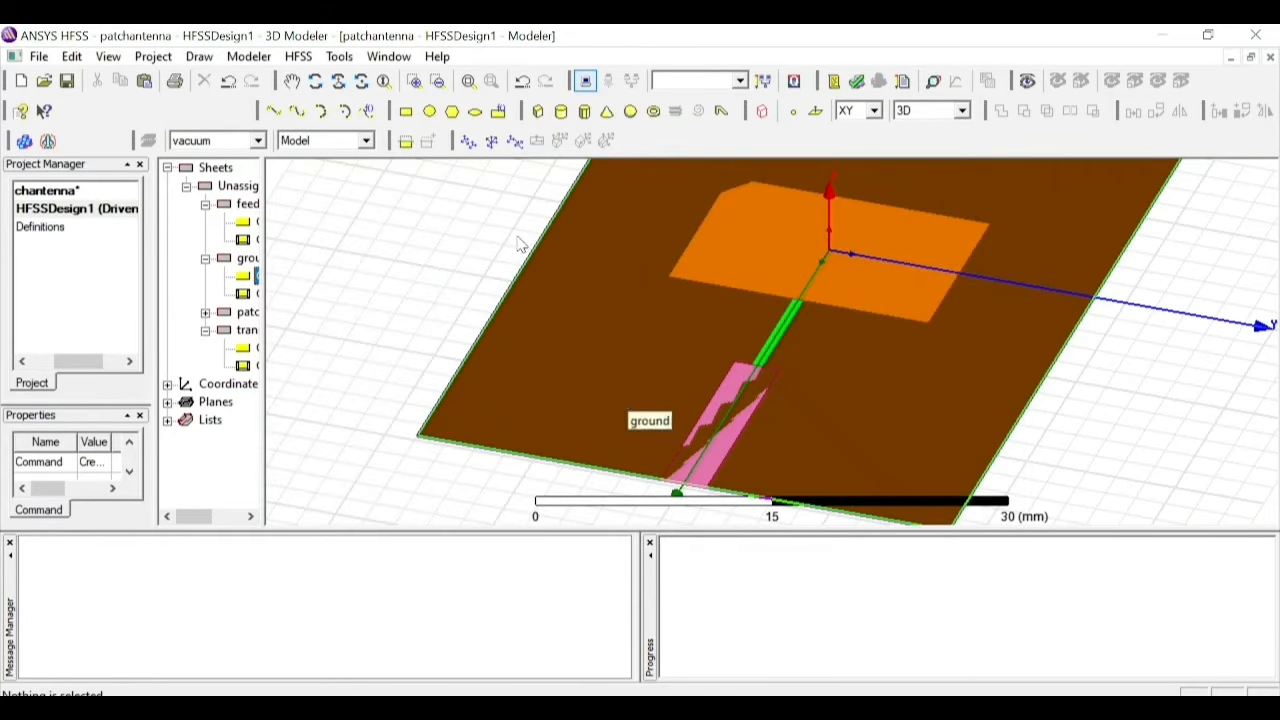
# Inspect the alignment of the feedpoint's outer end with the ground edge, and measure the gaps from the patch's side edges to the ground's sides
pyautogui.click(414, 80)
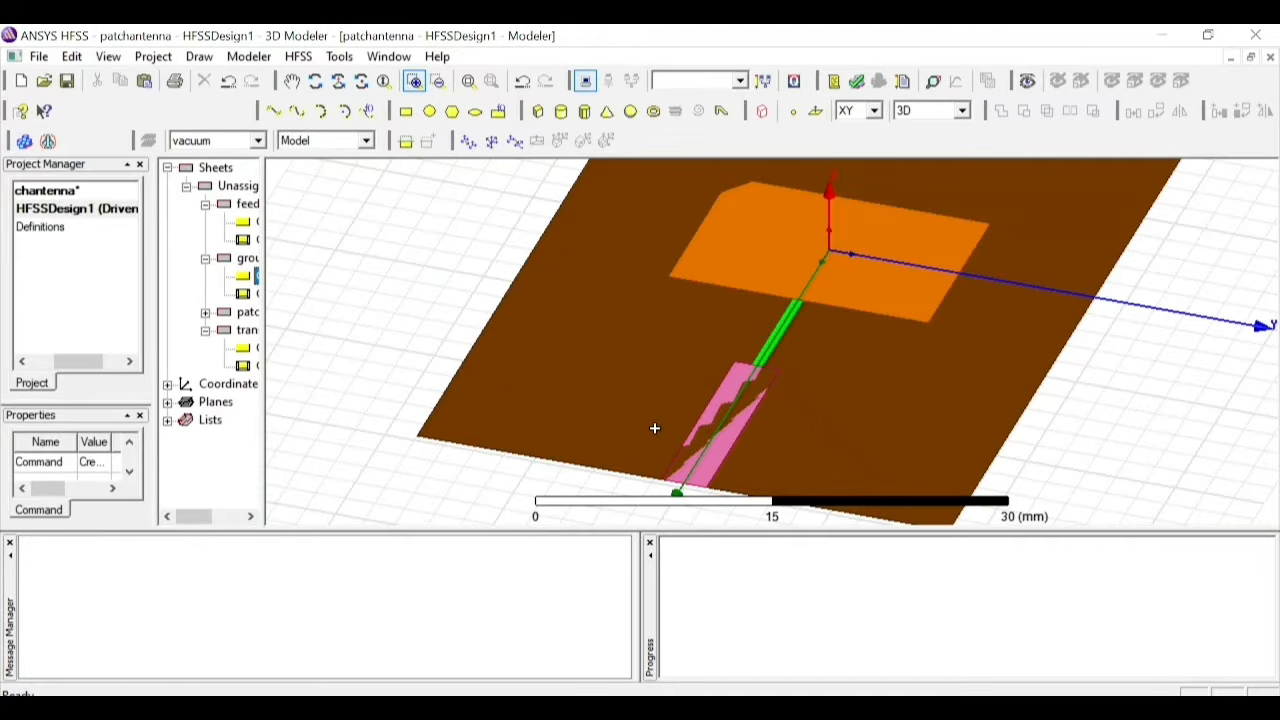
pyautogui.moveTo(646, 432); pyautogui.dragTo(733, 507)
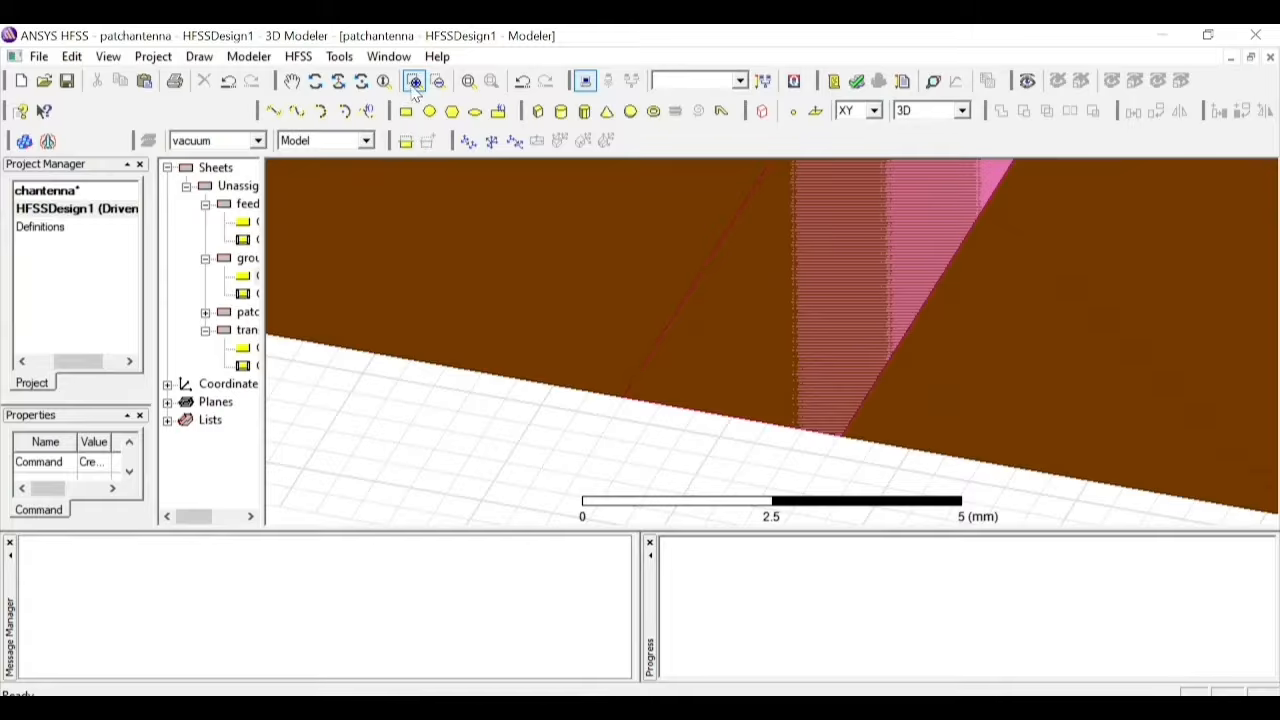
pyautogui.click(453, 436)
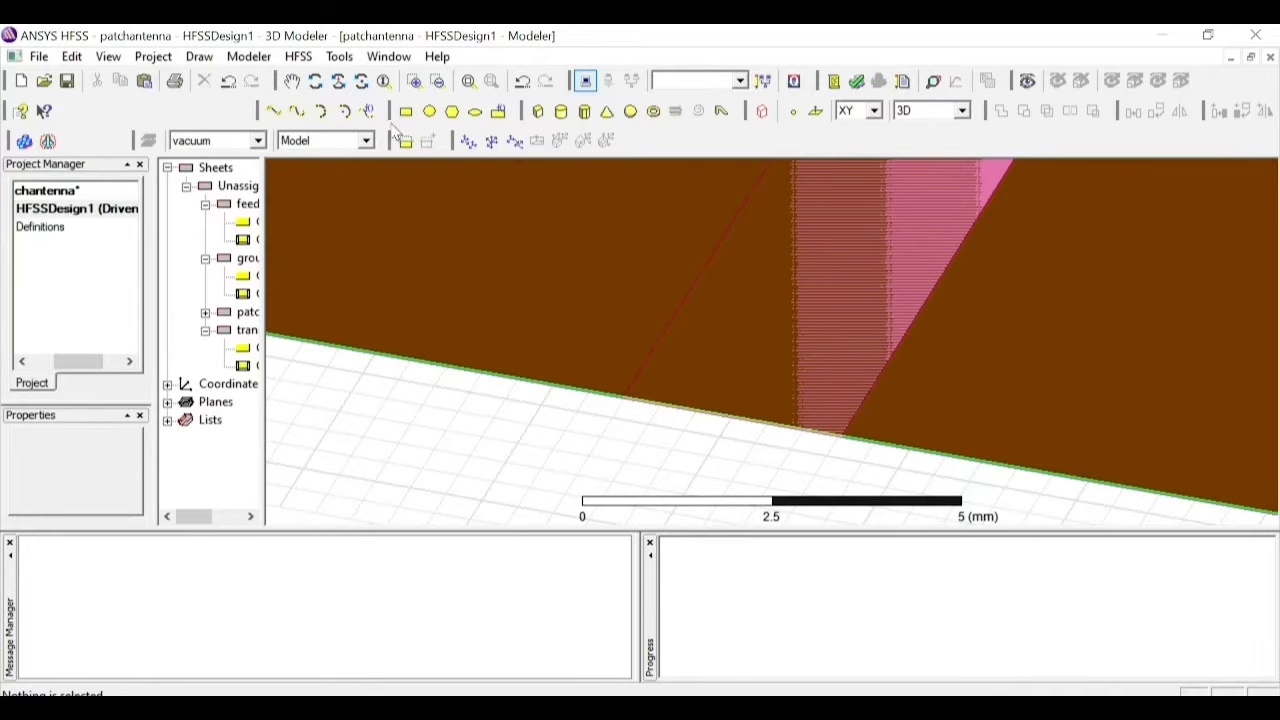
pyautogui.click(487, 88)
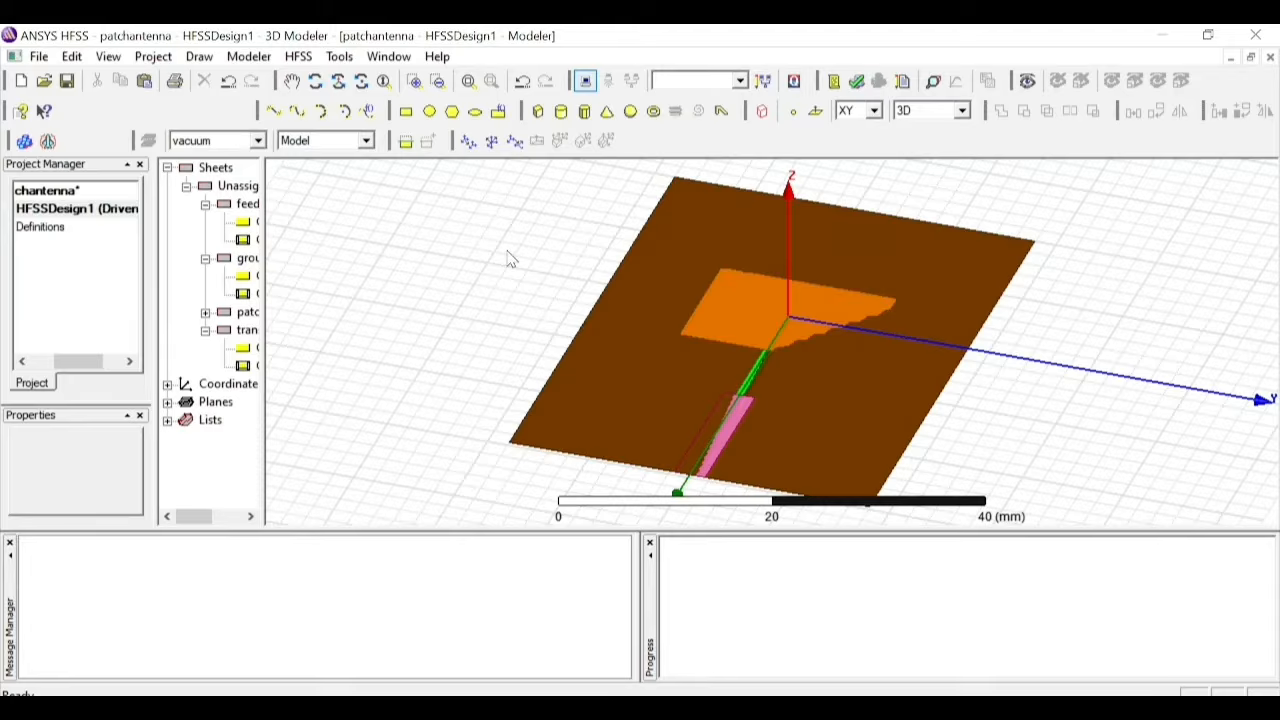
pyautogui.rightClick(478, 240)
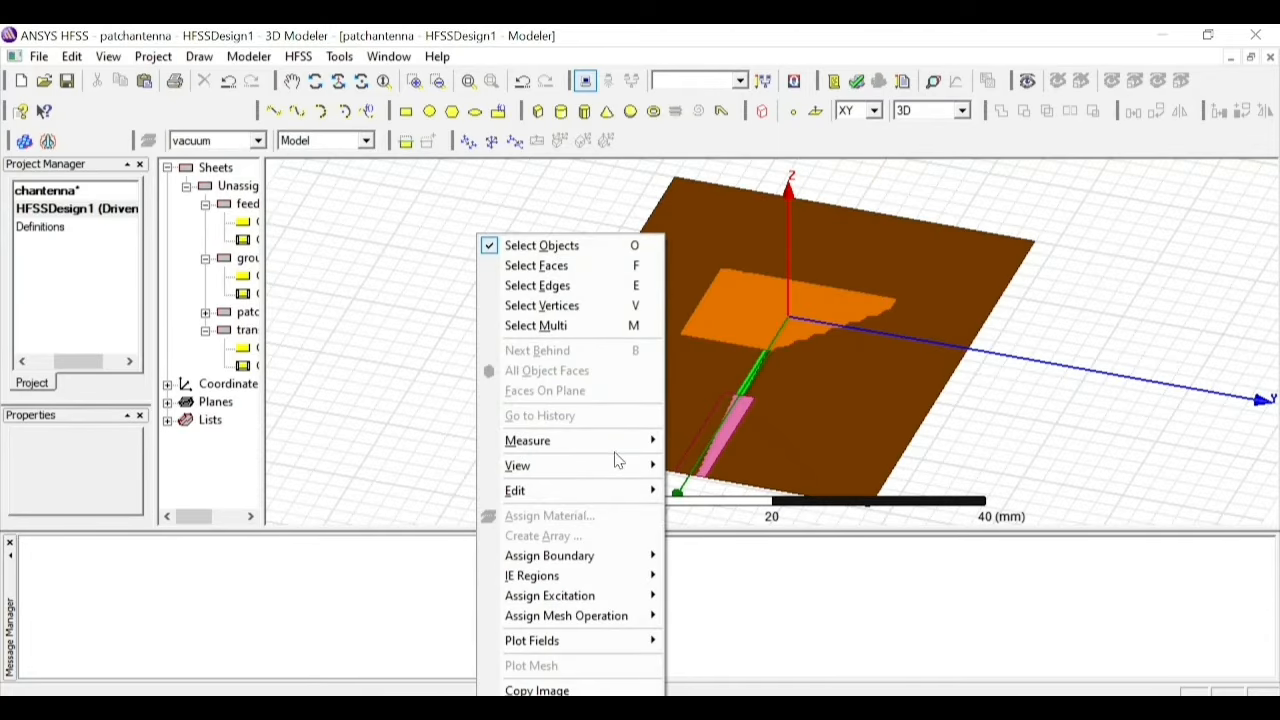
pyautogui.moveTo(620, 441)
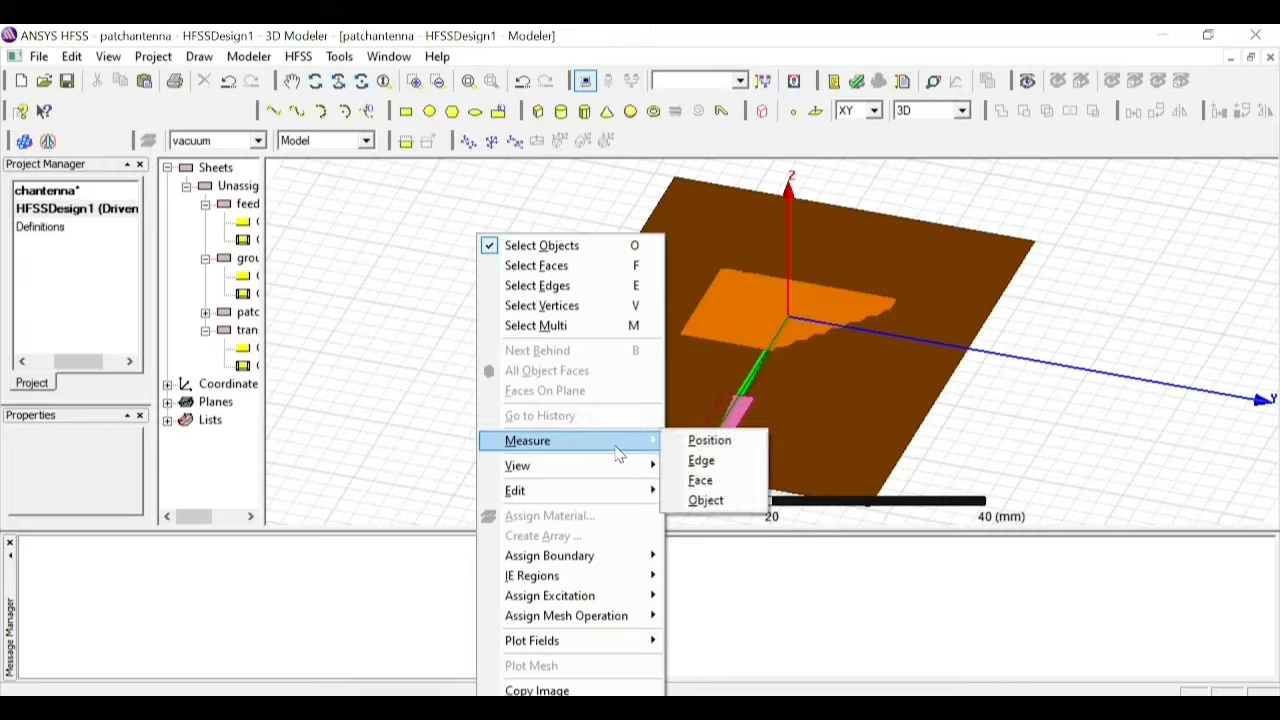
pyautogui.click(710, 441)
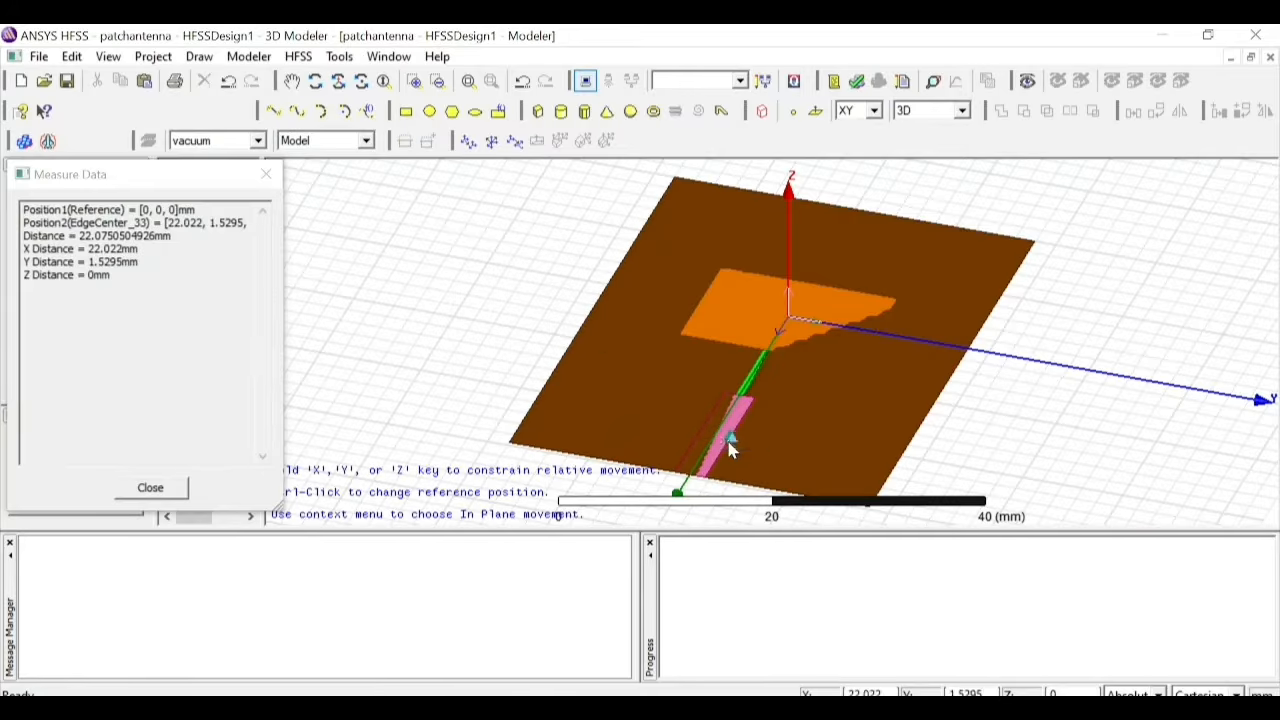
pyautogui.keyDown('ctrl'); pyautogui.click(878, 338); pyautogui.keyUp('ctrl')
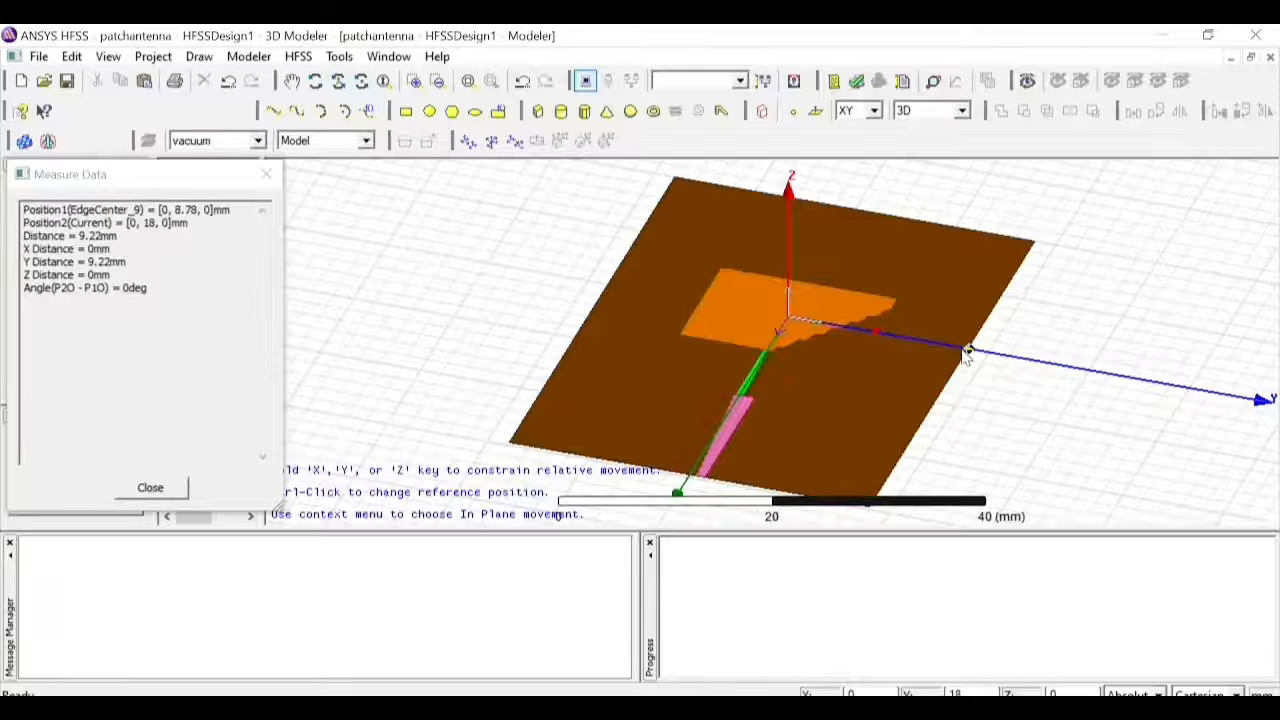
pyautogui.keyDown('ctrl'); pyautogui.click(702, 298); pyautogui.keyUp('ctrl')
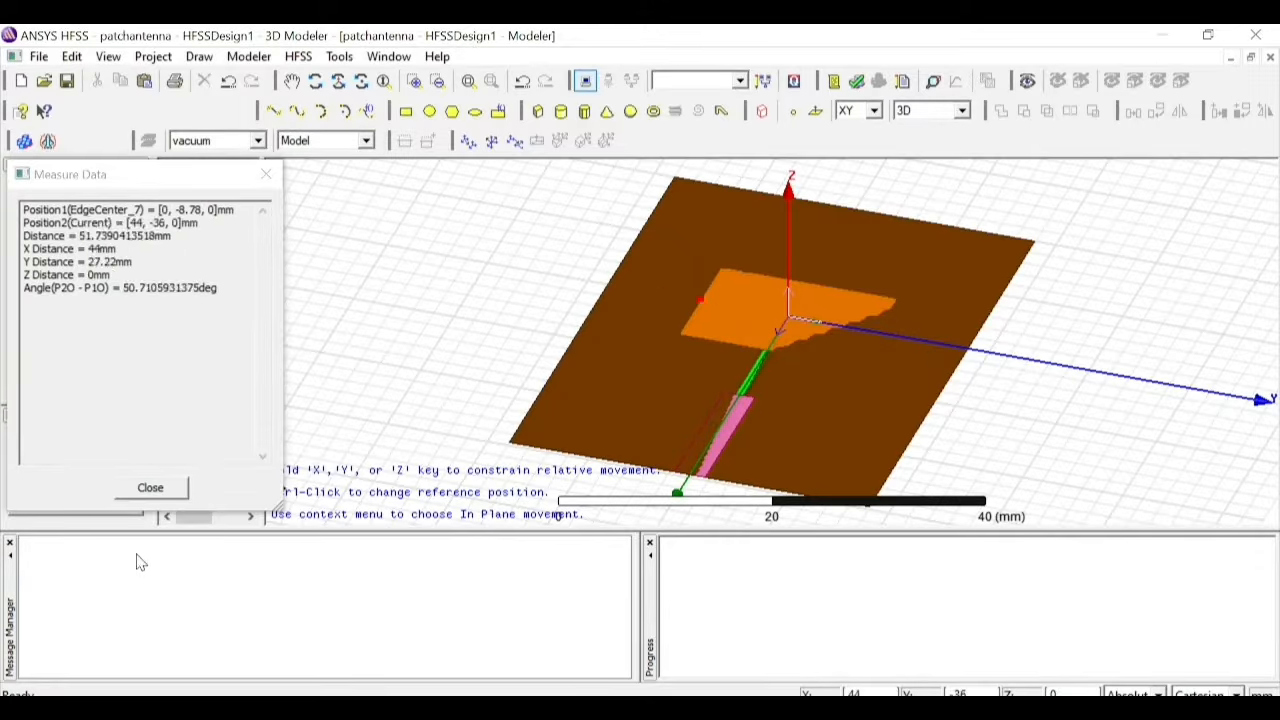
pyautogui.click(150, 487)
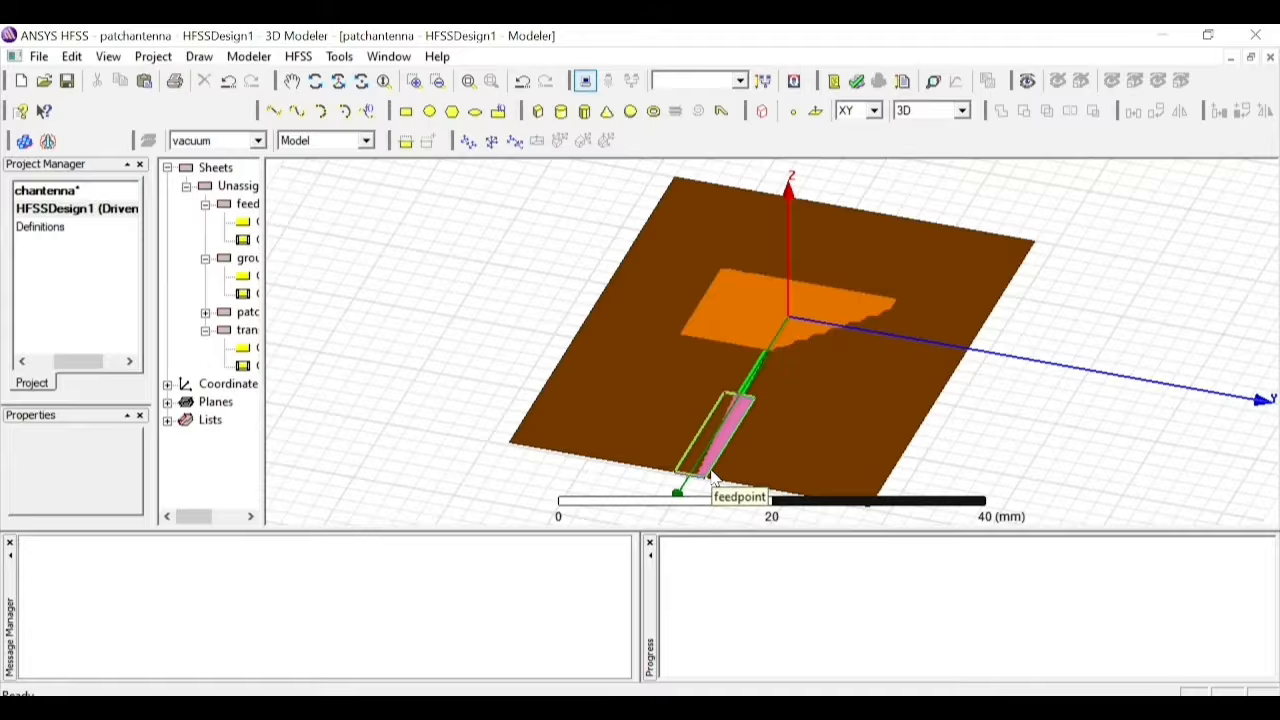
pyautogui.click(887, 396)
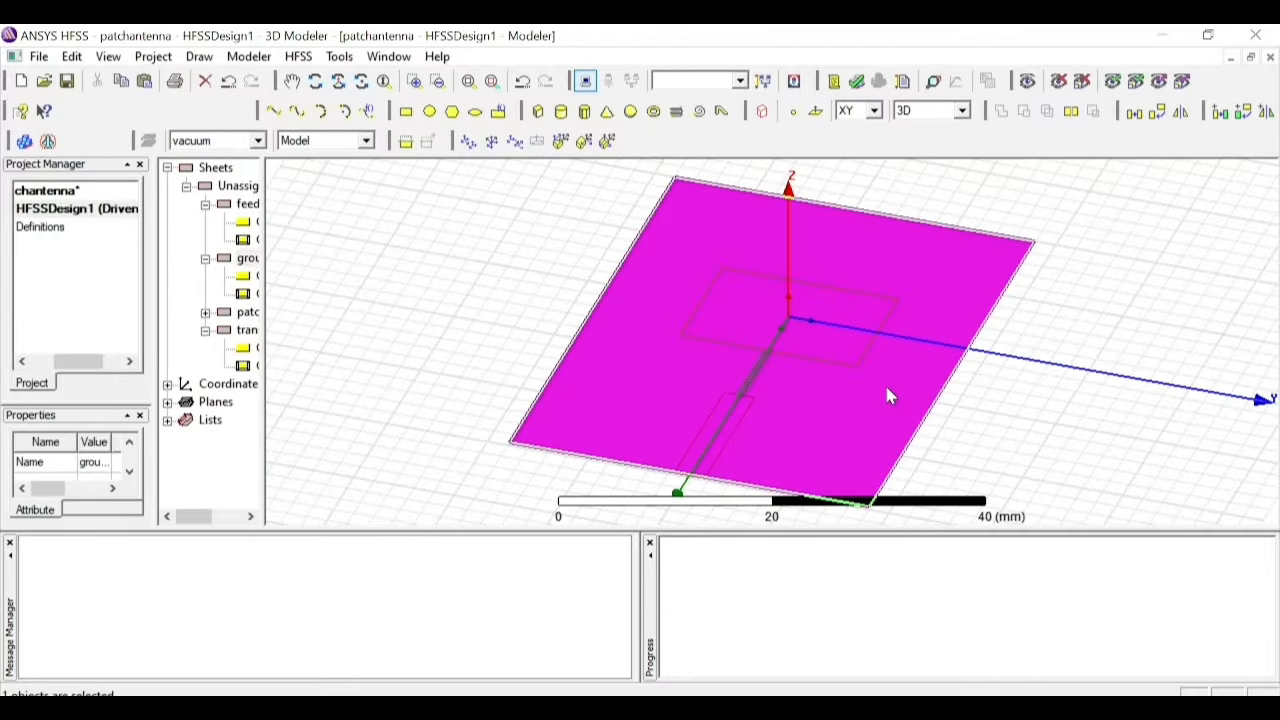
pyautogui.click(378, 336)
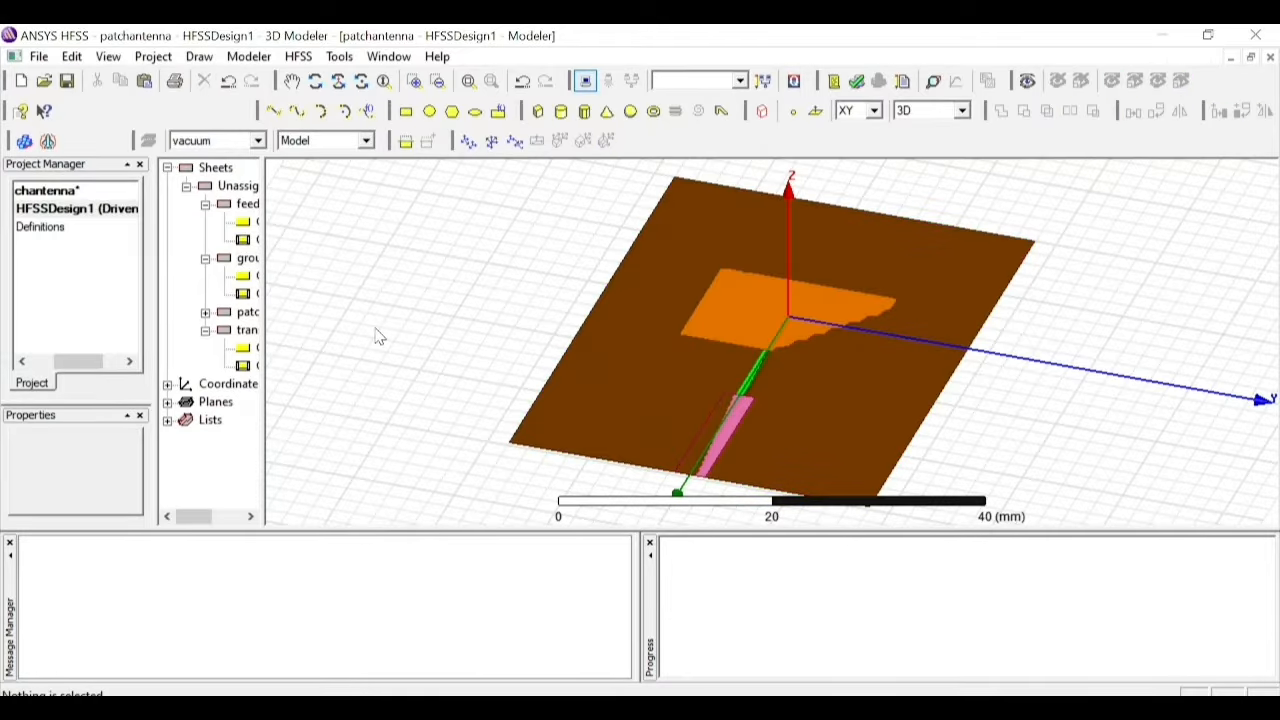
# Draw a small upright box beside the ground rectangle, starting at -10, -38, 0 mm
pyautogui.click(205, 329)
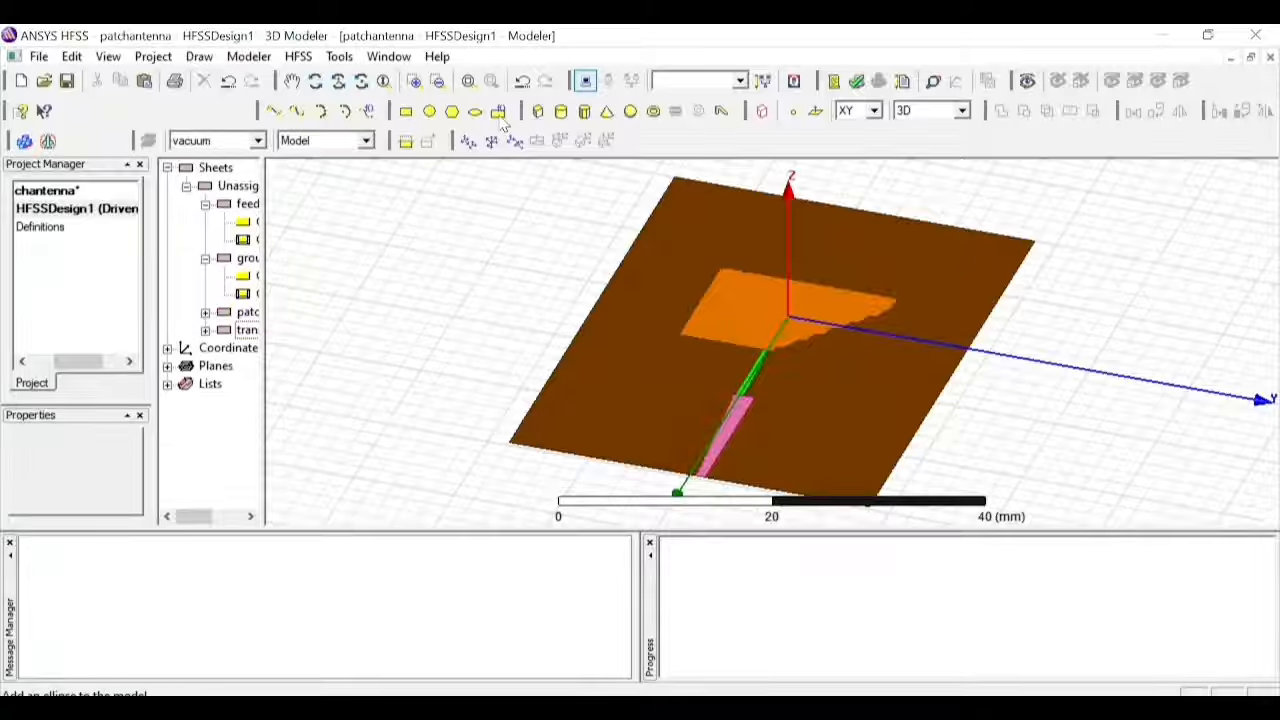
pyautogui.click(540, 112)
pyautogui.click(443, 197)
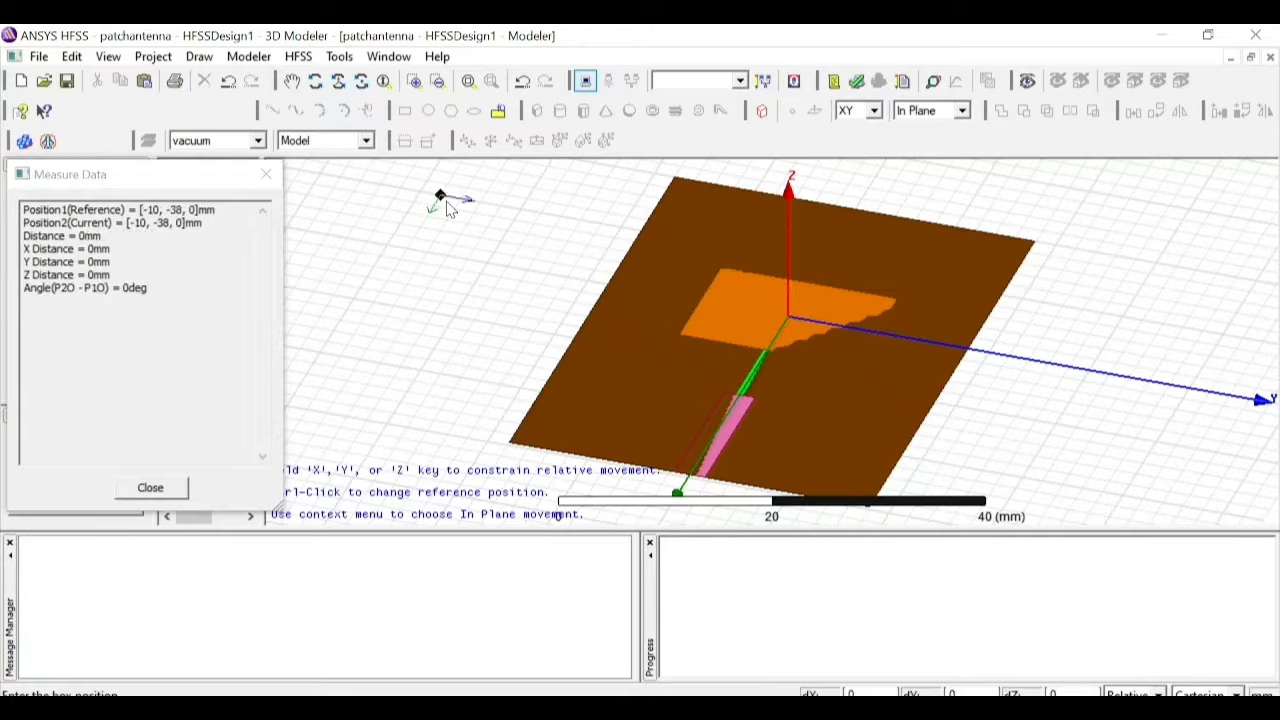
pyautogui.click(460, 234)
pyautogui.click(481, 320)
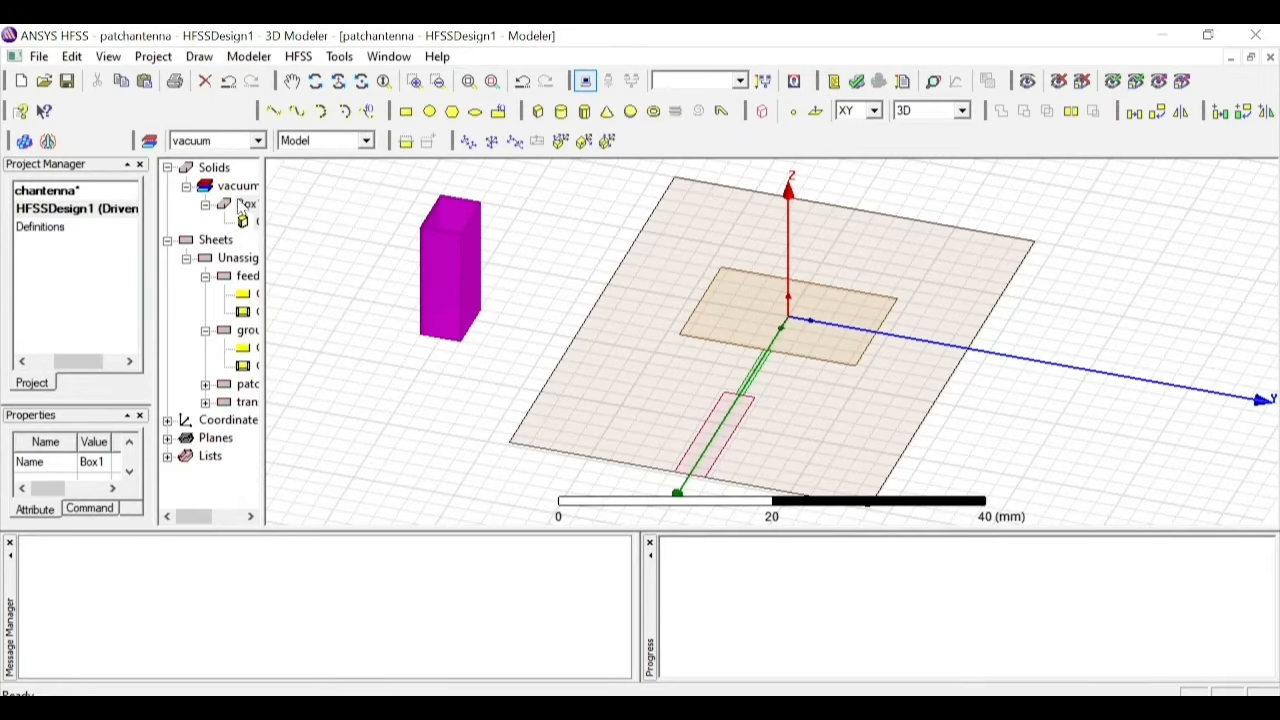
# Rename the new box as substrate and assign it the FR4_epoxy material
pyautogui.doubleClick(245, 203)
pyautogui.click(478, 268)
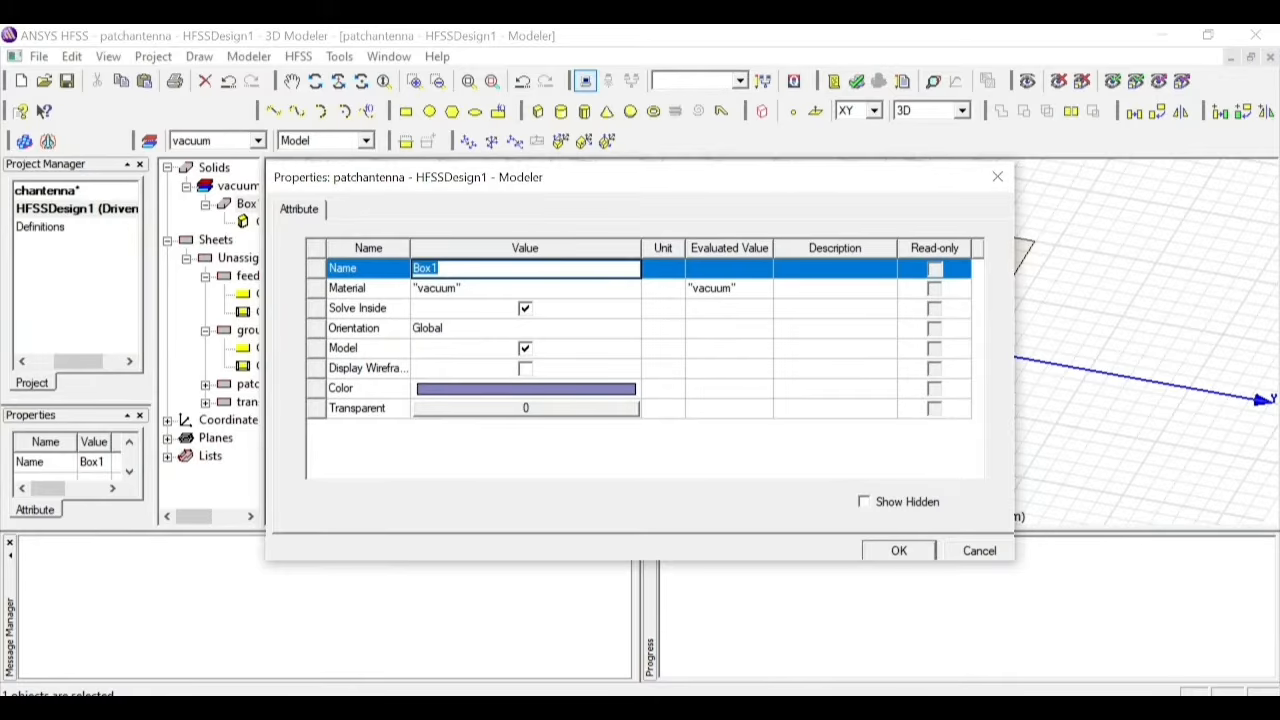
pyautogui.write('substrate')
pyautogui.click(477, 288)
pyautogui.click(490, 303)
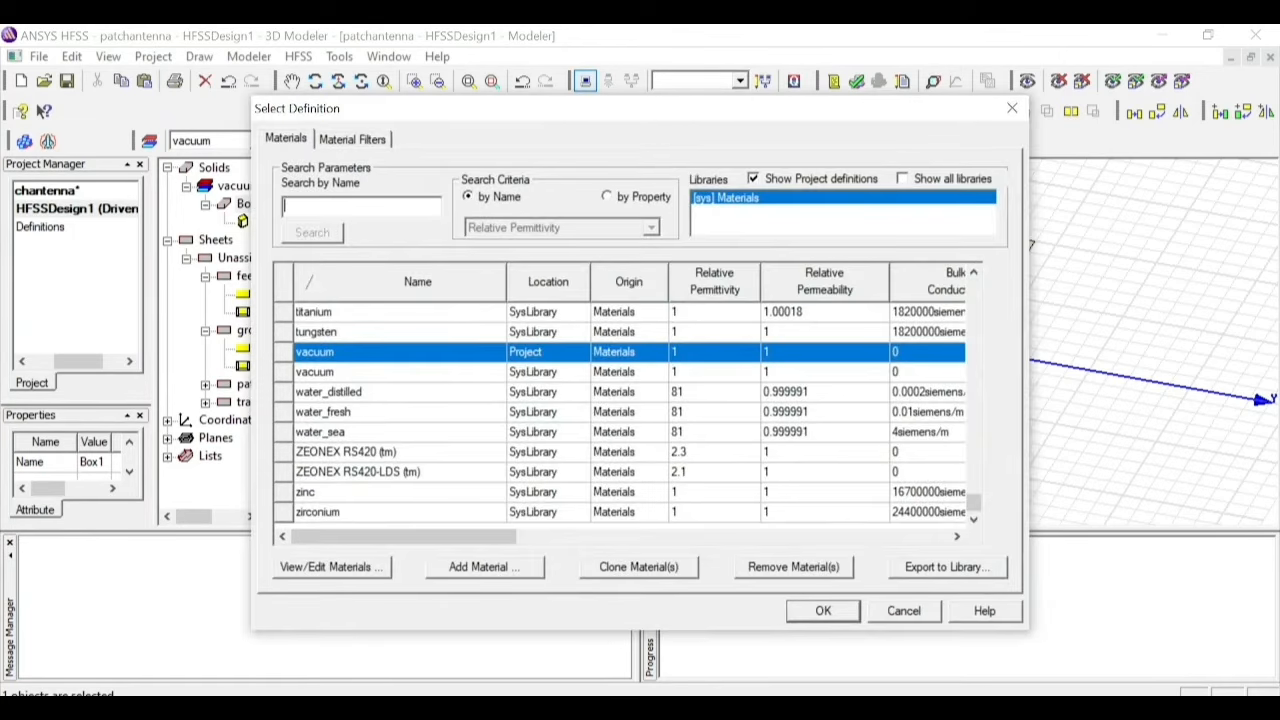
pyautogui.write('fr')
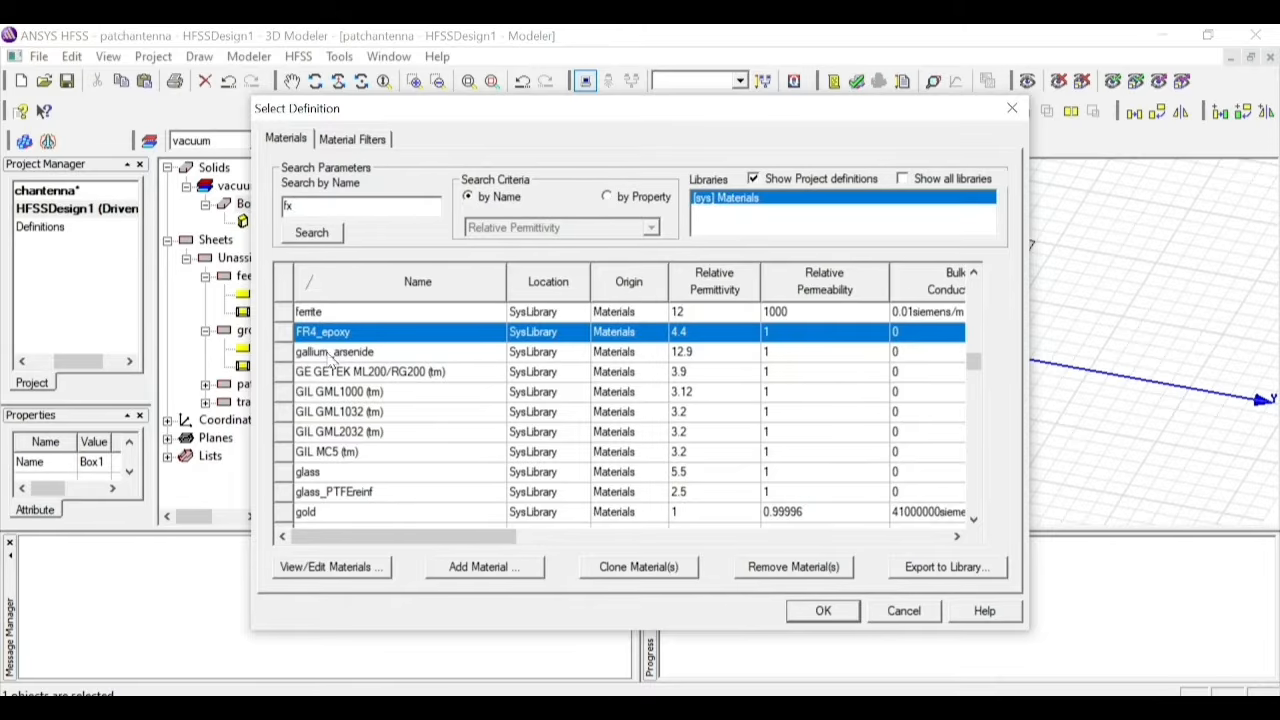
pyautogui.press('BackSpace')
pyautogui.write('r')
pyautogui.click(818, 612)
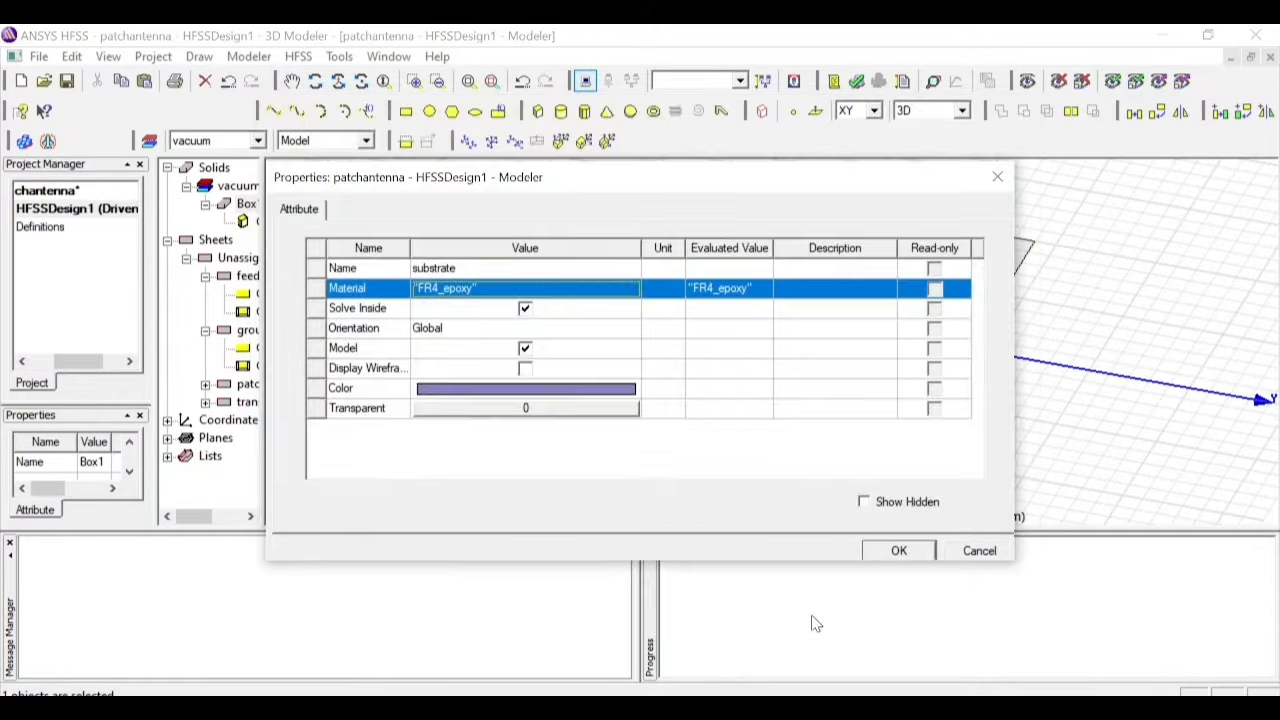
# Change the substrate's colour to pure blue and apply its attributes
pyautogui.click(480, 390)
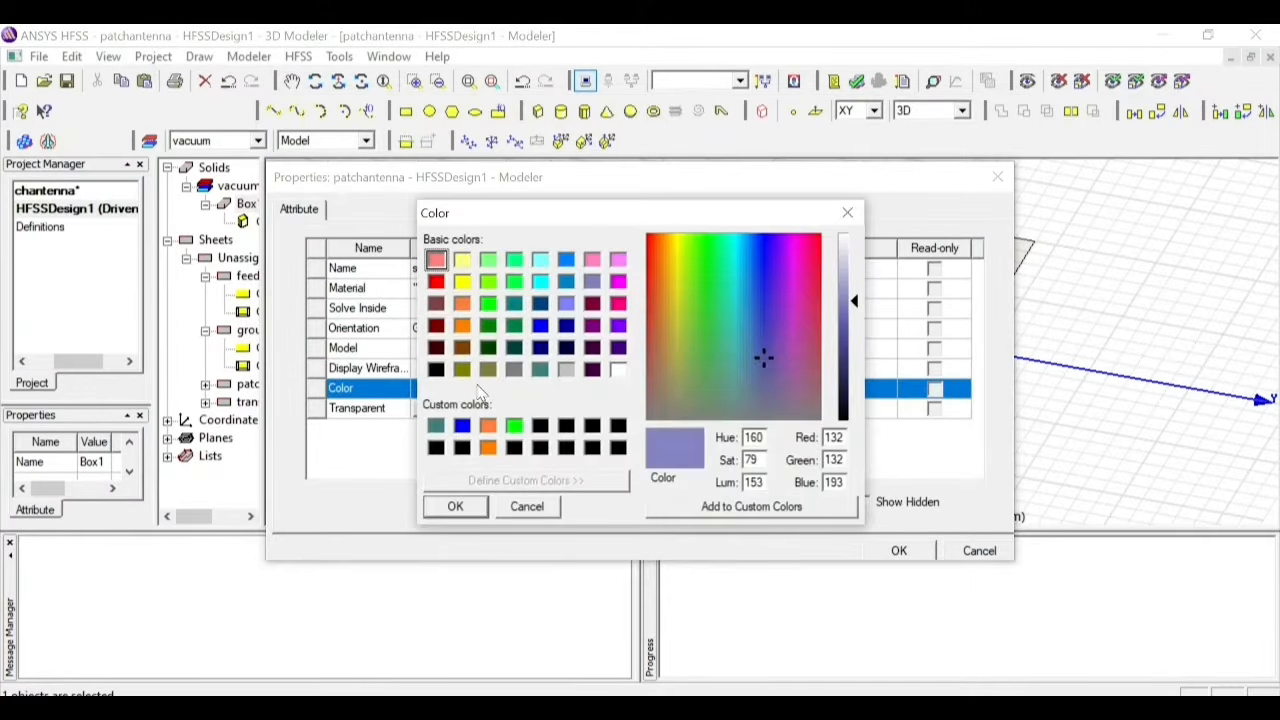
pyautogui.click(541, 326)
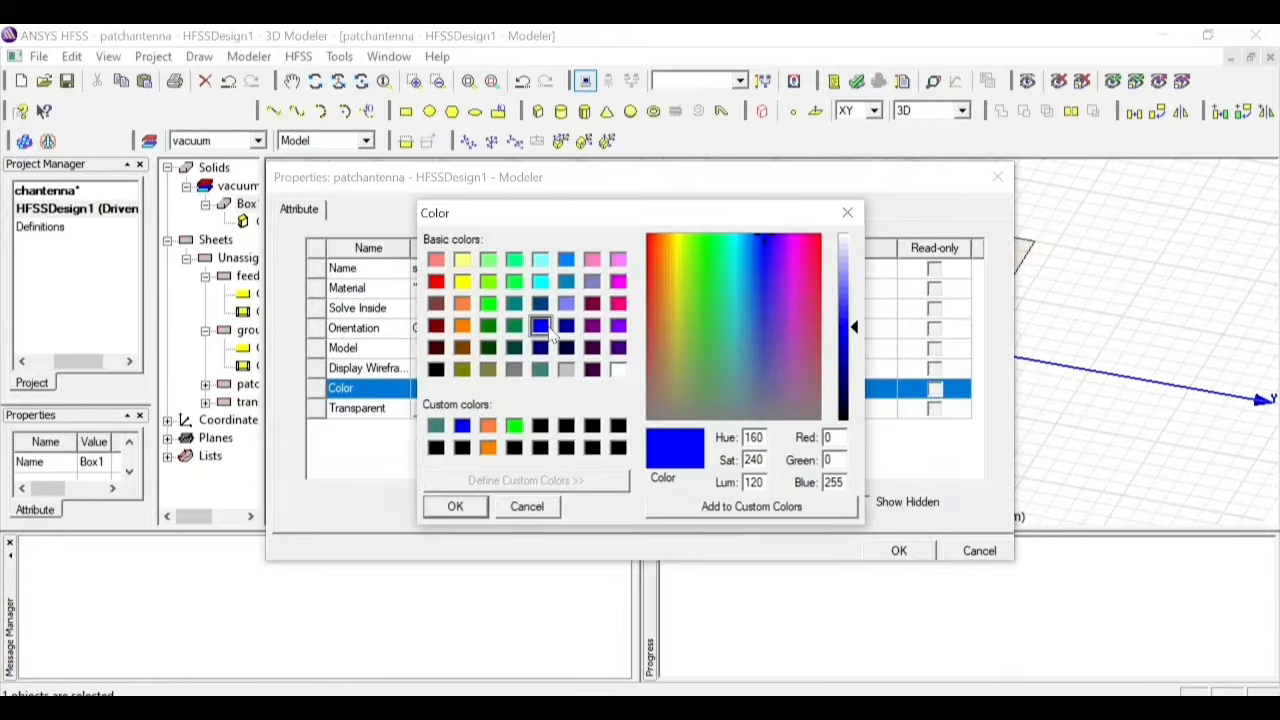
pyautogui.click(465, 507)
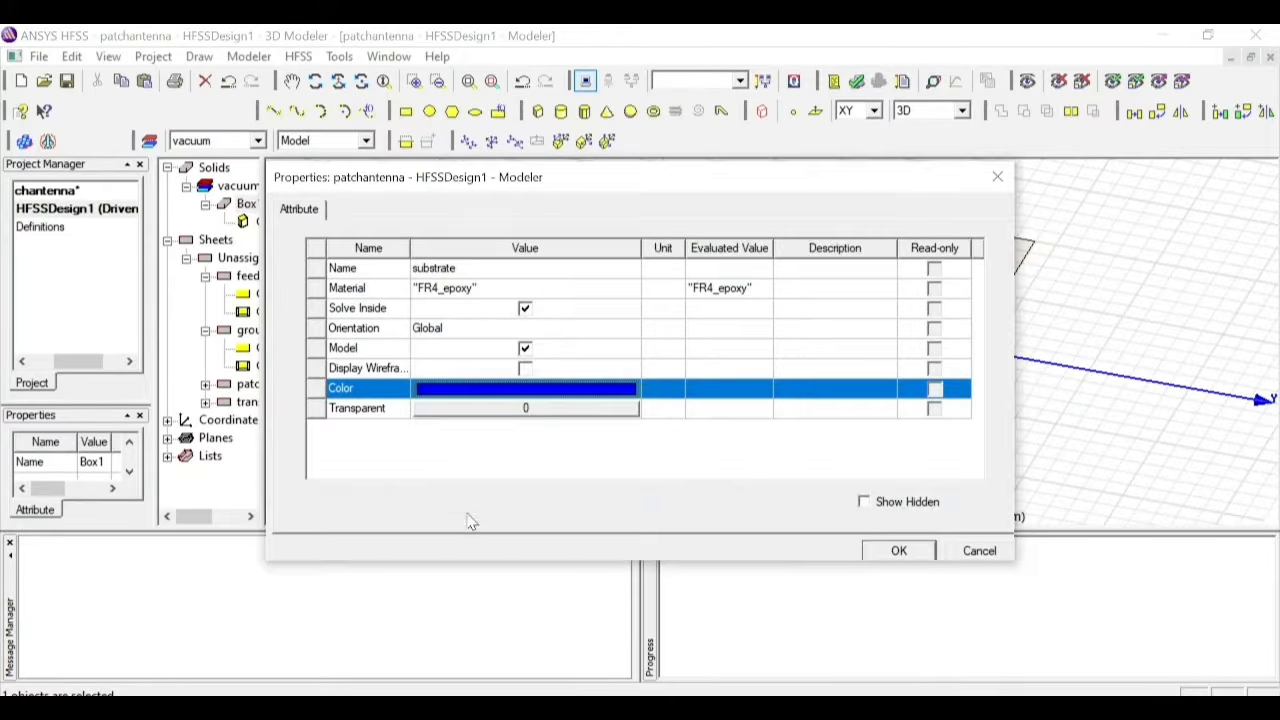
pyautogui.click(919, 552)
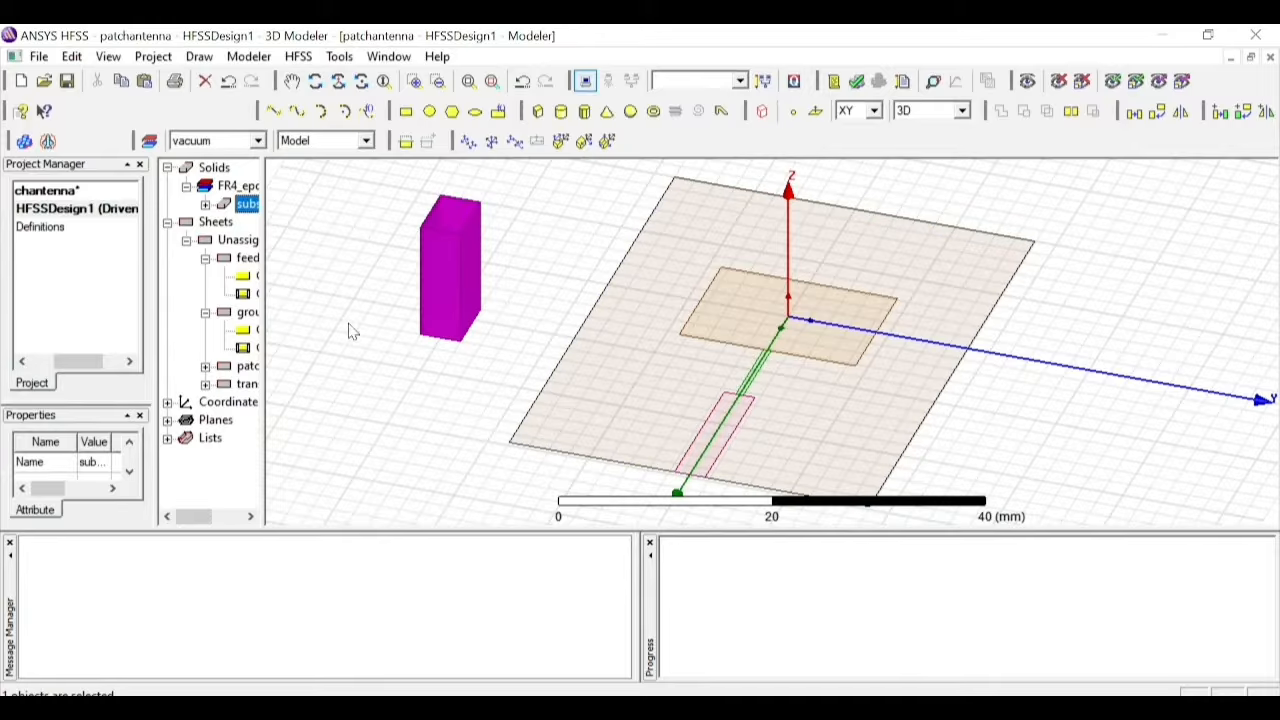
# Set the substrate's XSize to 49.47 mm and YSize to 35.9 mm, make it a thin slab and align it with the ground rectangle
pyautogui.click(205, 204)
pyautogui.doubleClick(248, 221)
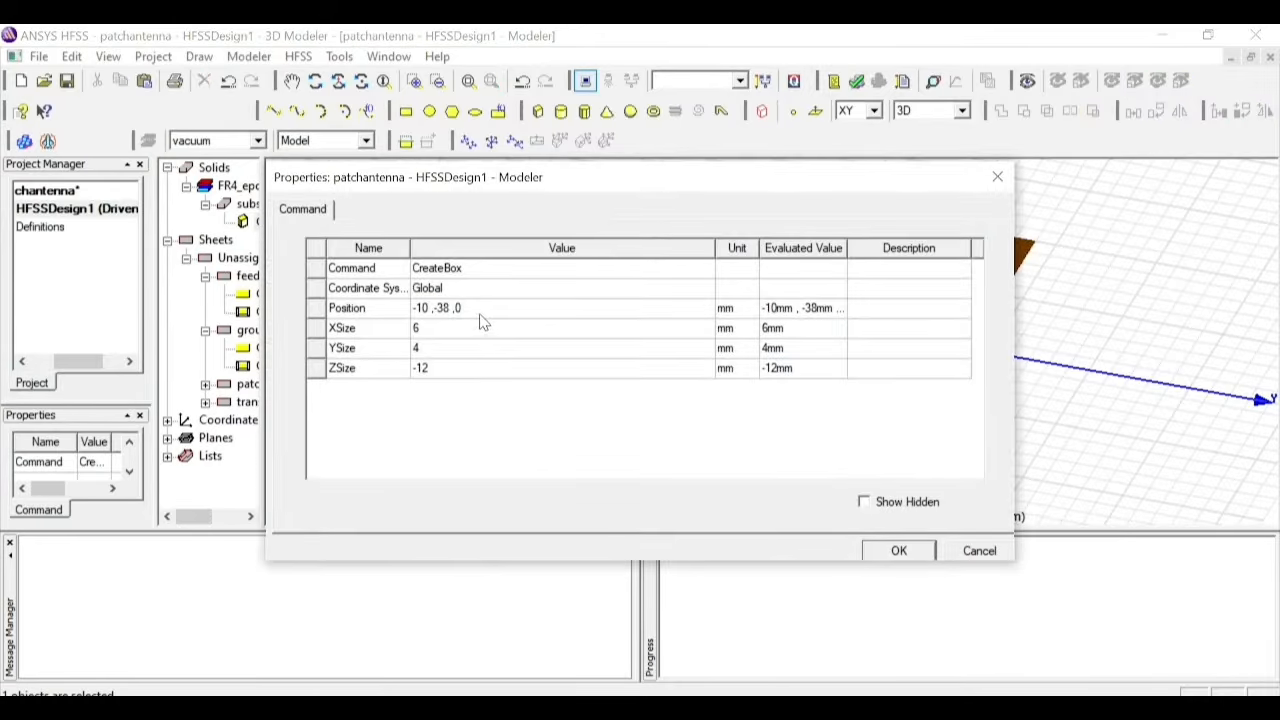
pyautogui.click(478, 350)
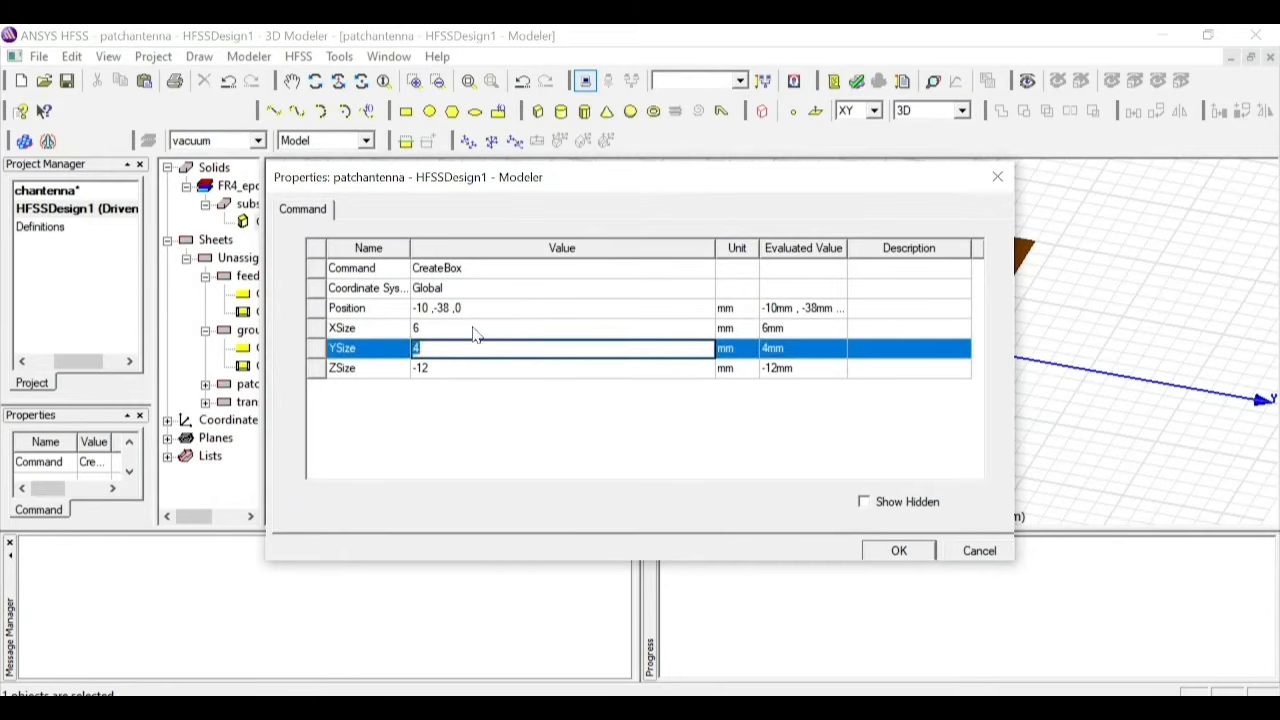
pyautogui.click(476, 330)
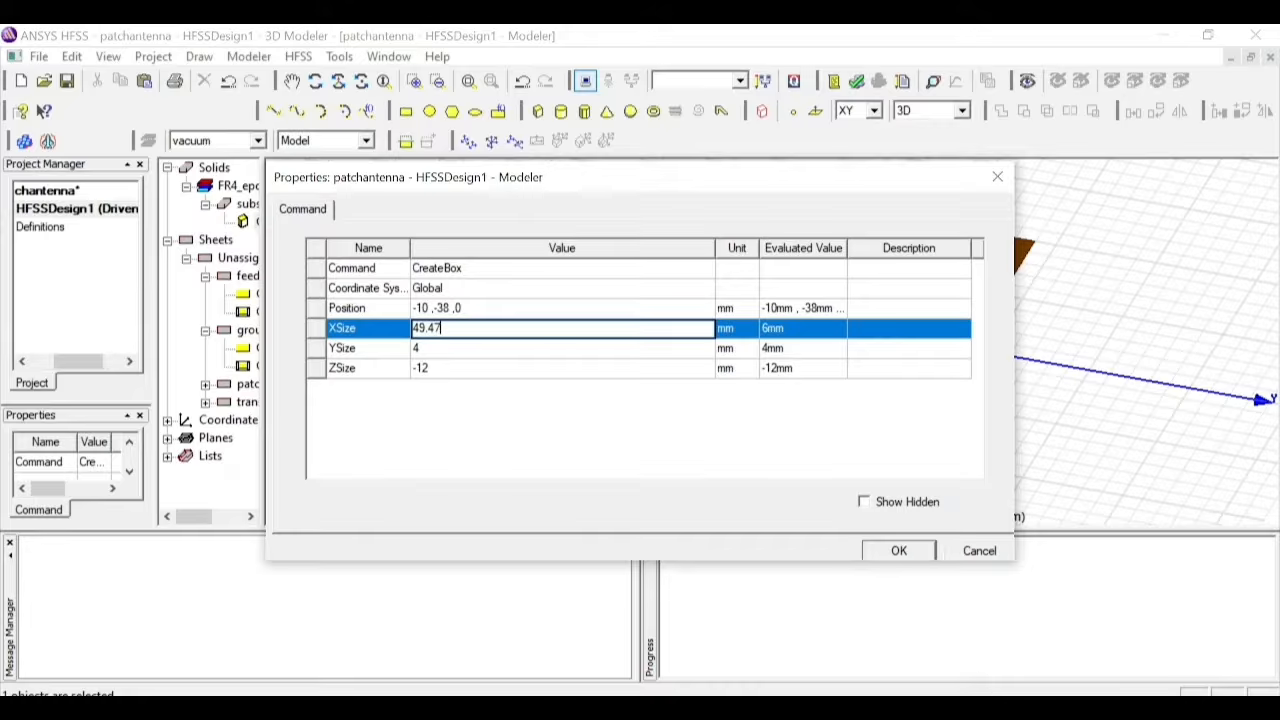
pyautogui.write('49.47')
pyautogui.click(650, 352)
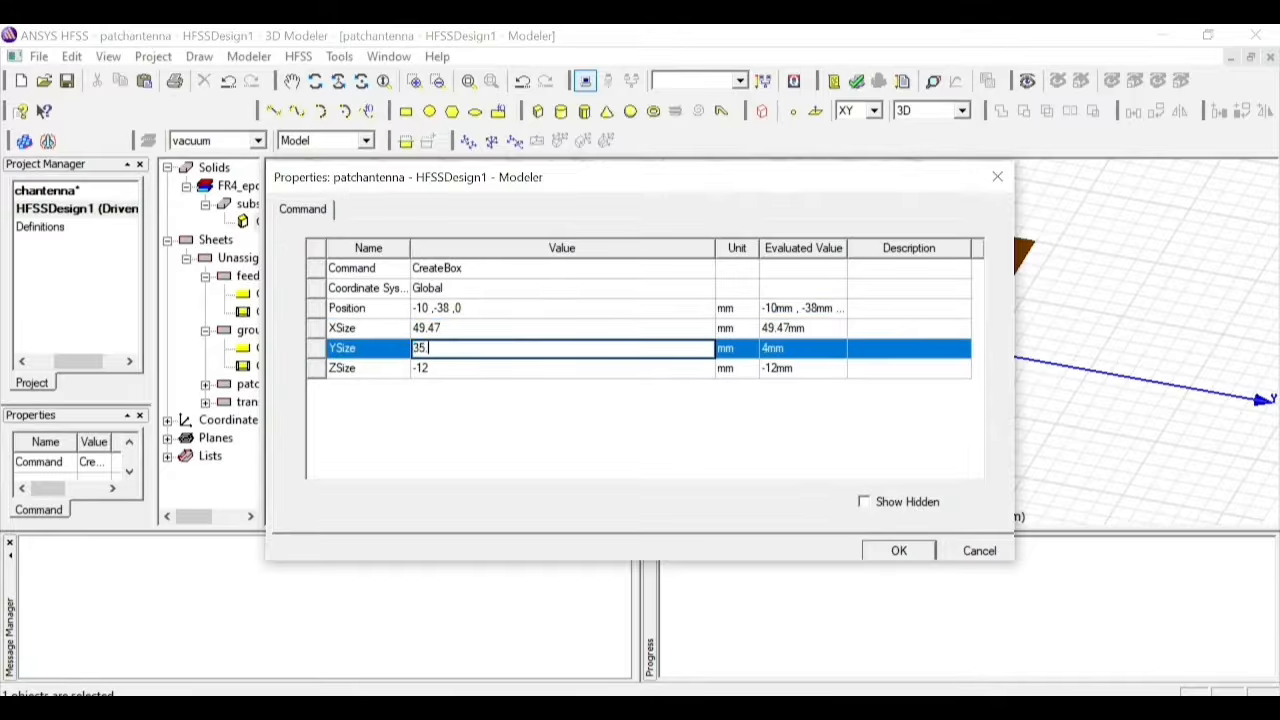
pyautogui.click(640, 370)
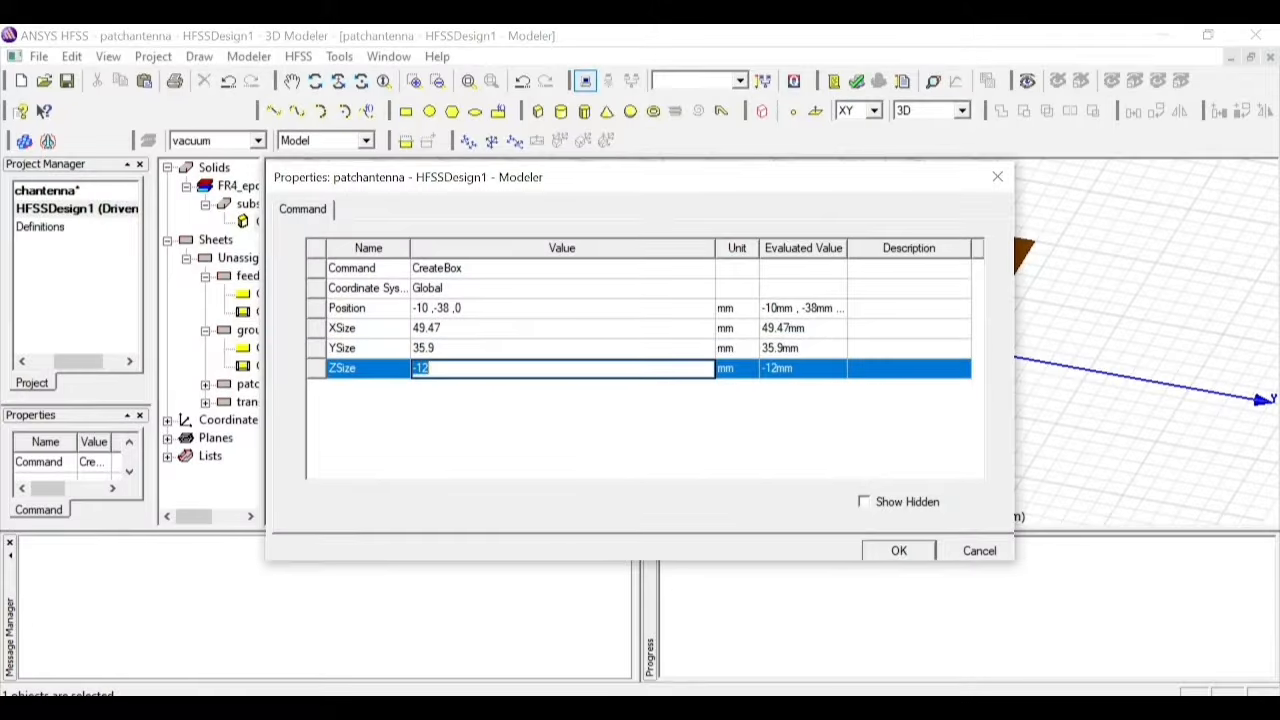
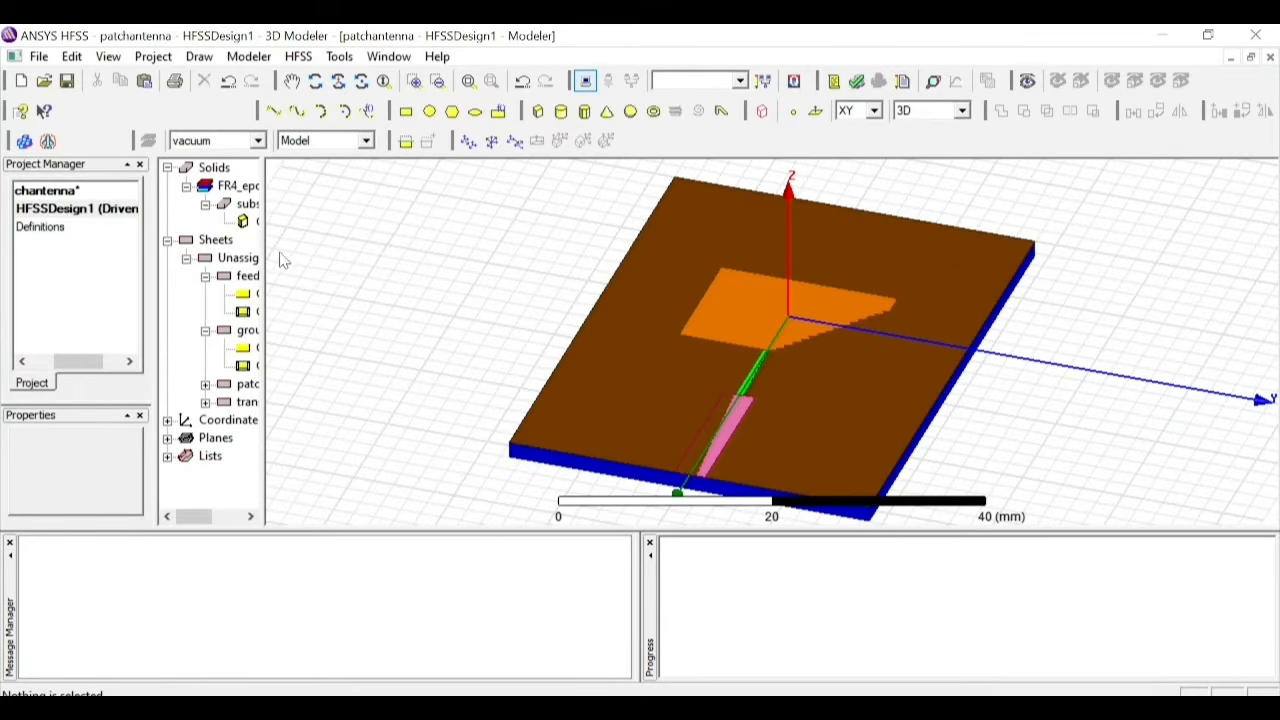
# Move the ground rectangle to the underside of the substrate by setting its position to -20, -18, -1.6 mm
pyautogui.doubleClick(246, 332)
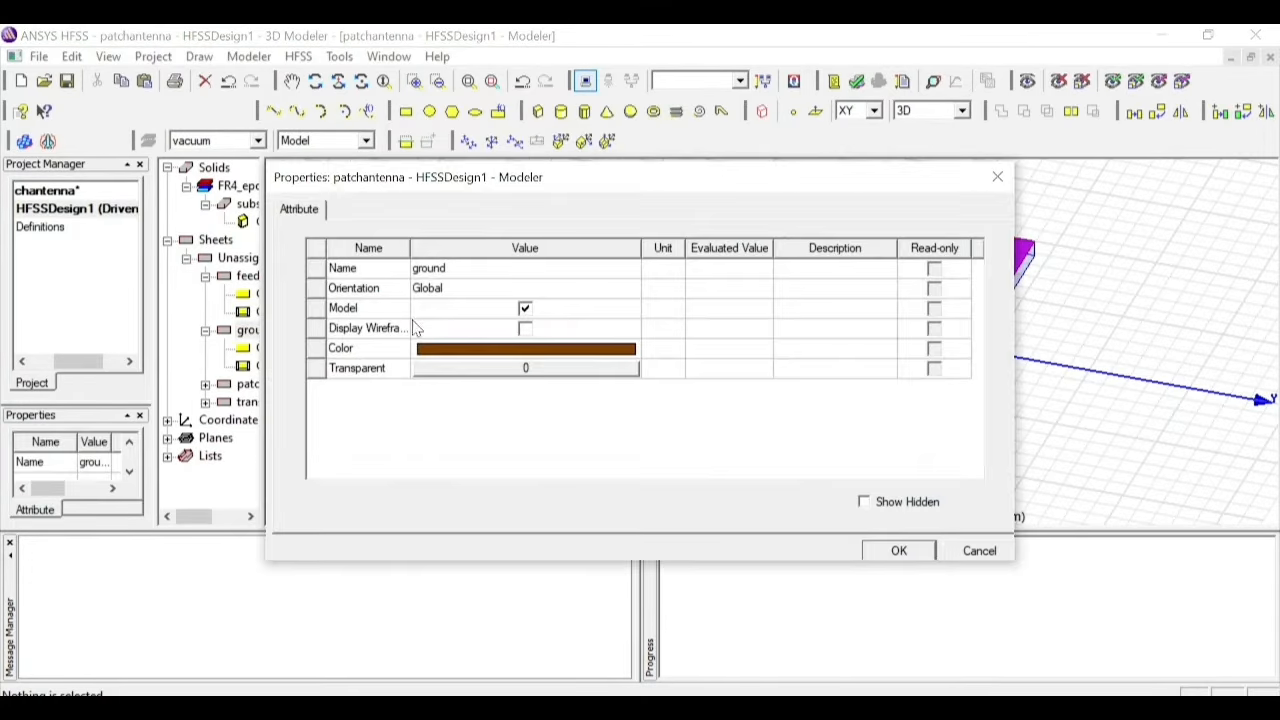
pyautogui.click(997, 176)
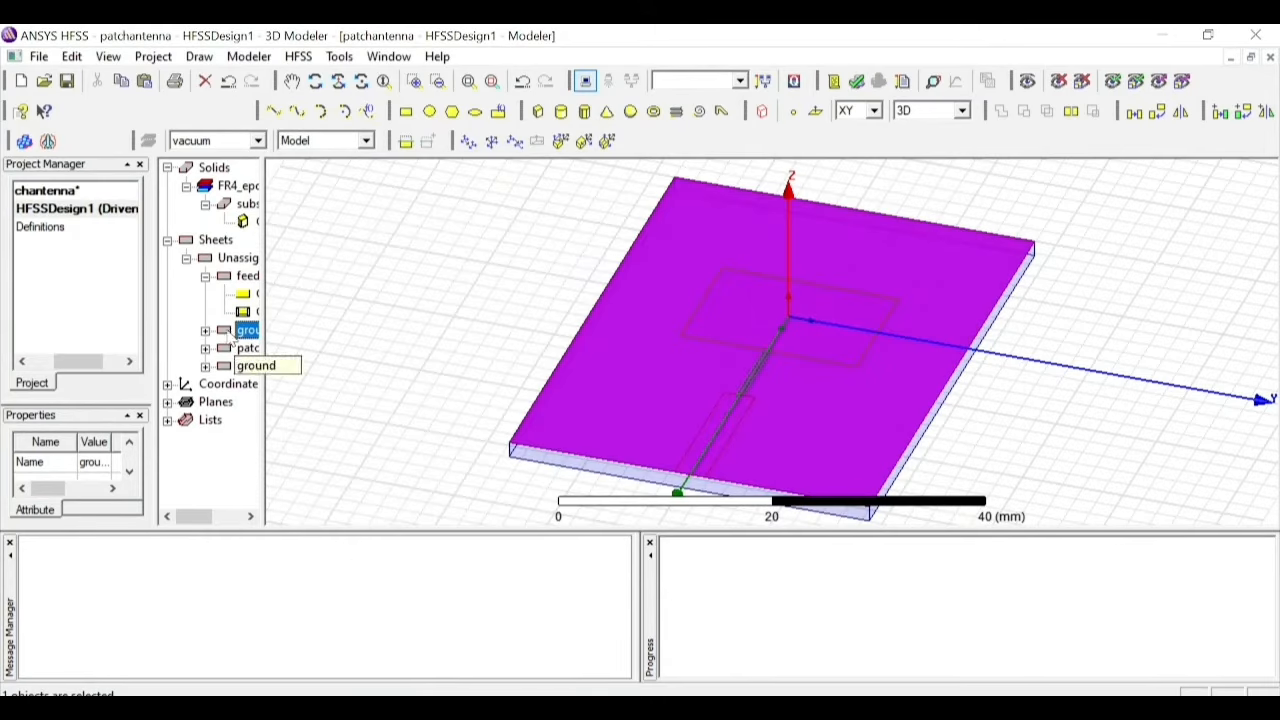
pyautogui.doubleClick(244, 348)
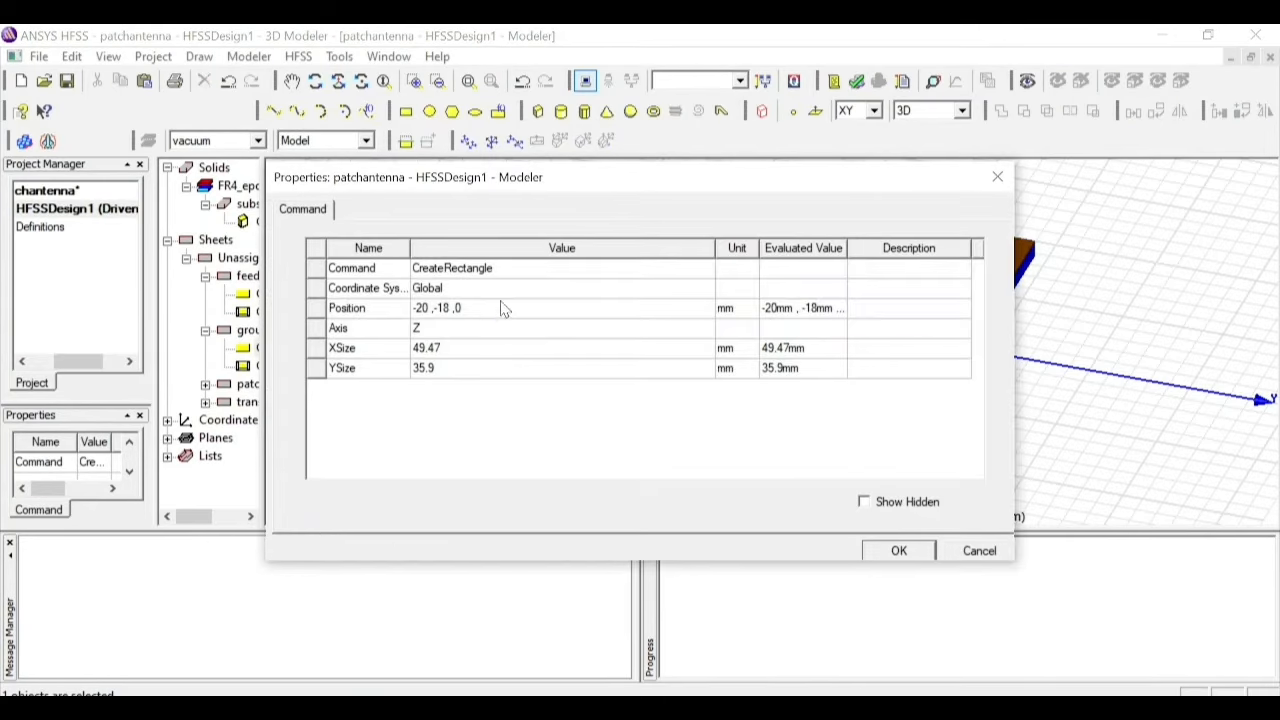
pyautogui.click(492, 310)
pyautogui.click(492, 310)
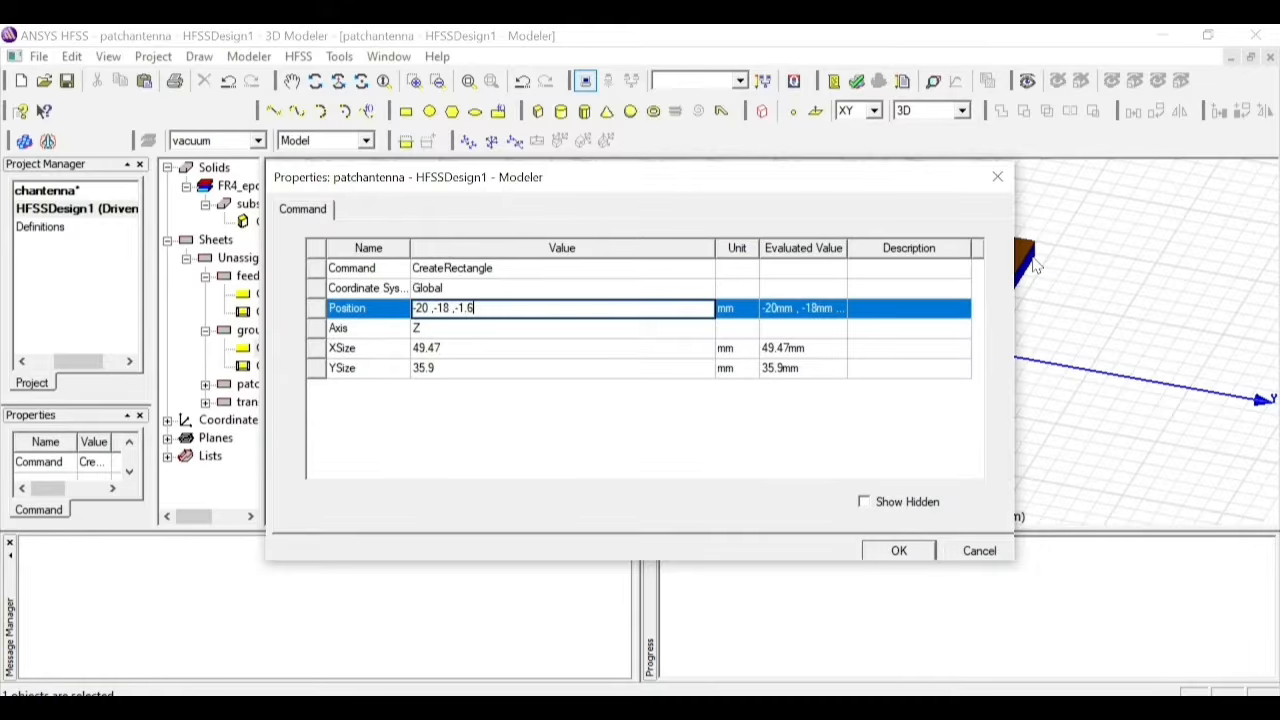
pyautogui.click(897, 550)
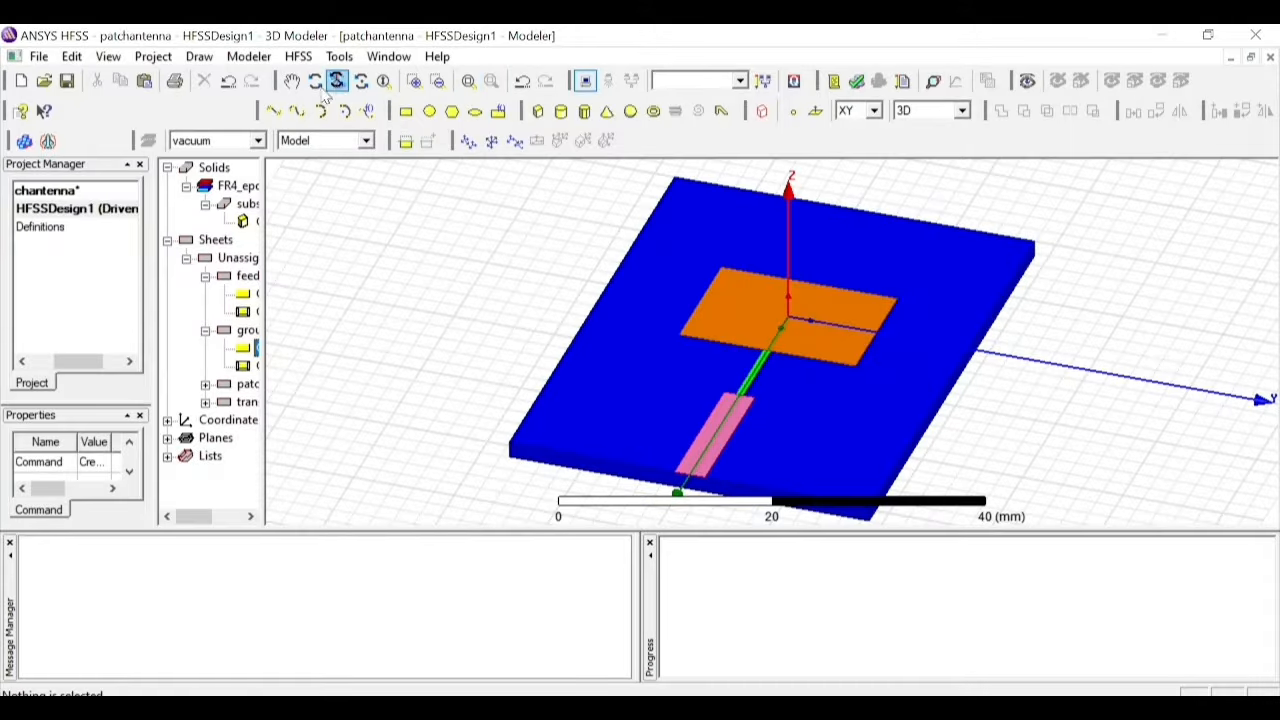
# Examine the stacked substrate, patch and feed line from several viewing angles
pyautogui.click(315, 82)
pyautogui.moveTo(457, 357); pyautogui.dragTo(424, 319)
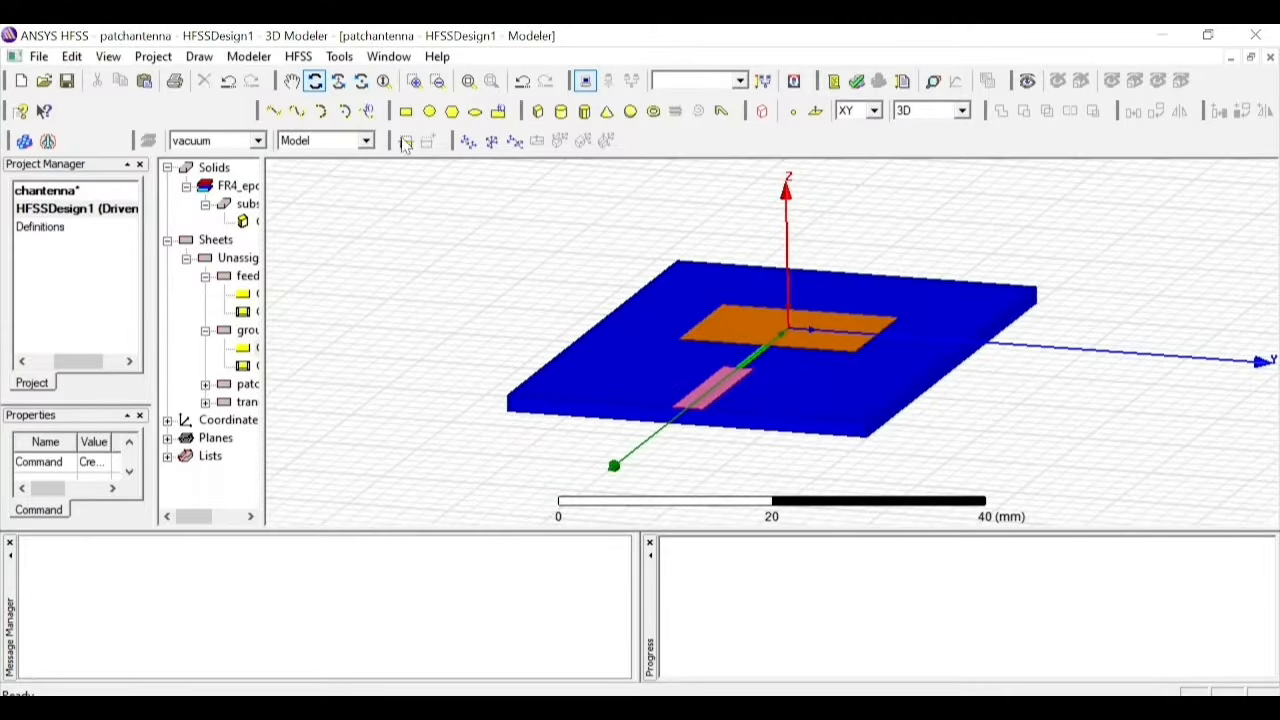
pyautogui.click(315, 82)
pyautogui.click(437, 284)
pyautogui.click(315, 82)
pyautogui.moveTo(446, 246)
pyautogui.mouseDown()
pyautogui.moveTo(446, 280)
pyautogui.moveTo(435, 254)
pyautogui.mouseUp()
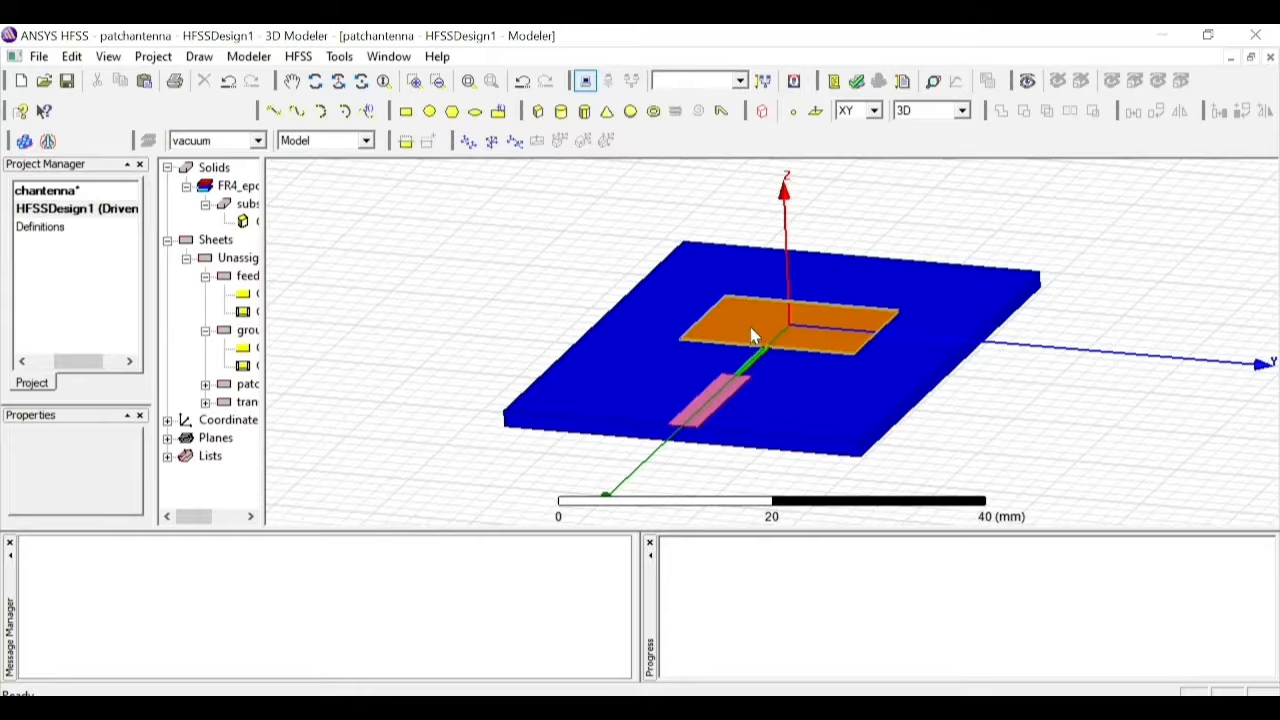
pyautogui.click(316, 83)
pyautogui.moveTo(651, 274); pyautogui.dragTo(650, 320)
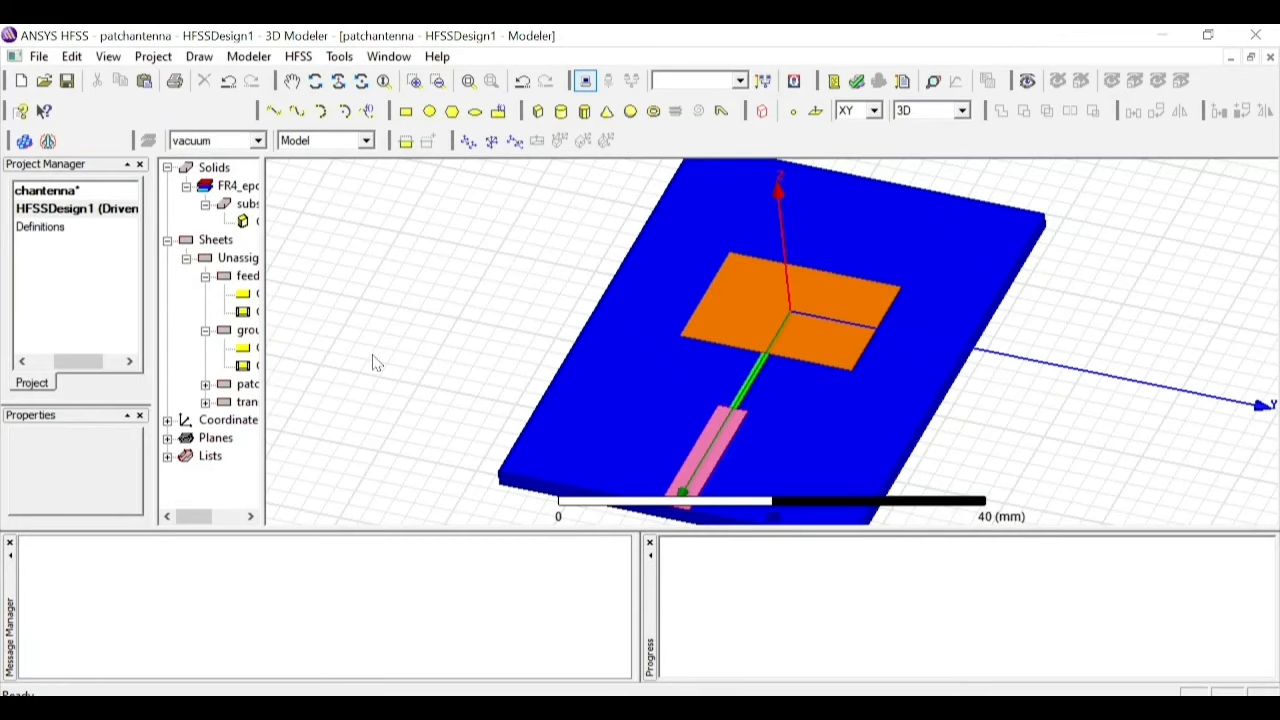
# Unite the feedpoint, patch and transformer sheets into one object, leaving the ground separate
pyautogui.click(205, 276)
pyautogui.click(205, 294)
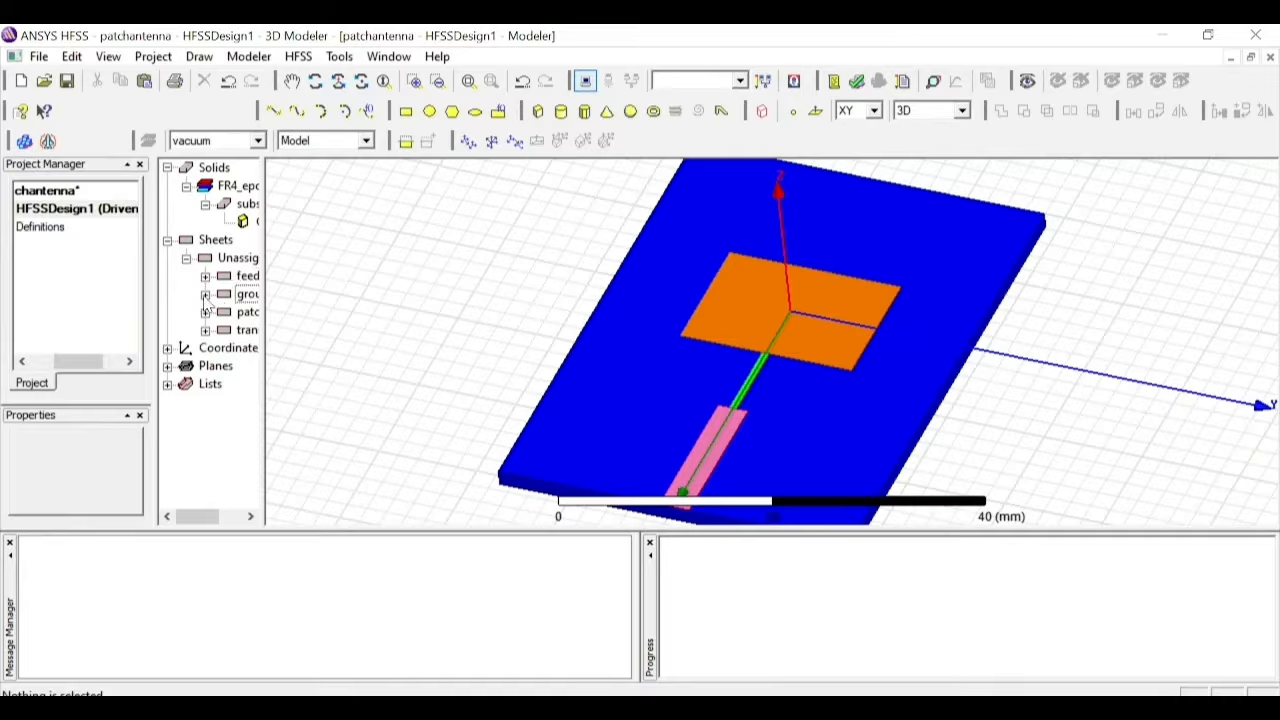
pyautogui.click(242, 280)
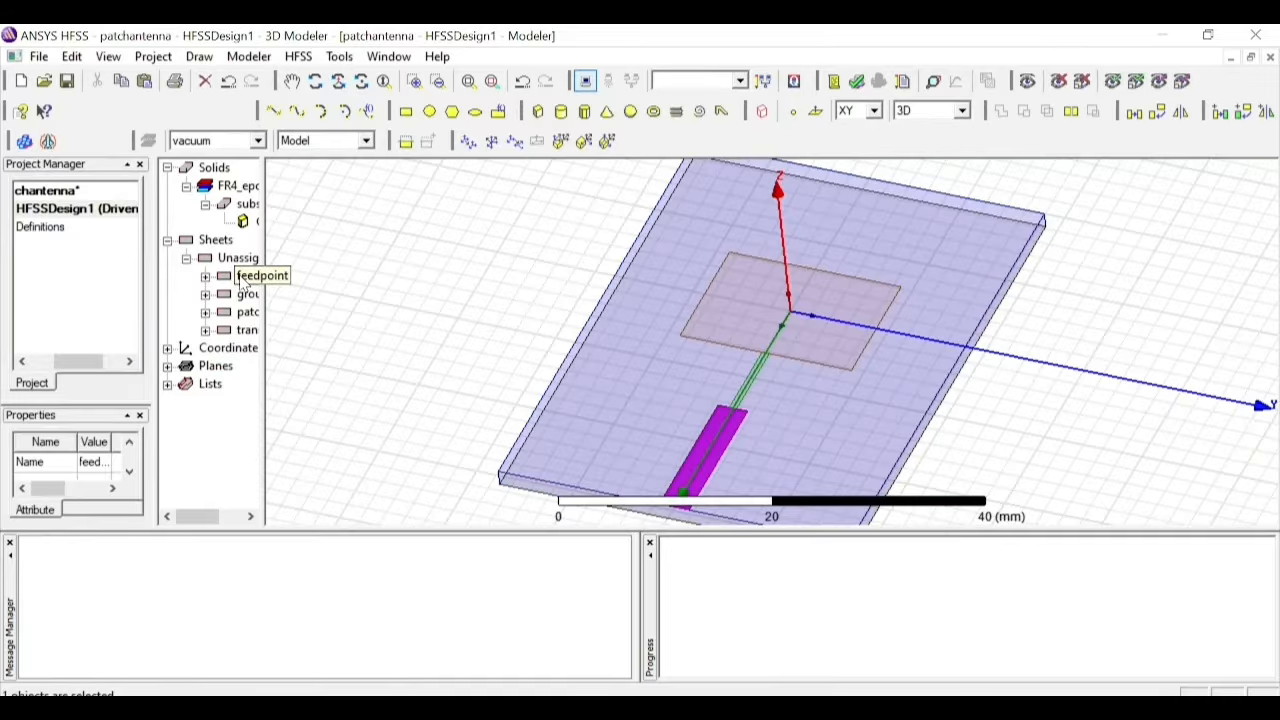
pyautogui.click(255, 296)
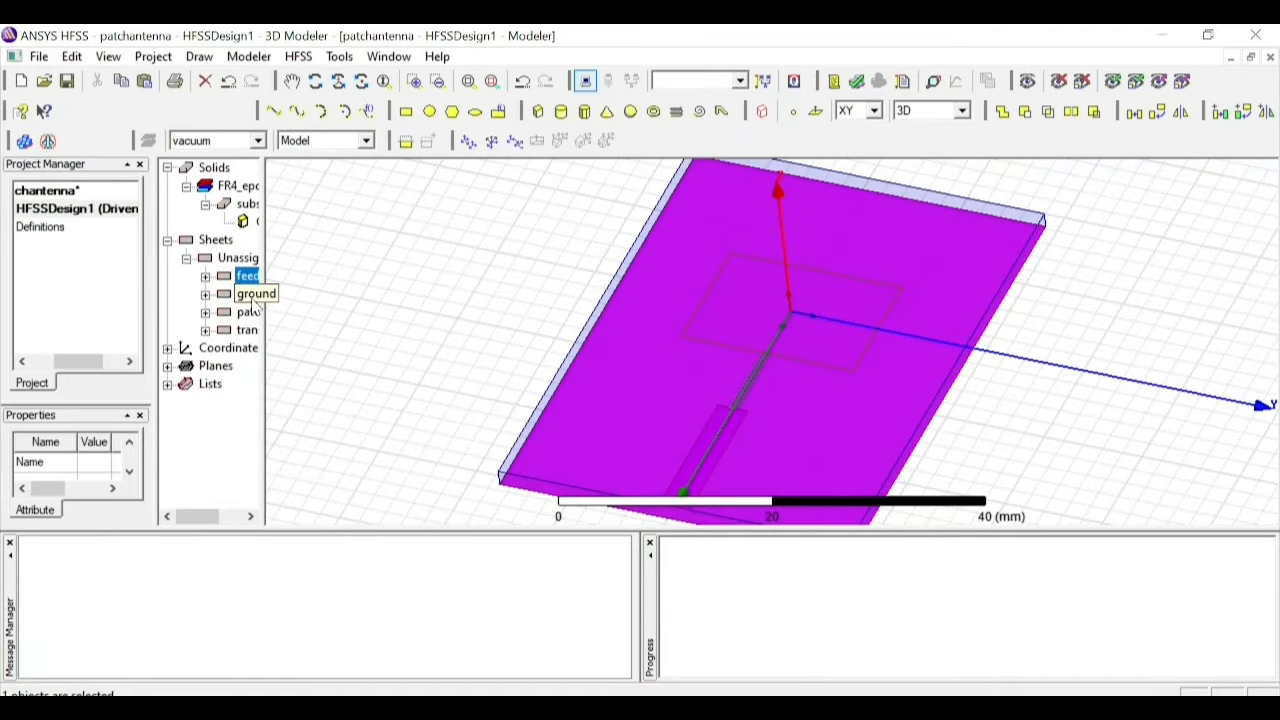
pyautogui.keyDown('ctrl'); pyautogui.click(253, 293); pyautogui.keyUp('ctrl')
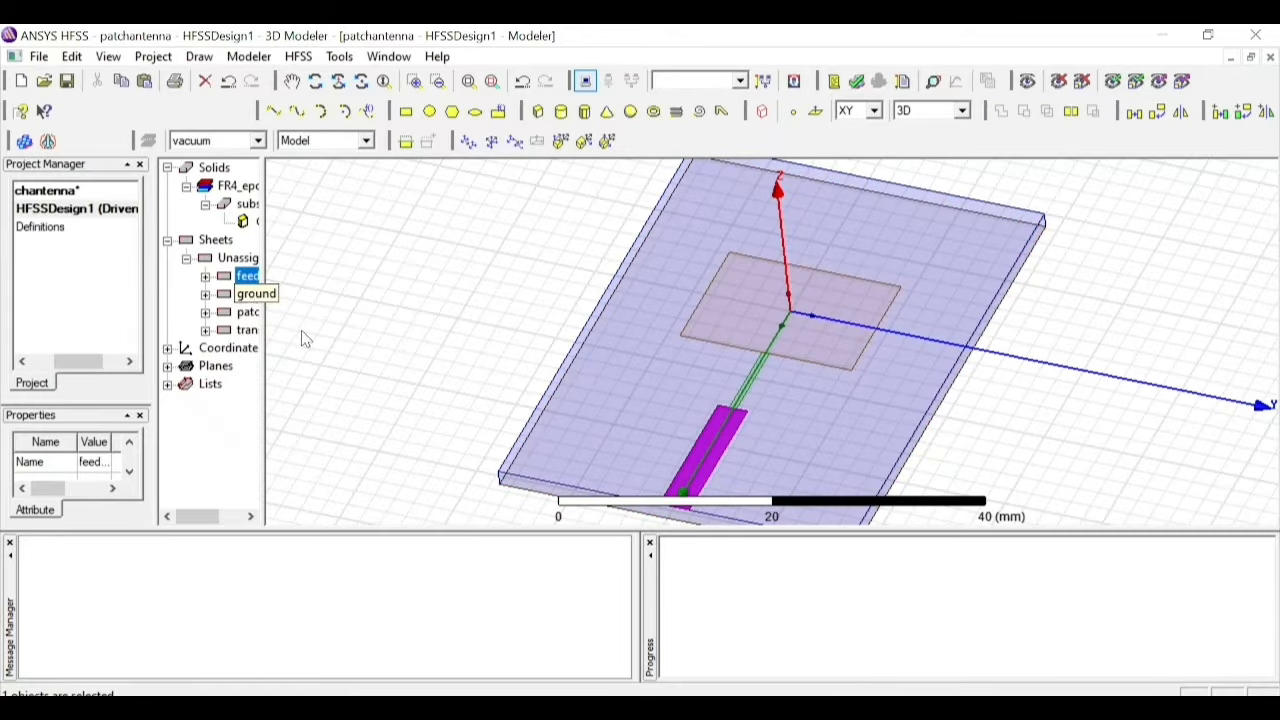
pyautogui.keyDown('ctrl'); pyautogui.click(248, 315); pyautogui.keyUp('ctrl')
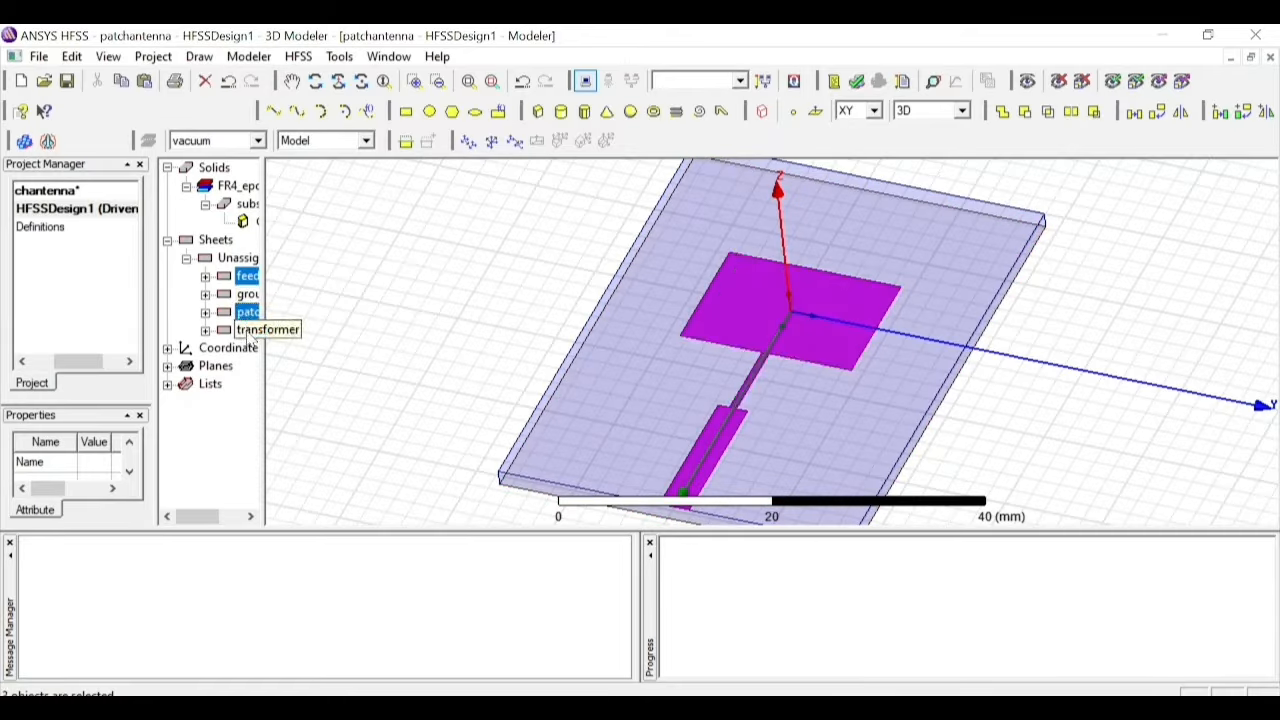
pyautogui.rightClick(250, 333)
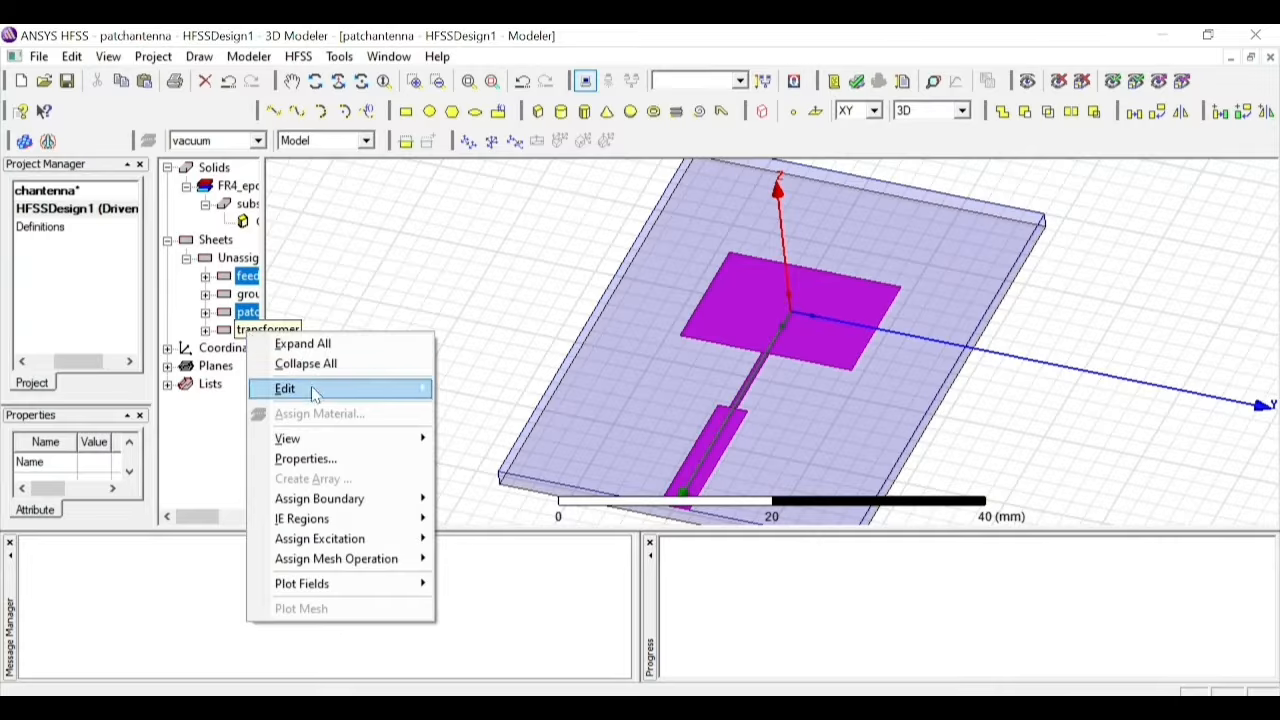
pyautogui.moveTo(317, 397)
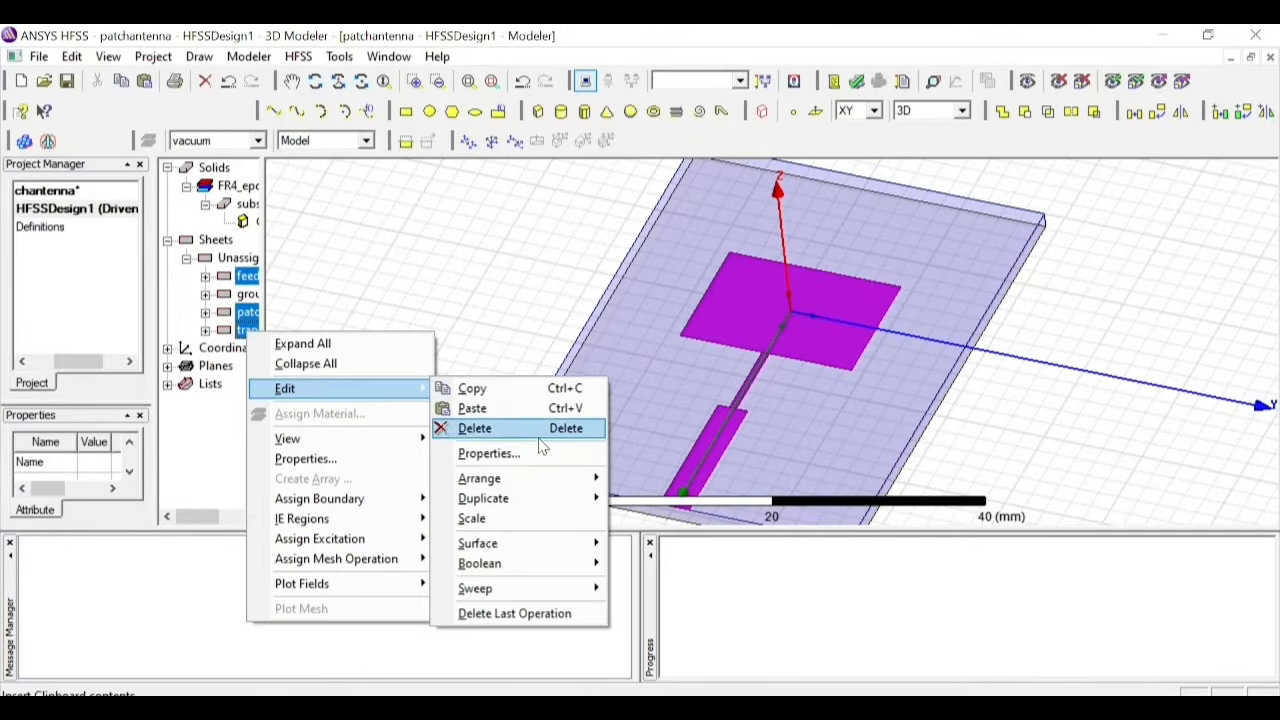
pyautogui.moveTo(598, 562)
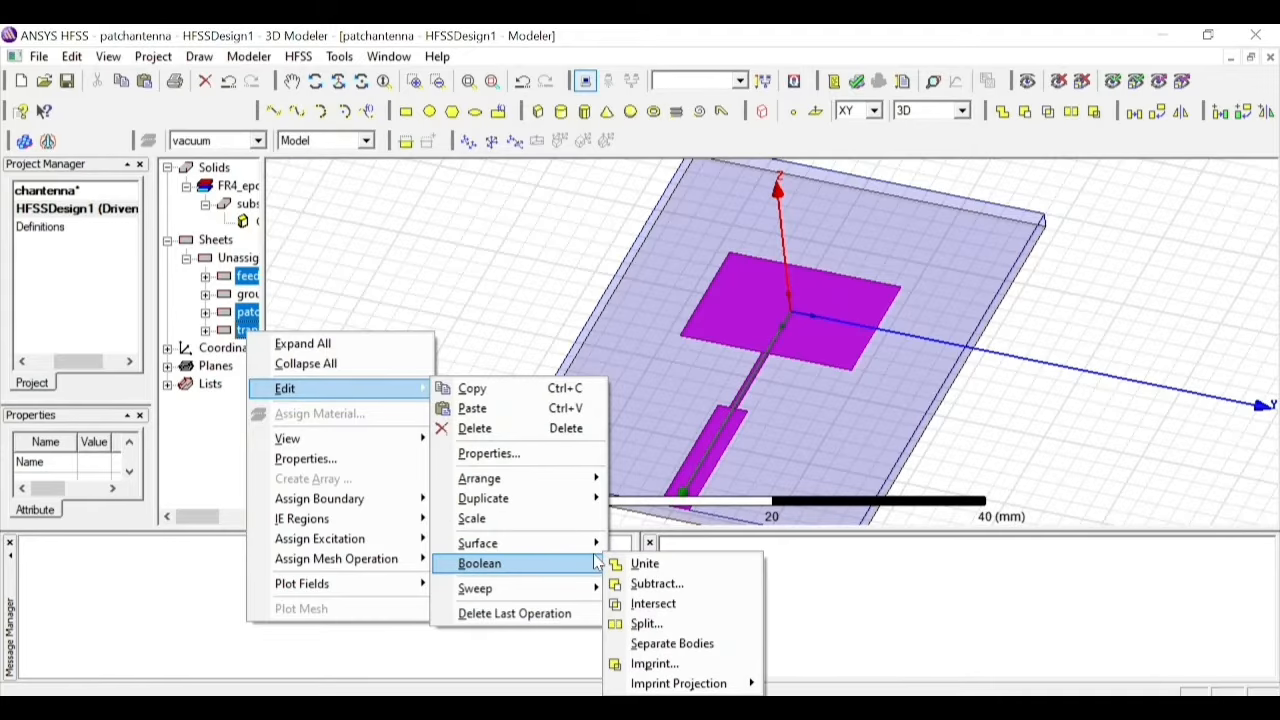
pyautogui.click(645, 564)
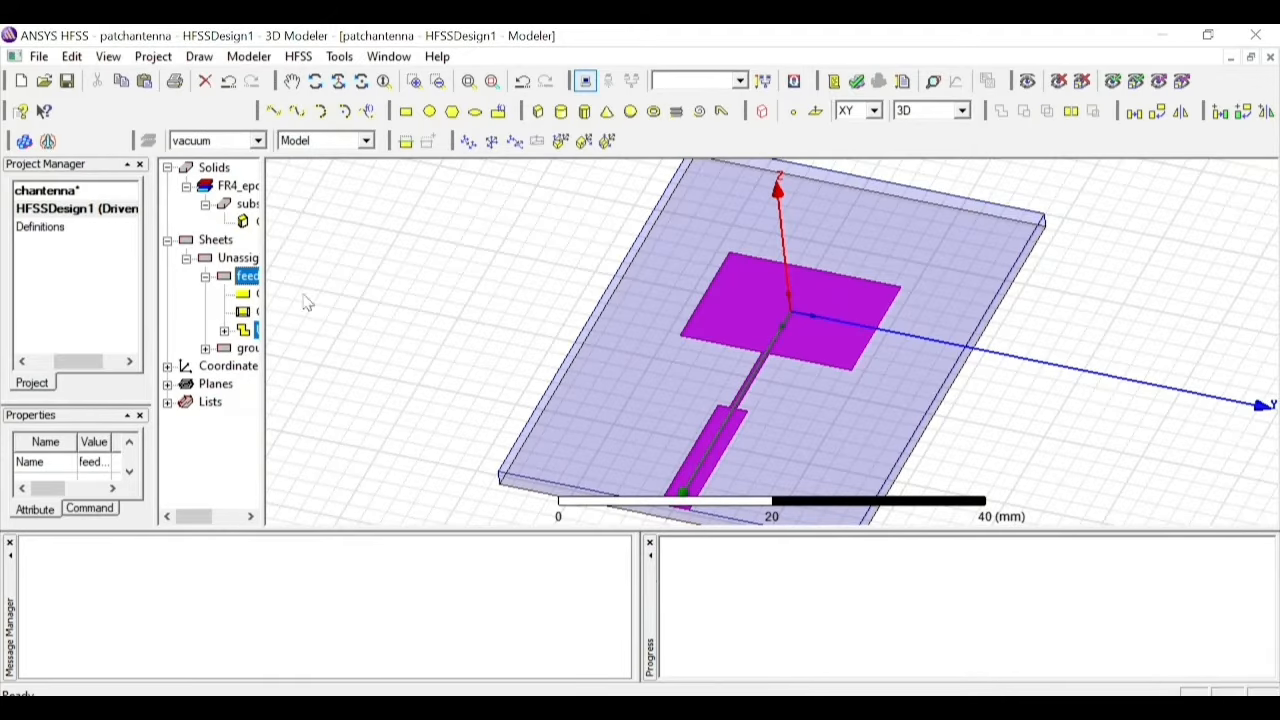
# Examine which parts the feedpoint's Unite operation contains, with the full names in the model tree readable
pyautogui.click(247, 330)
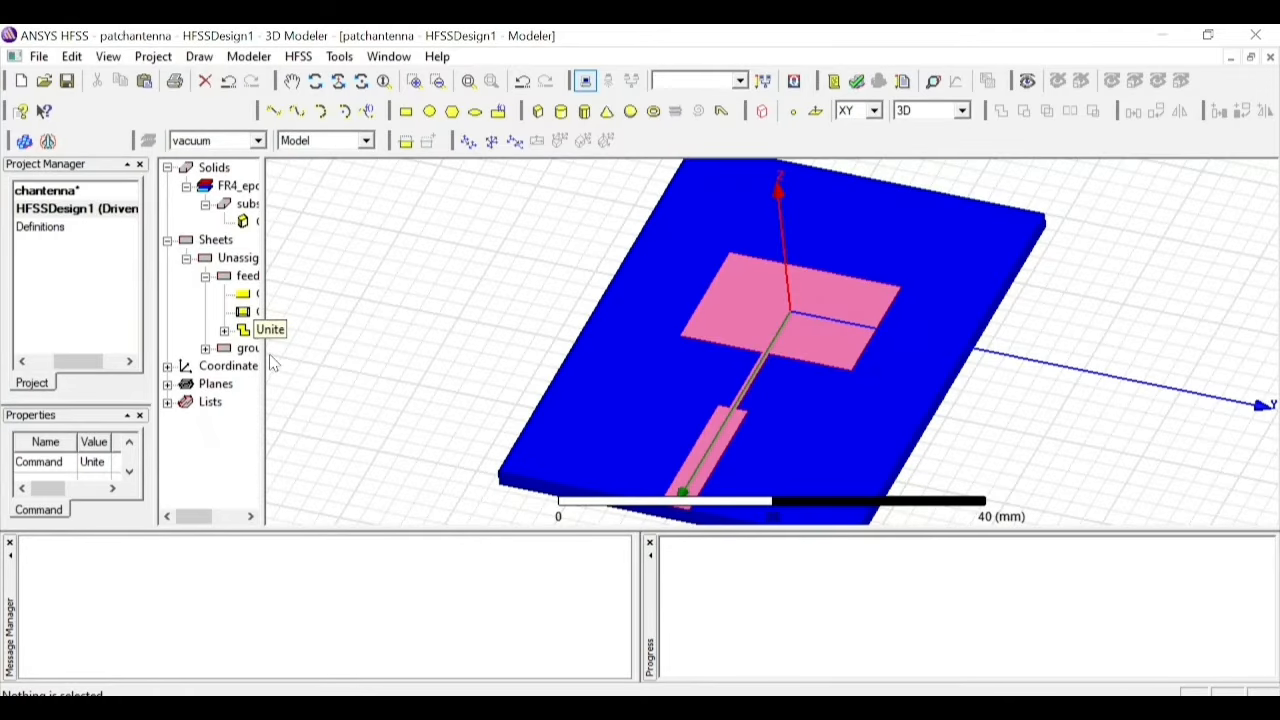
pyautogui.click(224, 331)
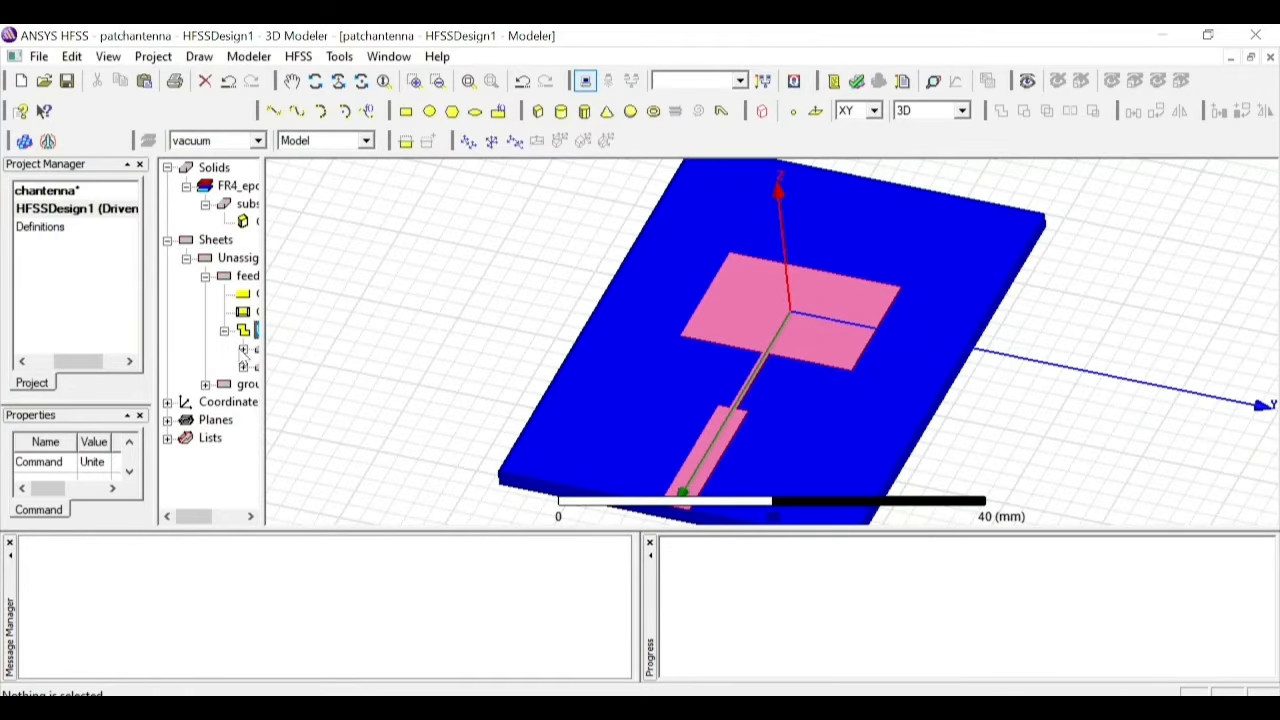
pyautogui.moveTo(262, 466); pyautogui.dragTo(310, 467)
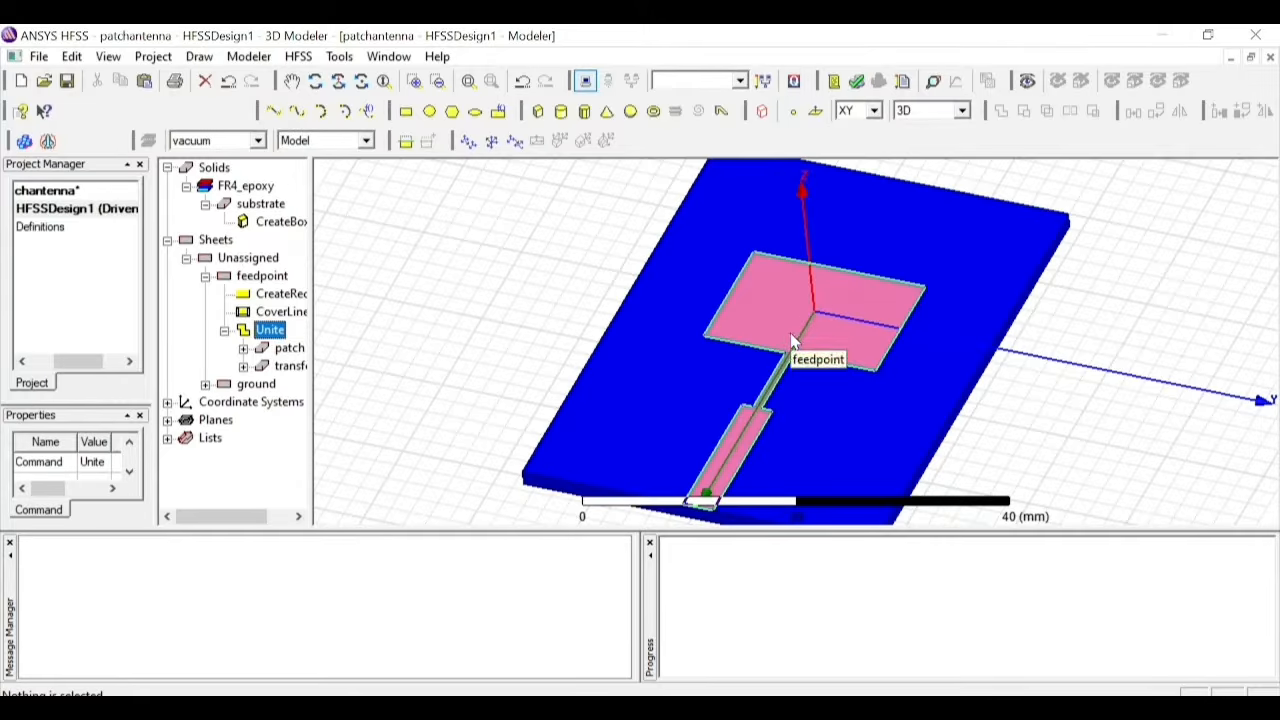
pyautogui.click(205, 276)
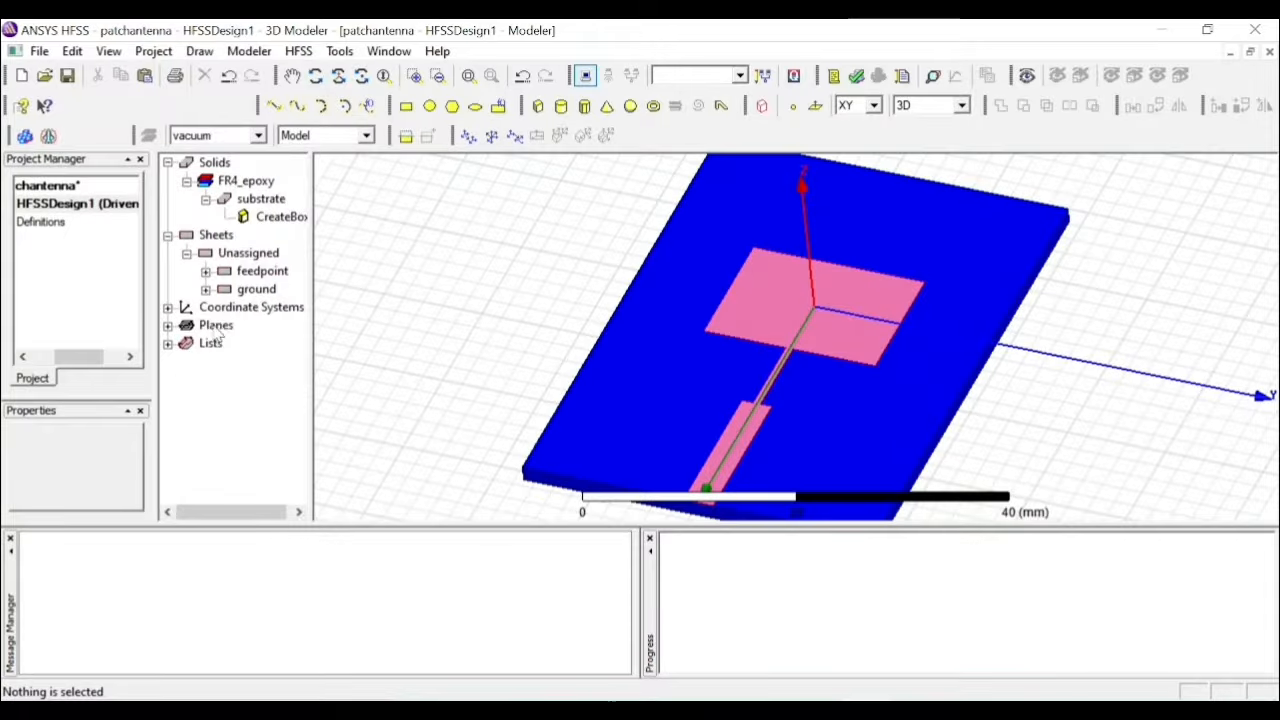
# Assign a Perfect E boundary named PerfE1 to the ground sheet, leaving Infinite Ground Plane off
pyautogui.click(257, 290)
pyautogui.rightClick(257, 290)
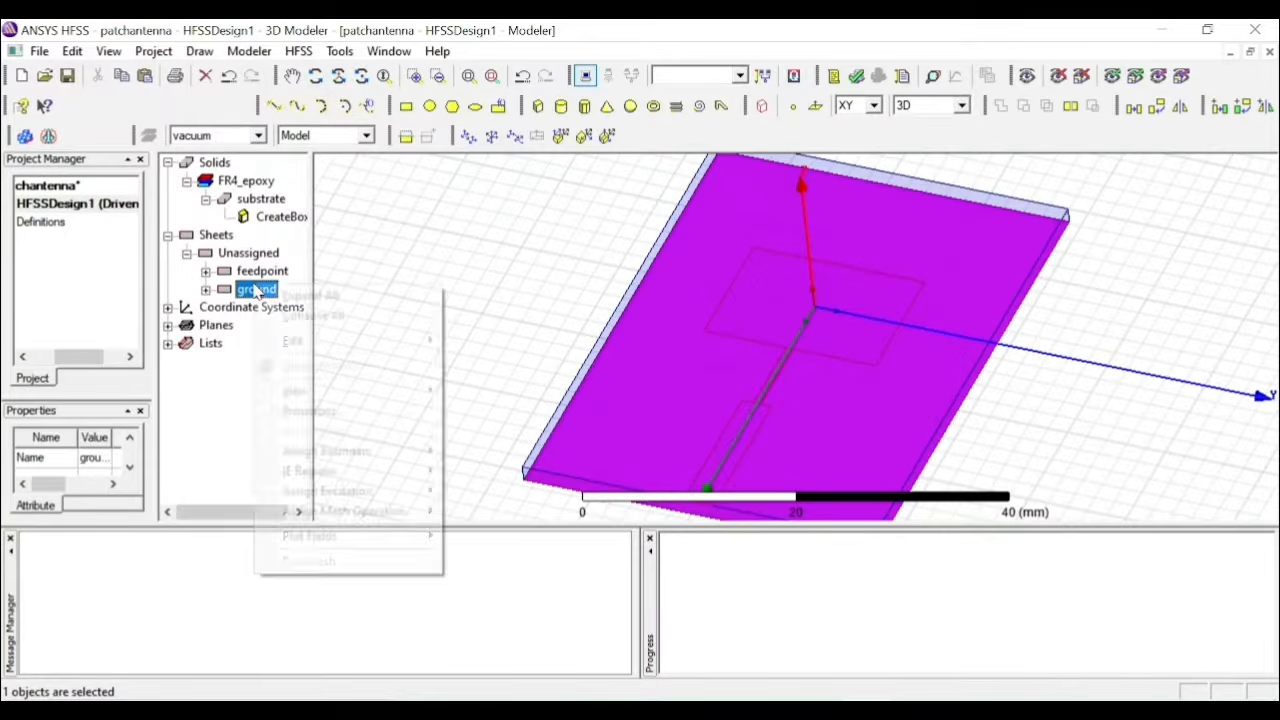
pyautogui.moveTo(352, 460)
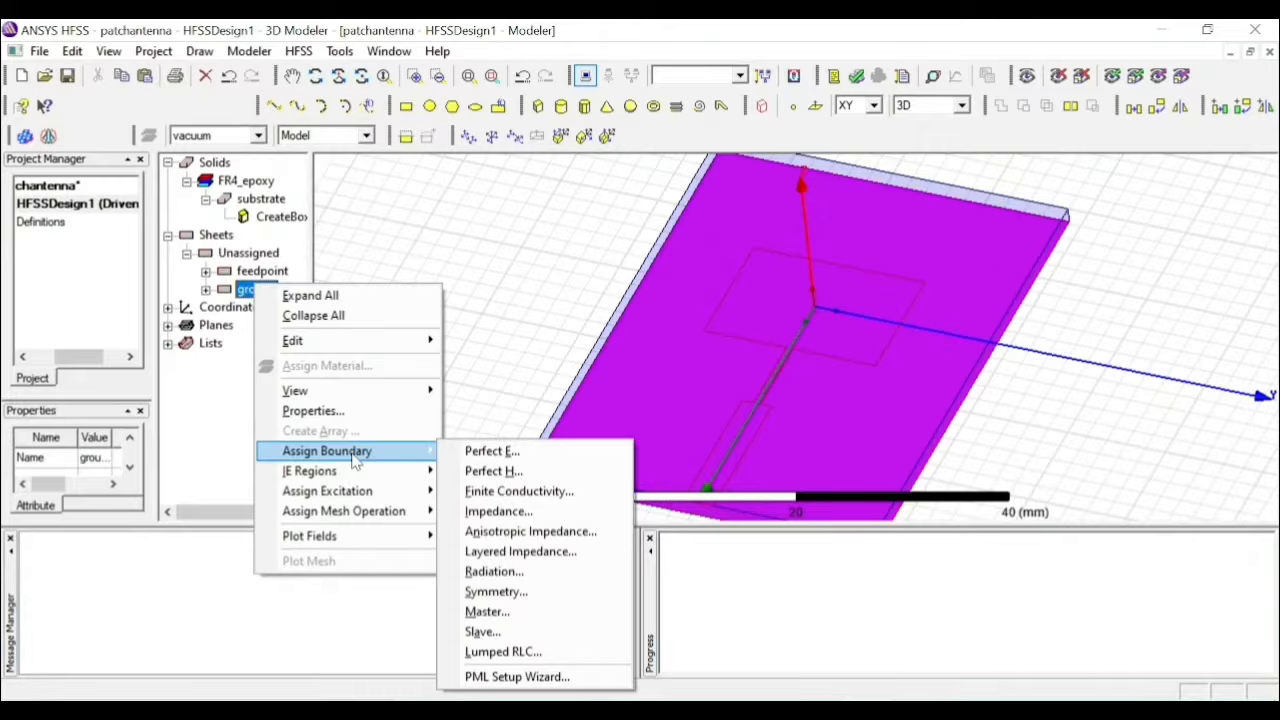
pyautogui.click(500, 452)
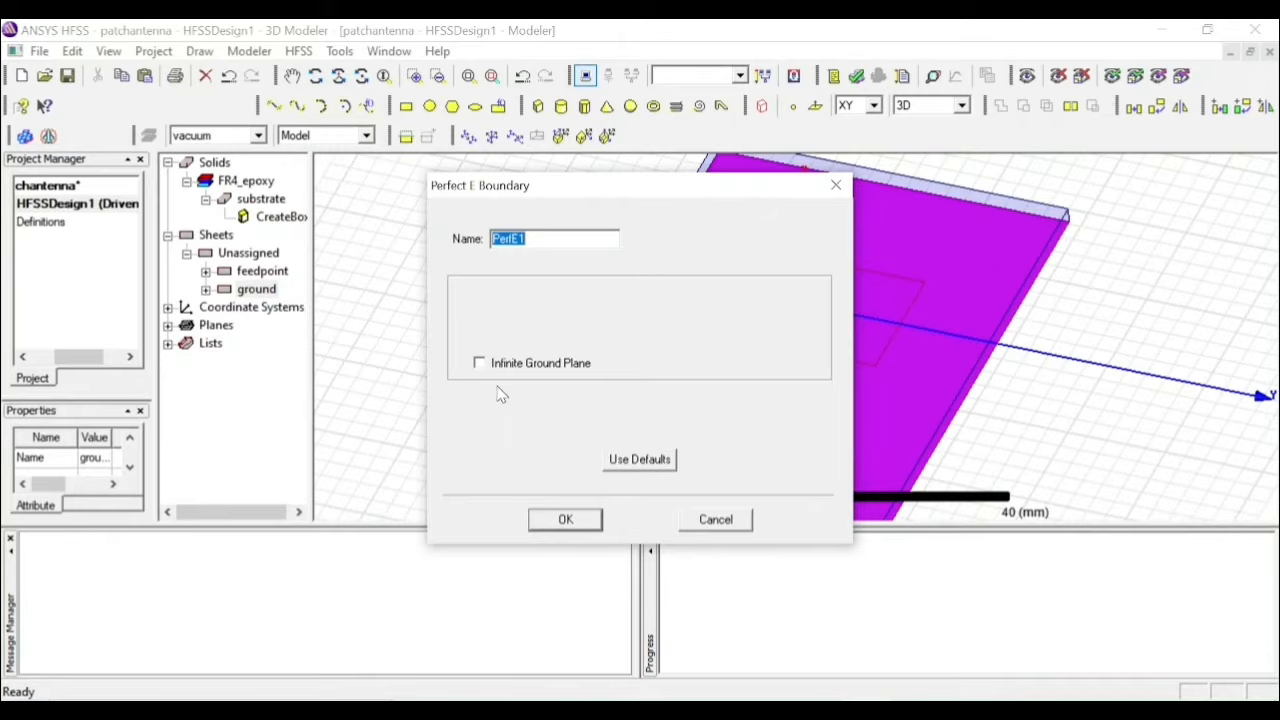
pyautogui.click(589, 520)
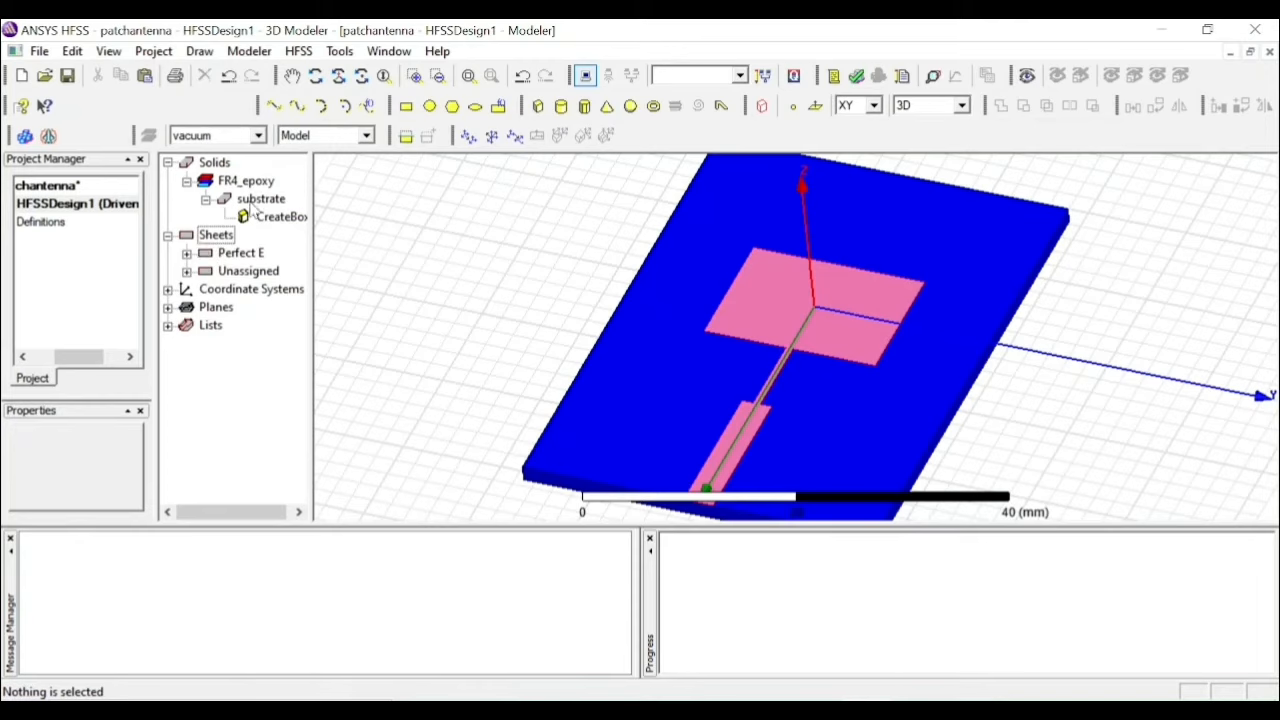
# Assign a Perfect E boundary named PerfE2 to the united feedpoint sheet, leaving Infinite Ground Plane off
pyautogui.click(258, 199)
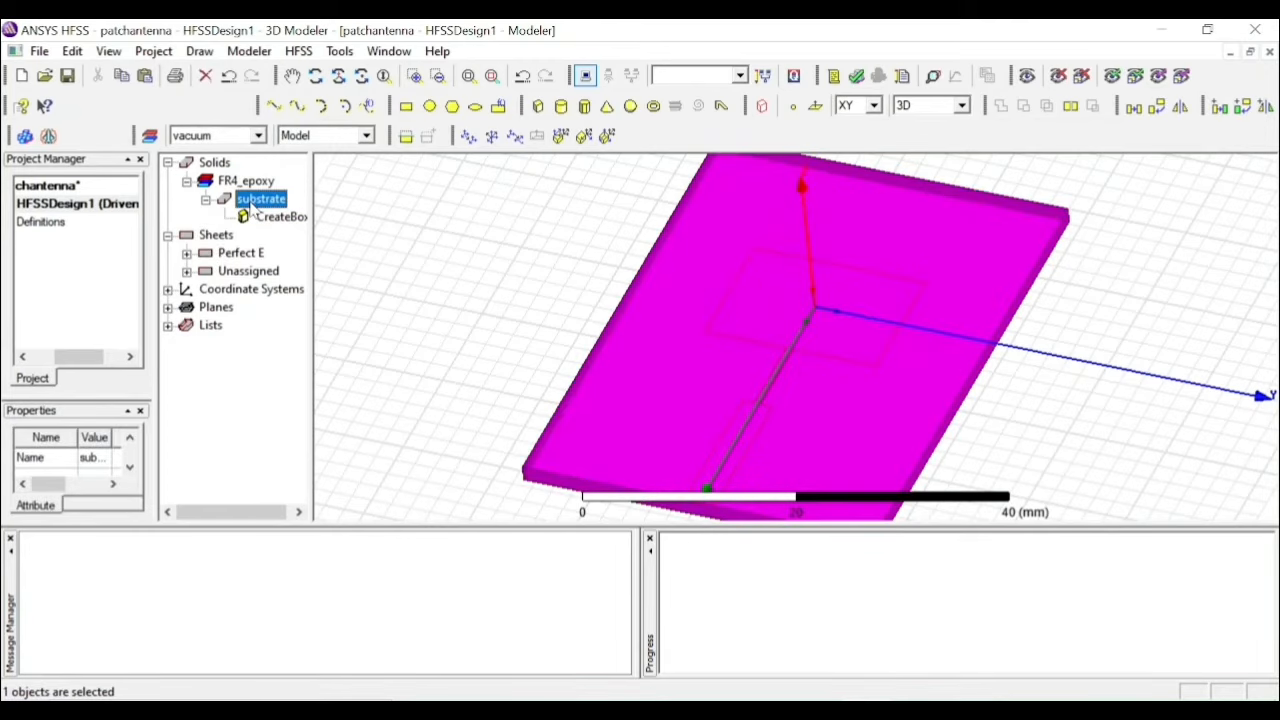
pyautogui.click(186, 271)
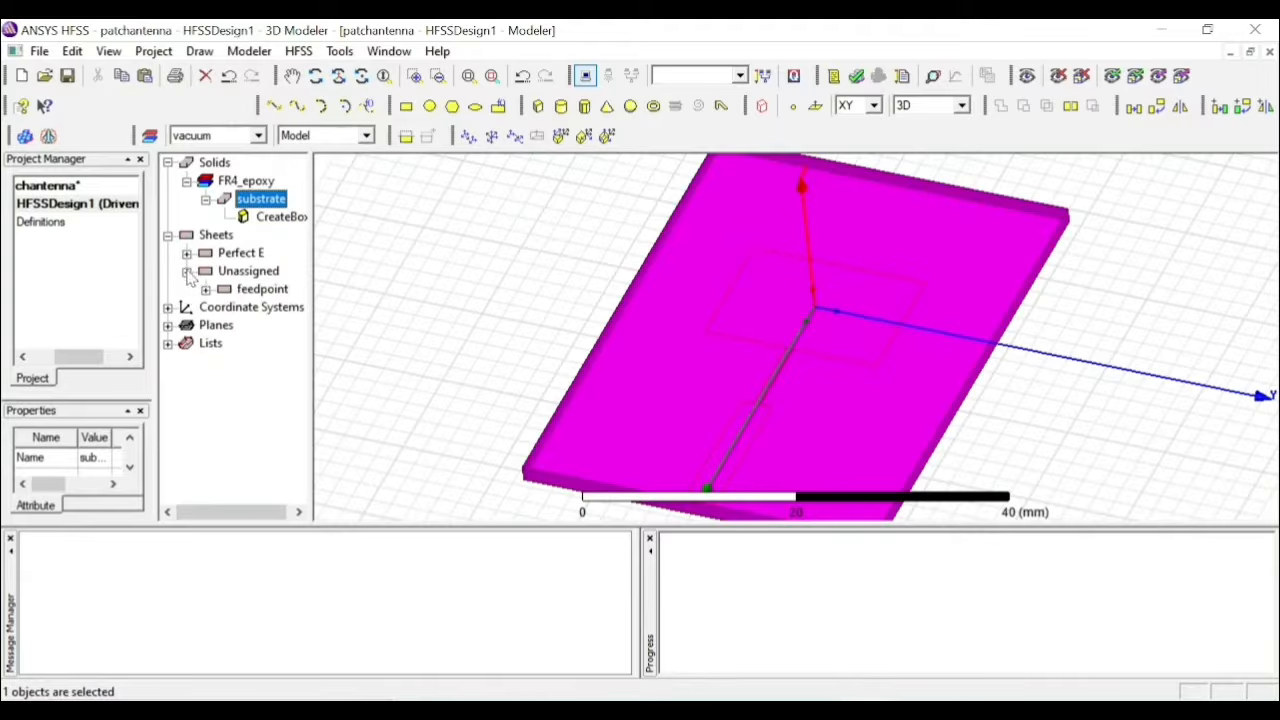
pyautogui.click(245, 290)
pyautogui.rightClick(239, 298)
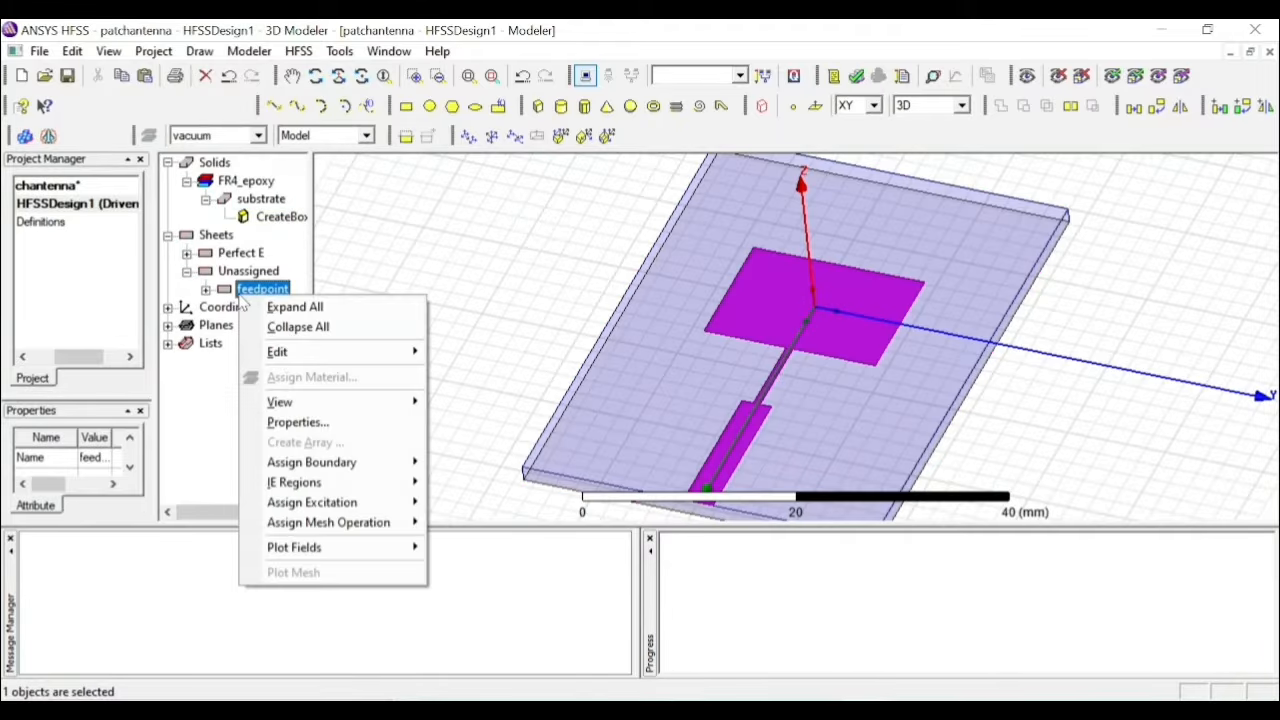
pyautogui.moveTo(380, 464)
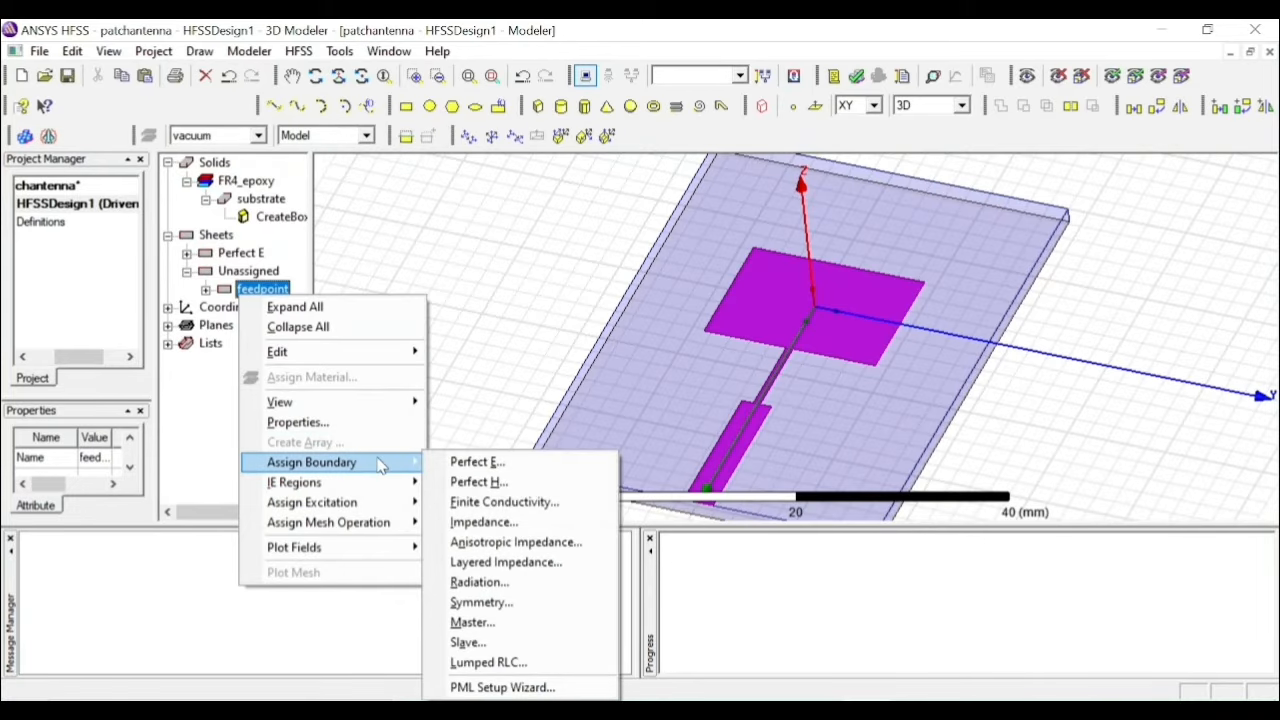
pyautogui.click(476, 462)
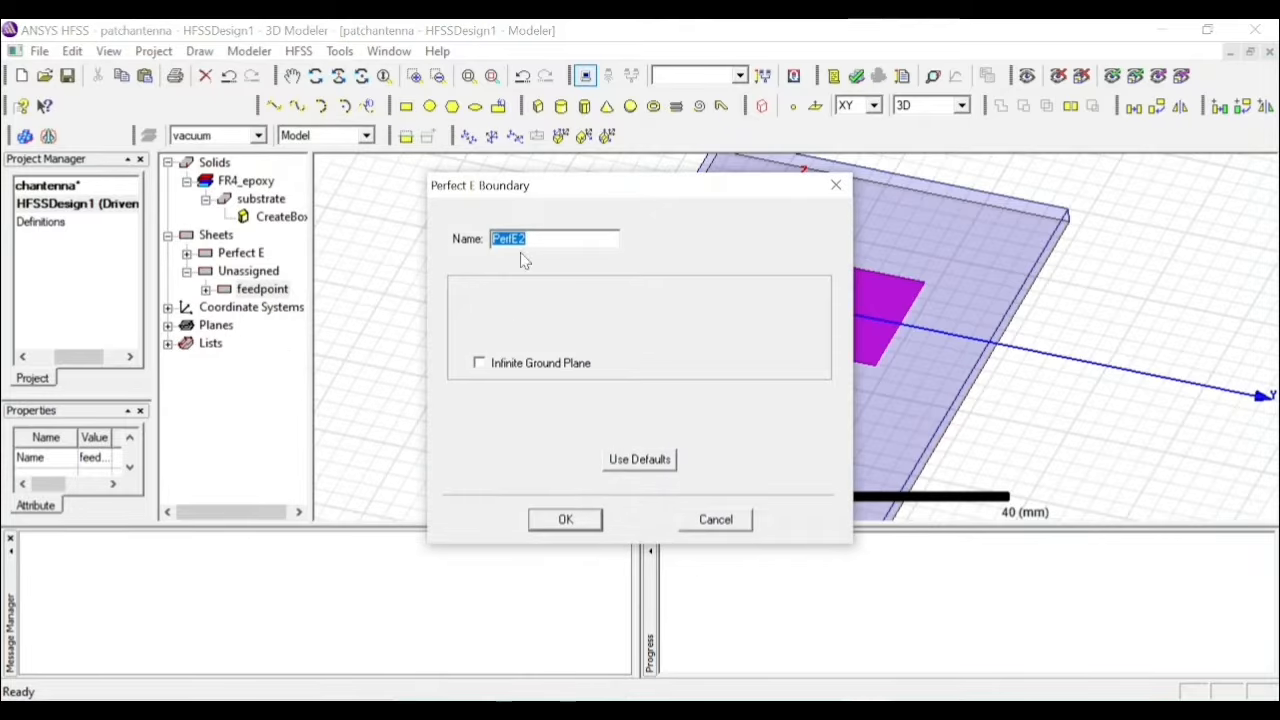
pyautogui.click(572, 520)
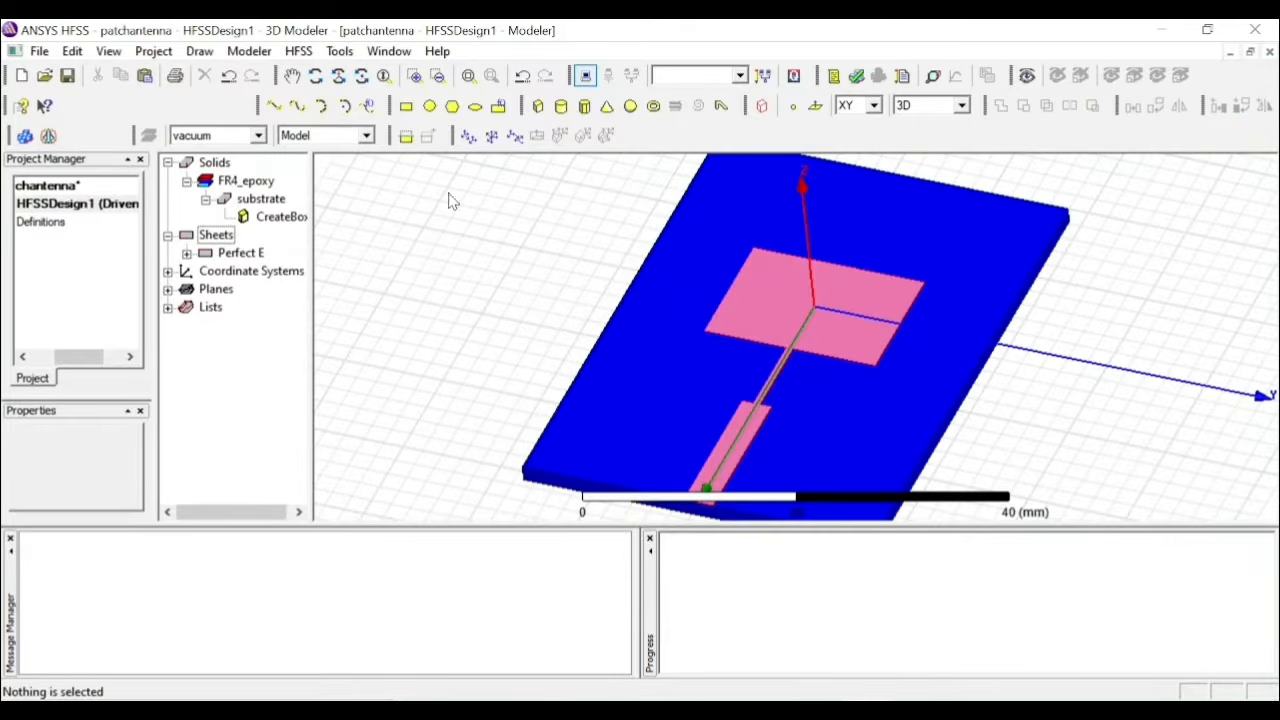
# Examine which surfaces the PerfE1 and PerfE2 boundaries of HFSSDesign1 cover in the model
pyautogui.moveTo(88, 357); pyautogui.dragTo(62, 360)
pyautogui.click(42, 205)
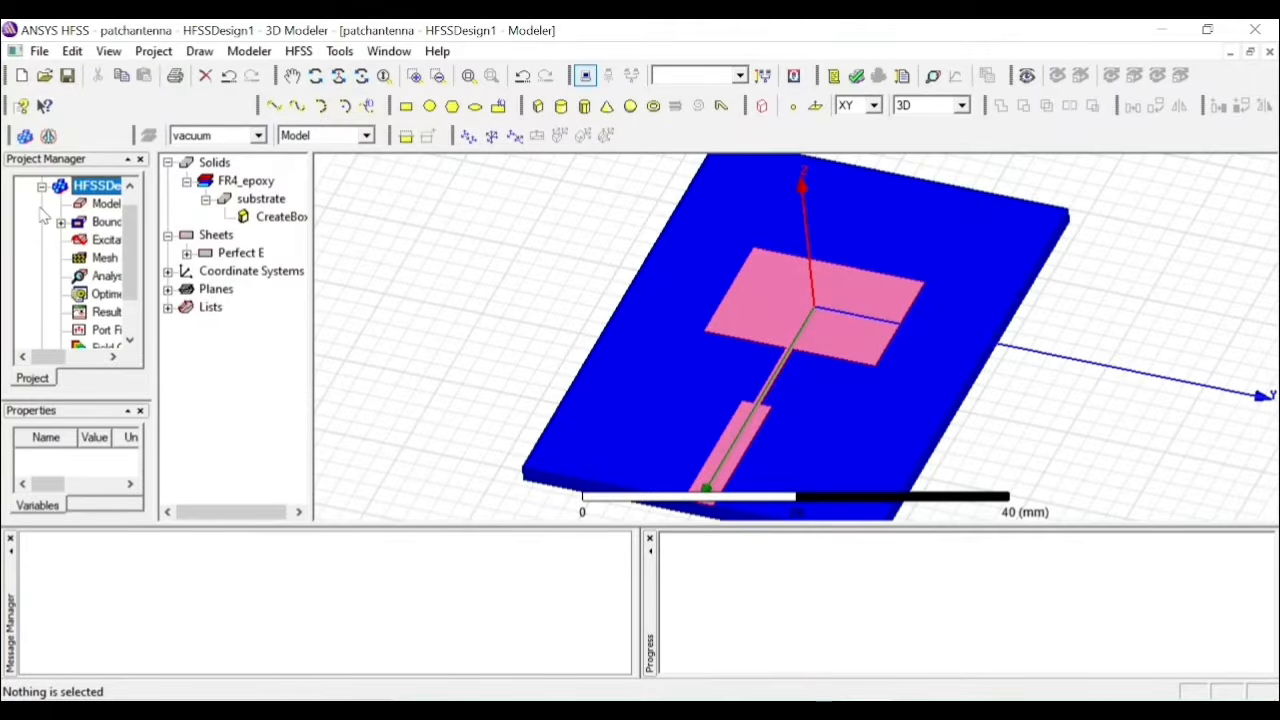
pyautogui.click(61, 222)
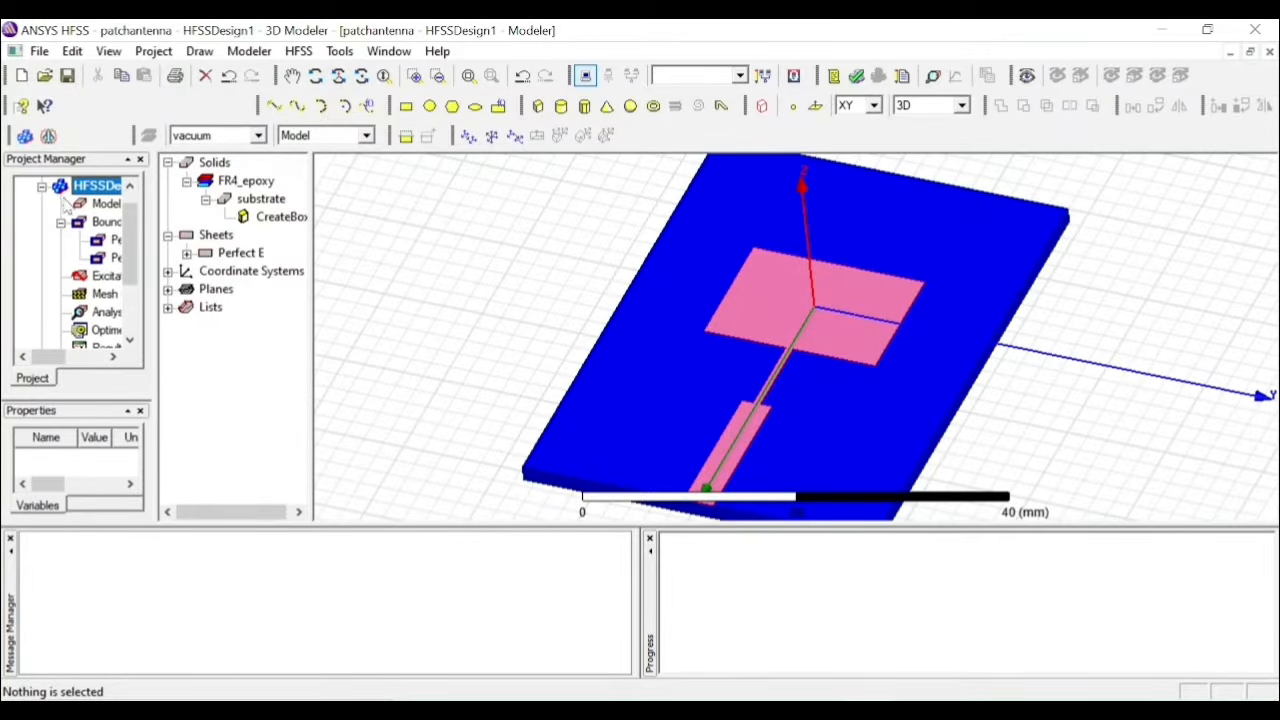
pyautogui.click(112, 240)
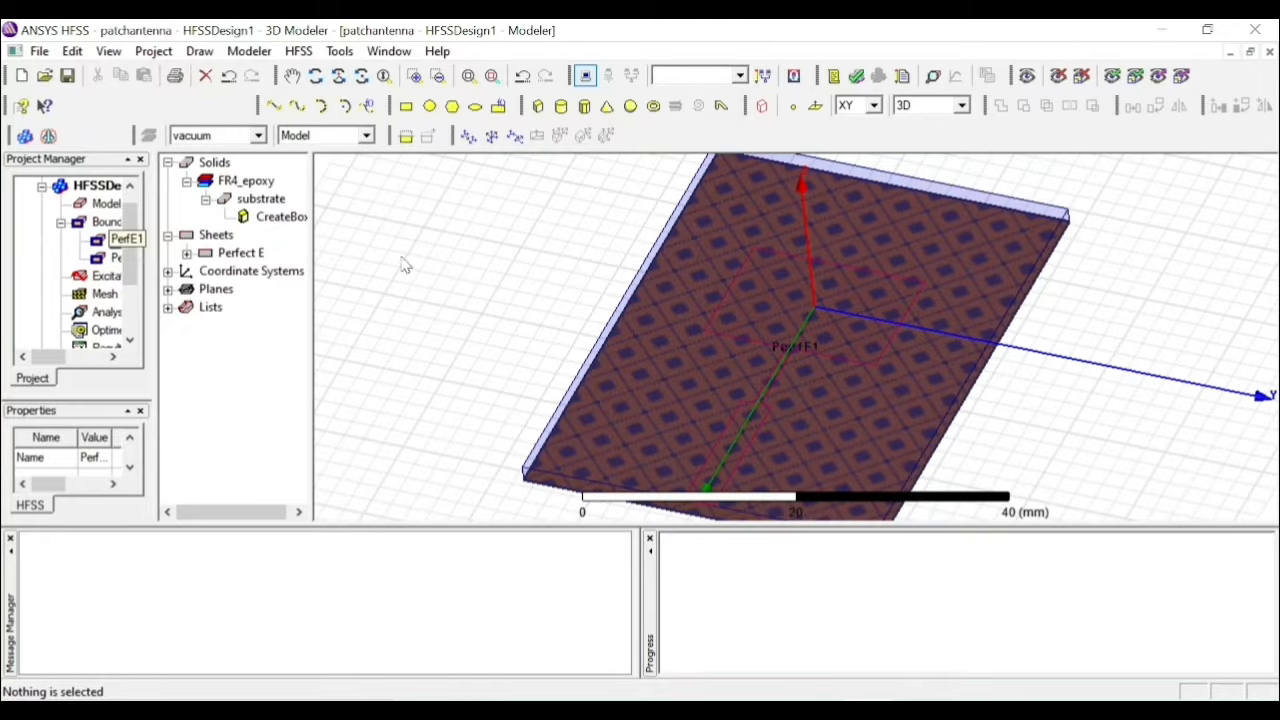
pyautogui.click(114, 258)
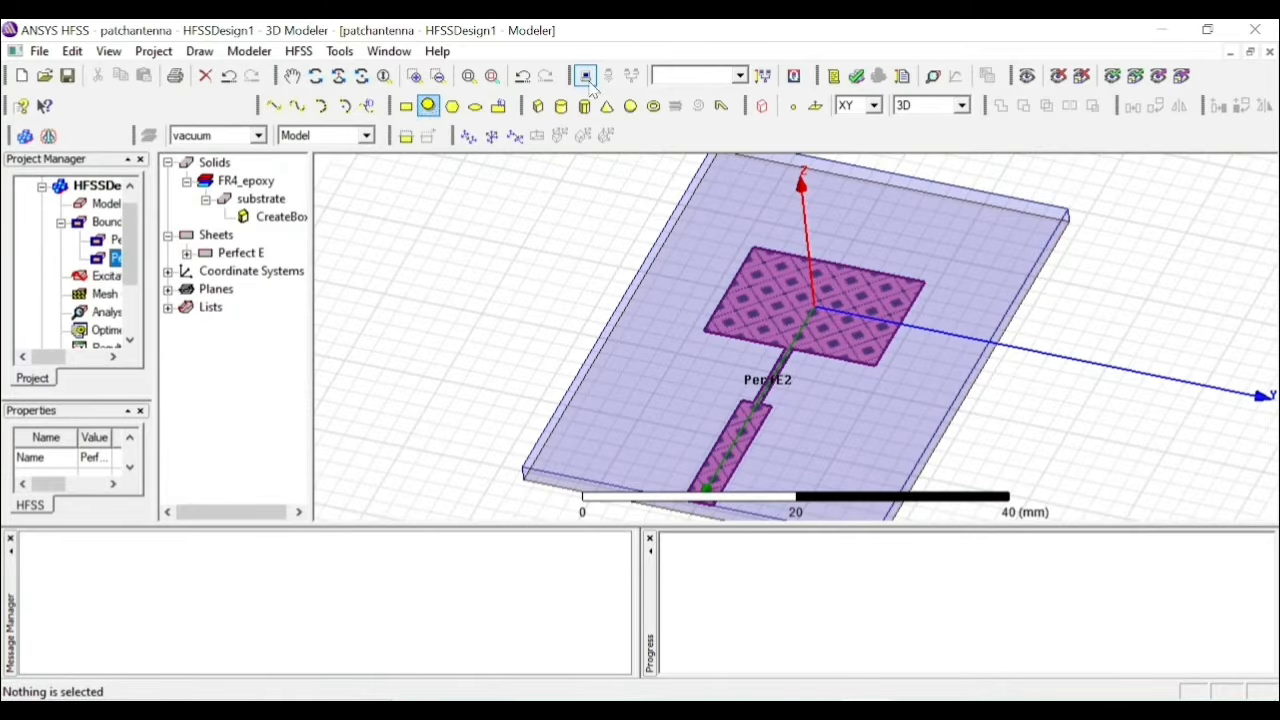
# Draw a rectangle about 3.03 by 1.5 mm in the YZ plane, from the feed line's end edge down the substrate's side face
pyautogui.click(315, 76)
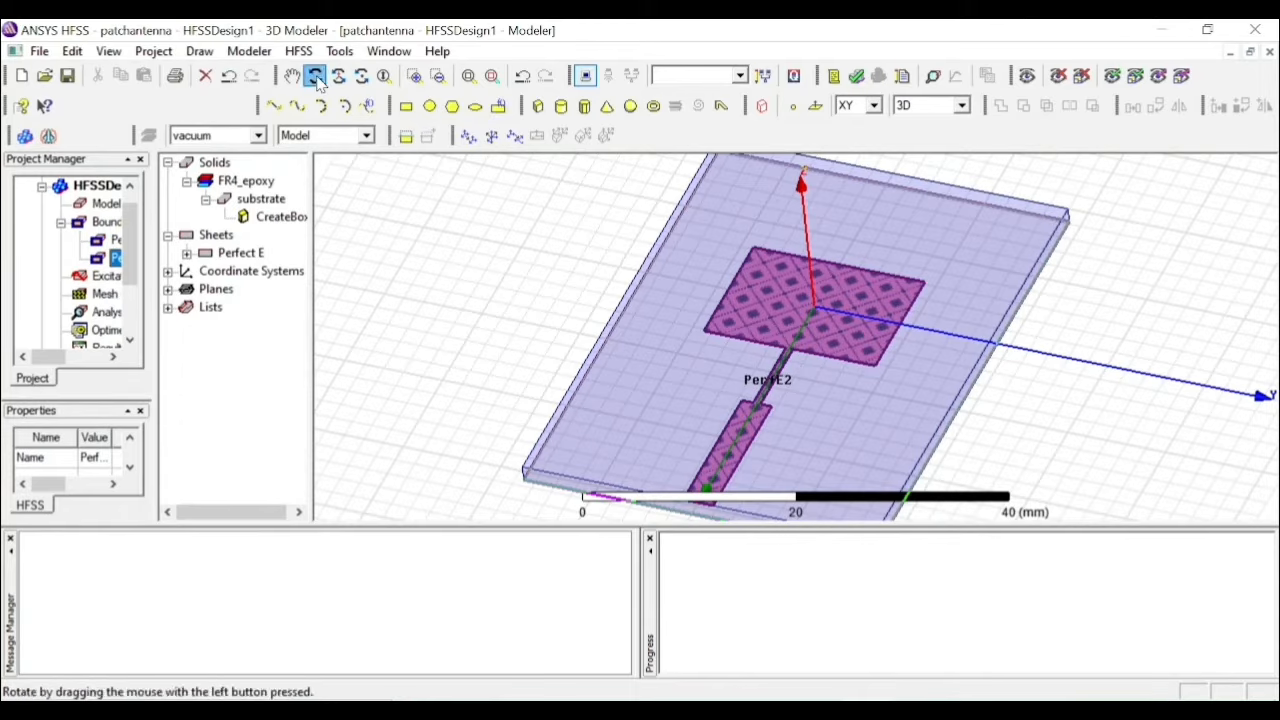
pyautogui.moveTo(543, 343); pyautogui.dragTo(538, 343)
pyautogui.moveTo(534, 301)
pyautogui.mouseDown()
pyautogui.moveTo(551, 289)
pyautogui.moveTo(537, 289)
pyautogui.mouseUp()
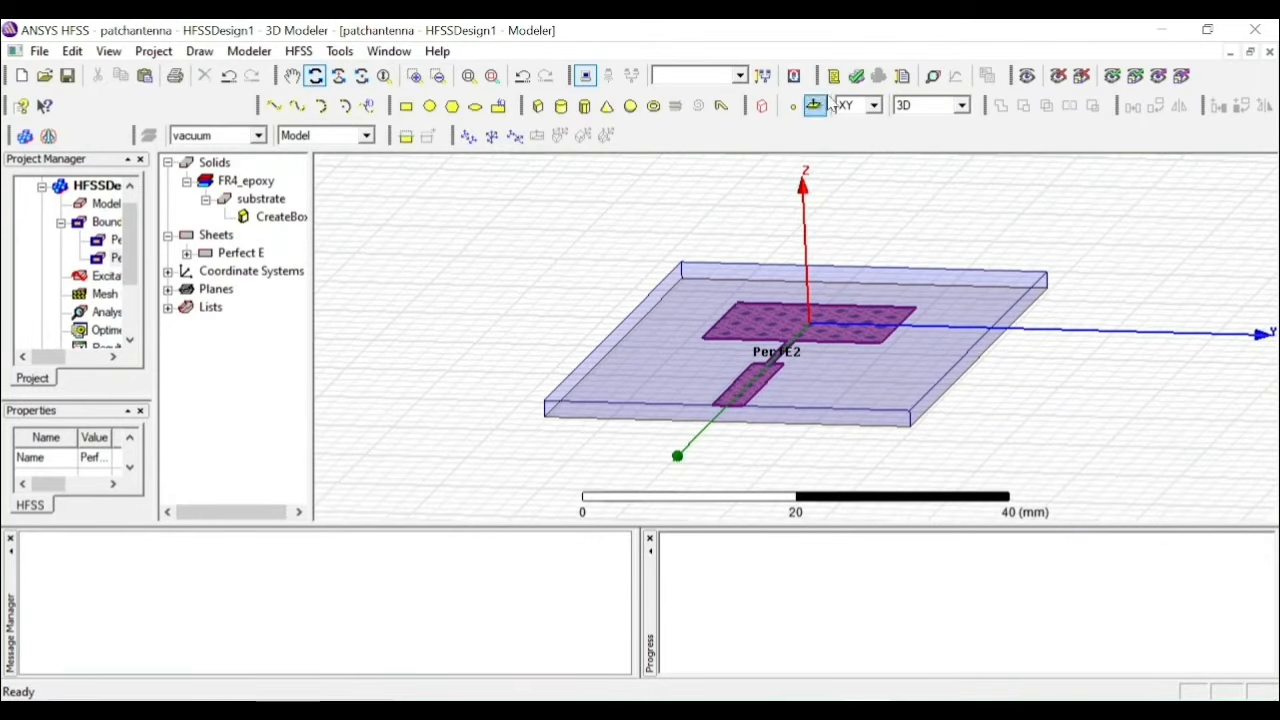
pyautogui.click(874, 106)
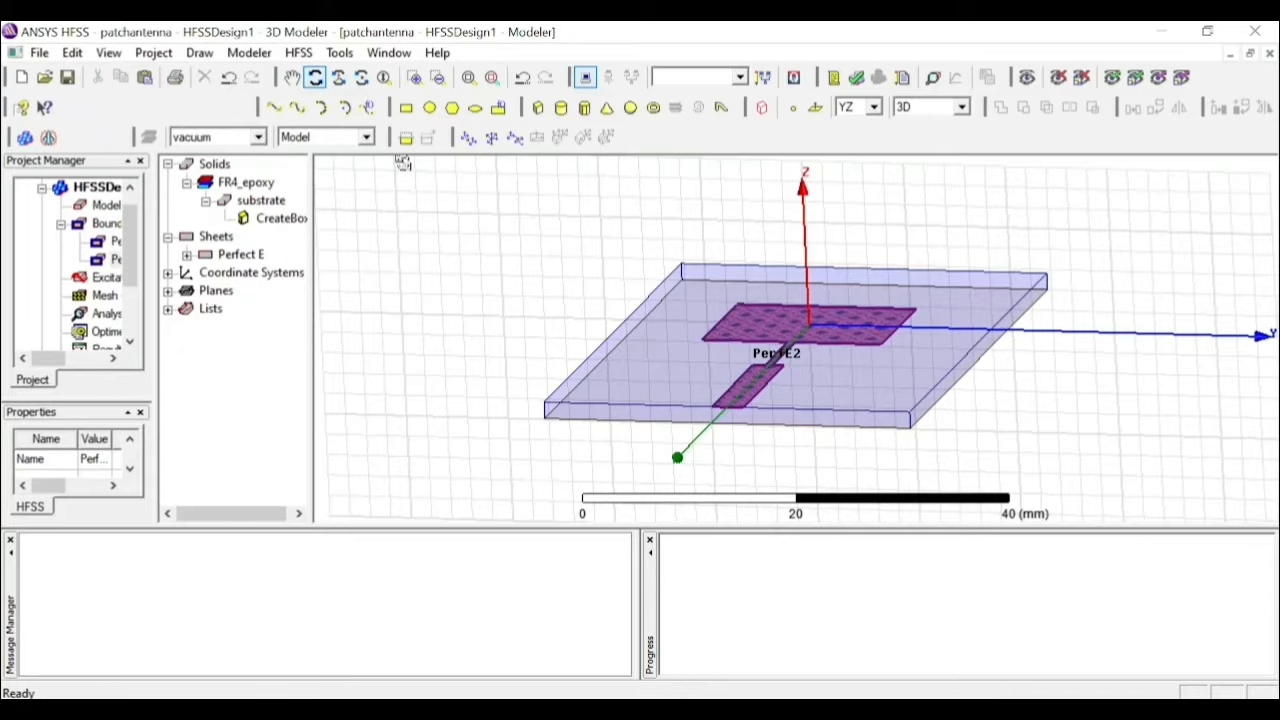
pyautogui.click(315, 77)
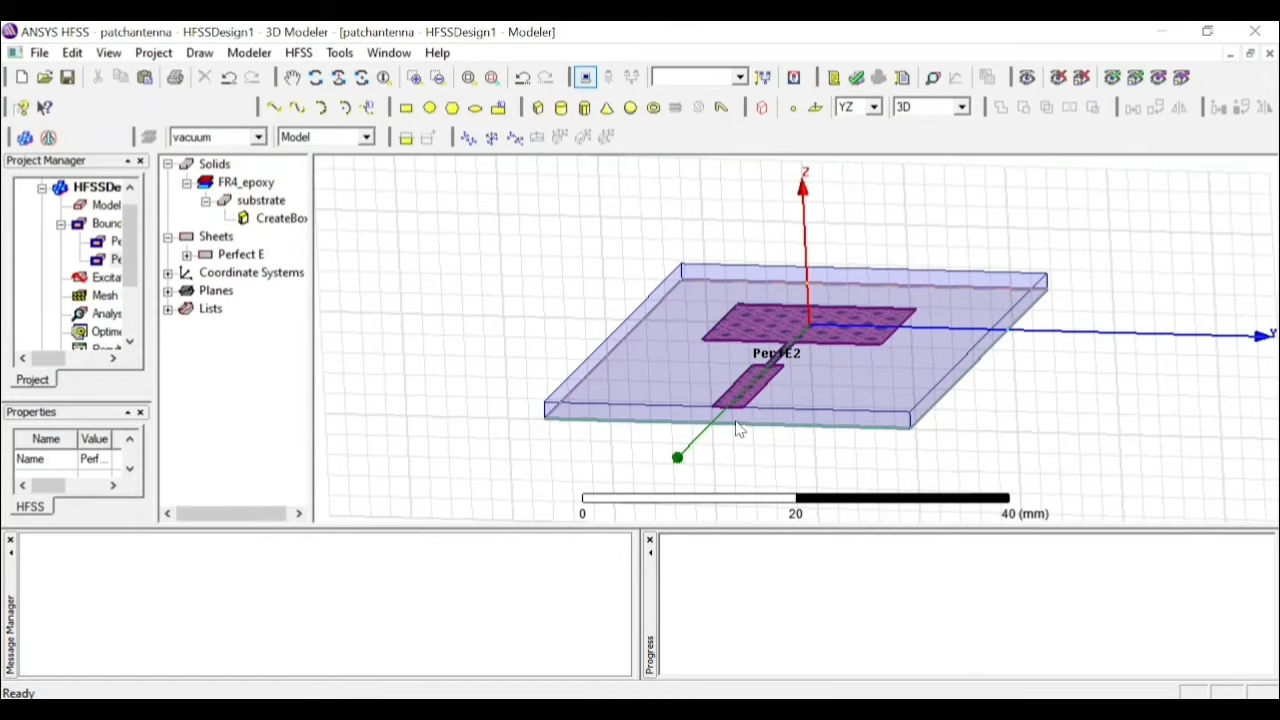
pyautogui.click(414, 77)
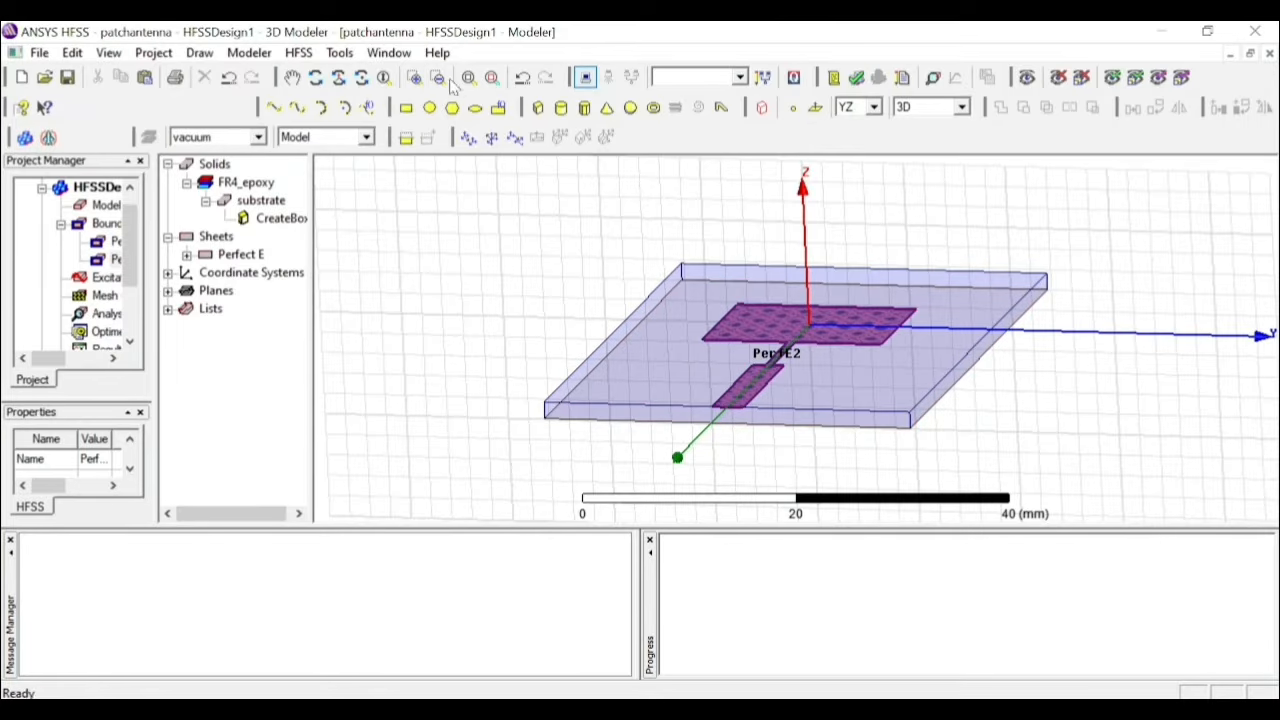
pyautogui.moveTo(667, 392); pyautogui.dragTo(800, 447)
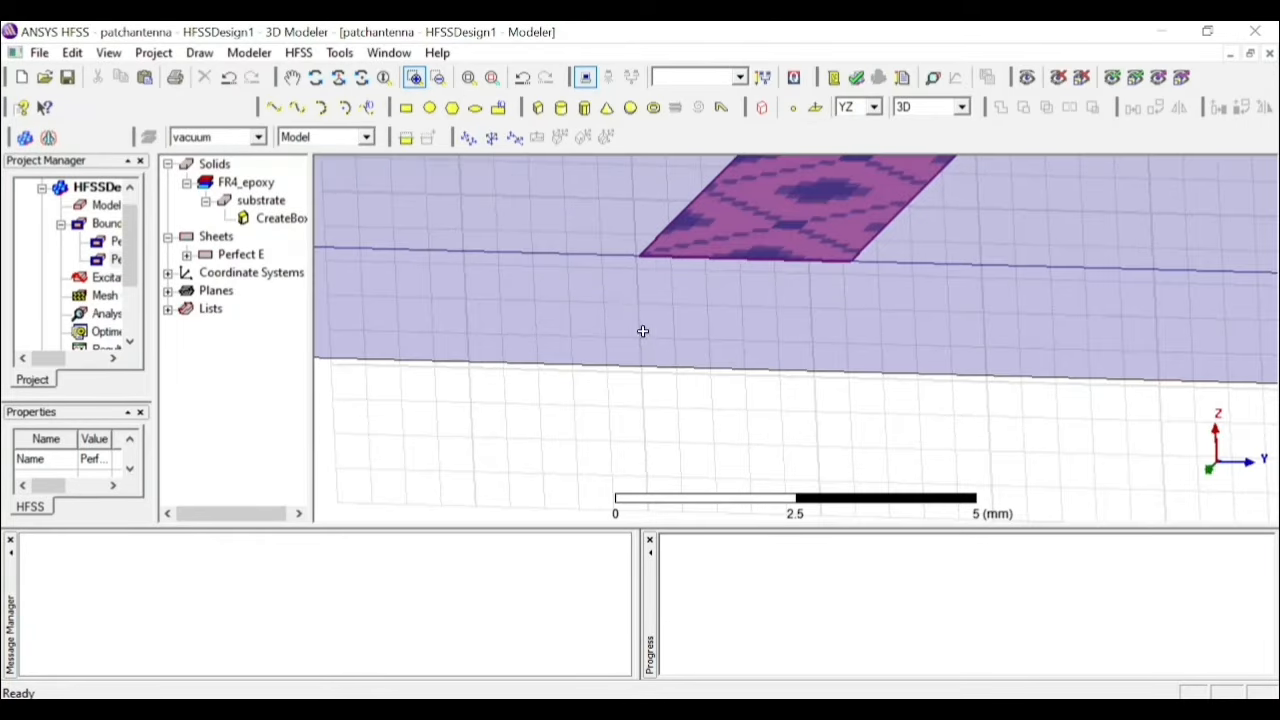
pyautogui.click(415, 80)
pyautogui.click(873, 107)
pyautogui.click(873, 139)
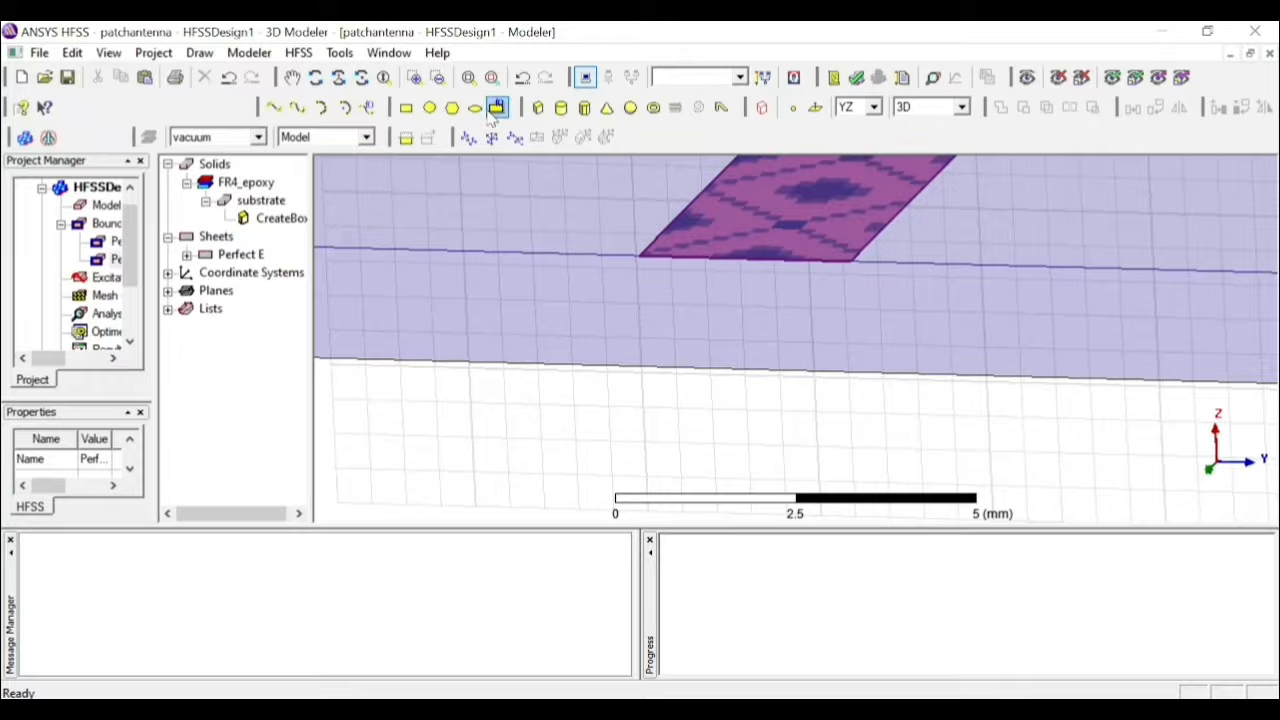
pyautogui.click(414, 79)
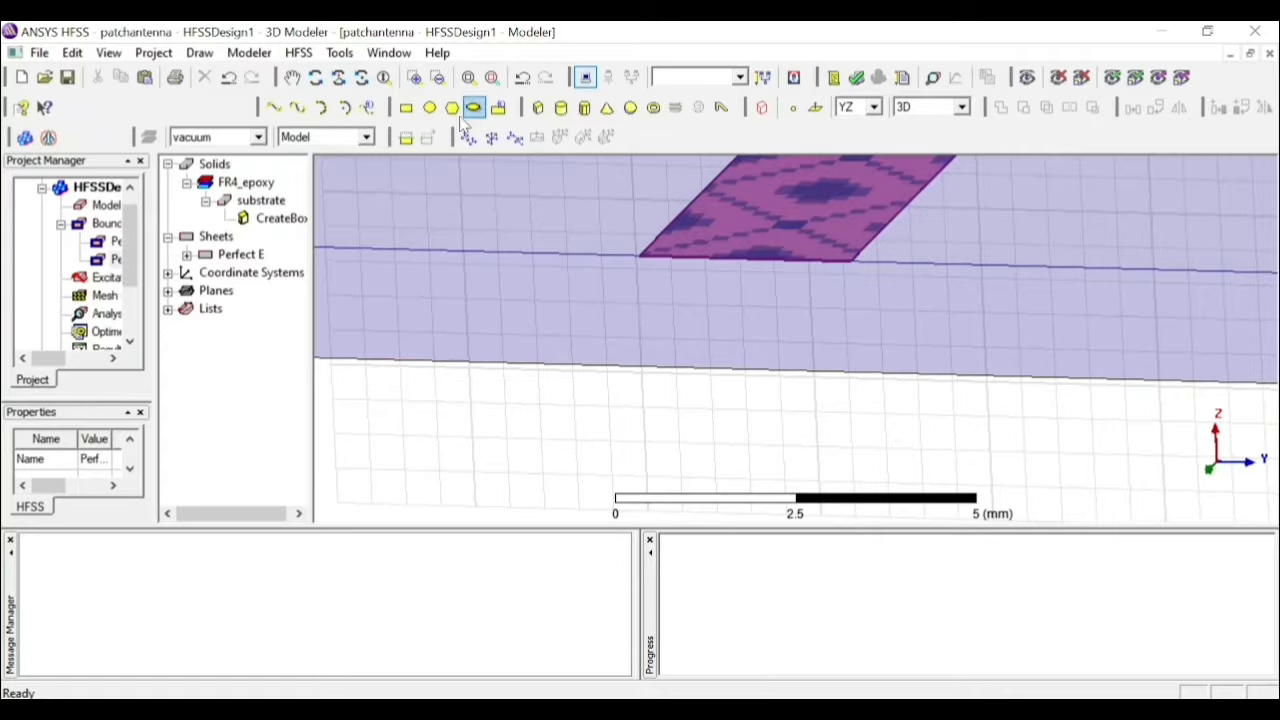
pyautogui.click(405, 109)
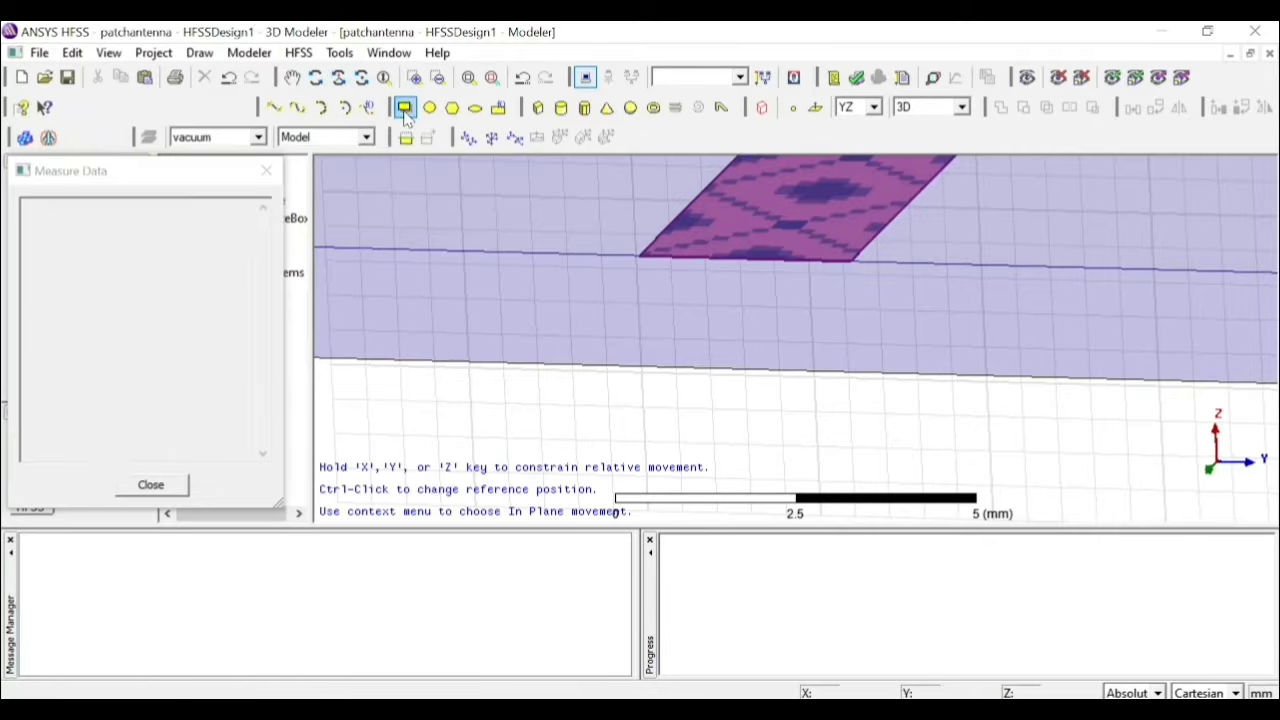
pyautogui.click(640, 257)
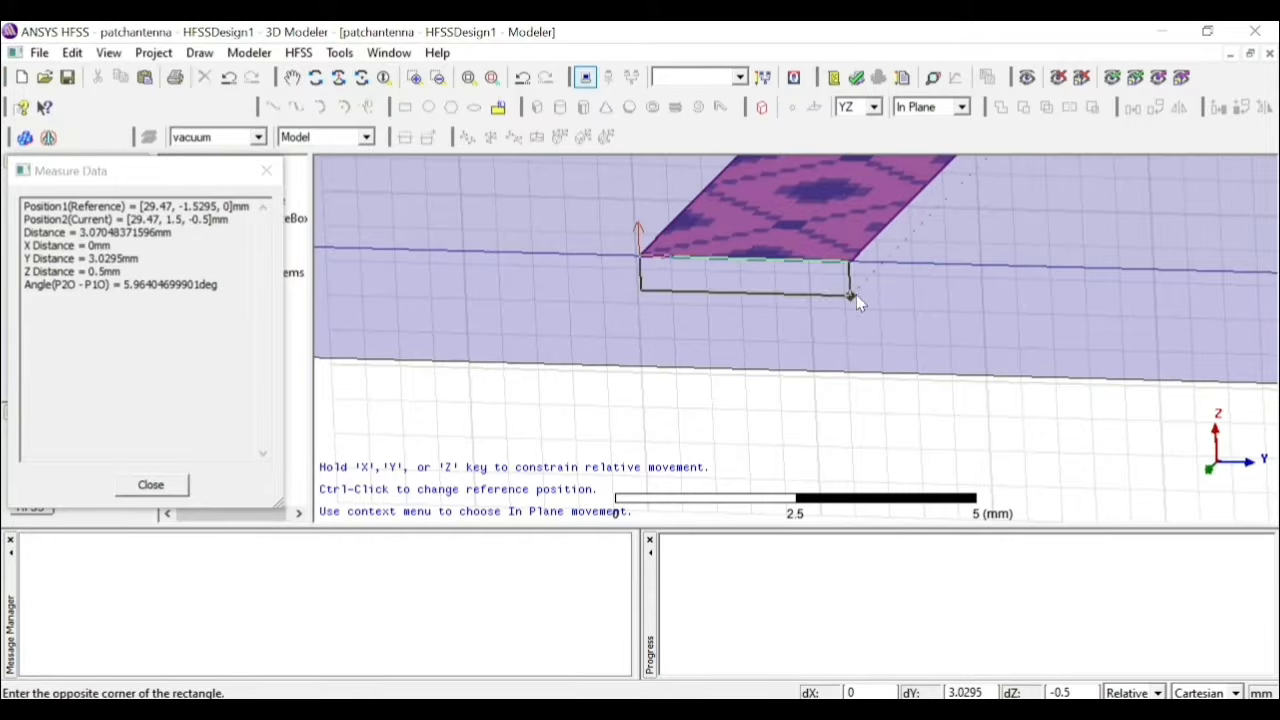
pyautogui.click(850, 367)
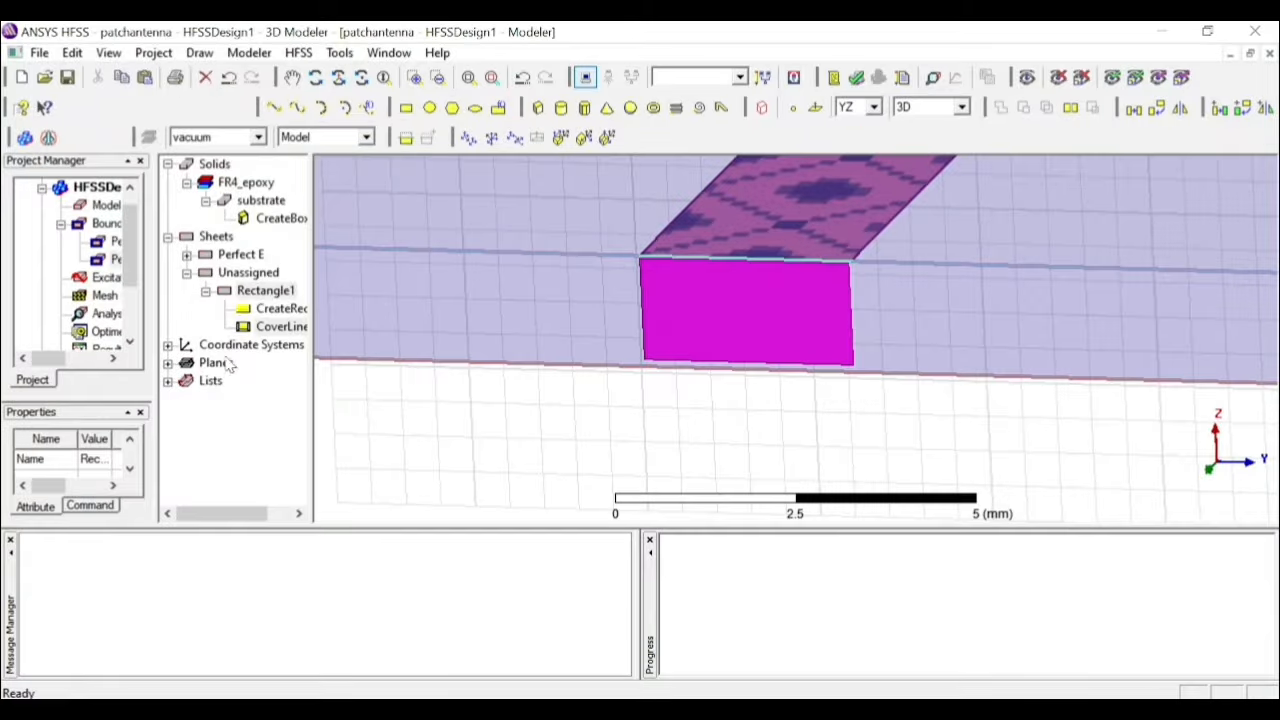
# Rename the new rectangle below the feed line as source and set its color to yellow
pyautogui.click(245, 292)
pyautogui.doubleClick(239, 297)
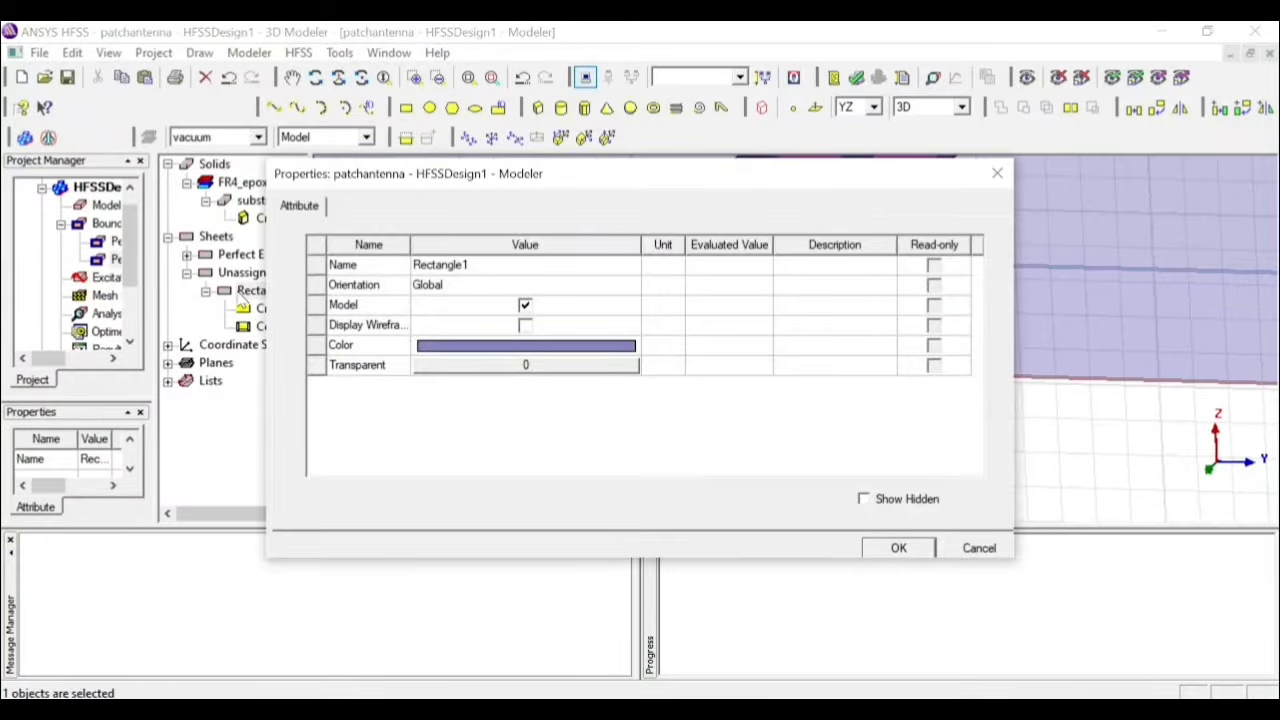
pyautogui.click(487, 284)
pyautogui.click(472, 268)
pyautogui.click(471, 268)
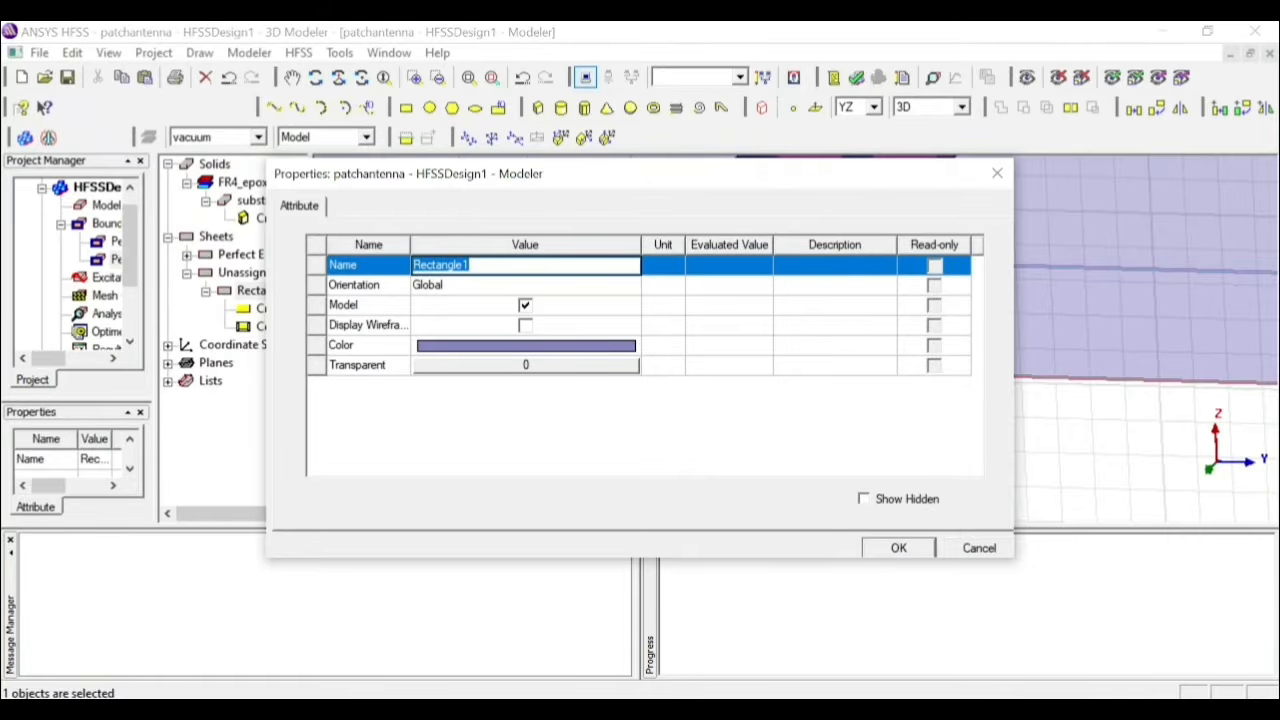
pyautogui.write('s')
pyautogui.click(482, 345)
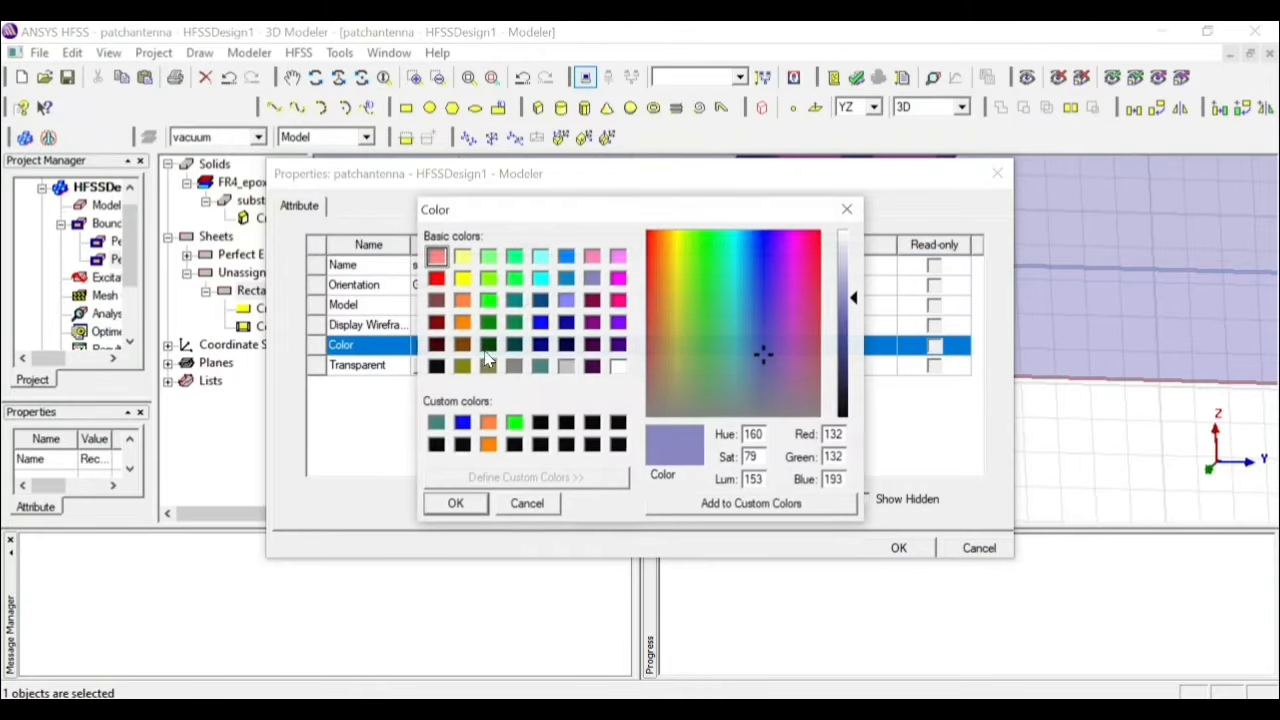
pyautogui.click(462, 278)
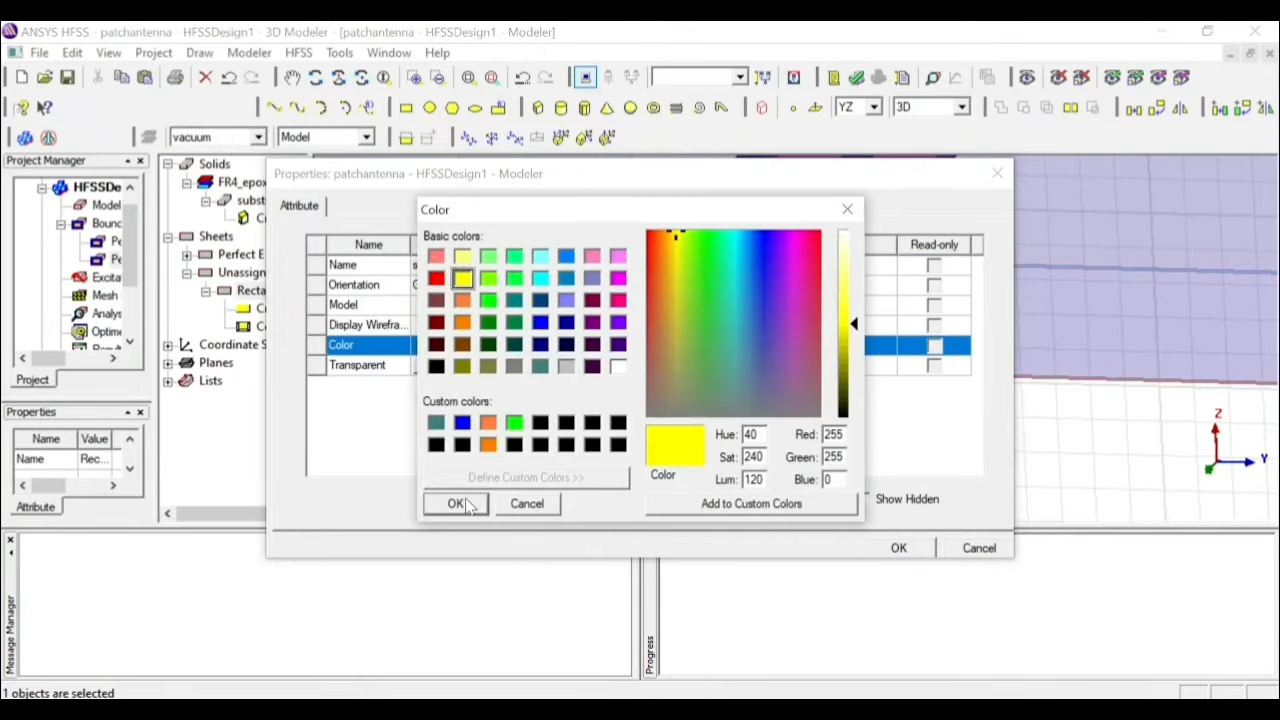
pyautogui.click(470, 507)
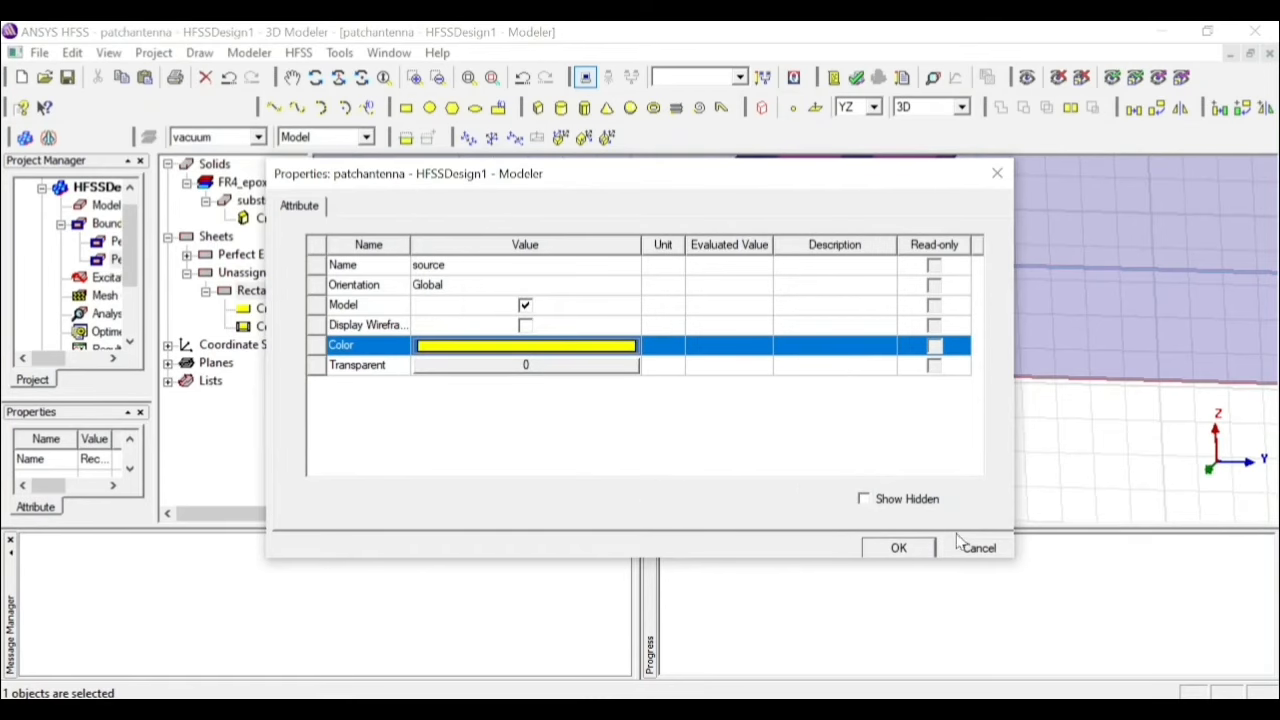
pyautogui.click(930, 549)
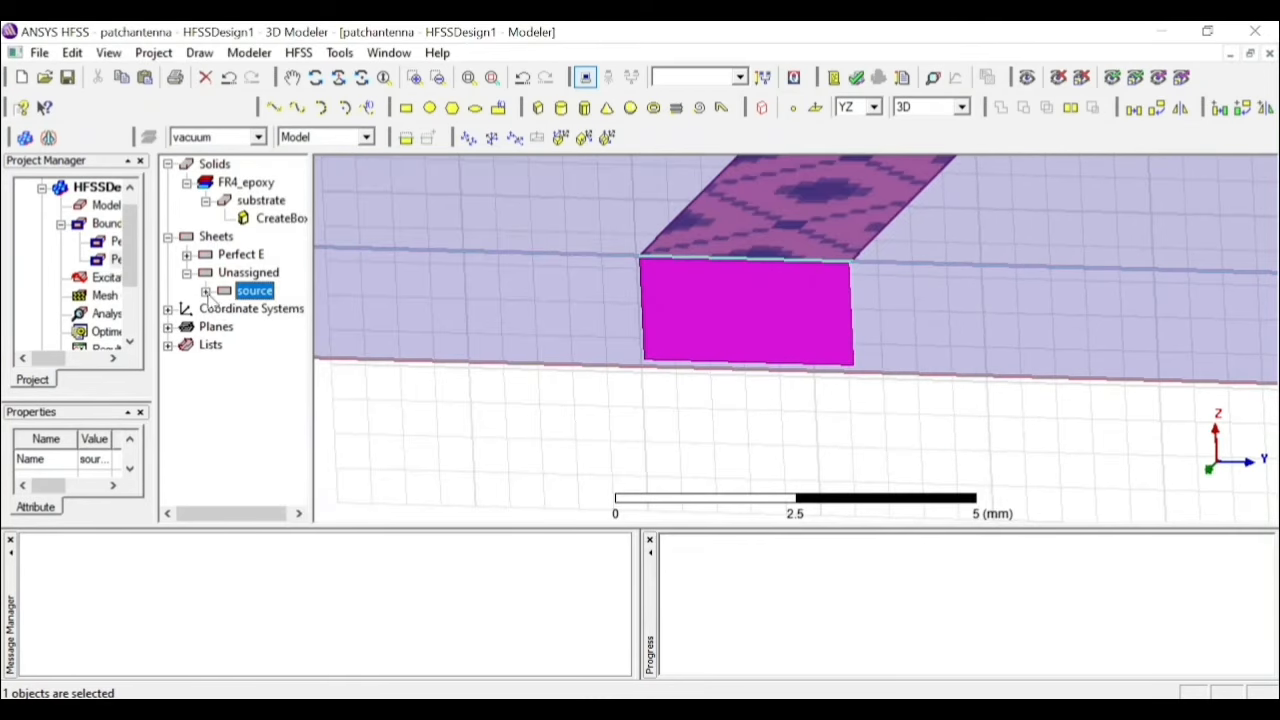
# Resize the source rectangle to a YSize of 3.059 mm and a ZSize of -1.6 mm
pyautogui.doubleClick(256, 311)
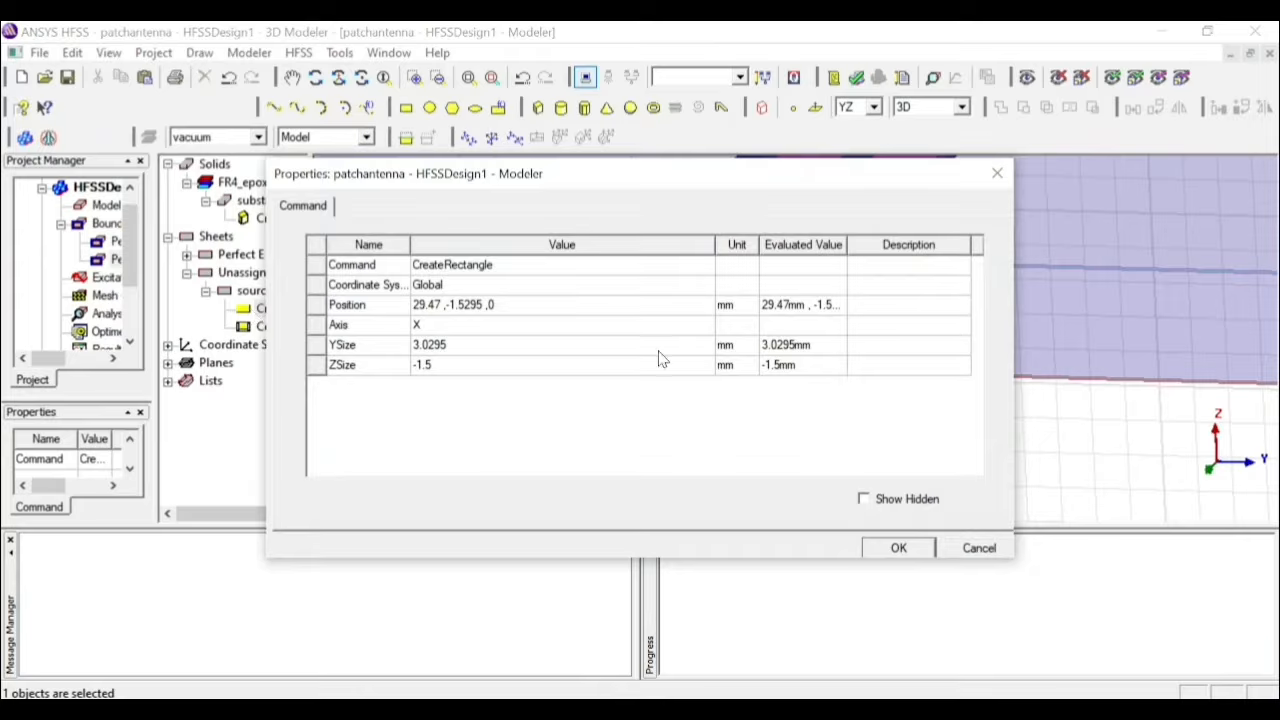
pyautogui.click(996, 176)
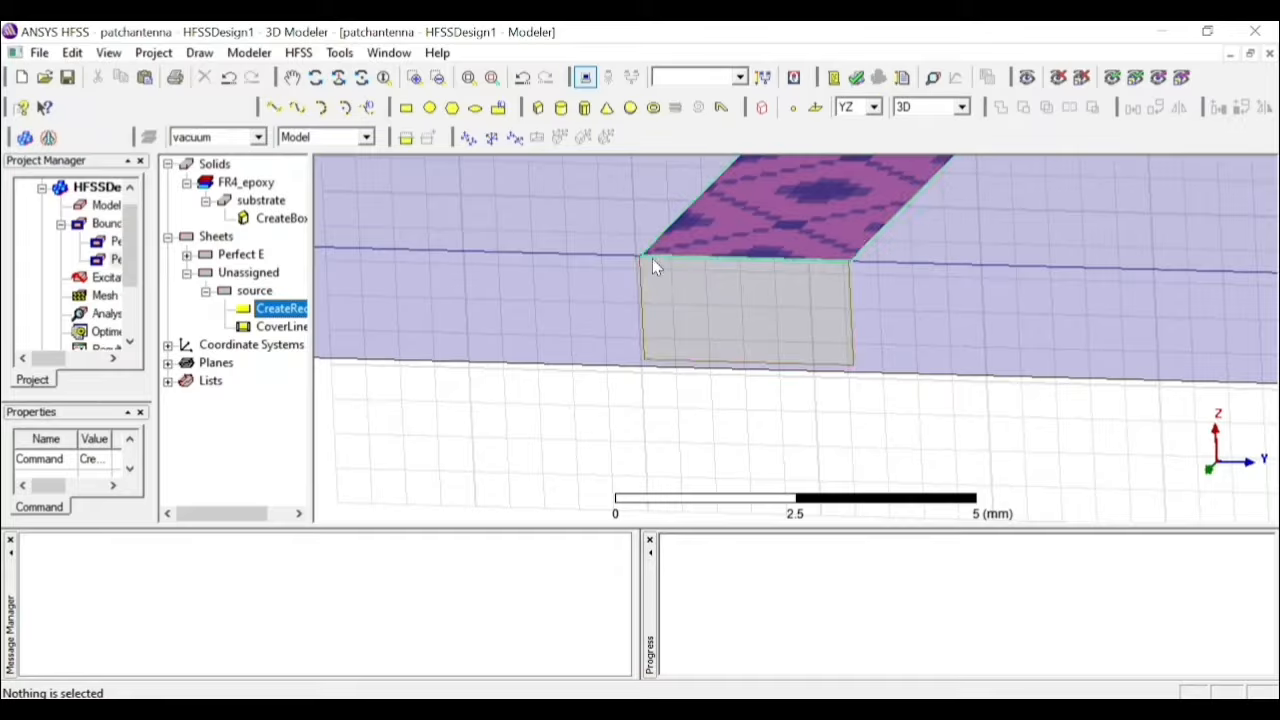
pyautogui.doubleClick(300, 311)
pyautogui.click(528, 305)
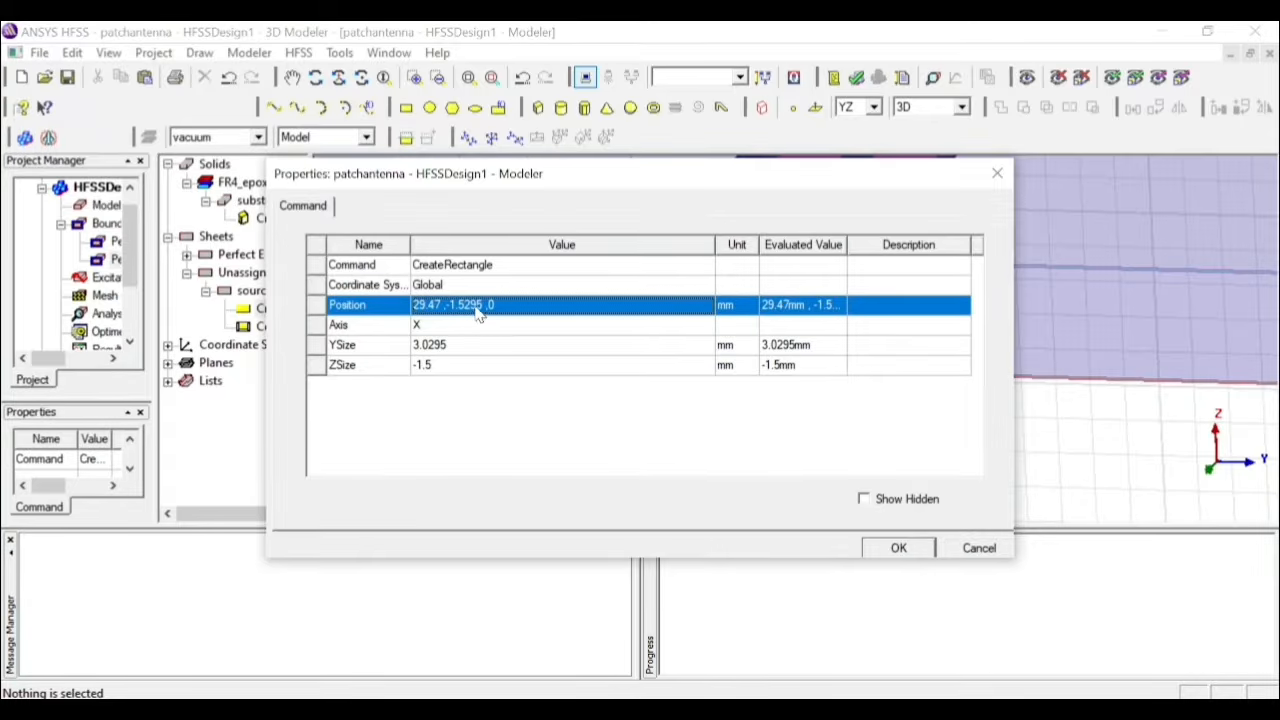
pyautogui.click(480, 306)
pyautogui.click(484, 305)
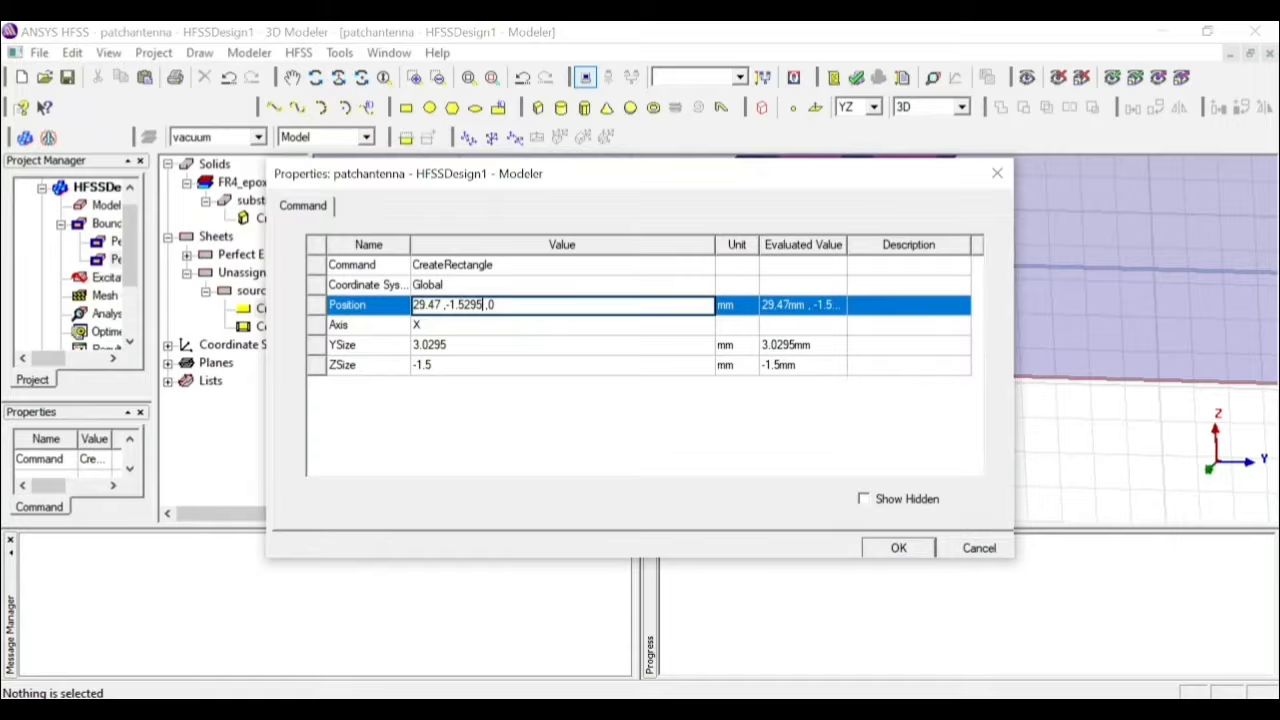
pyautogui.click(444, 353)
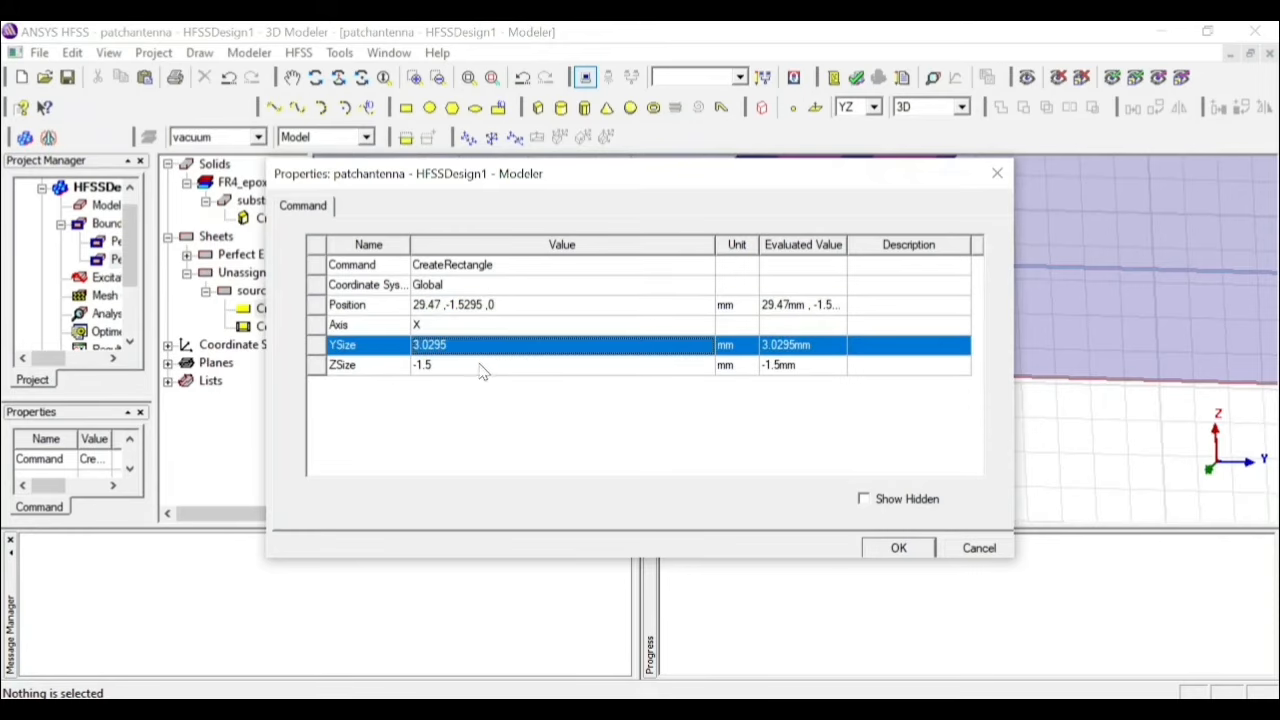
pyautogui.click(466, 349)
pyautogui.click(466, 349)
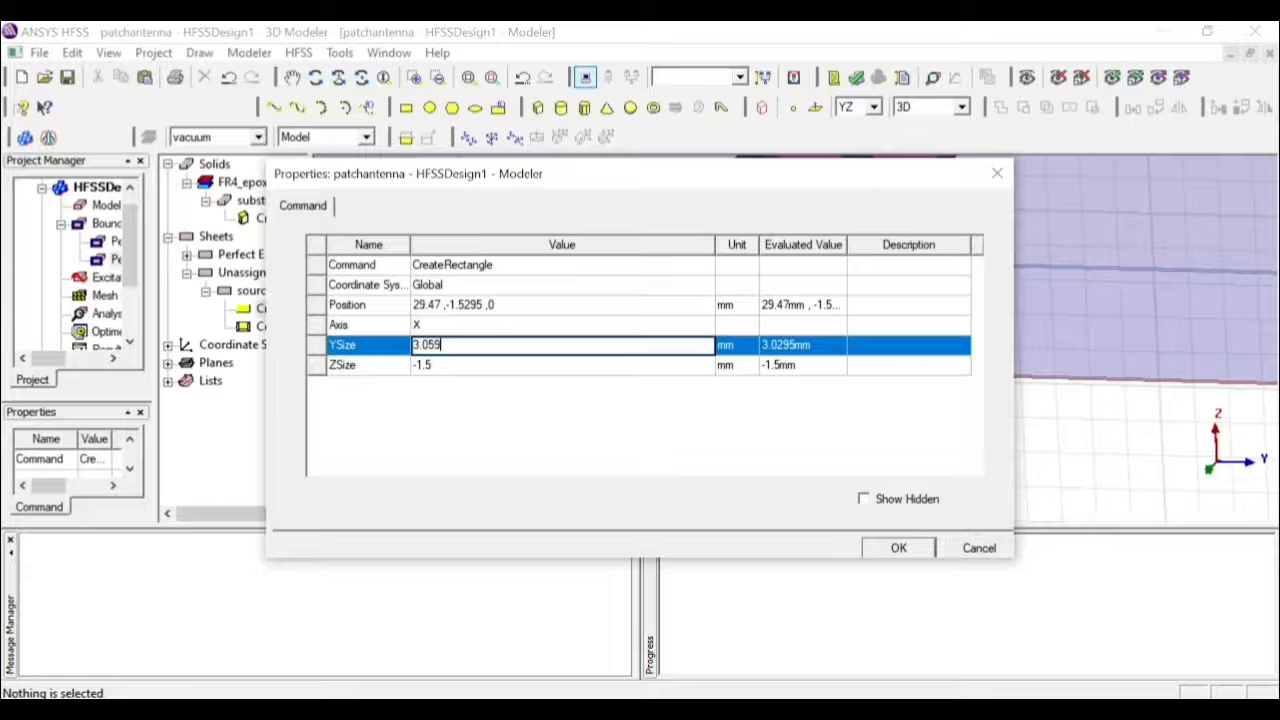
pyautogui.click(450, 366)
pyautogui.click(450, 366)
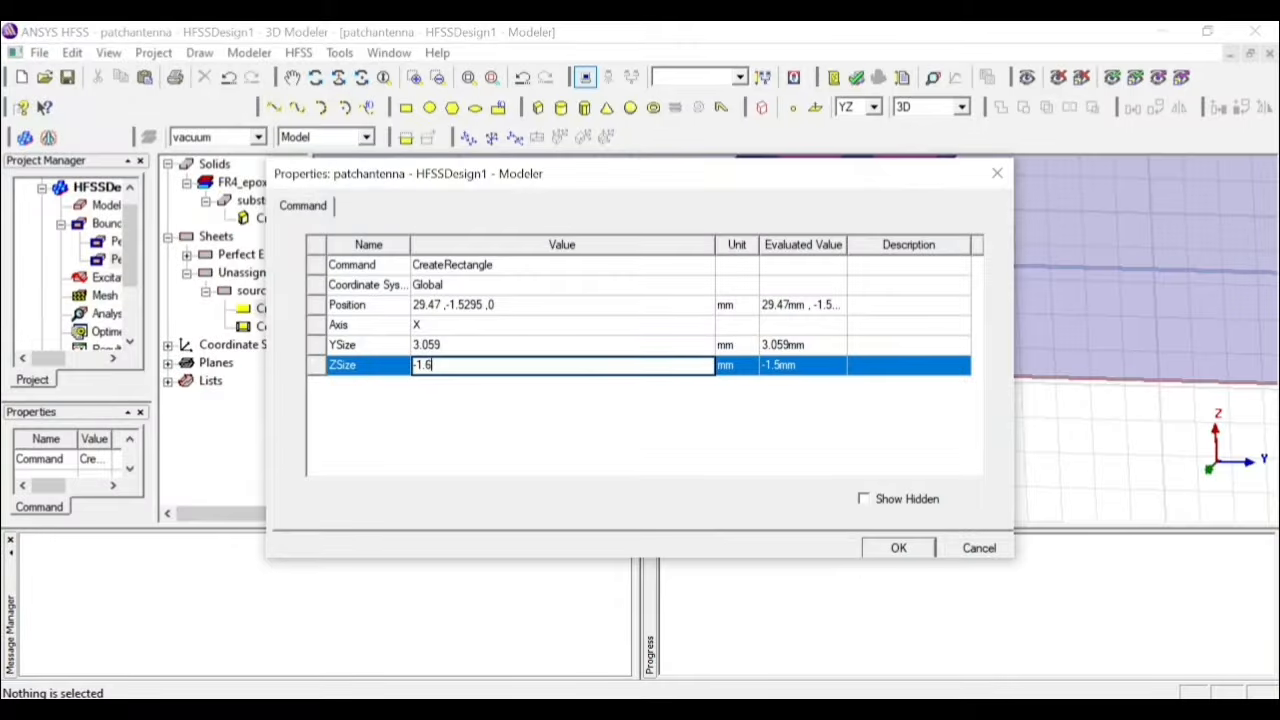
pyautogui.click(908, 548)
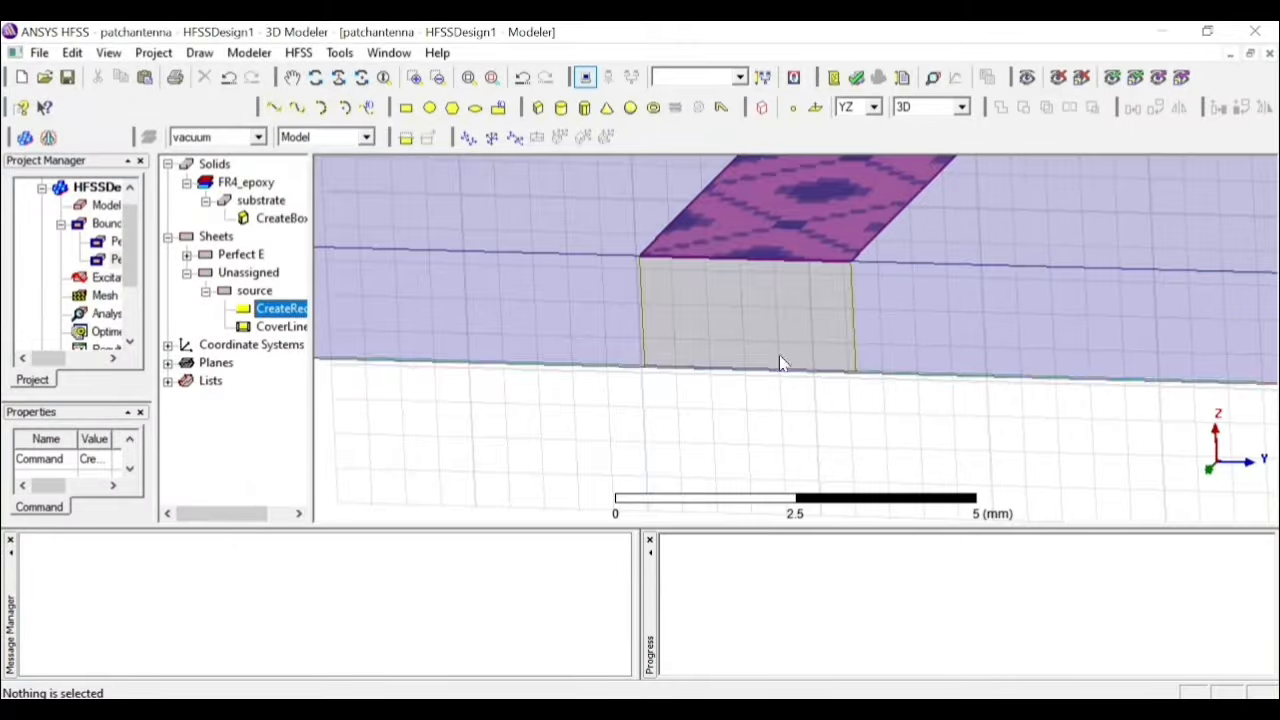
pyautogui.click(780, 480)
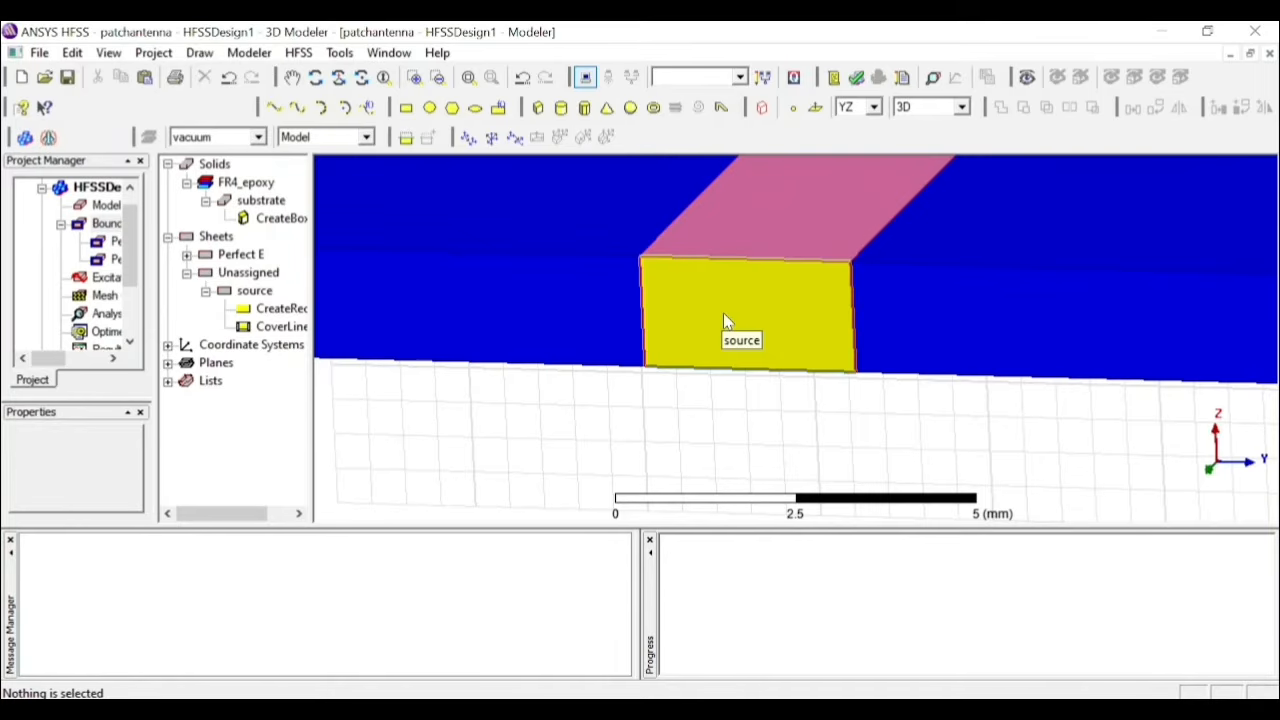
# Start a Lumped Port excitation named 1 on the source sheet with 50 ohm resistance and 0 ohm reactance
pyautogui.click(262, 296)
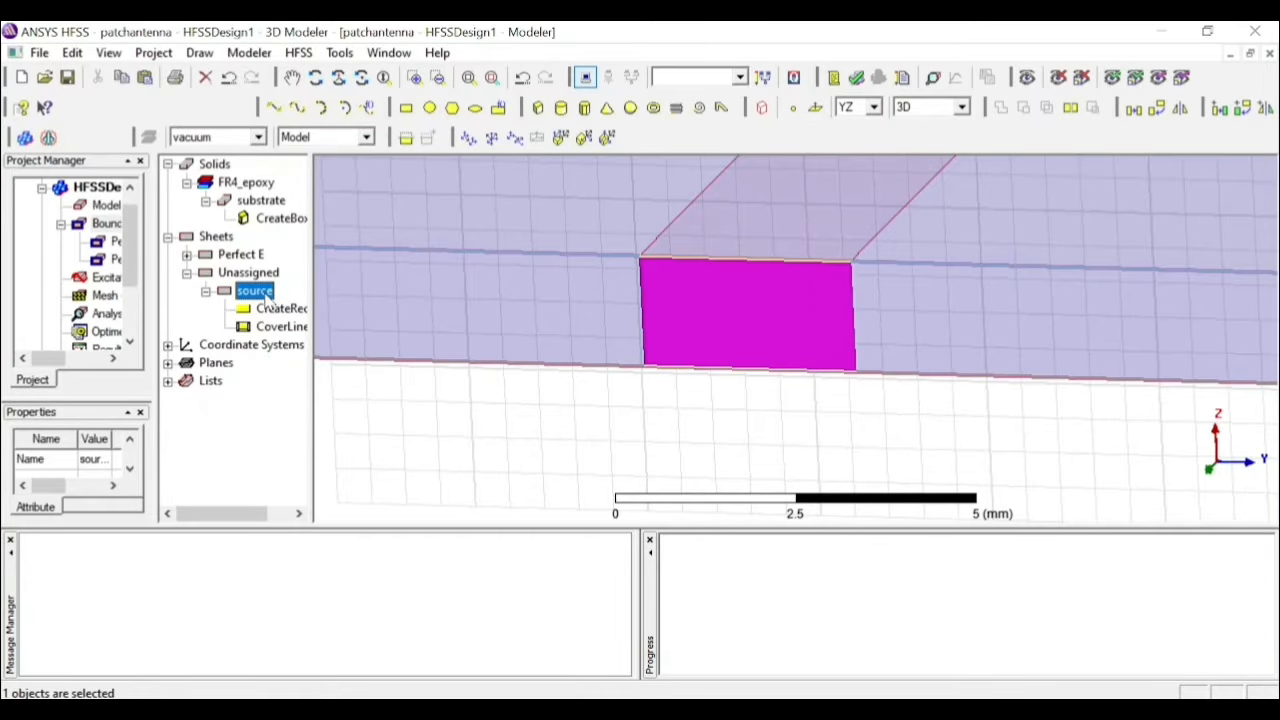
pyautogui.rightClick(266, 298)
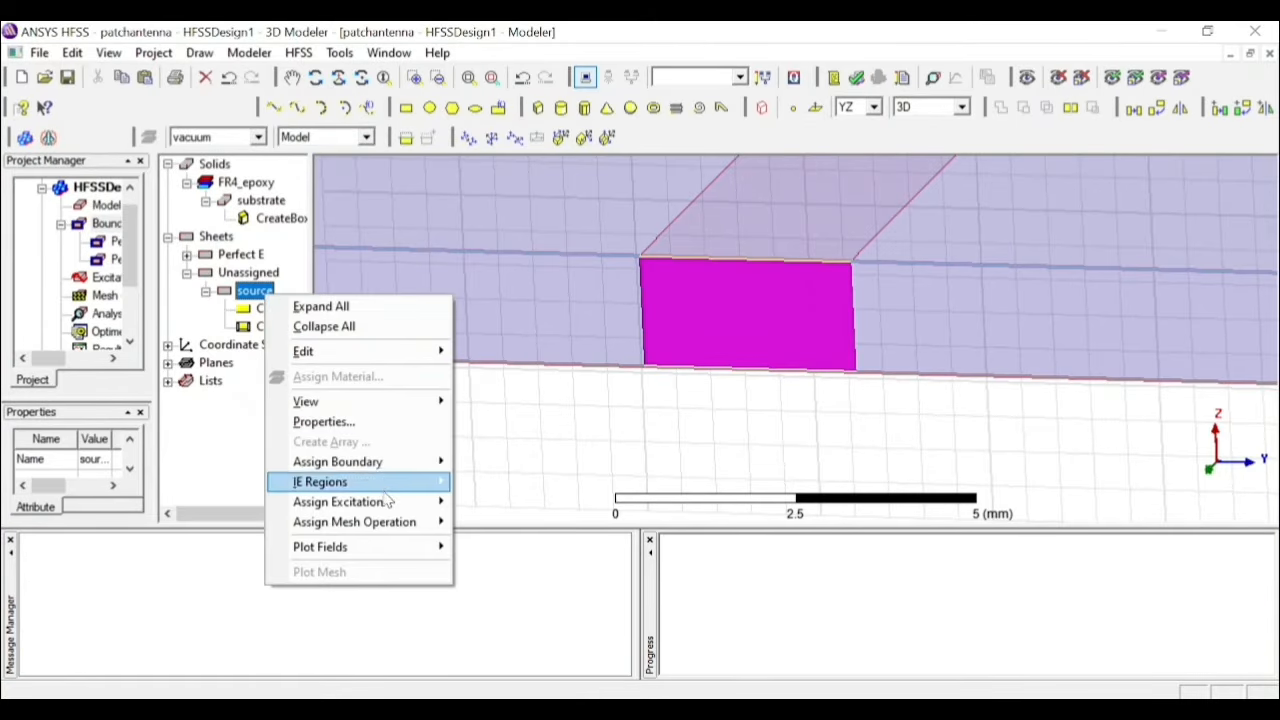
pyautogui.moveTo(388, 505)
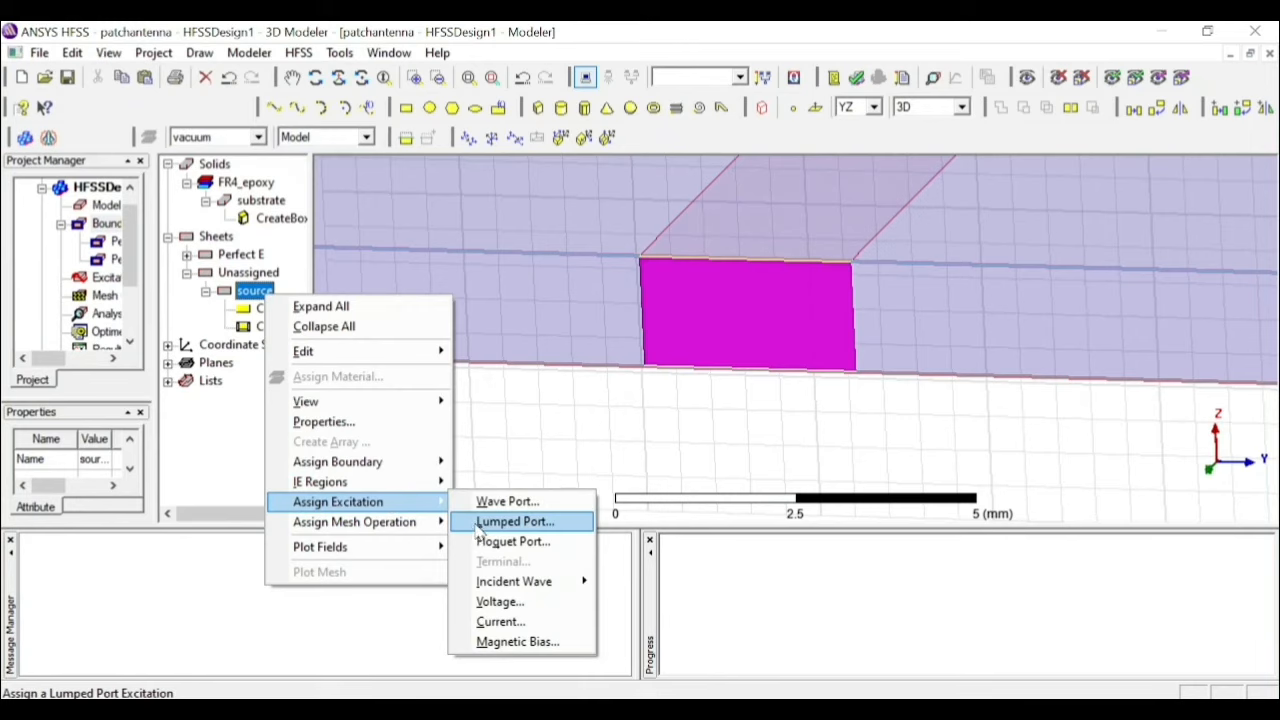
pyautogui.click(480, 528)
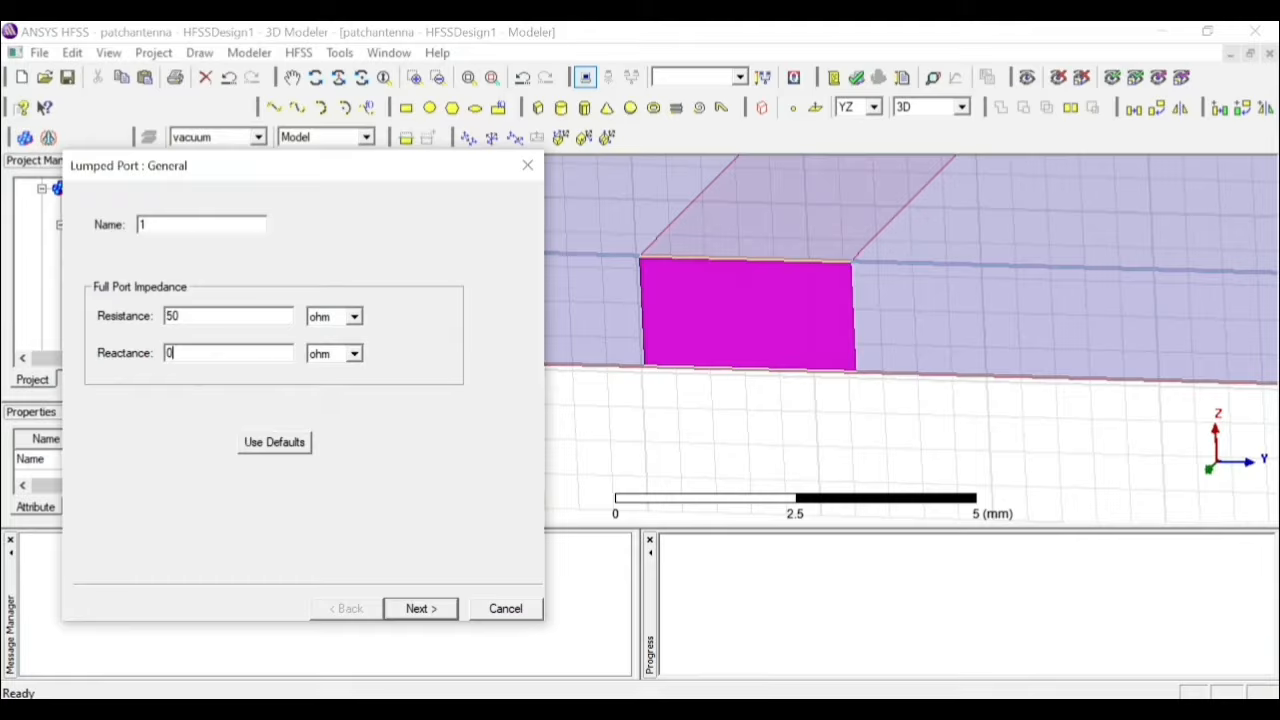
pyautogui.click(422, 608)
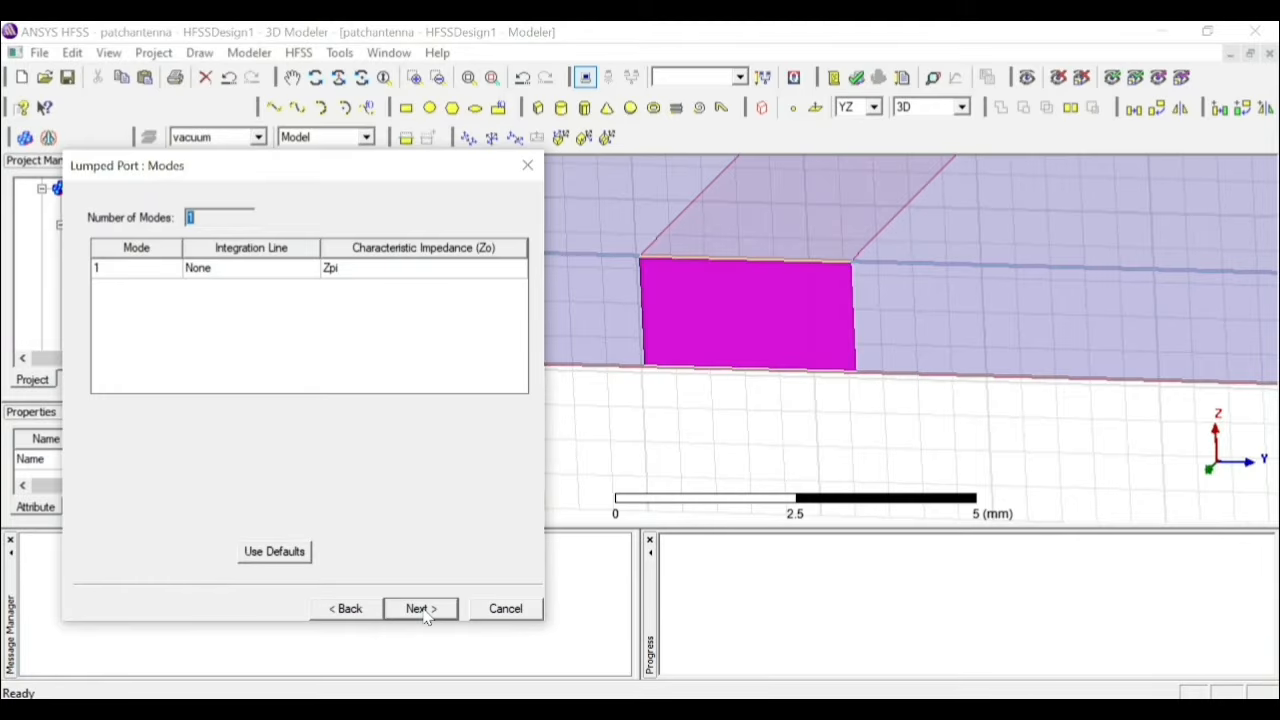
# Define the port's integration line from the source's lower edge midpoint to its upper edge midpoint, and finish with all modes renormalized to 50 ohm
pyautogui.click(269, 277)
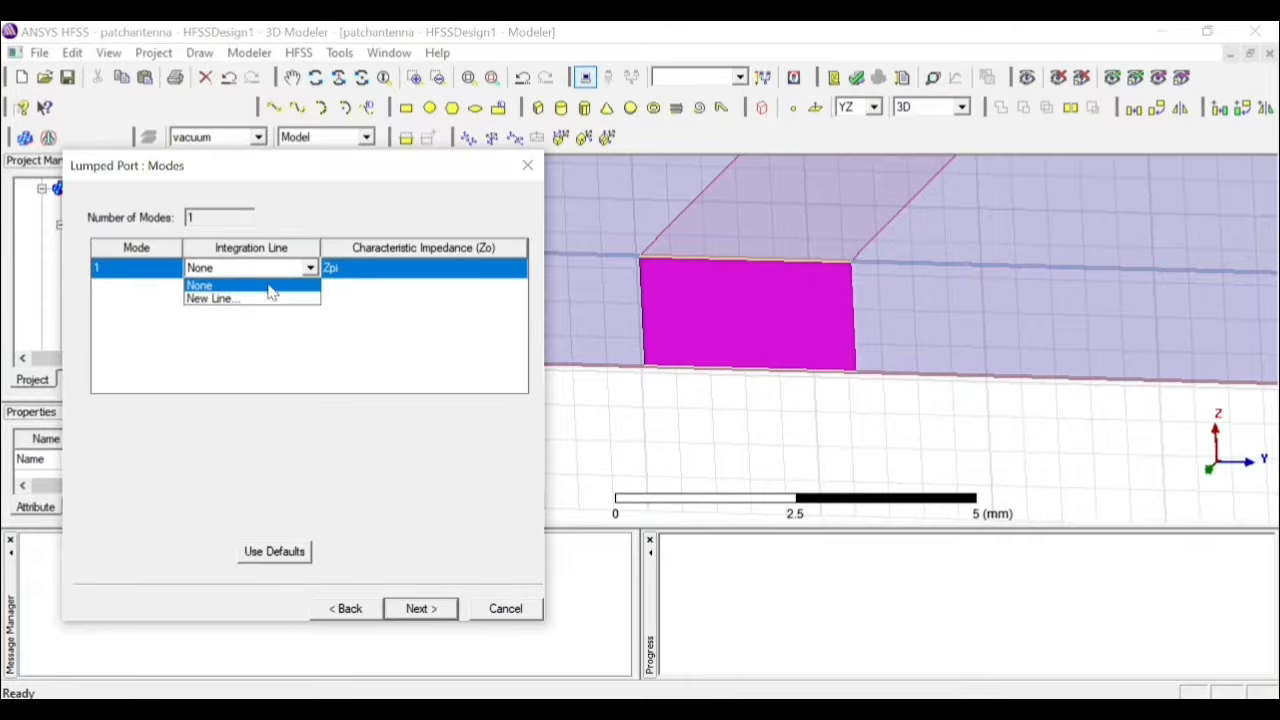
pyautogui.click(272, 298)
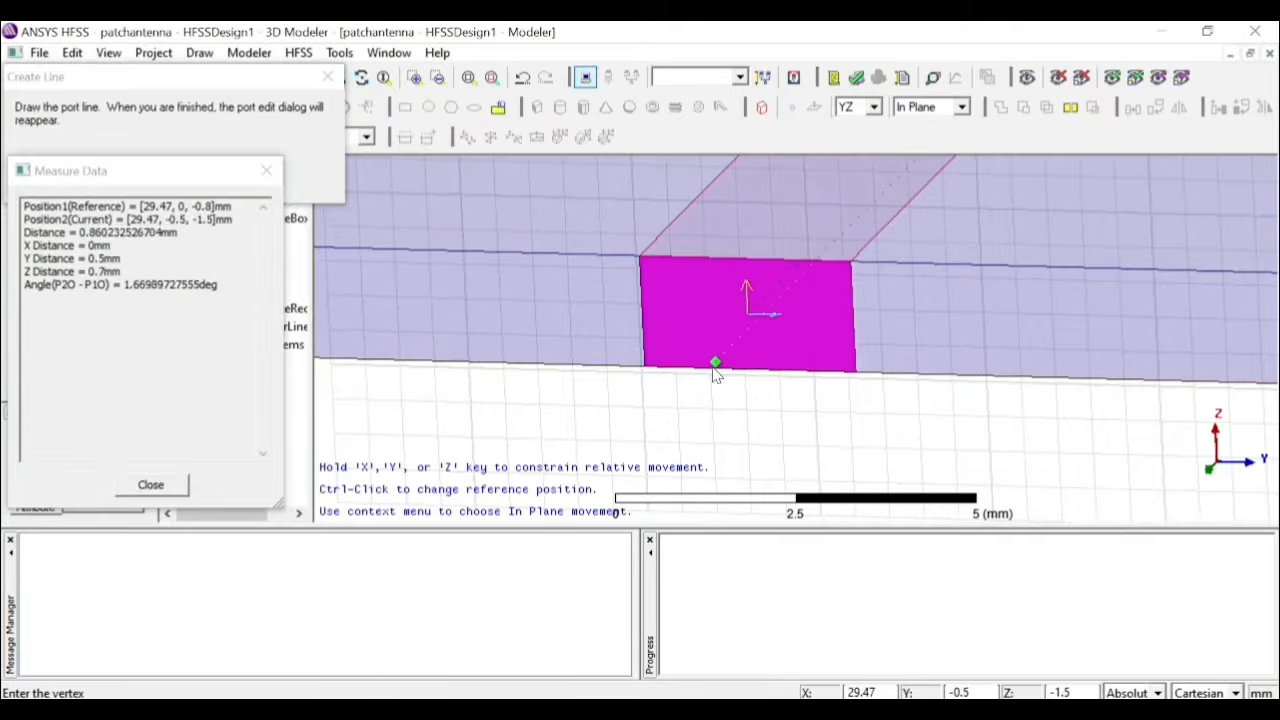
pyautogui.click(750, 370)
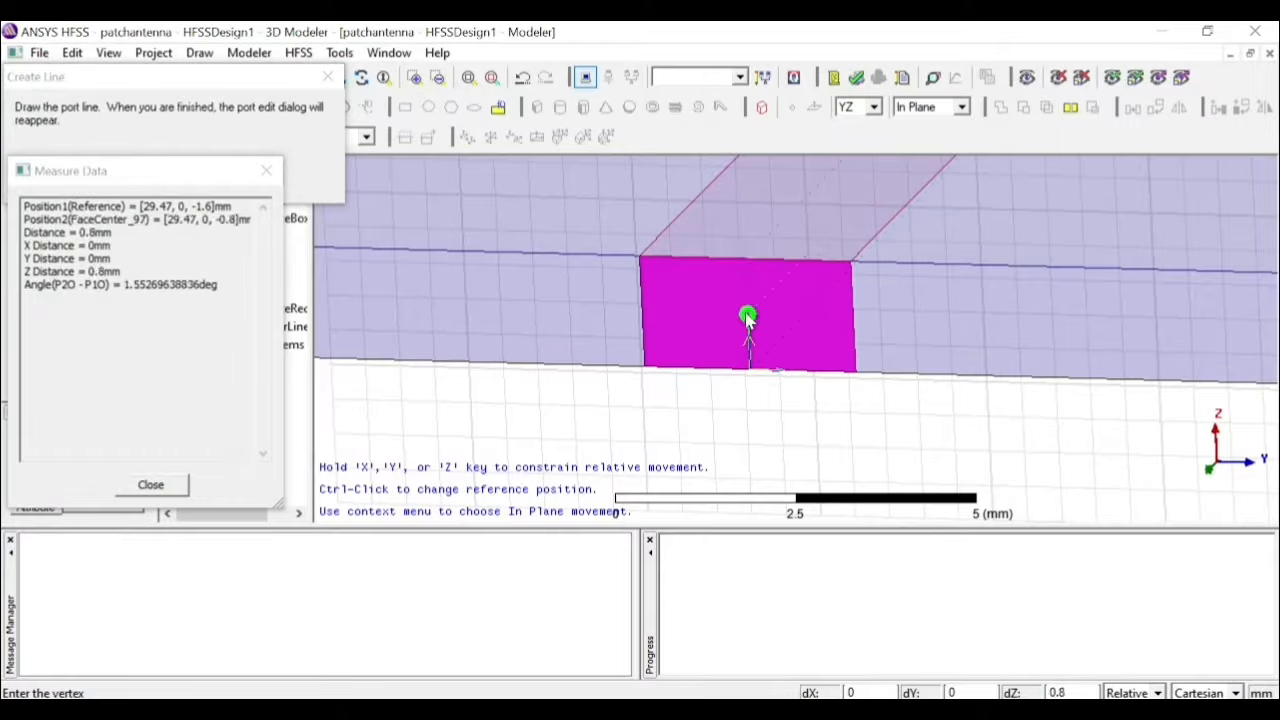
pyautogui.click(745, 260)
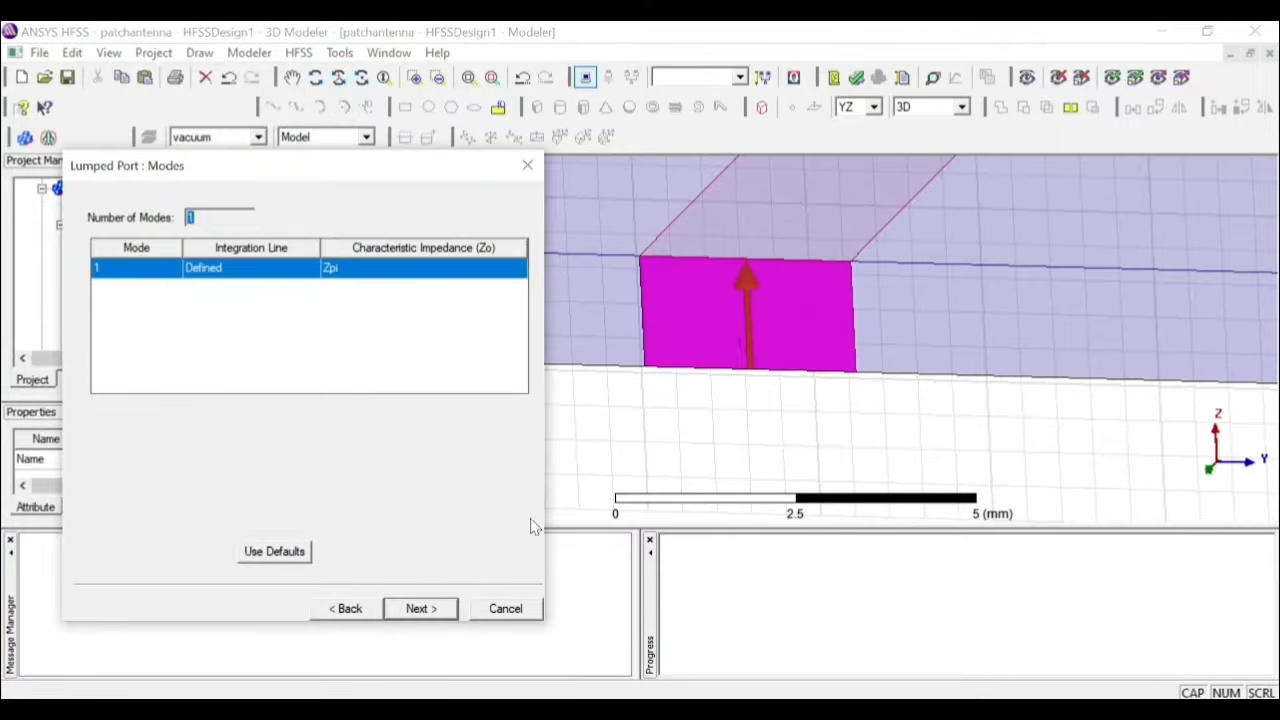
pyautogui.click(418, 609)
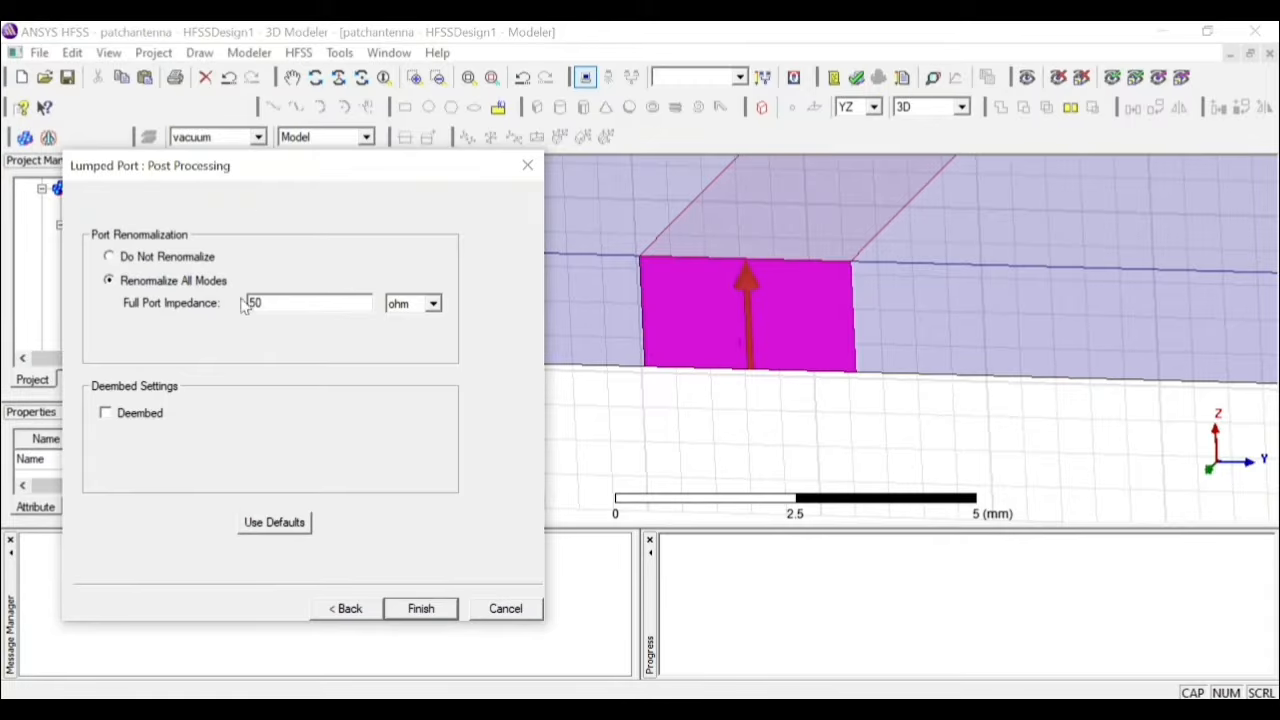
pyautogui.click(419, 609)
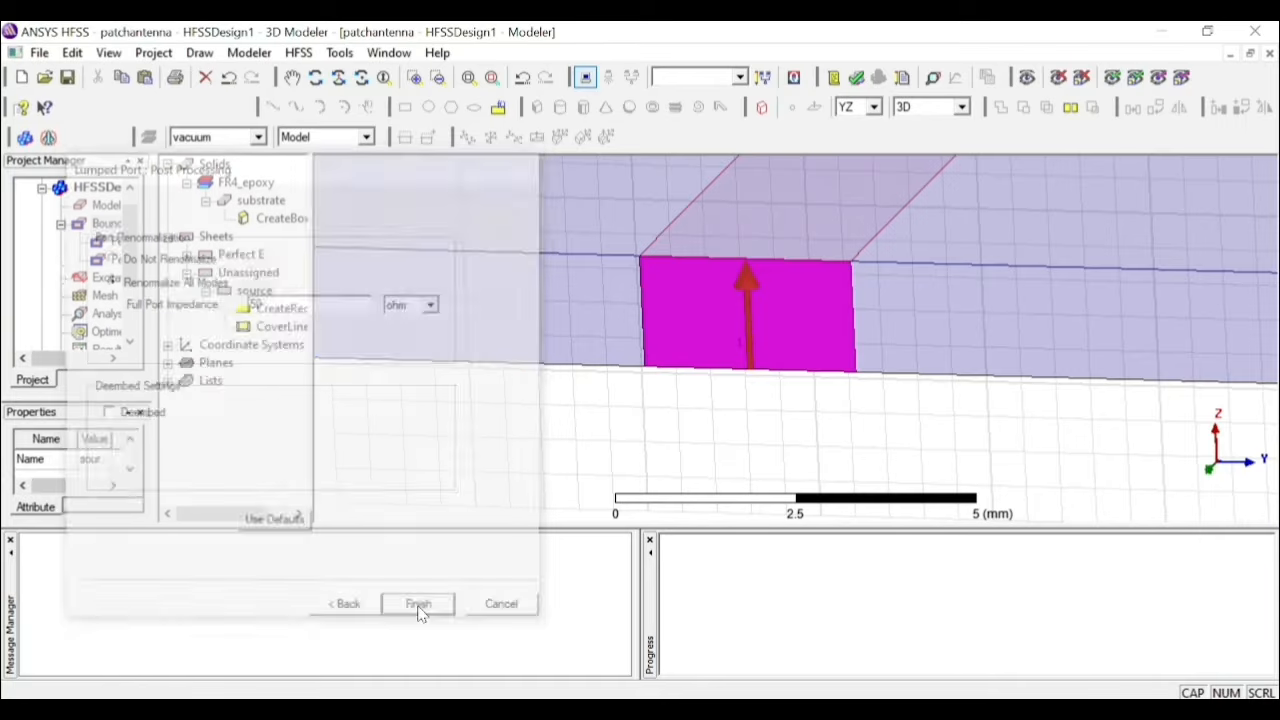
# Examine the surface and integration line that lumped port excitation 1 covers in the model
pyautogui.click(61, 278)
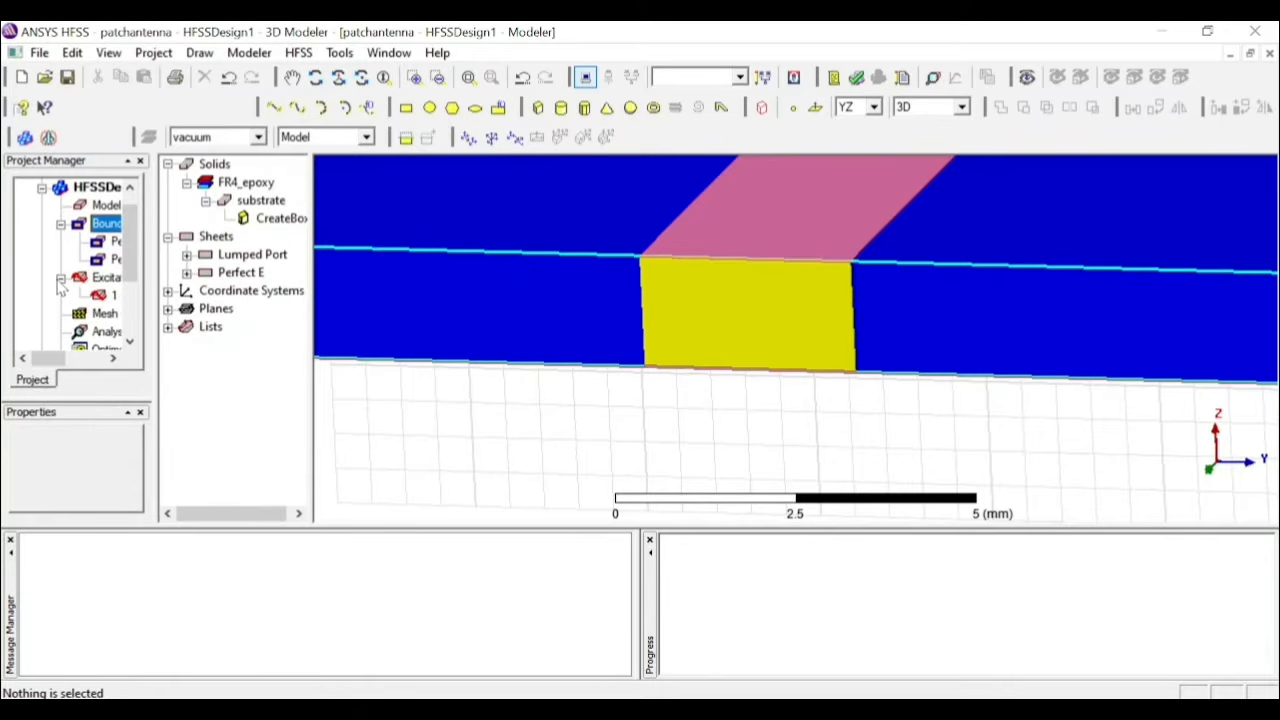
pyautogui.click(108, 297)
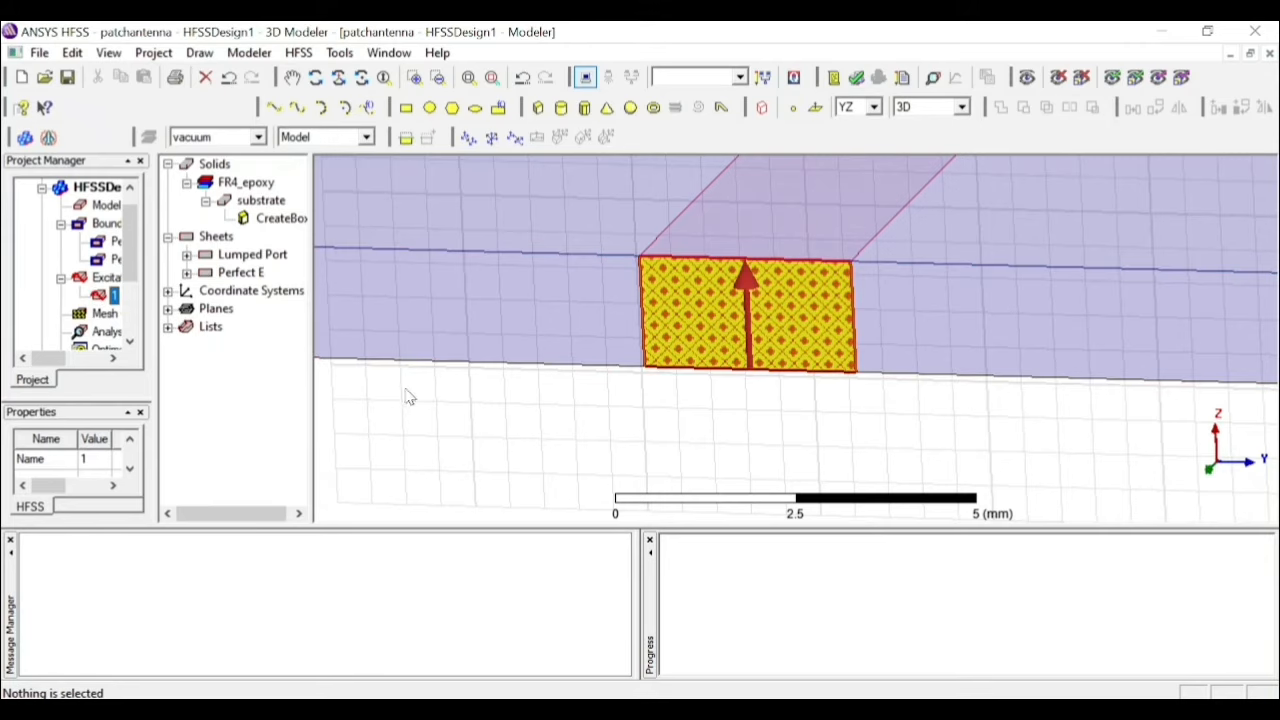
pyautogui.click(442, 418)
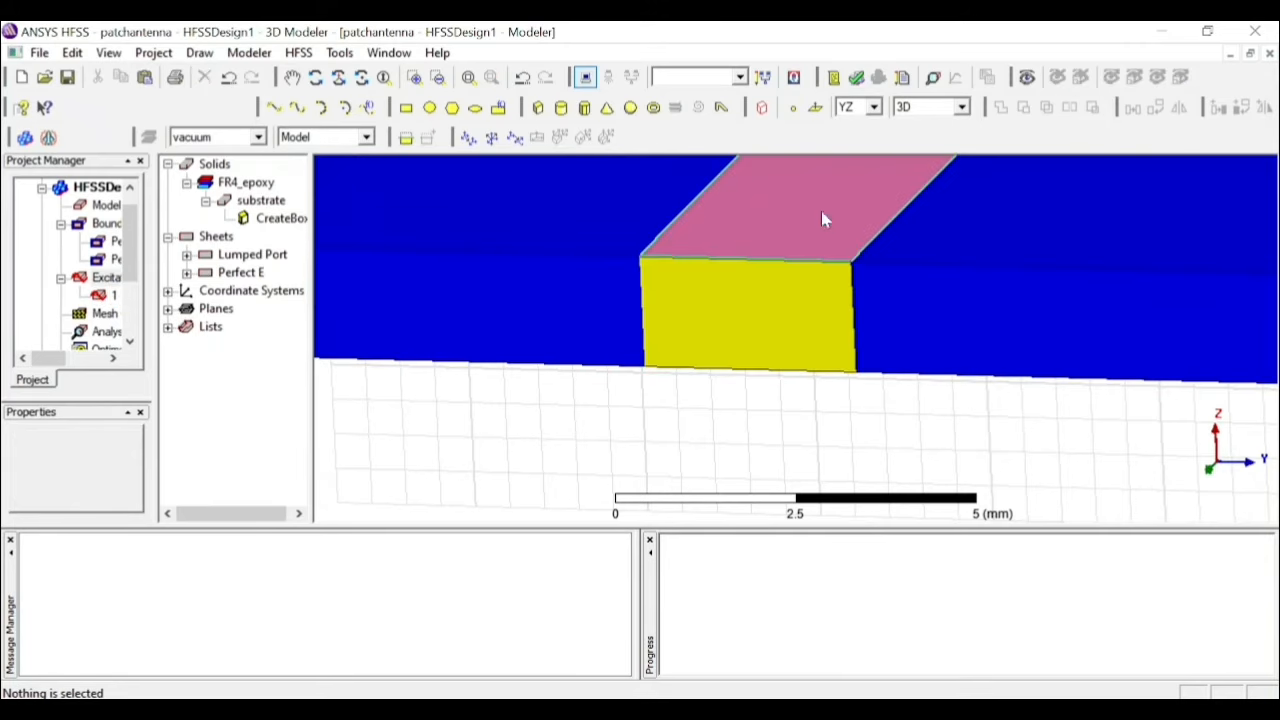
# Draw a small box beside the substrate using the XY drawing plane, with a base corner at about (-12, -26, 0) mm
pyautogui.click(468, 77)
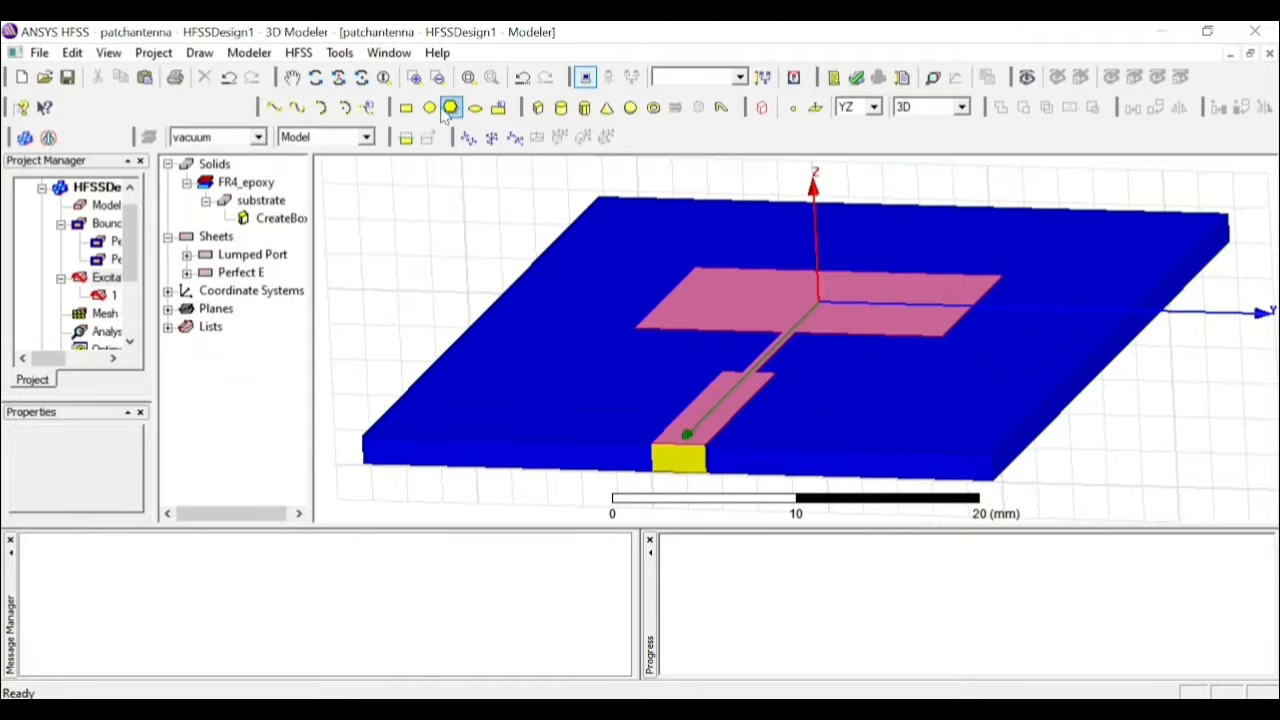
pyautogui.click(468, 77)
pyautogui.click(875, 107)
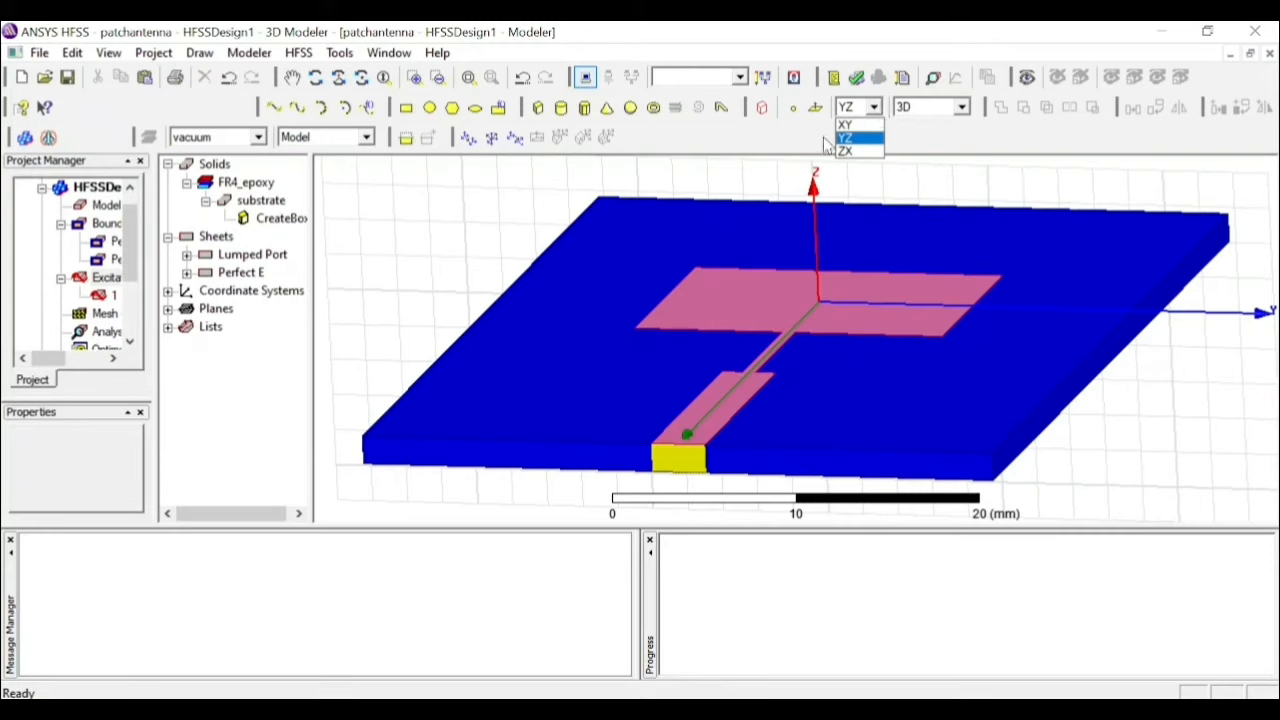
pyautogui.click(845, 127)
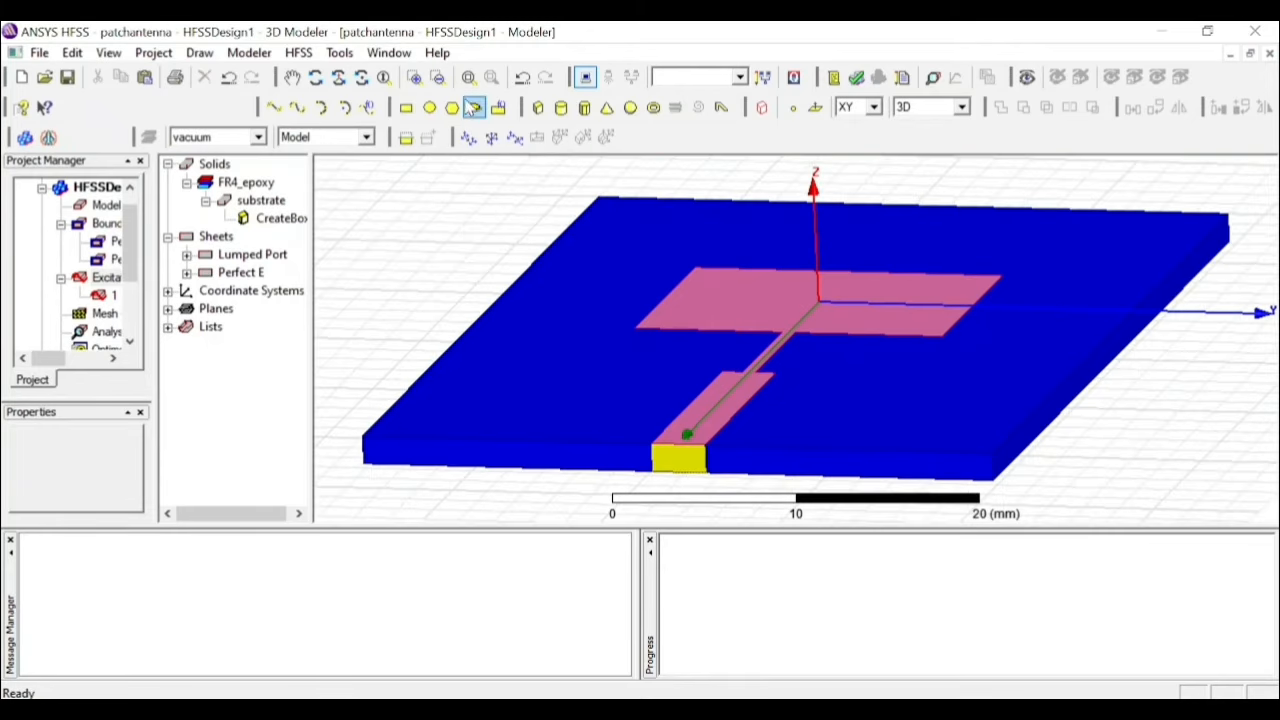
pyautogui.click(557, 109)
pyautogui.press('Escape')
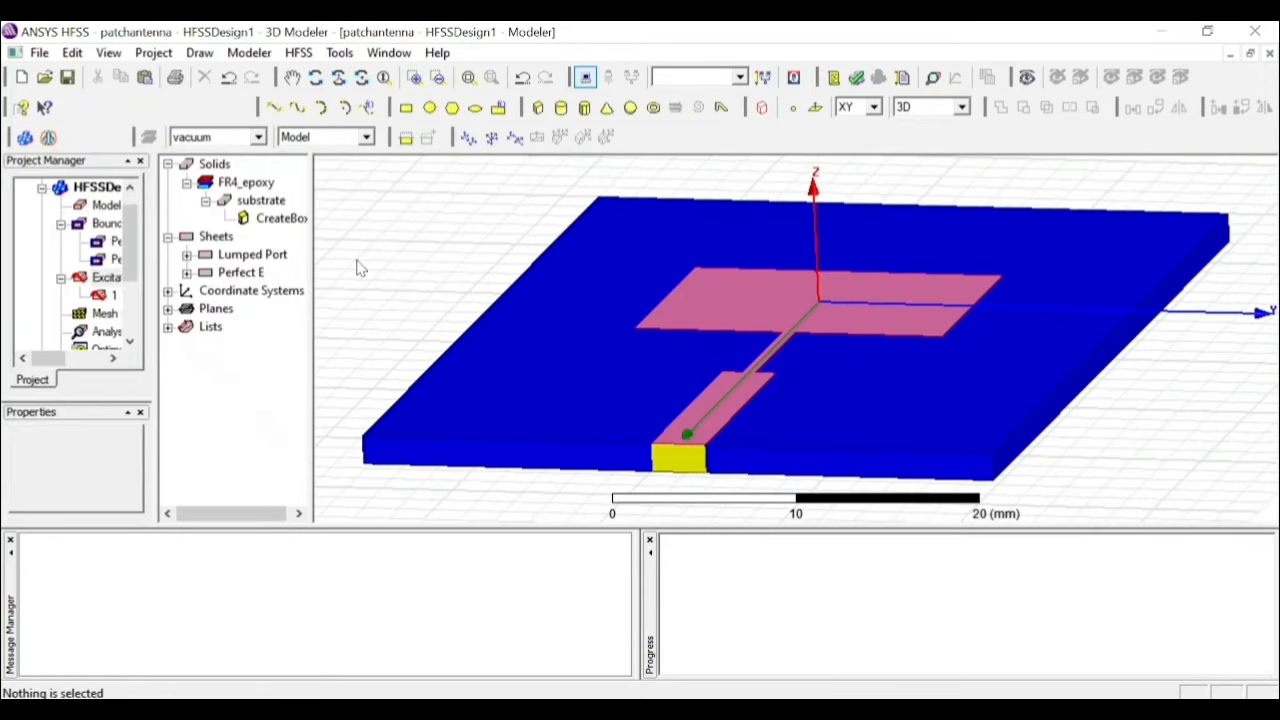
pyautogui.click(536, 108)
pyautogui.click(412, 226)
pyautogui.click(422, 232)
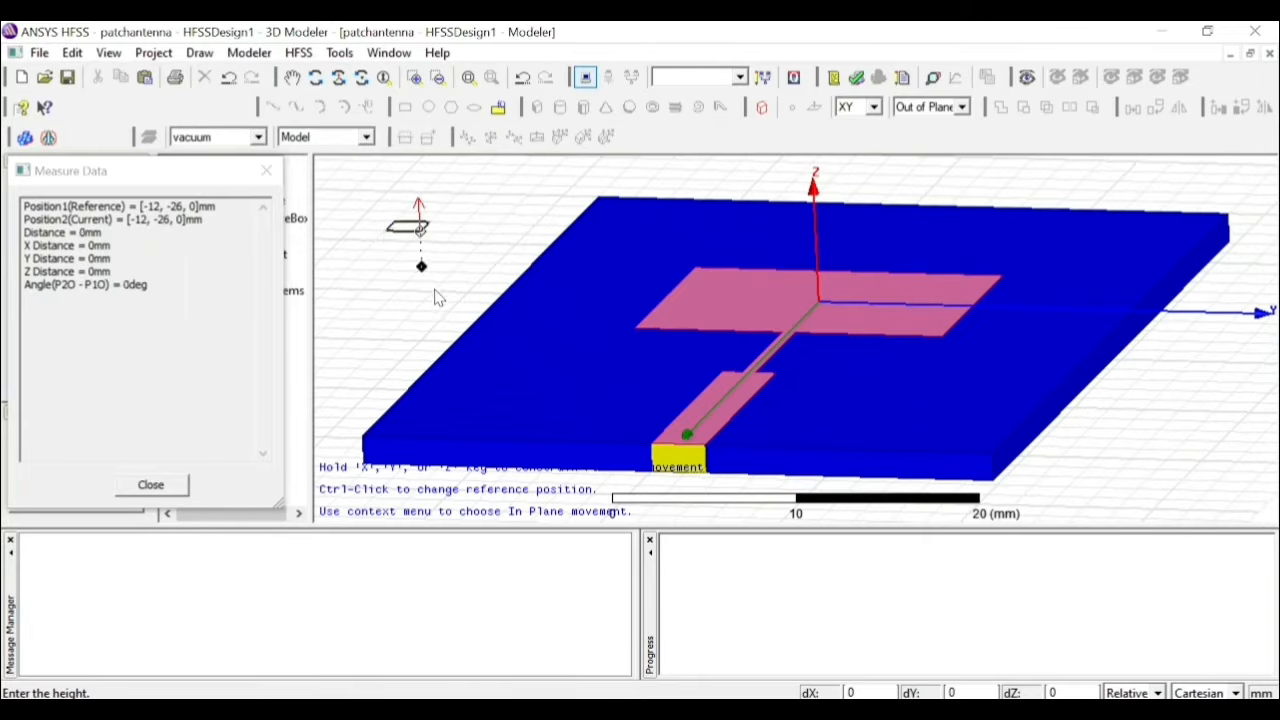
pyautogui.click(421, 300)
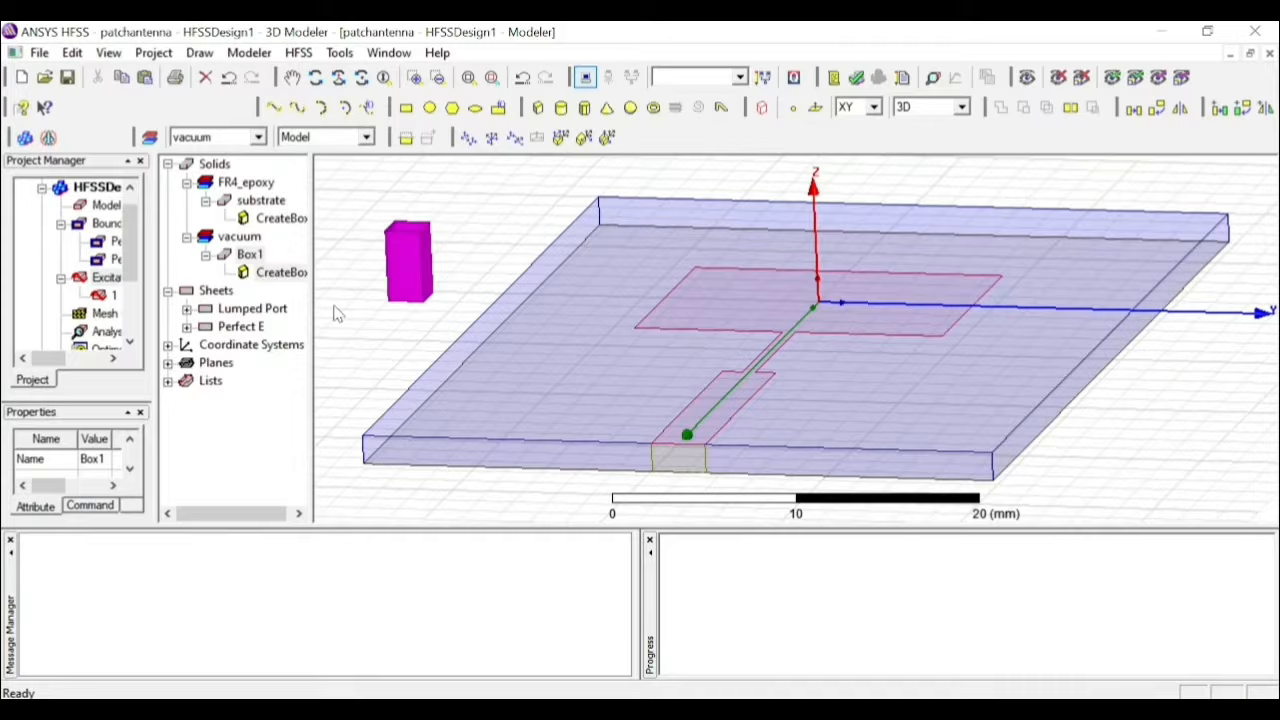
# Rename the new box beside the substrate as radiation and keep vacuum as its material
pyautogui.doubleClick(250, 254)
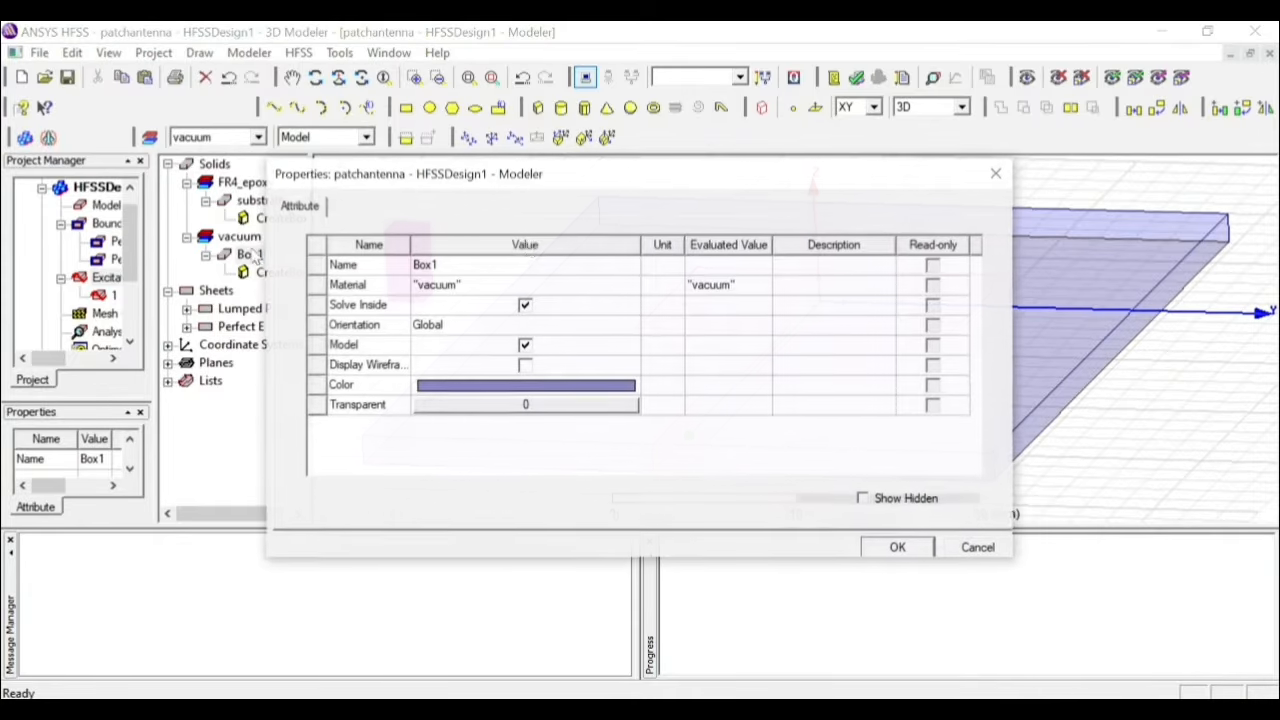
pyautogui.click(528, 264)
pyautogui.write('radiation')
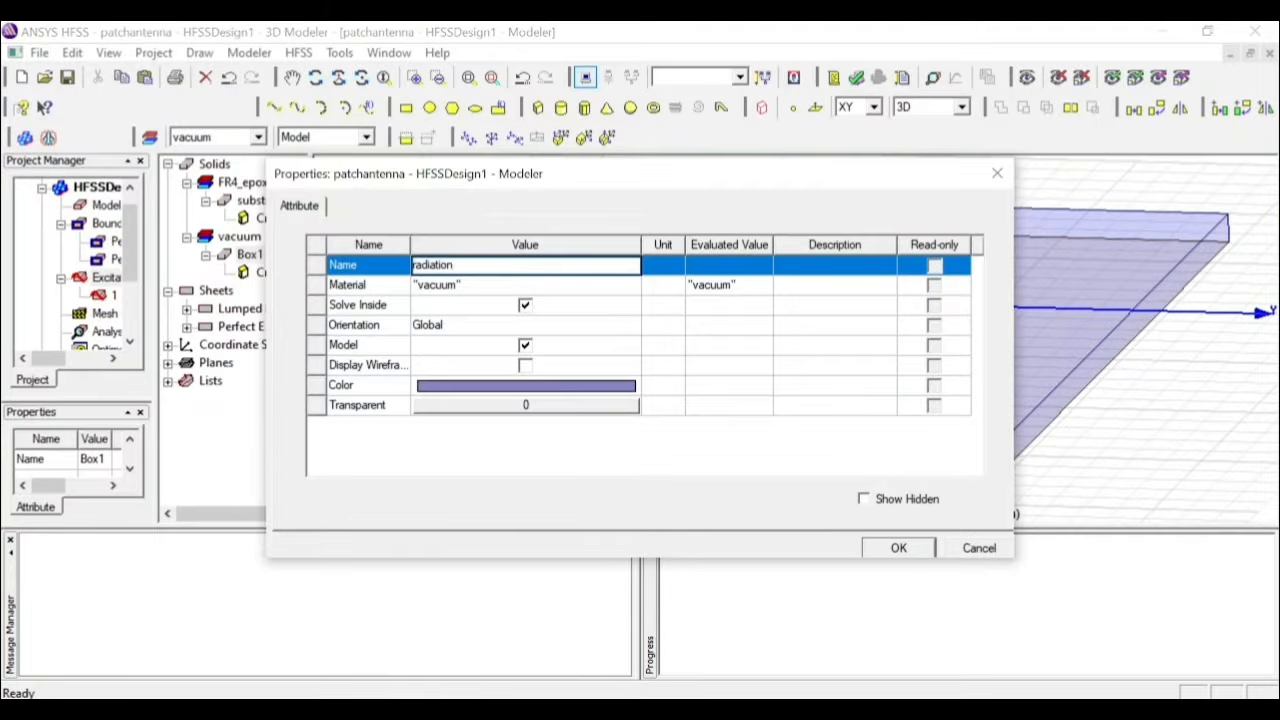
pyautogui.click(530, 285)
pyautogui.click(528, 286)
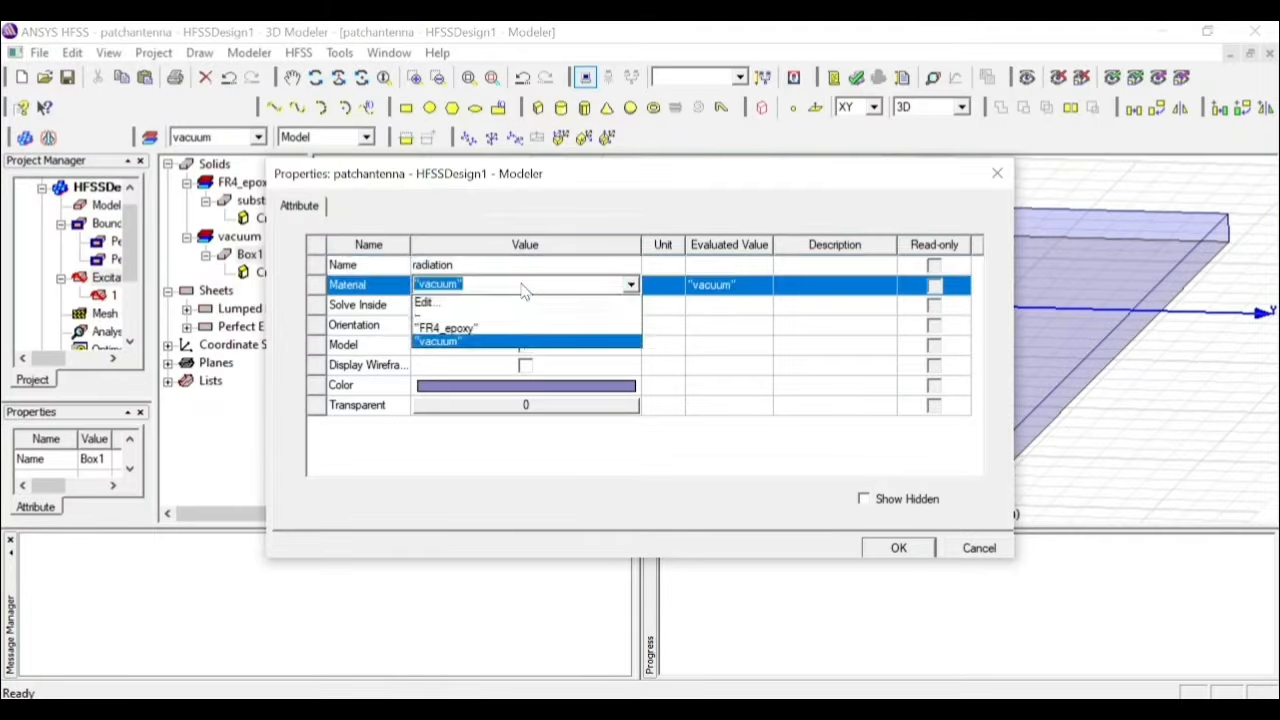
# Colour the radiation box cyan and set its transparency to 0.96
pyautogui.click(496, 392)
pyautogui.click(494, 390)
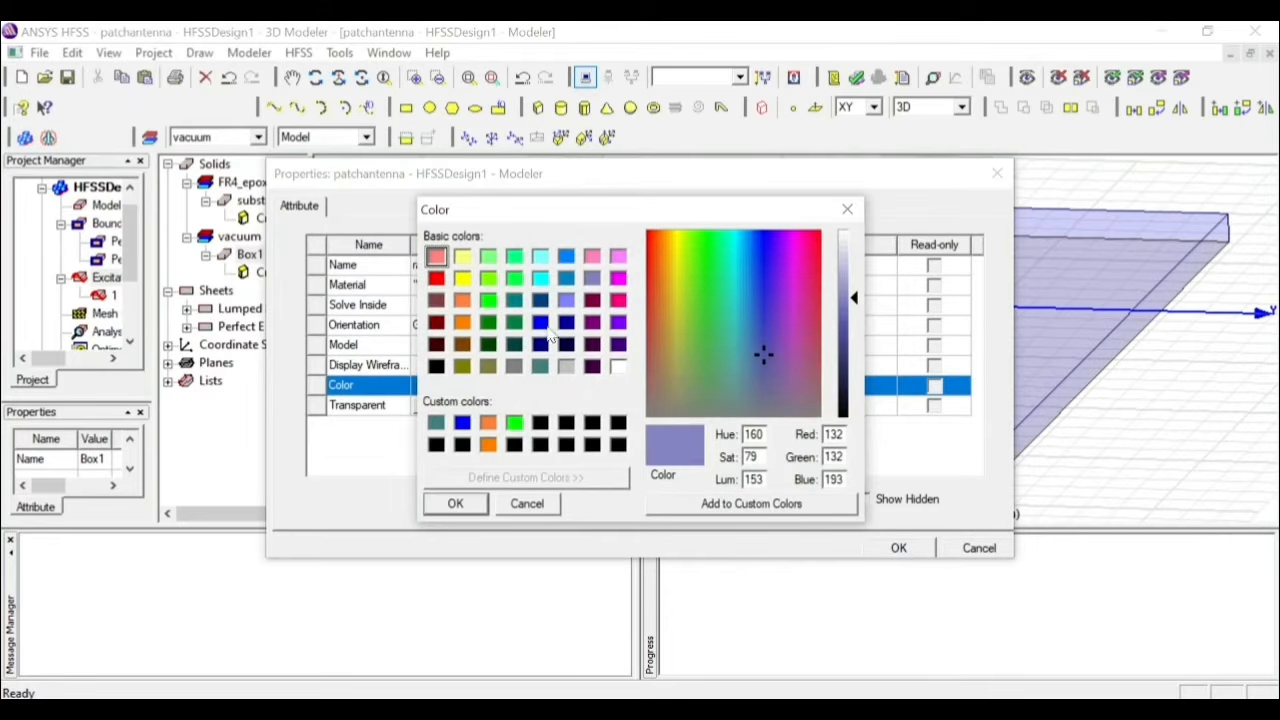
pyautogui.click(540, 278)
pyautogui.click(455, 503)
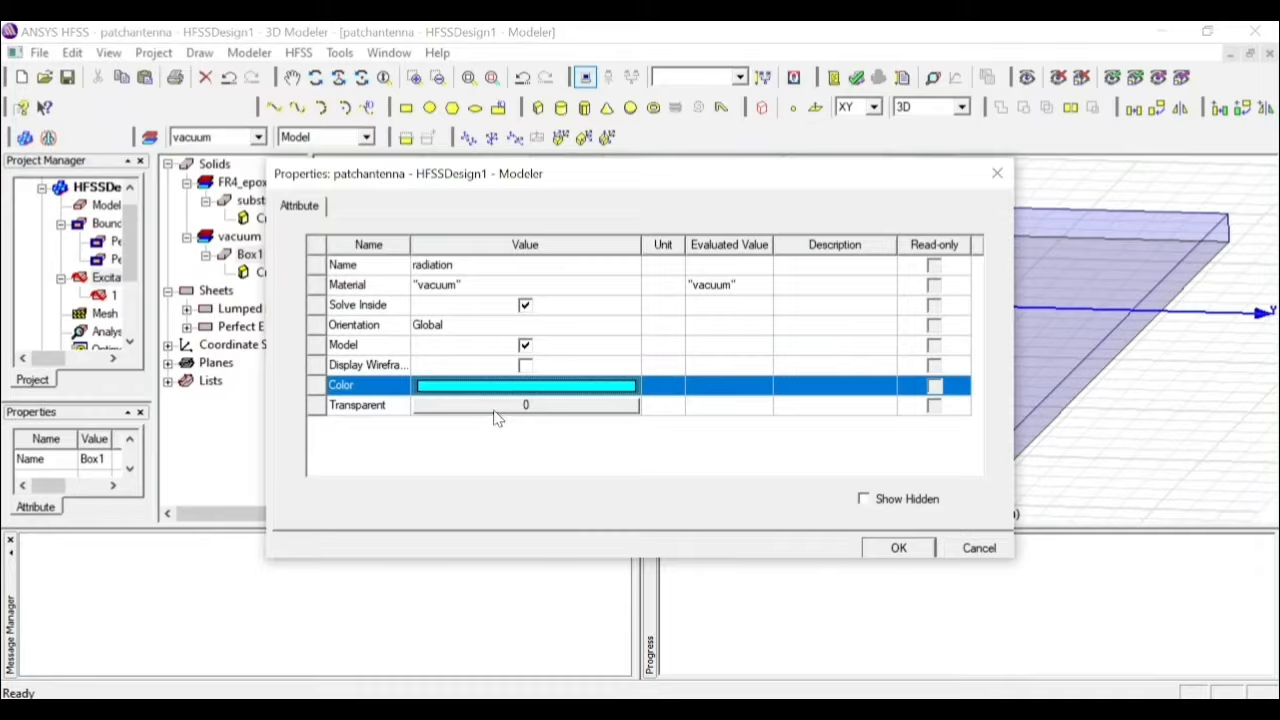
pyautogui.click(496, 408)
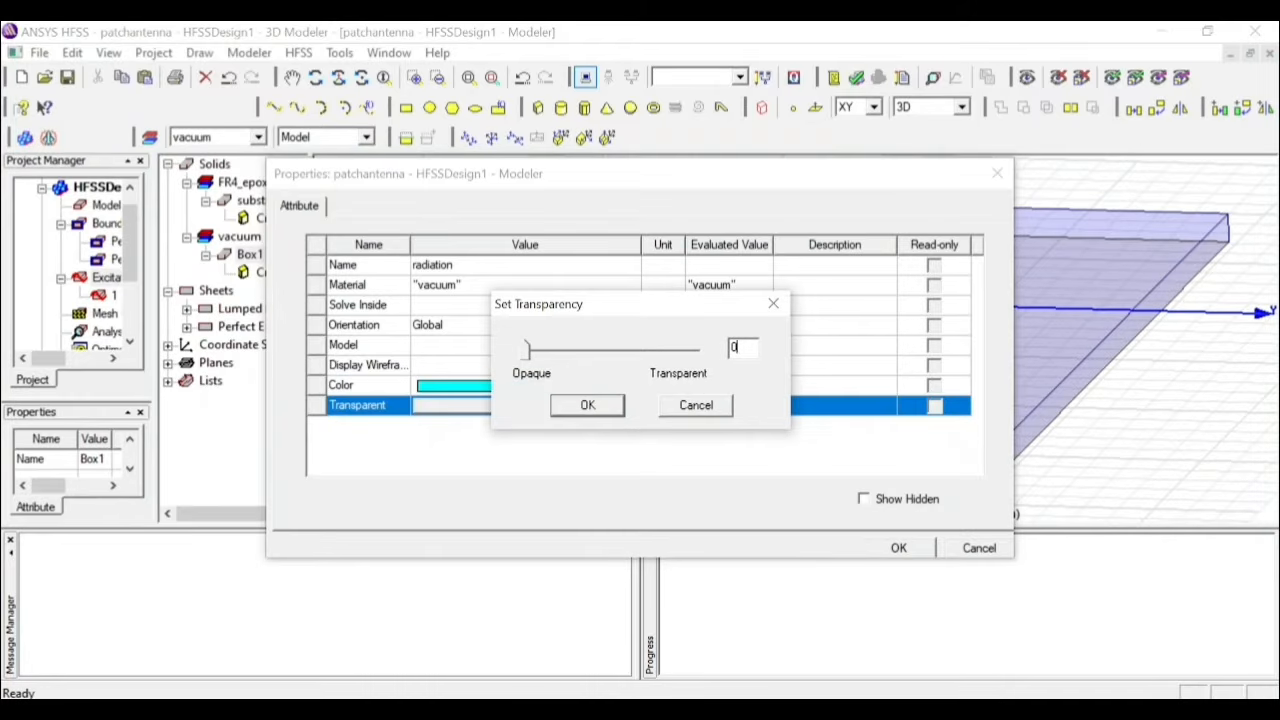
pyautogui.write('0.96')
pyautogui.click(605, 408)
pyautogui.click(898, 547)
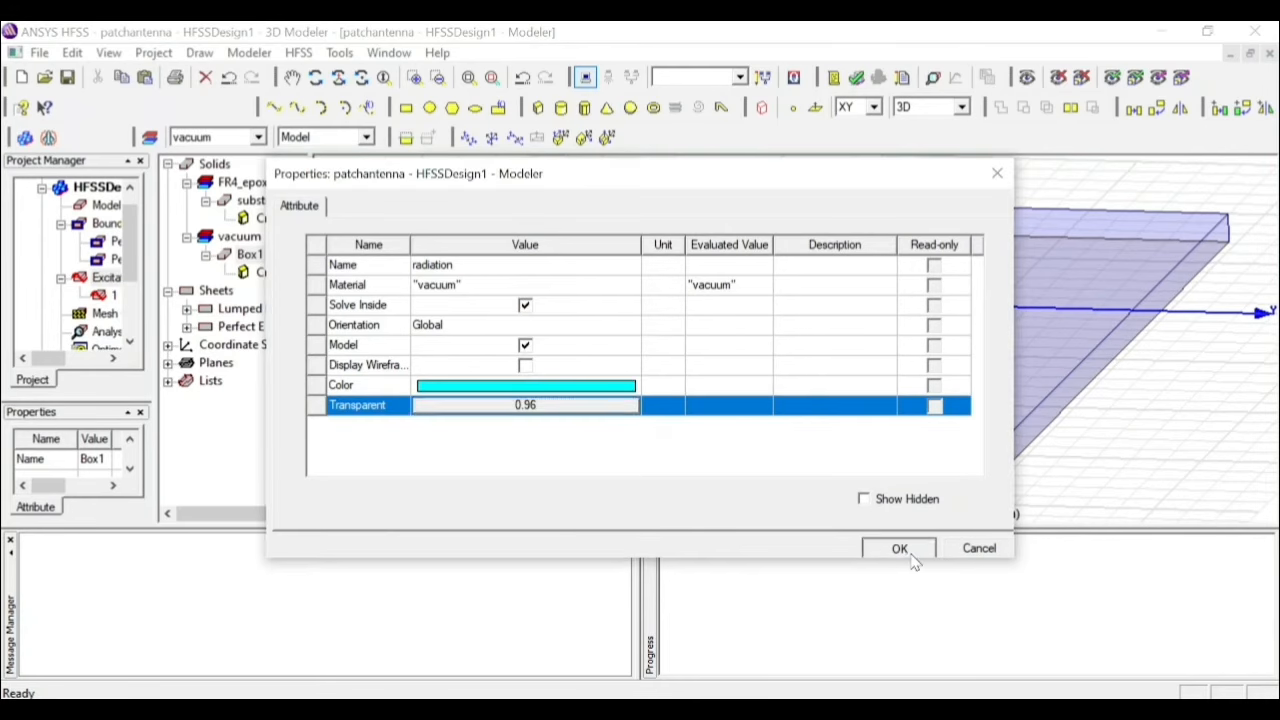
# Set the radiation box's base position to -60, -30, -16.02 mm
pyautogui.click(206, 255)
pyautogui.doubleClick(281, 272)
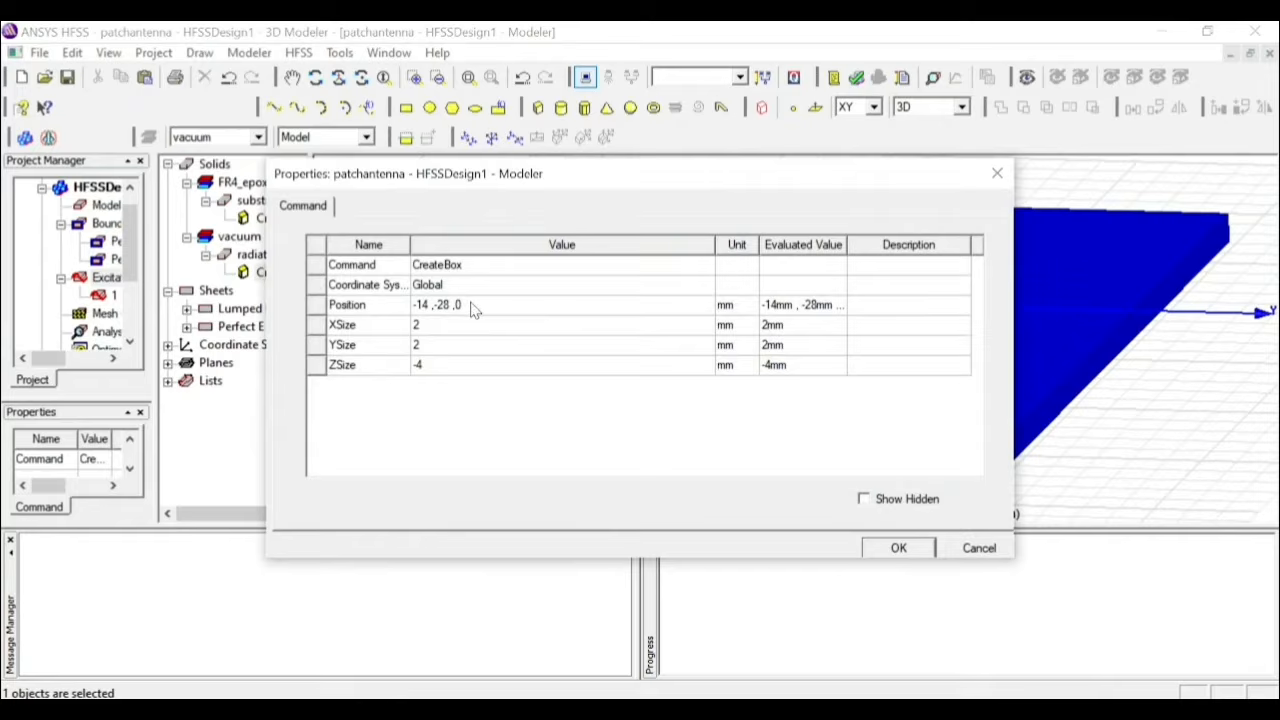
pyautogui.click(475, 305)
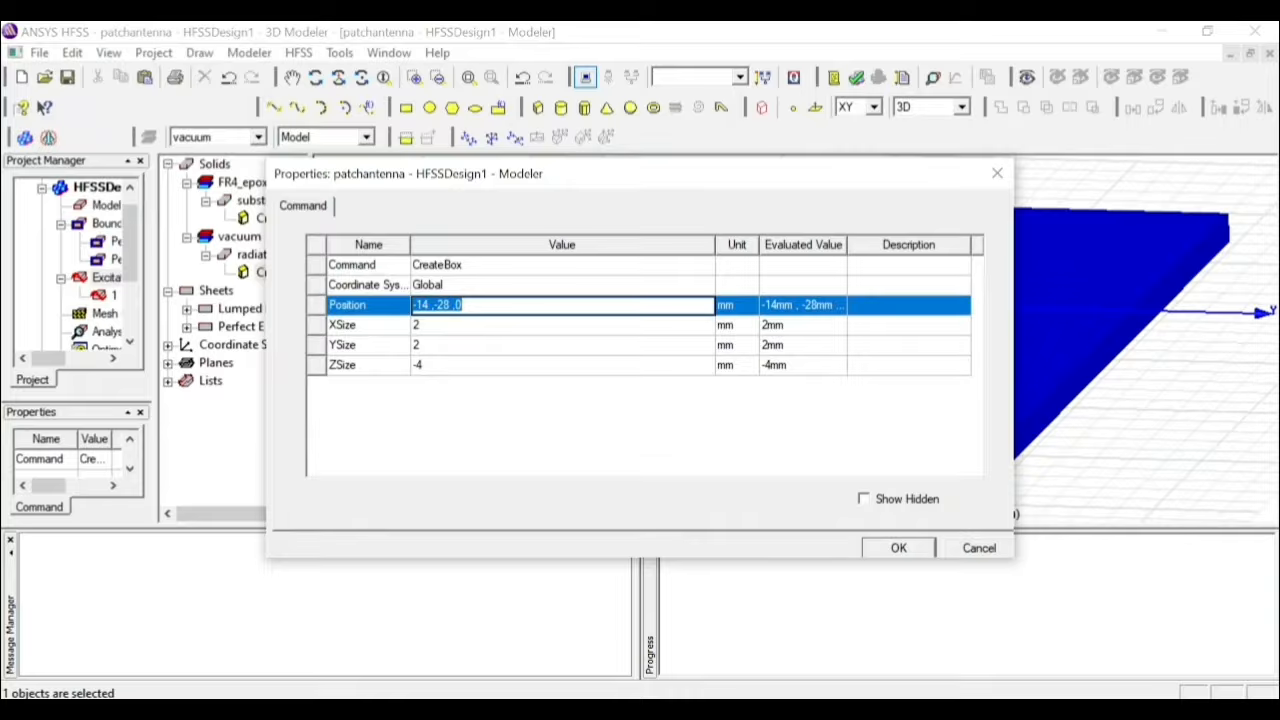
pyautogui.press('BackSpace')
pyautogui.write('-32')
pyautogui.press('BackSpace')
pyautogui.press('BackSpace')
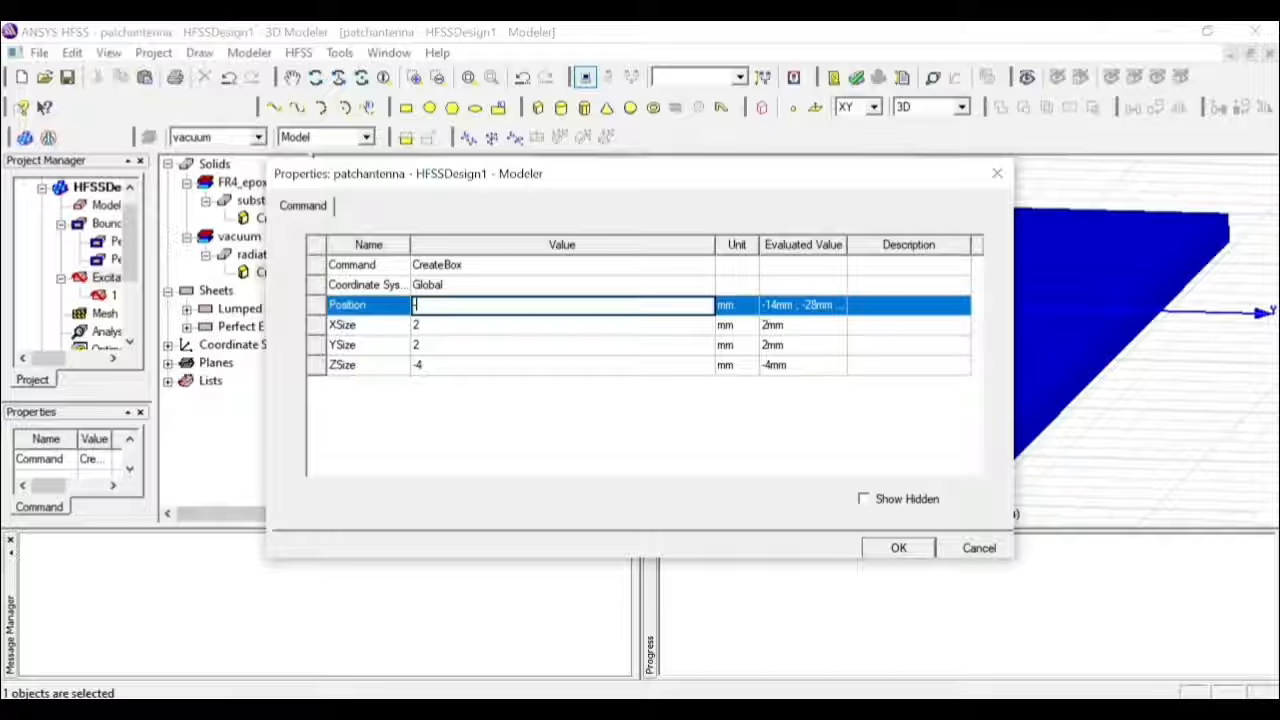
pyautogui.write('60,-30,-16.02')
# Set the radiation box's XSize to 120 mm, YSize to 60 mm and ZSize to 30.44 mm
pyautogui.click(445, 326)
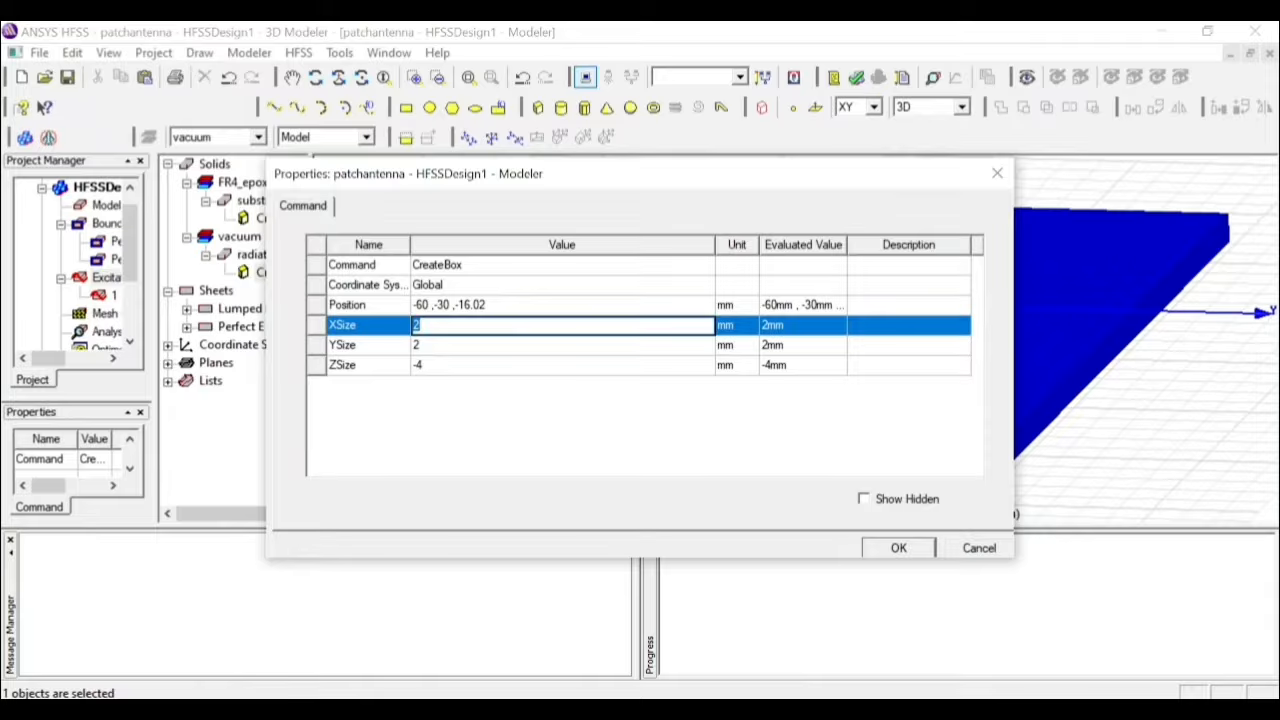
pyautogui.write('120')
pyautogui.click(450, 345)
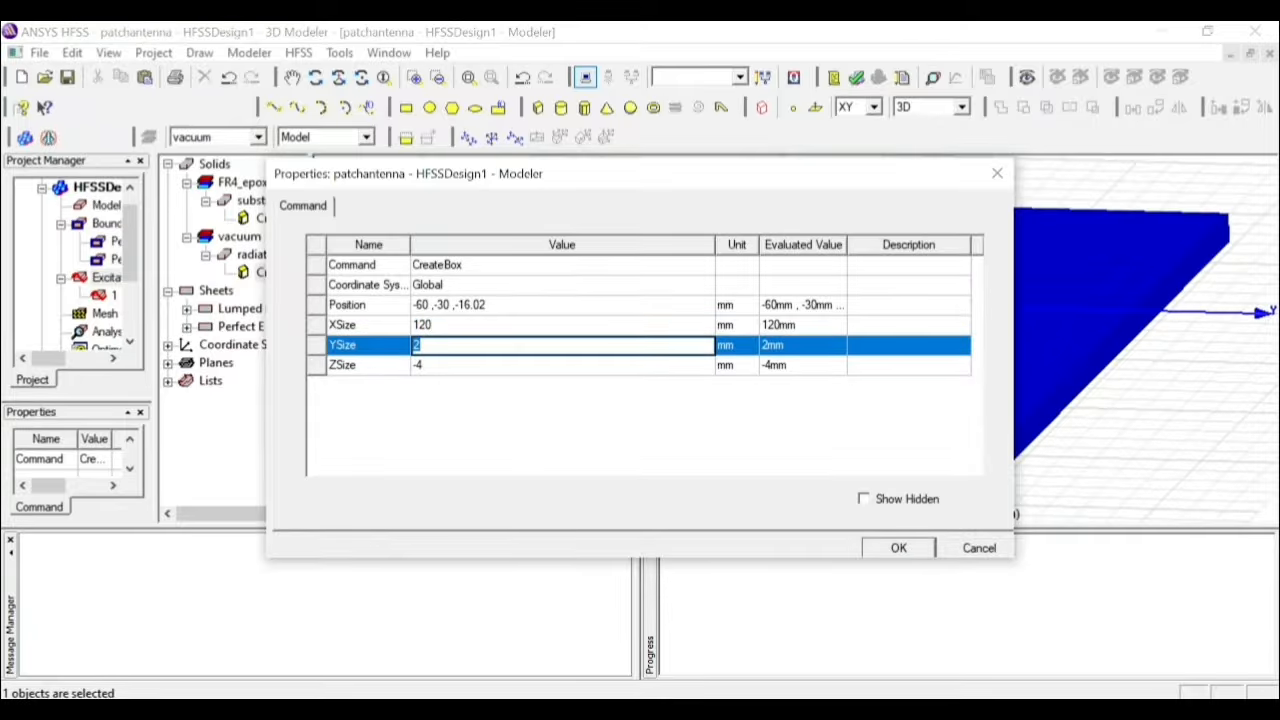
pyautogui.write('60')
pyautogui.click(457, 369)
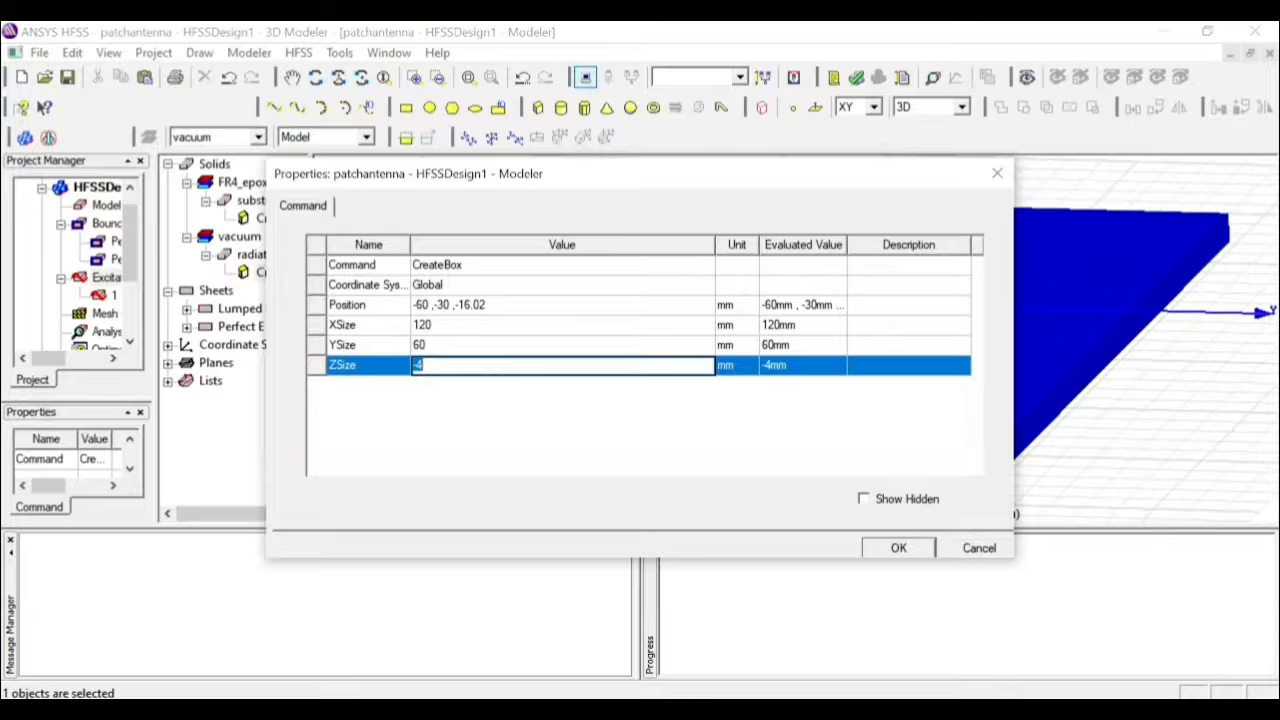
pyautogui.write('30.44')
pyautogui.click(879, 549)
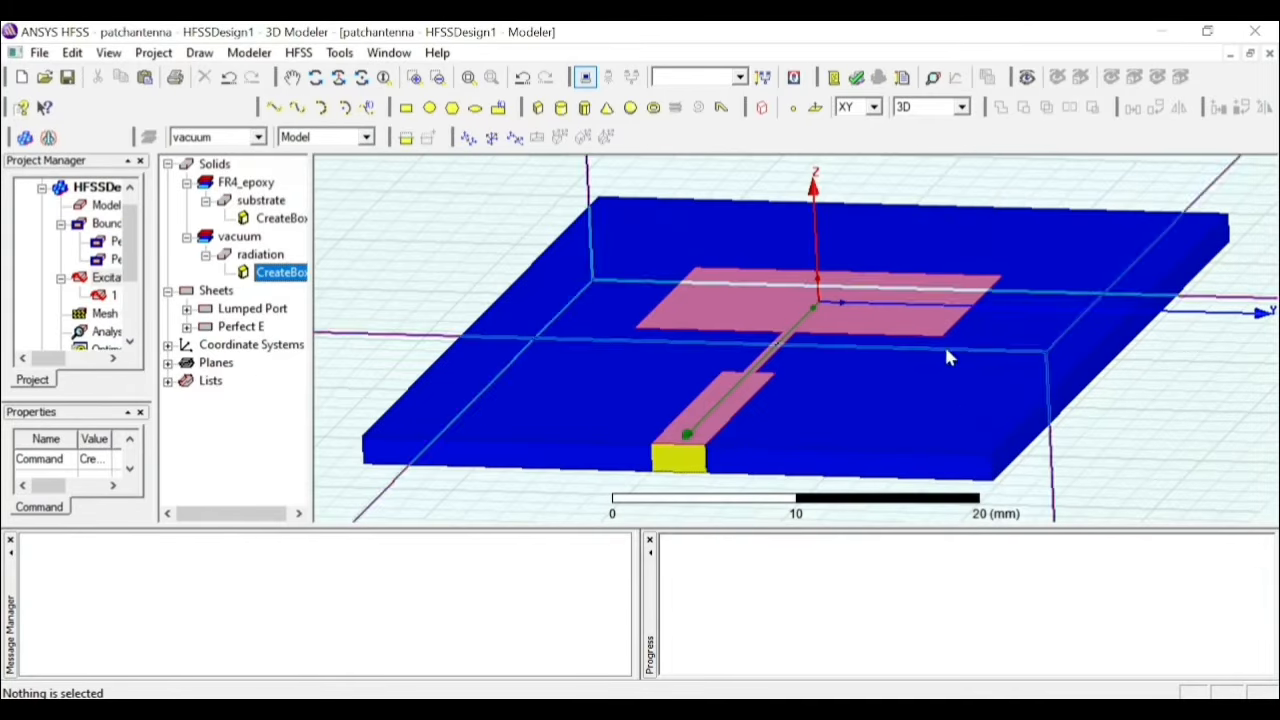
# Assign a Radiation boundary named Rad1 to the radiation box, using the Radiating Only option
pyautogui.click(468, 79)
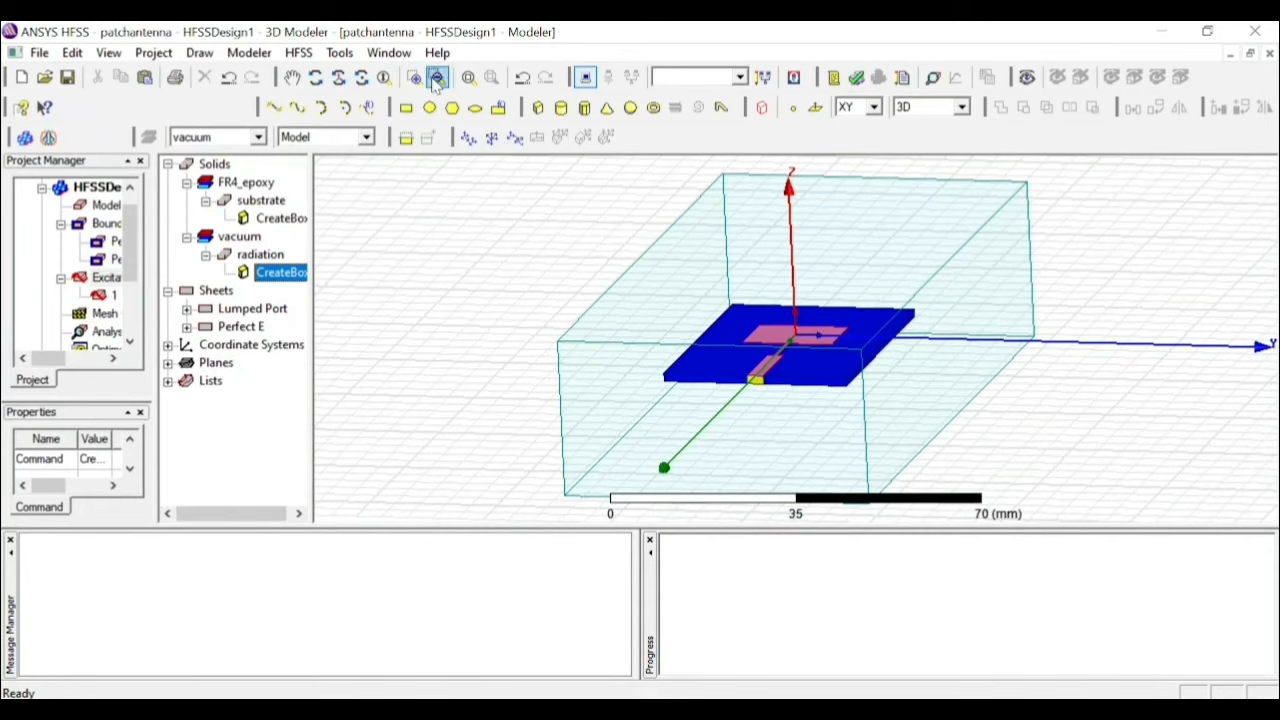
pyautogui.click(315, 78)
pyautogui.moveTo(651, 251); pyautogui.dragTo(660, 319)
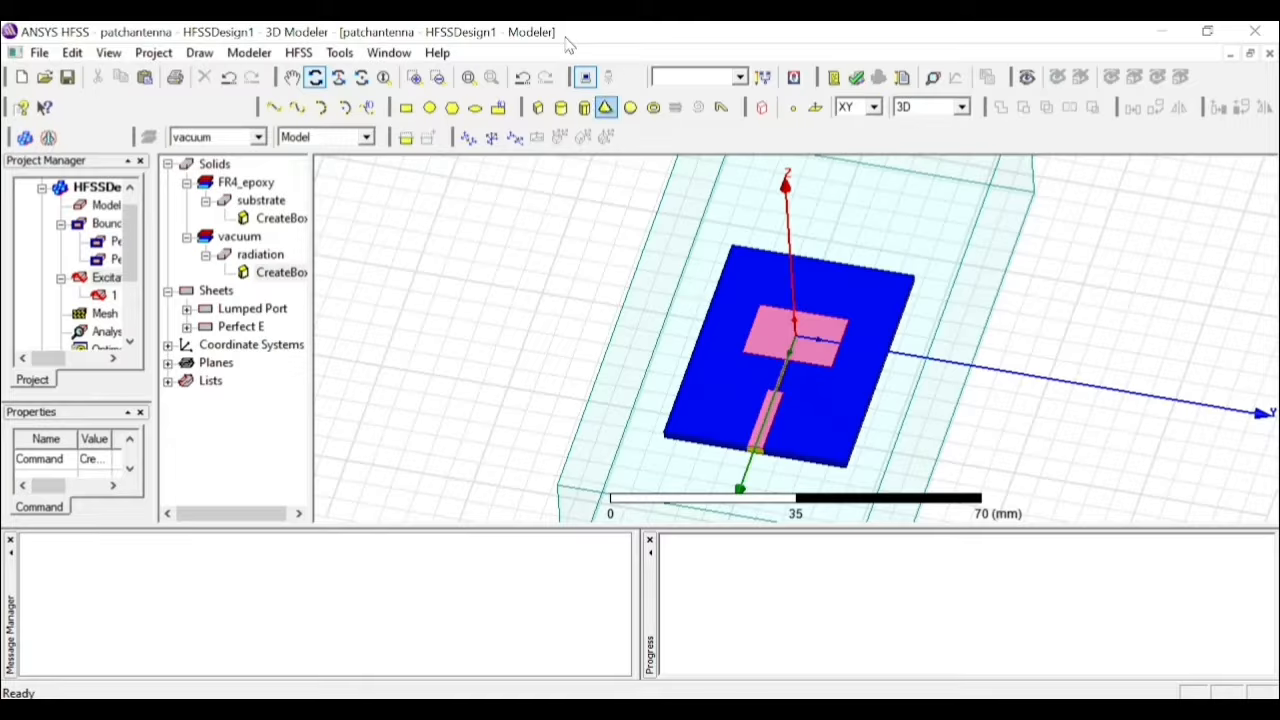
pyautogui.click(315, 77)
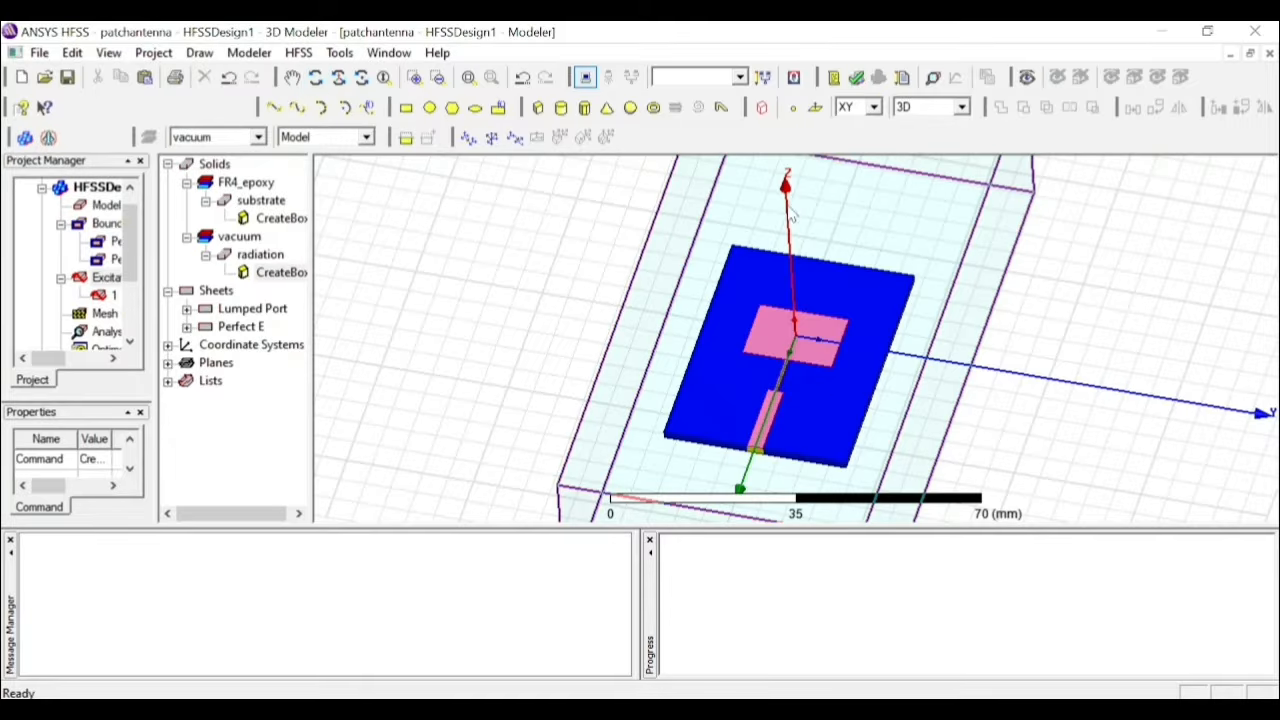
pyautogui.click(261, 255)
pyautogui.rightClick(261, 255)
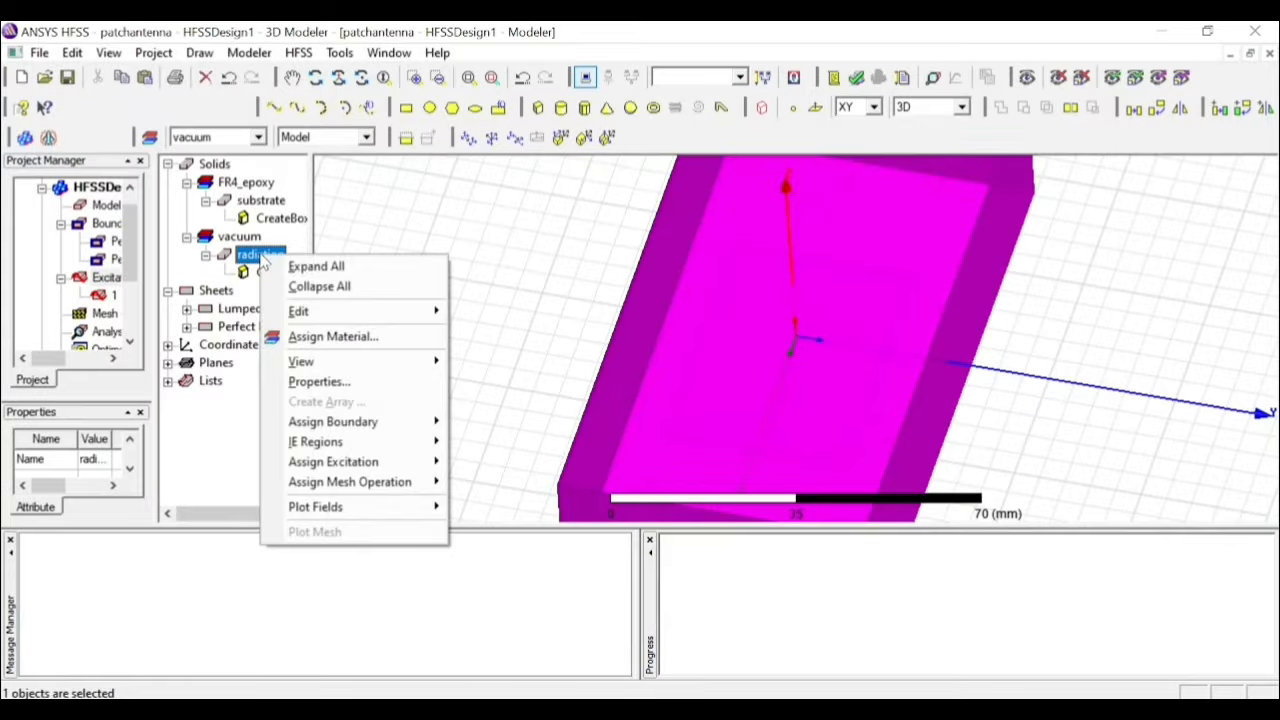
pyautogui.moveTo(373, 437)
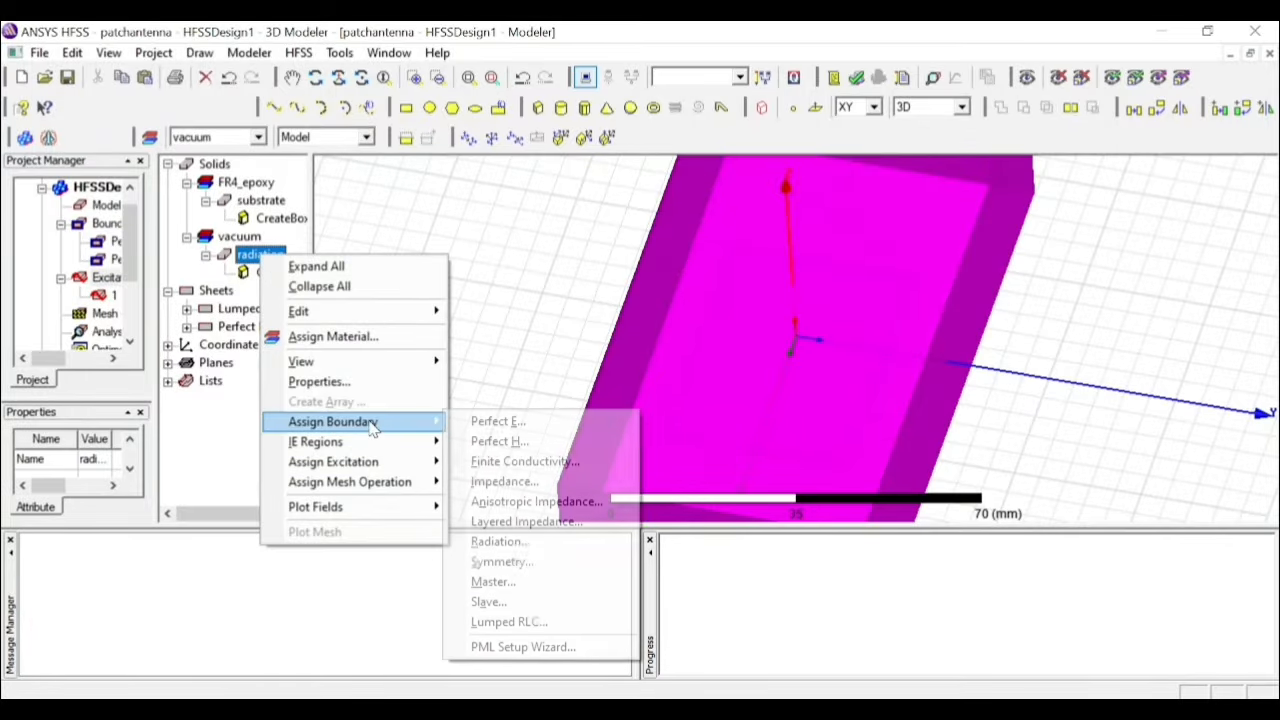
pyautogui.click(558, 543)
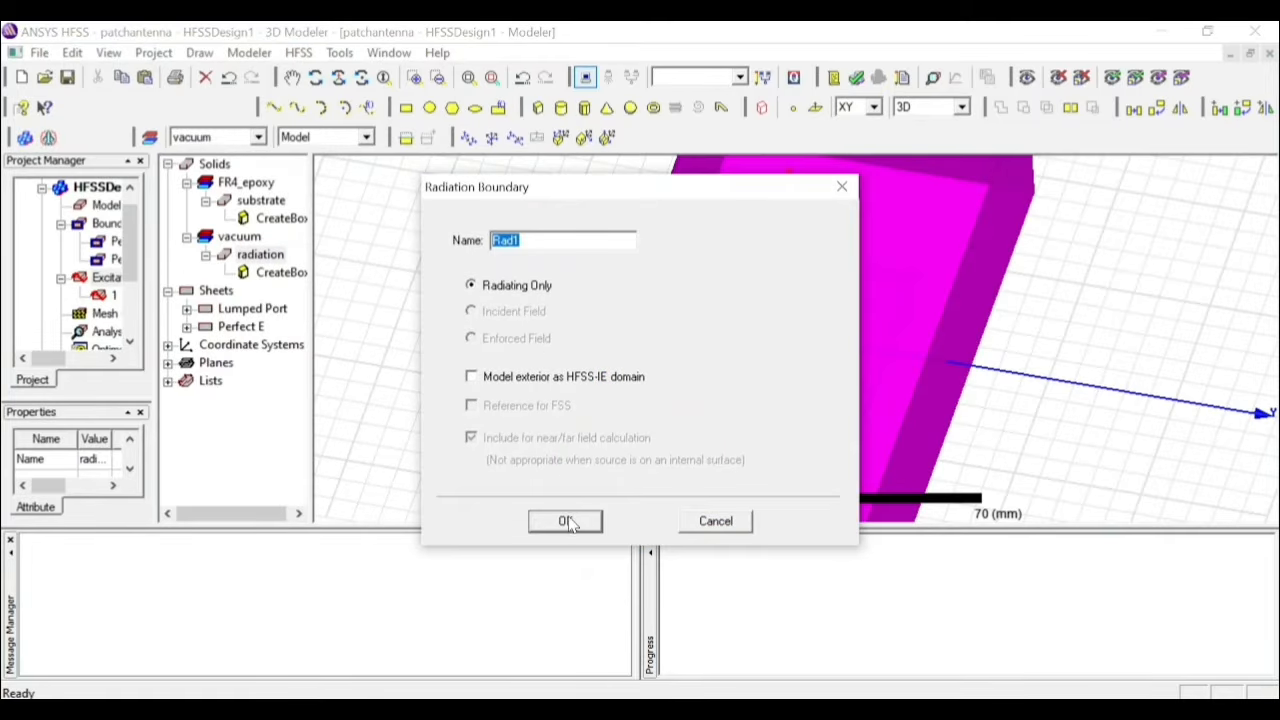
pyautogui.click(566, 523)
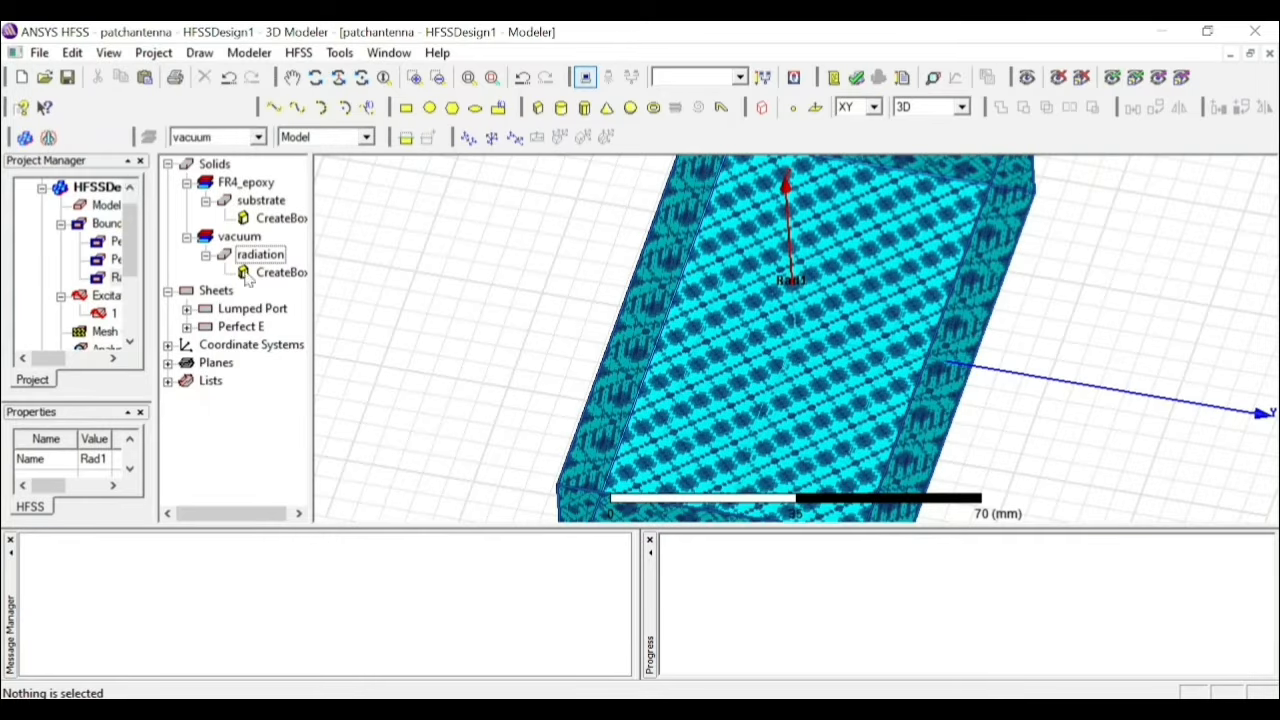
pyautogui.click(449, 248)
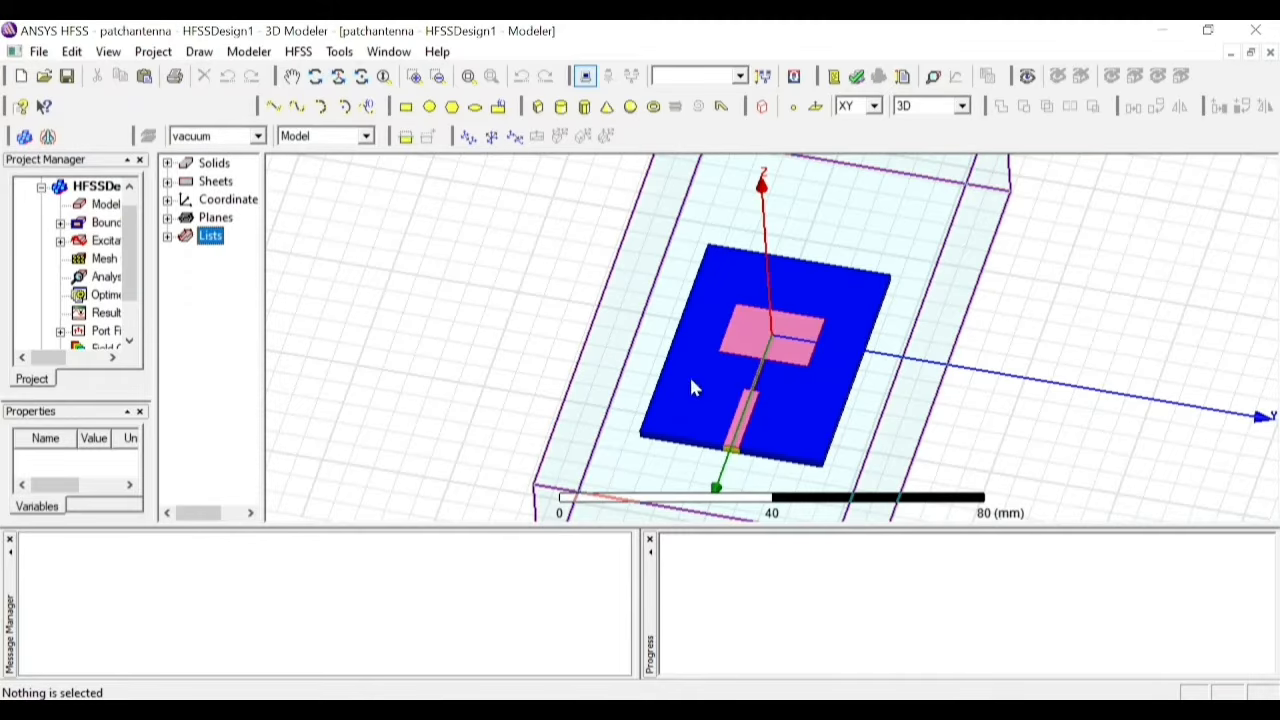
# Add a driven solution setup named Setup1 with a solution frequency of 5.225 GHz
pyautogui.click(114, 280)
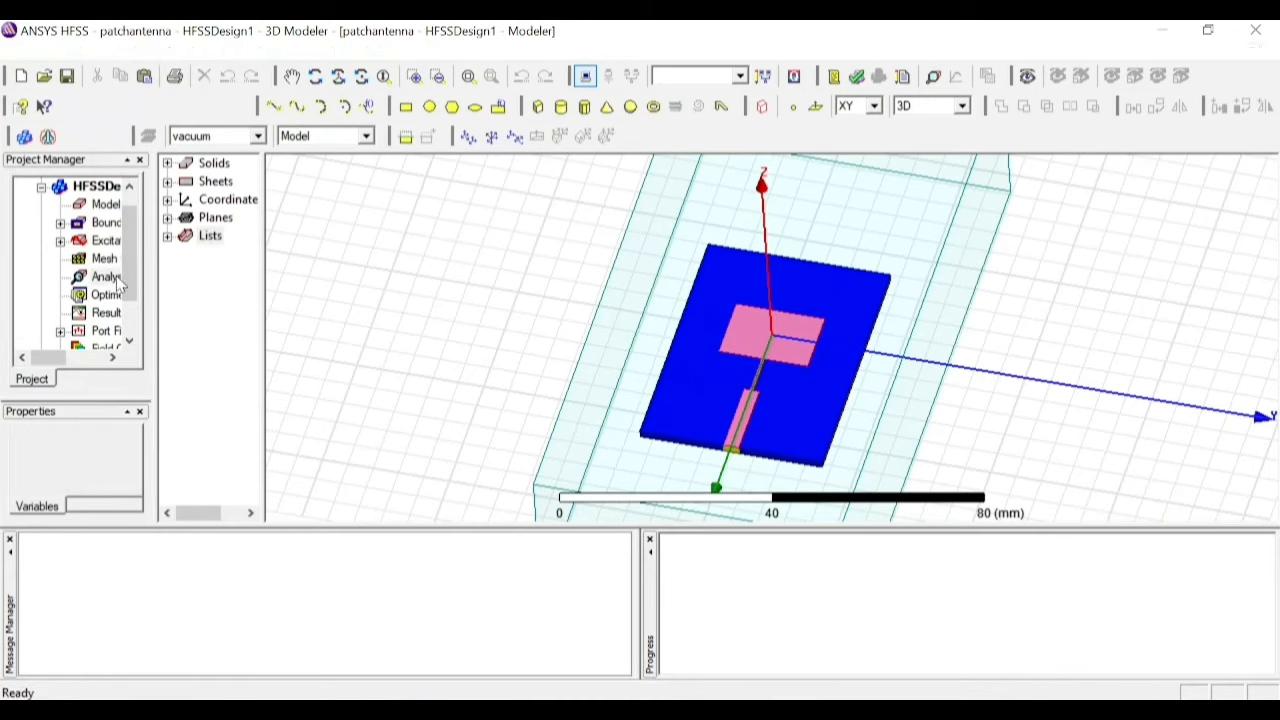
pyautogui.rightClick(117, 284)
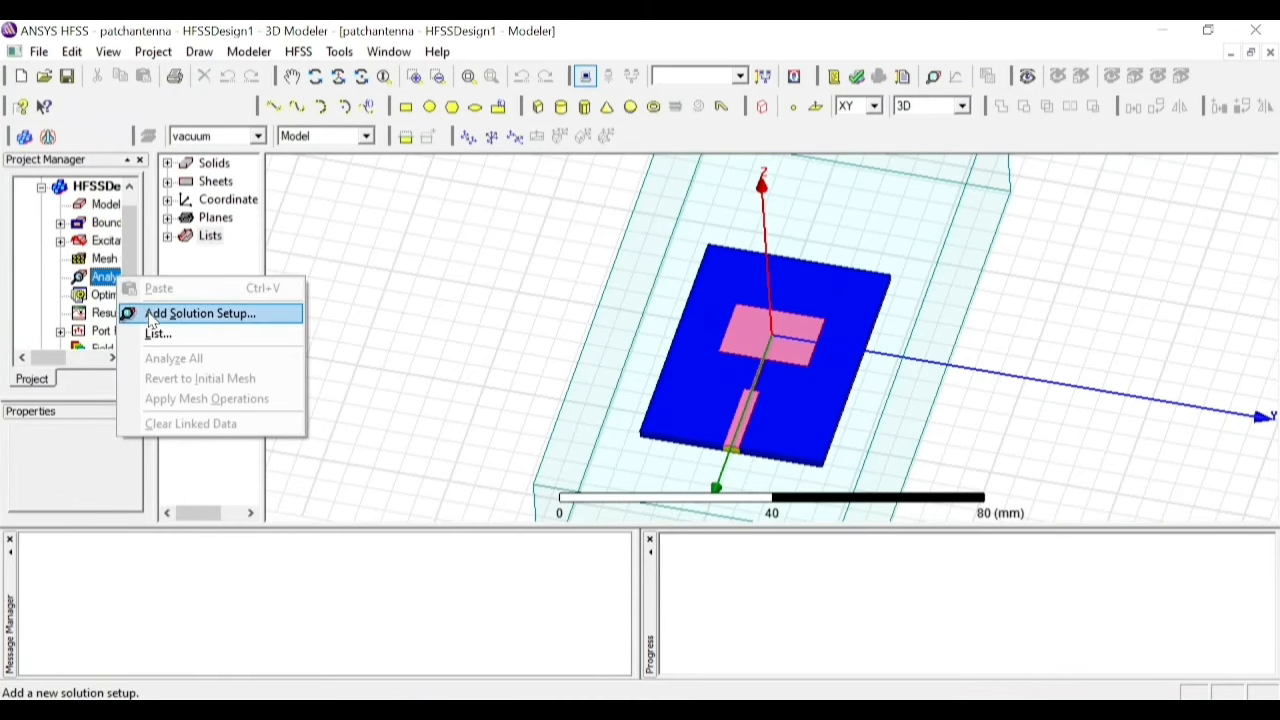
pyautogui.click(150, 313)
pyautogui.click(595, 243)
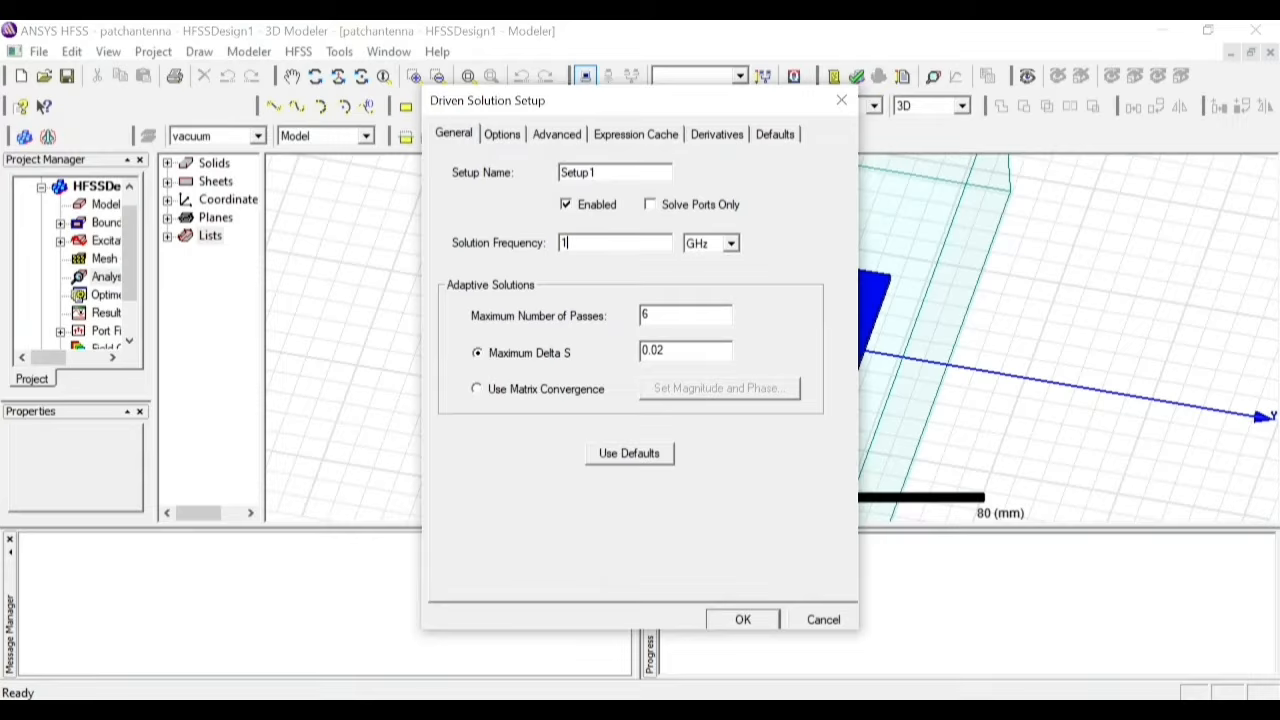
pyautogui.press('BackSpace')
pyautogui.write('52.5')
pyautogui.press('BackSpace')
pyautogui.press('BackSpace')
pyautogui.write('5.225')
pyautogui.click(745, 619)
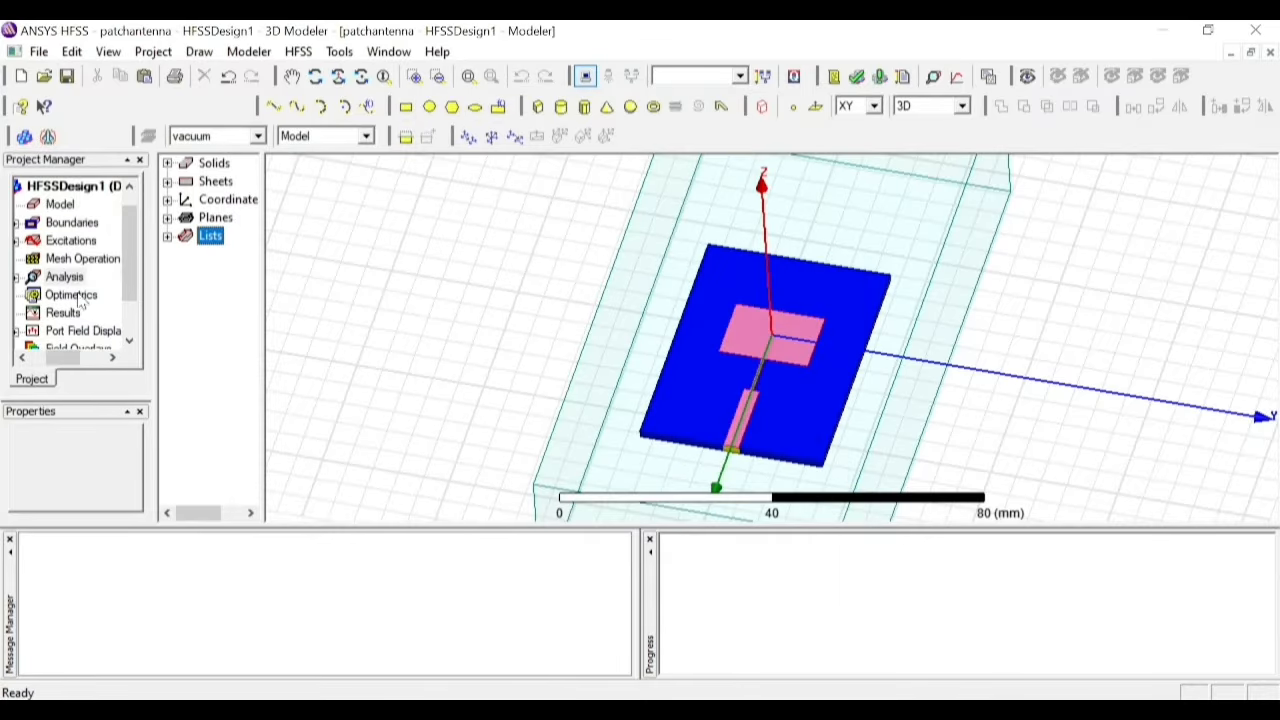
# Start a new frequency sweep under Setup1 and choose Fast as its sweep type
pyautogui.click(18, 277)
pyautogui.click(58, 294)
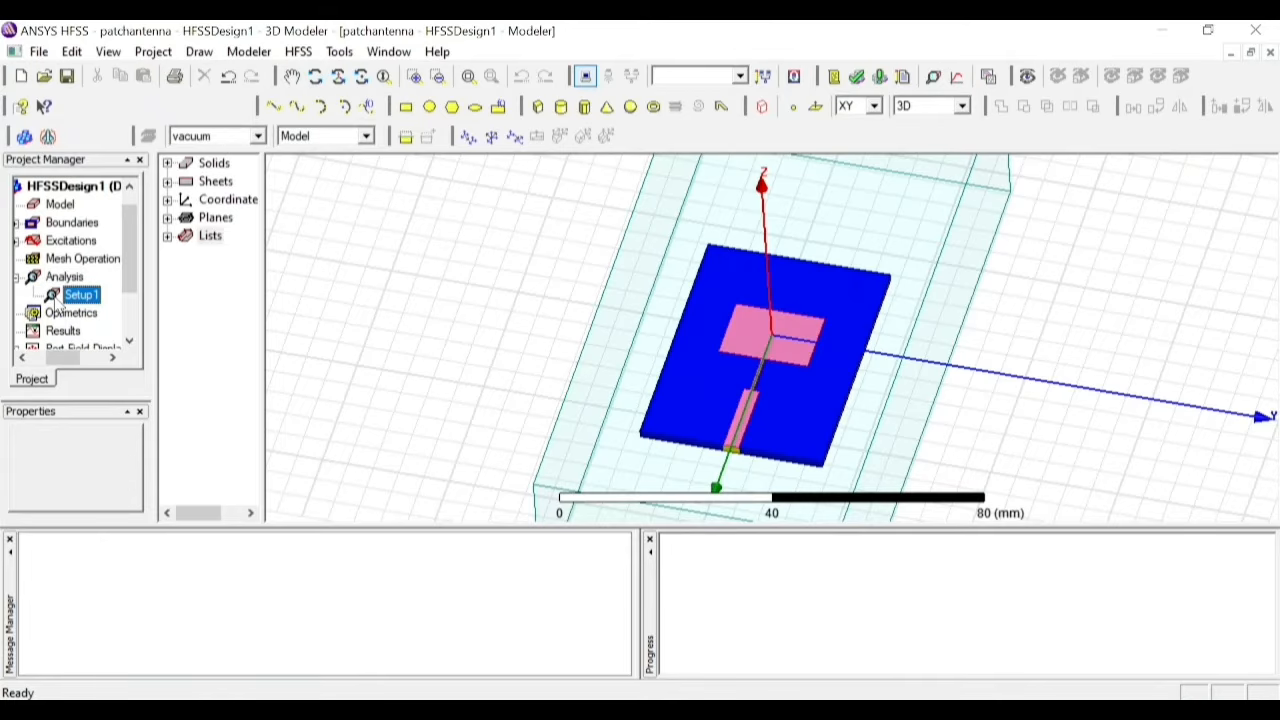
pyautogui.rightClick(56, 292)
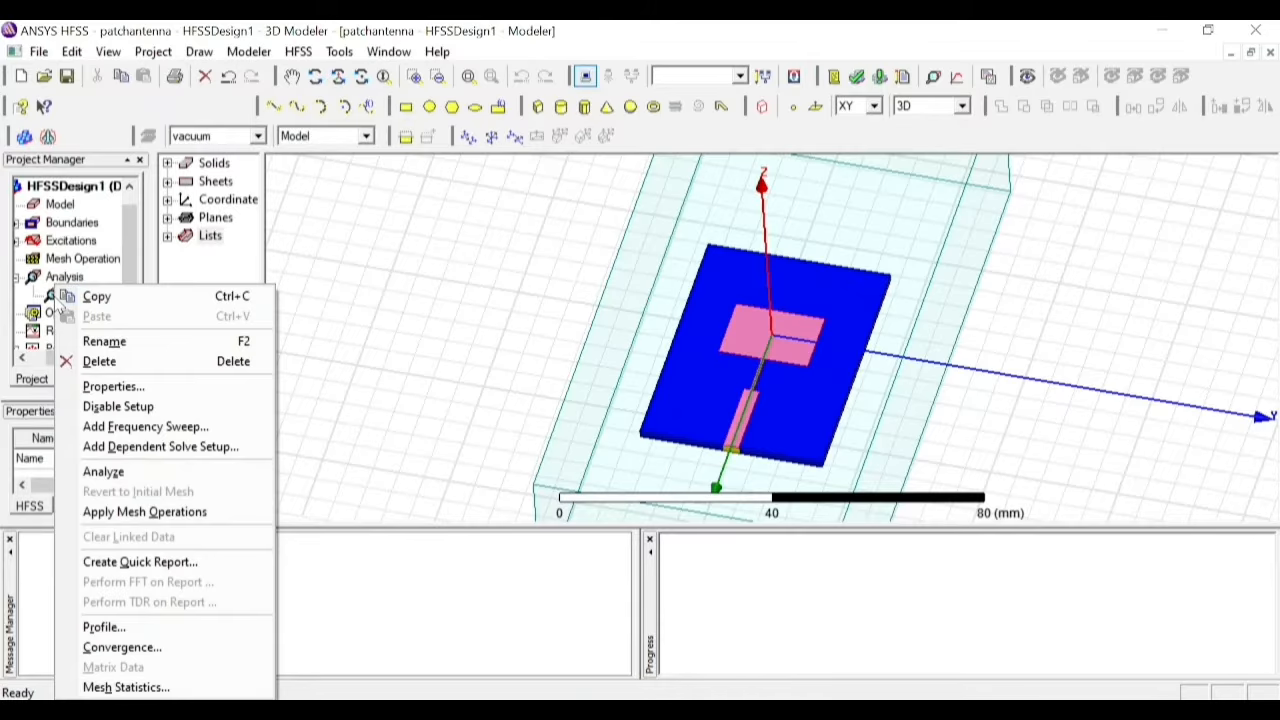
pyautogui.click(150, 427)
pyautogui.click(505, 229)
pyautogui.click(502, 261)
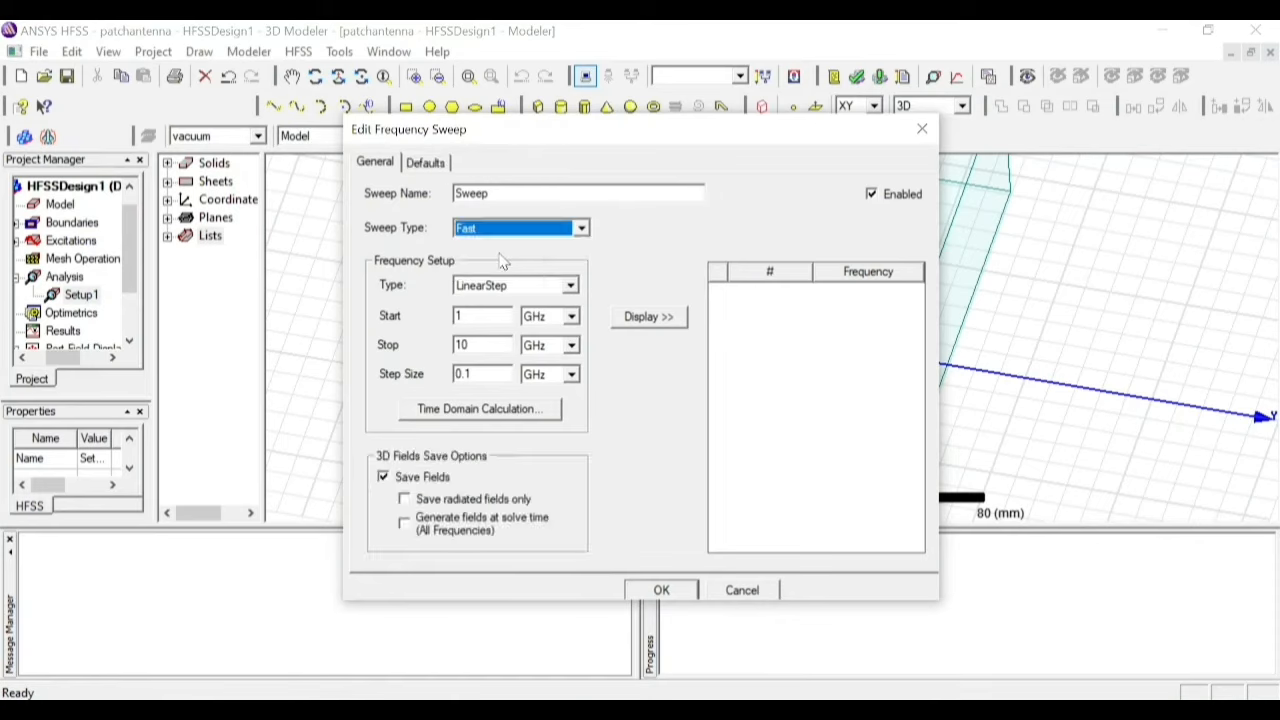
# Define the sweep as LinearStep from 1 to 10 GHz with a 0.1 GHz step, preview its frequency list and accept it
pyautogui.click(490, 289)
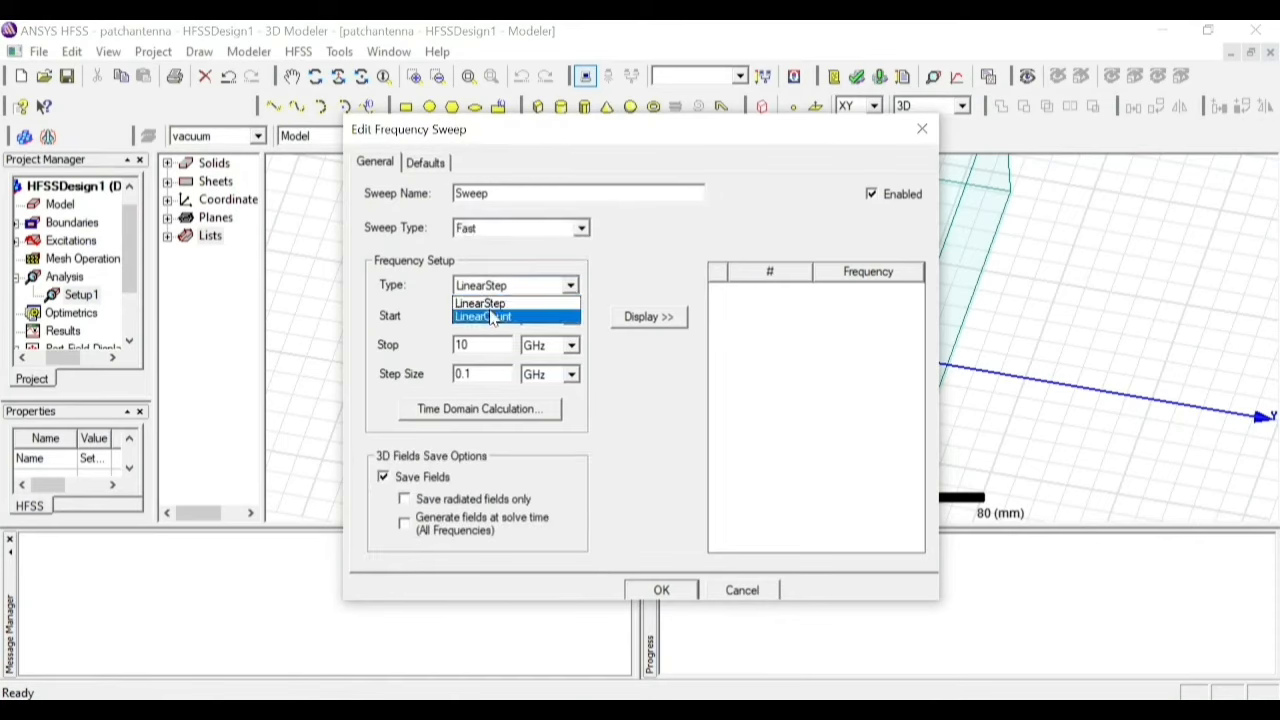
pyautogui.click(488, 304)
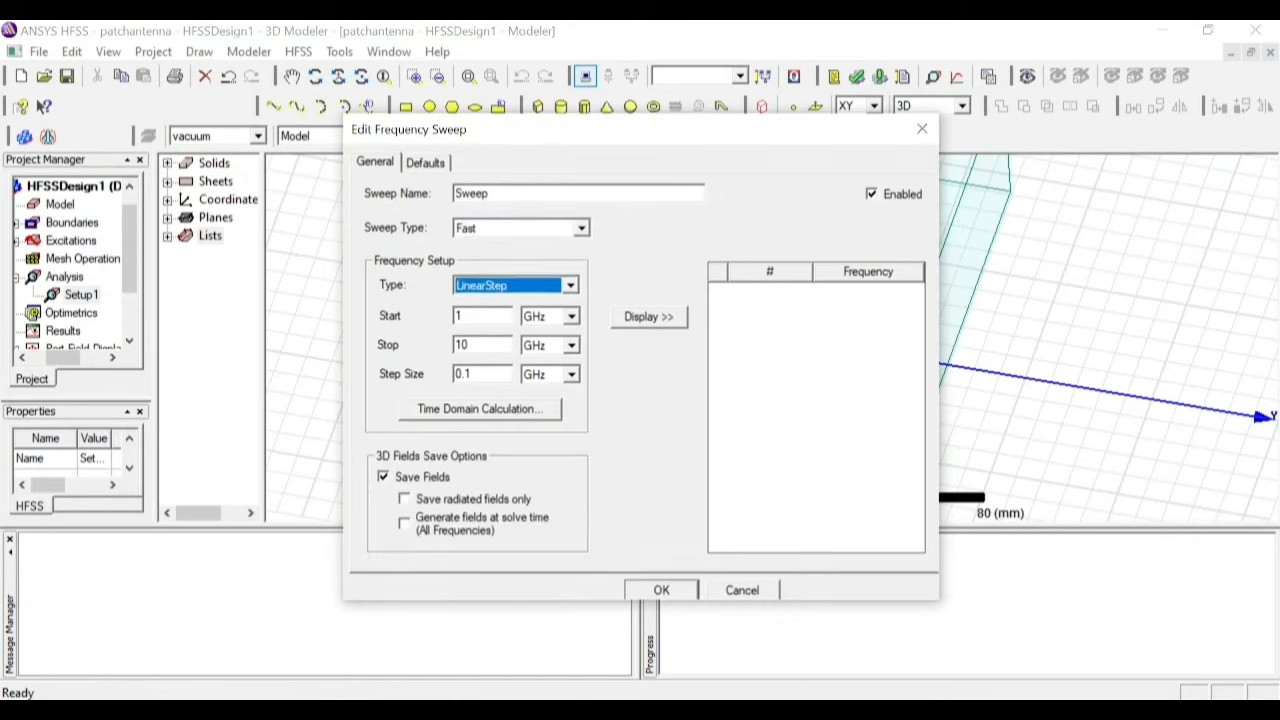
pyautogui.click(472, 316)
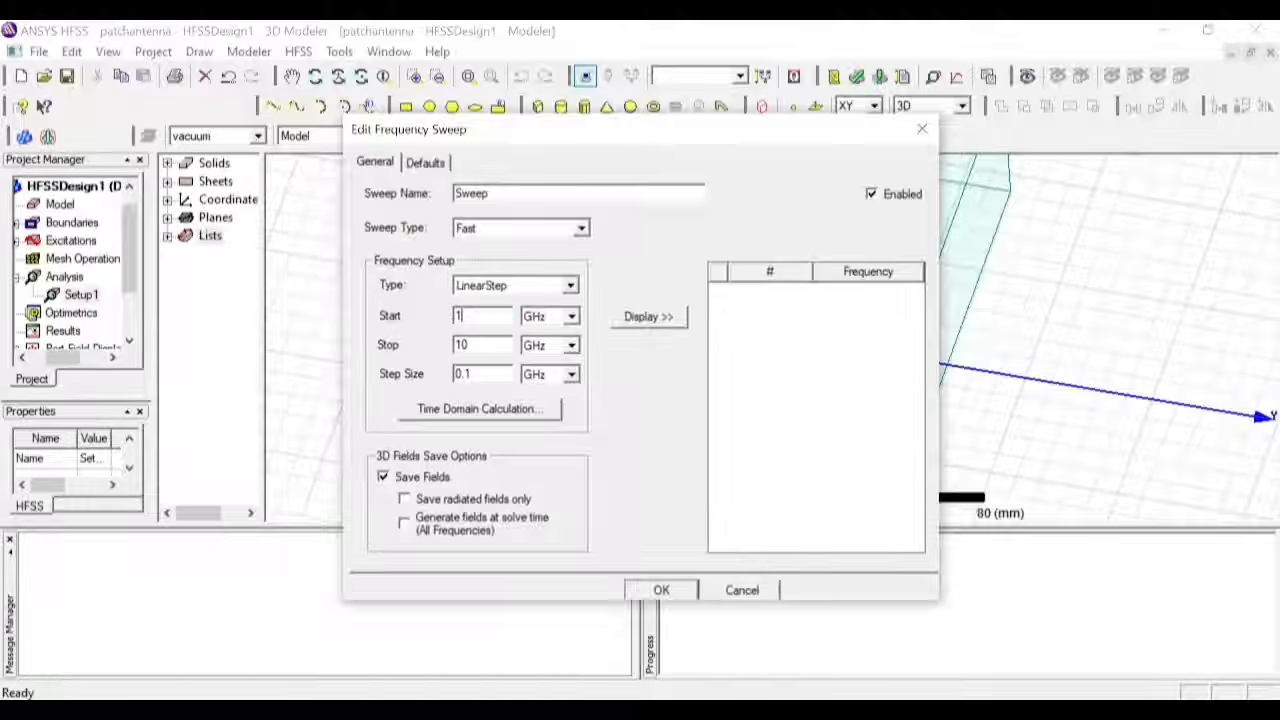
pyautogui.click(472, 374)
pyautogui.click(676, 322)
pyautogui.moveTo(915, 298)
pyautogui.mouseDown()
pyautogui.moveTo(915, 488)
pyautogui.moveTo(914, 290)
pyautogui.mouseUp()
pyautogui.click(661, 590)
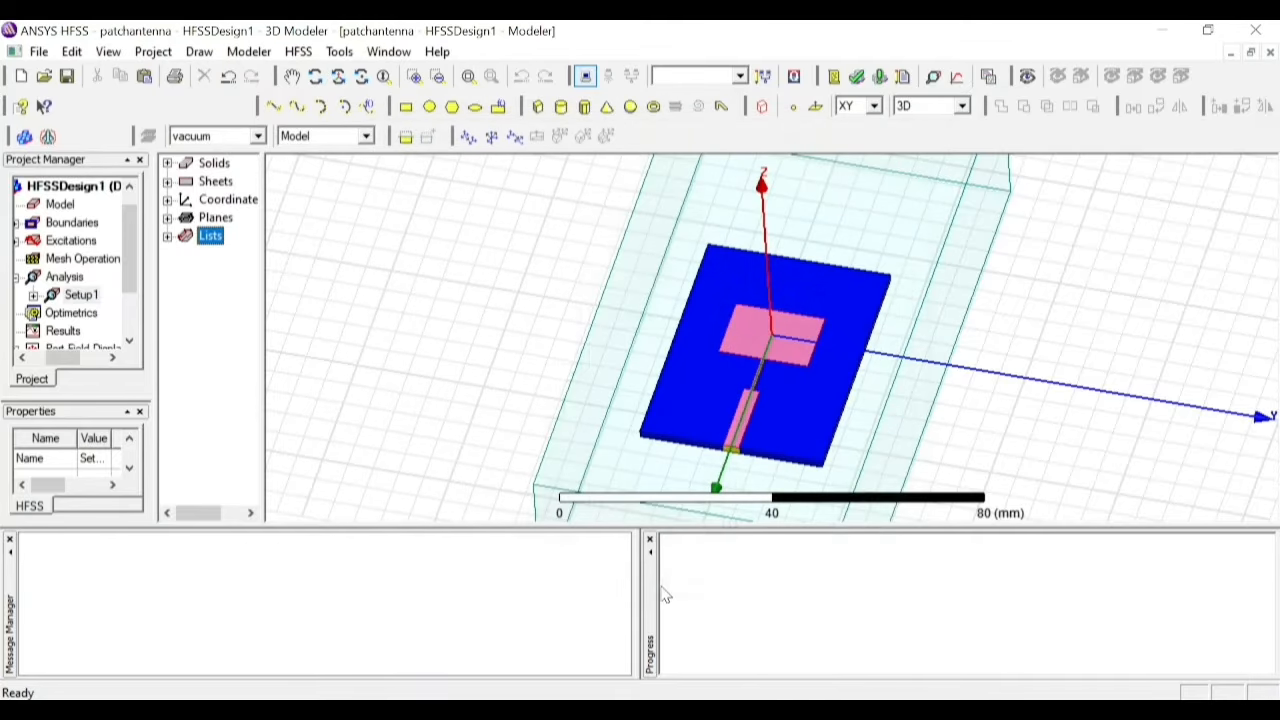
# Run a validation check on the complete antenna design and dismiss the report
pyautogui.click(856, 77)
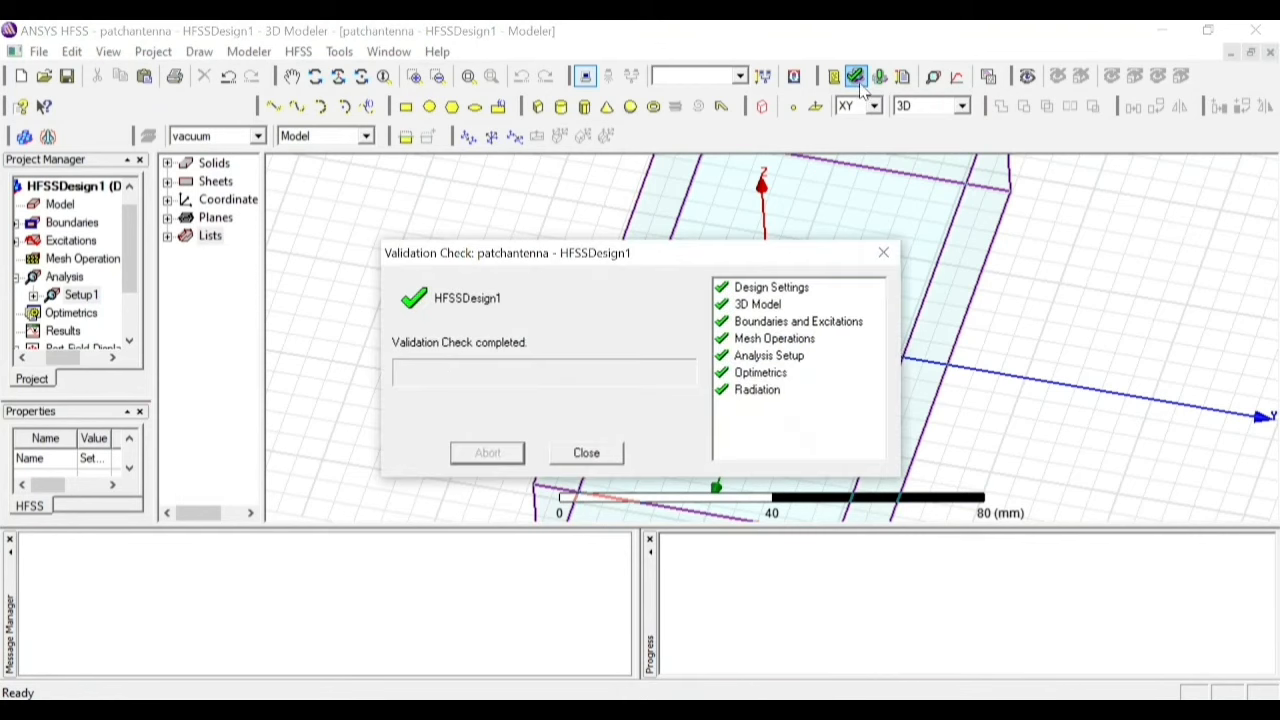
pyautogui.click(590, 455)
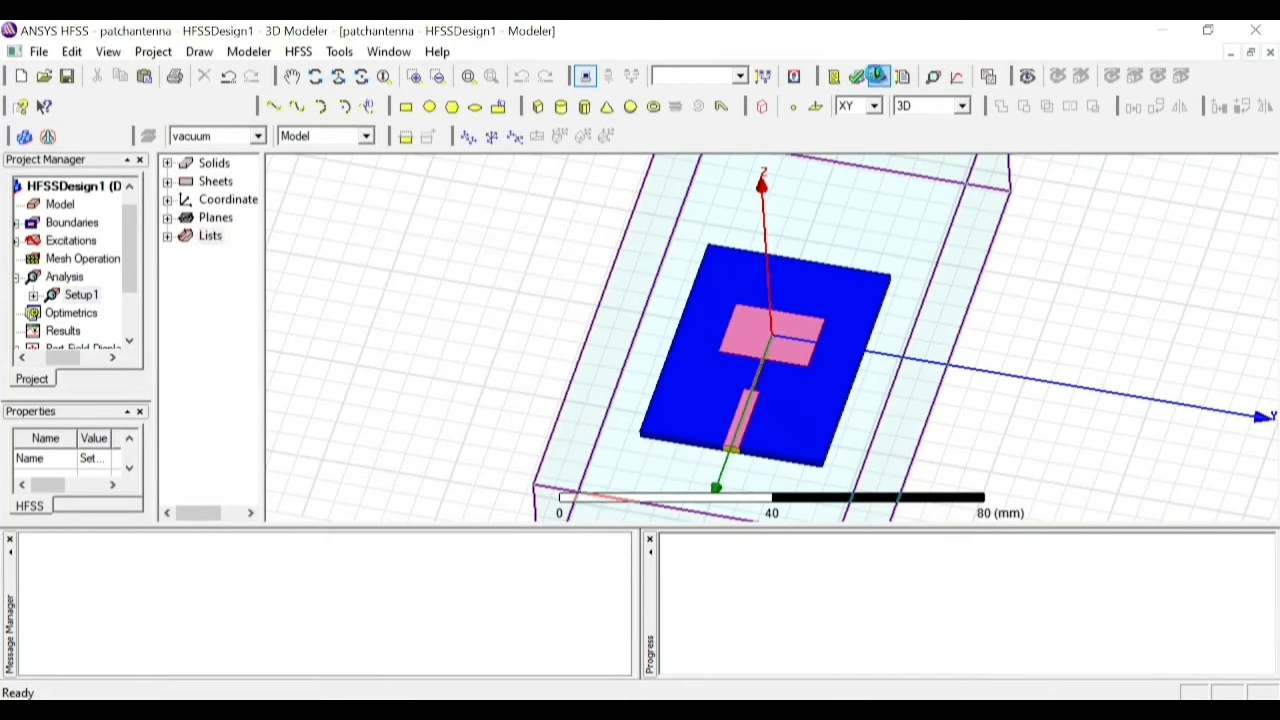
# Run the simulation of all setups in the antenna design and expand the design's messages to check its completion status
pyautogui.click(877, 77)
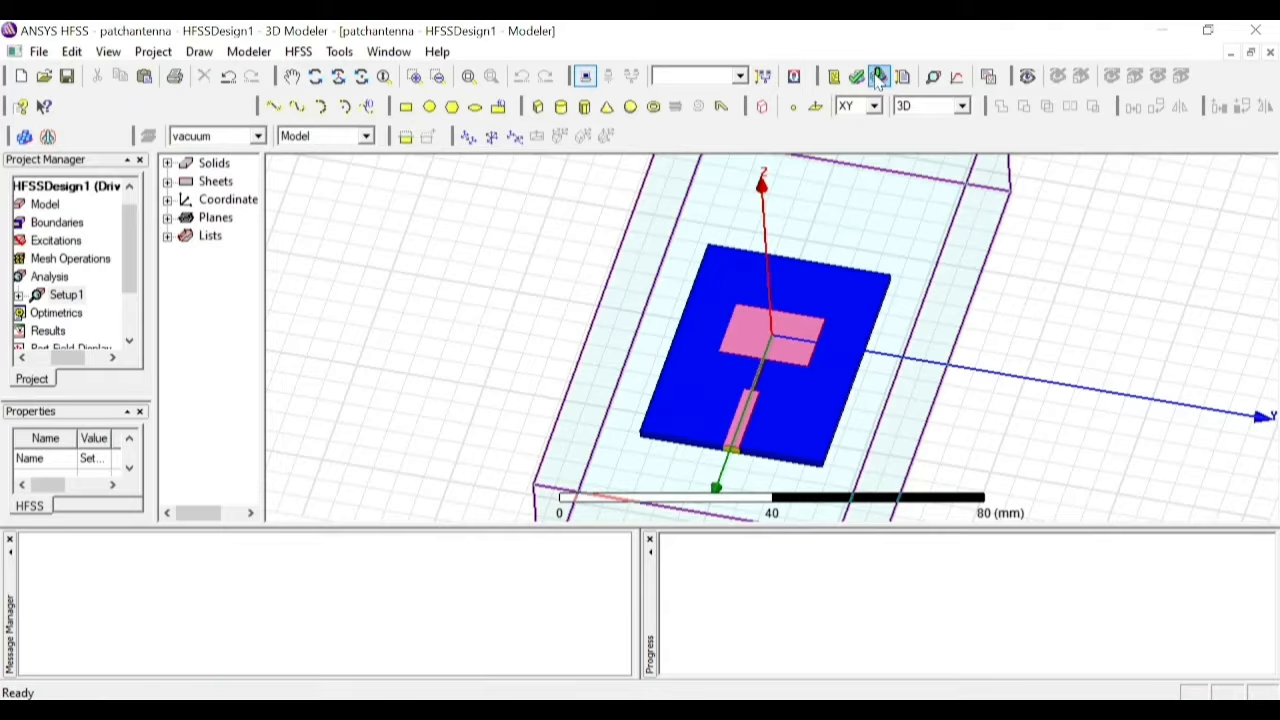
pyautogui.click(877, 77)
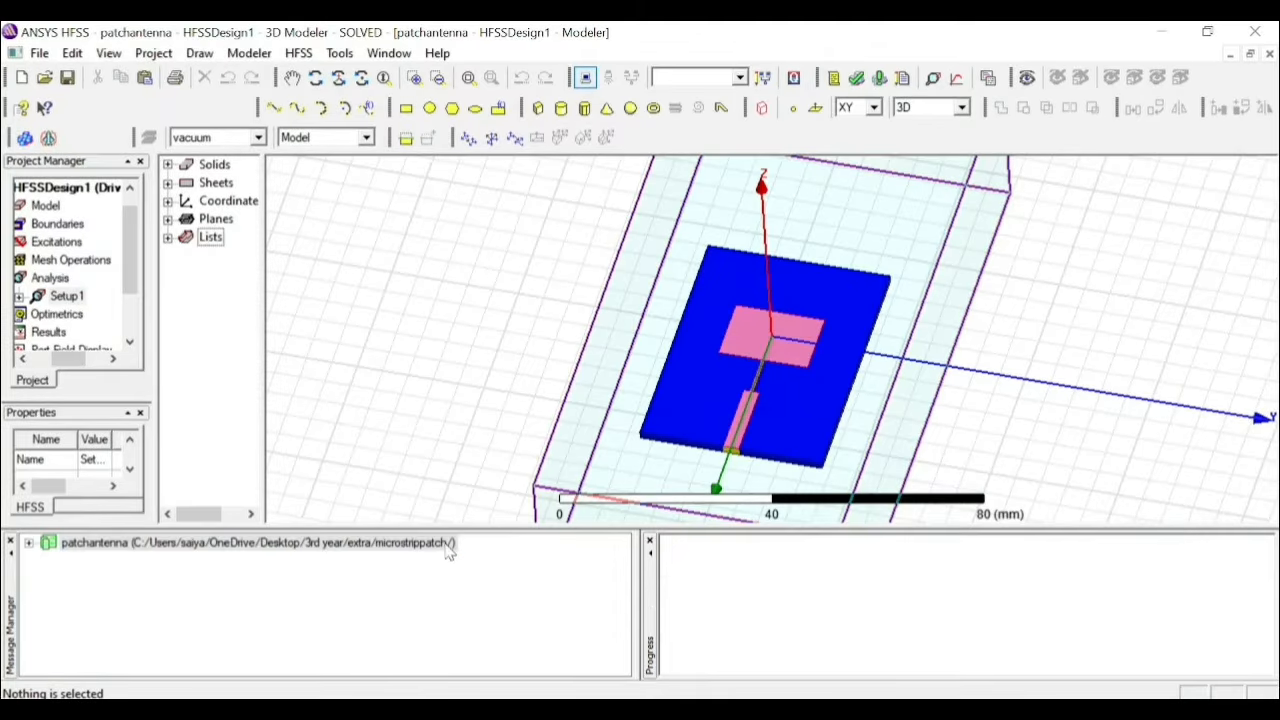
pyautogui.click(28, 544)
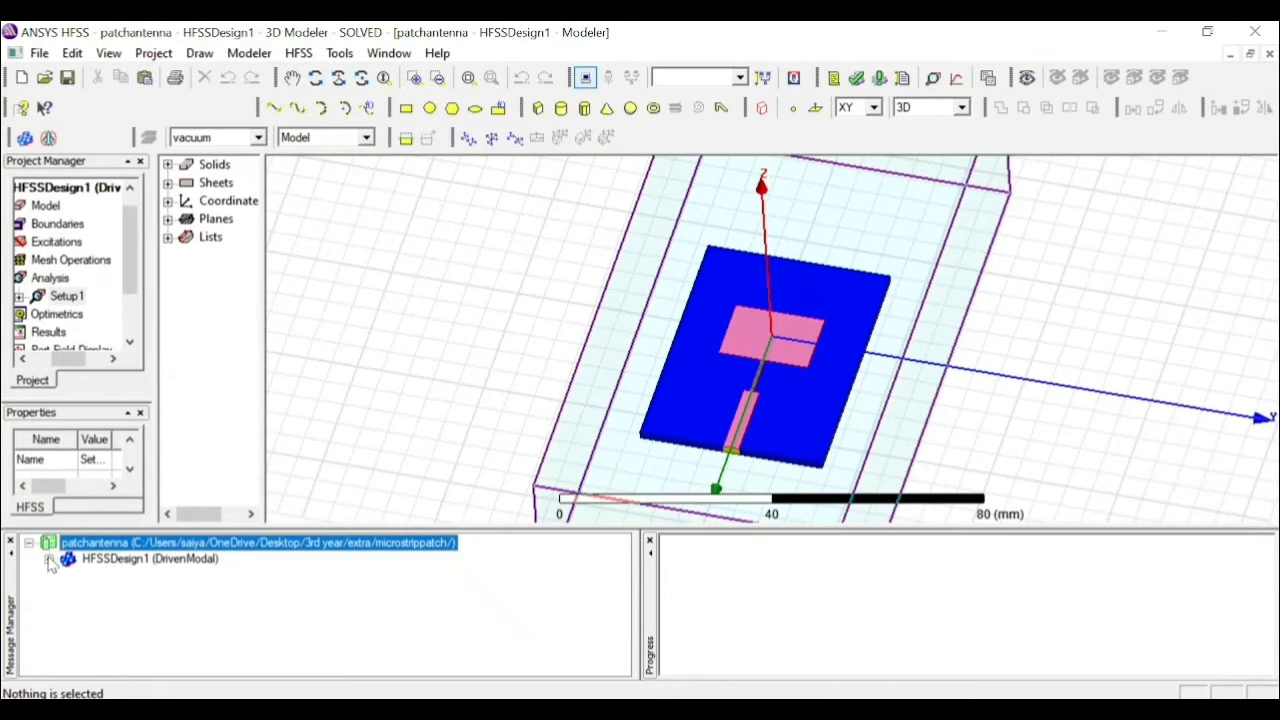
pyautogui.click(49, 561)
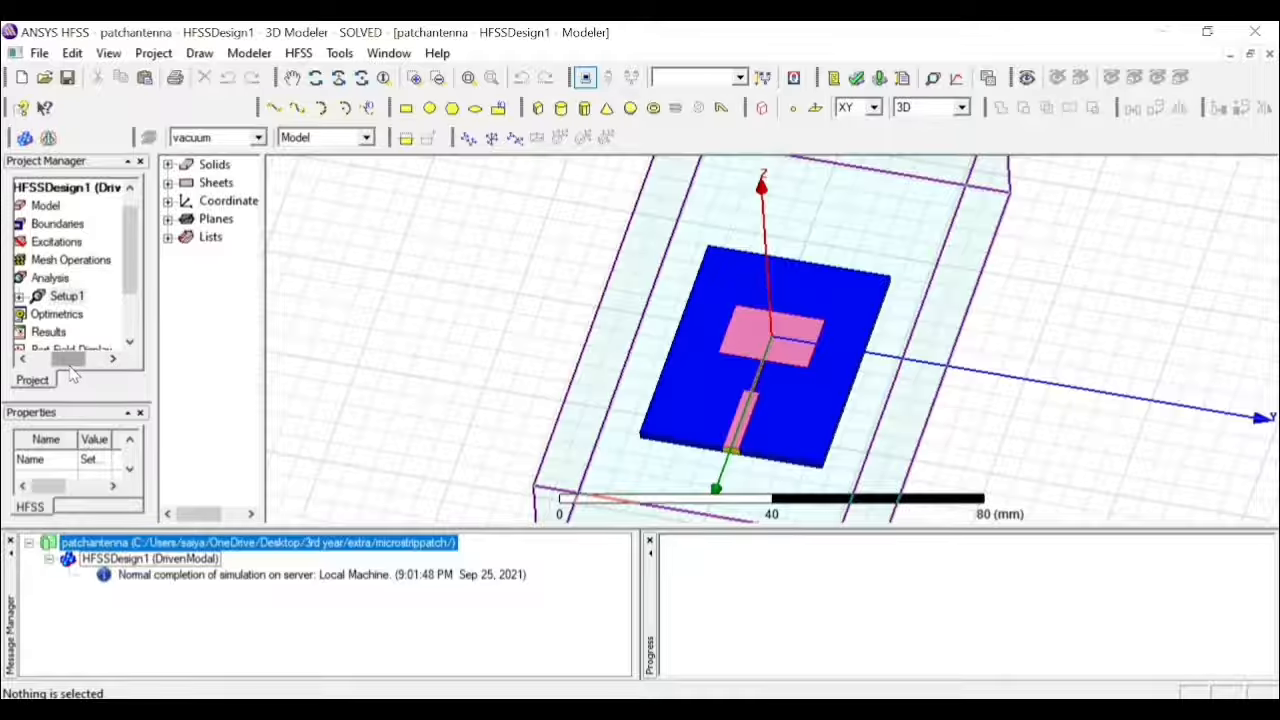
# Create a modal solution data rectangular plot of S(1,1) in dB against frequency for Setup1 : Sweep
pyautogui.moveTo(70, 367); pyautogui.dragTo(54, 367)
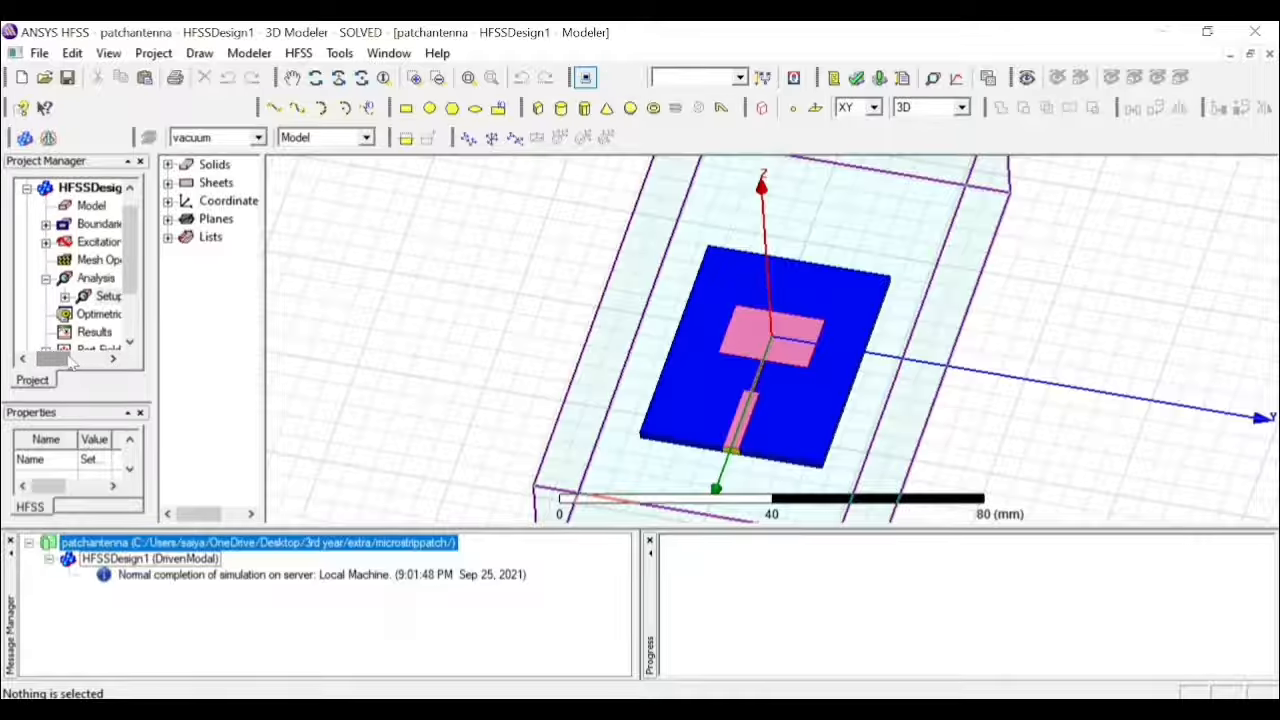
pyautogui.click(94, 333)
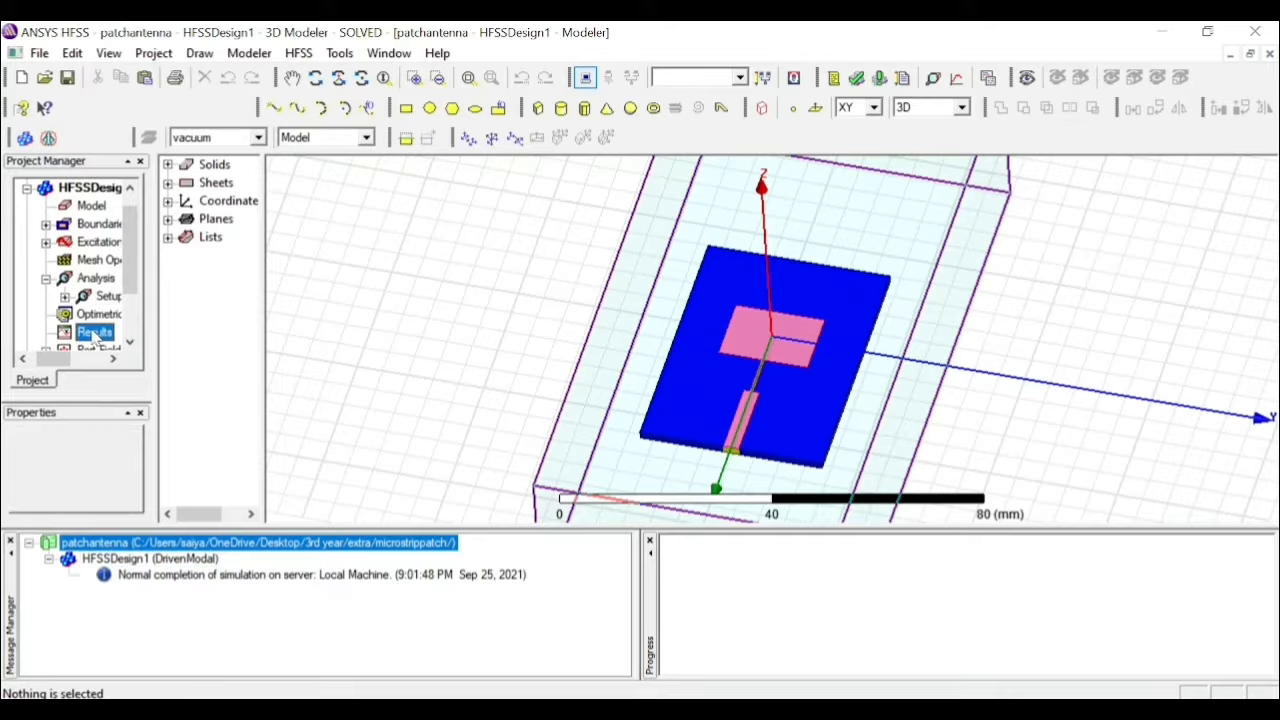
pyautogui.rightClick(94, 336)
pyautogui.moveTo(182, 230)
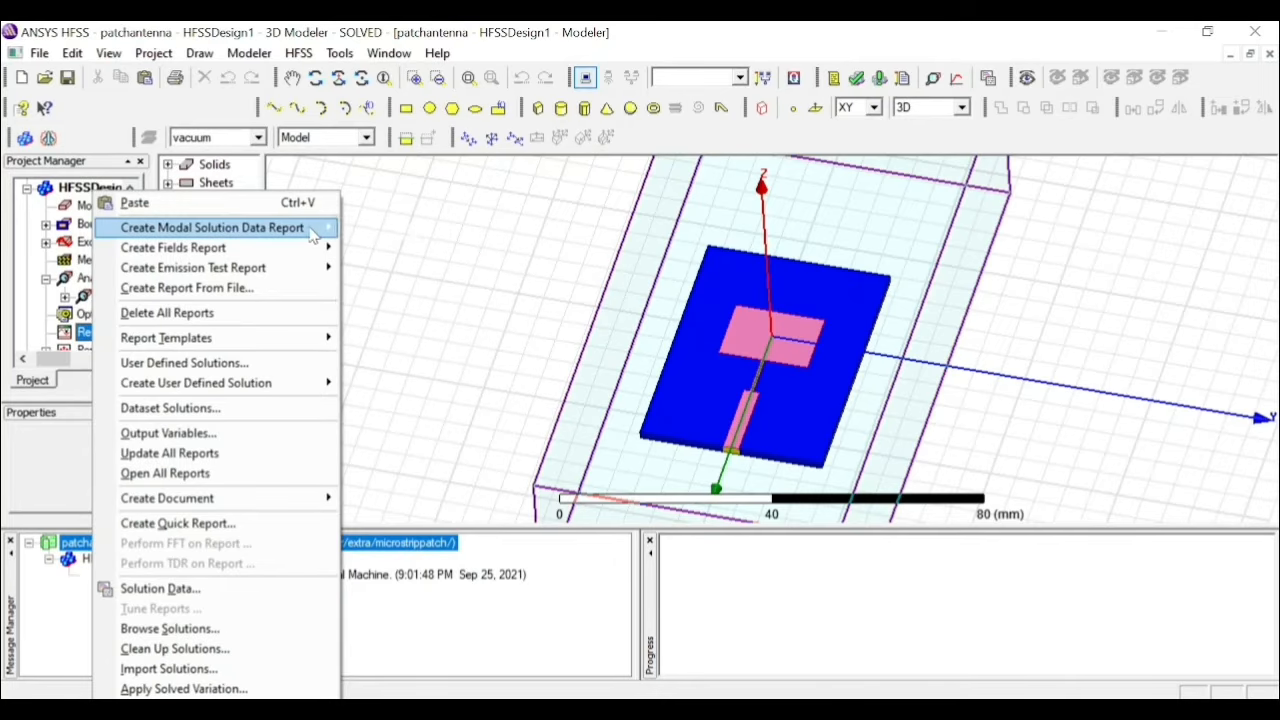
pyautogui.click(375, 229)
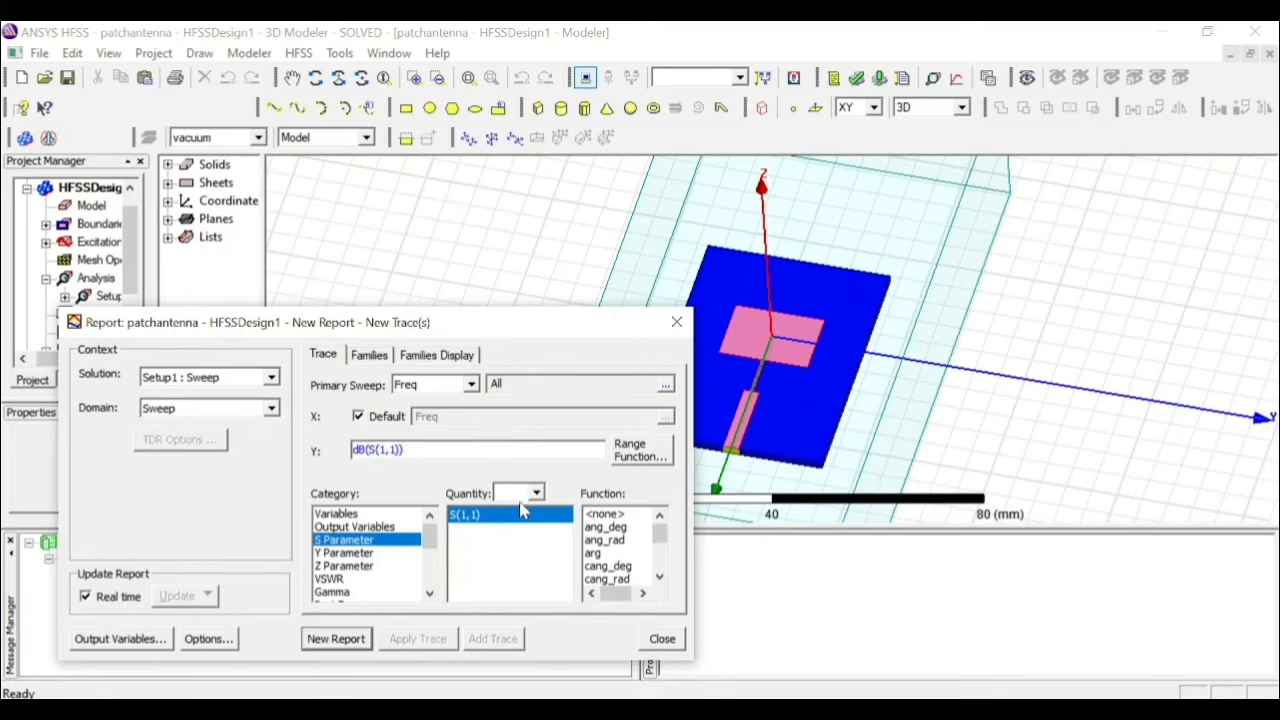
pyautogui.click(658, 578)
pyautogui.click(658, 578)
pyautogui.click(605, 552)
pyautogui.click(340, 641)
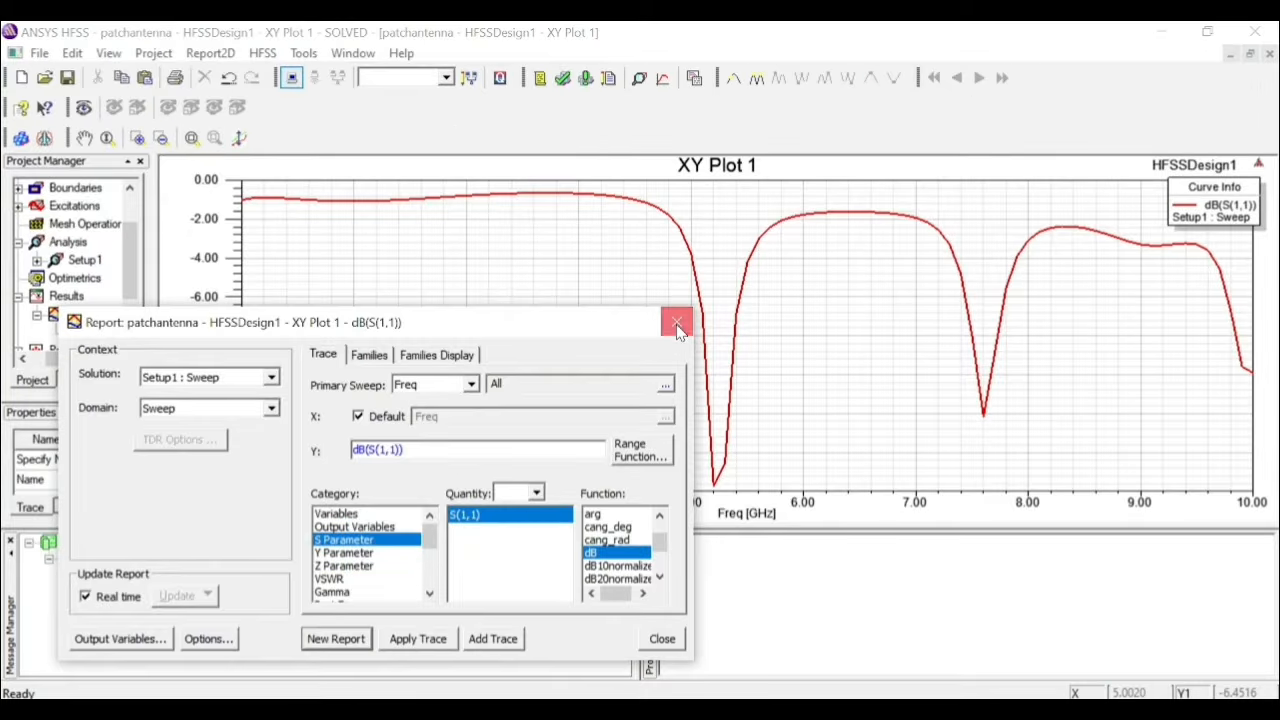
pyautogui.click(677, 324)
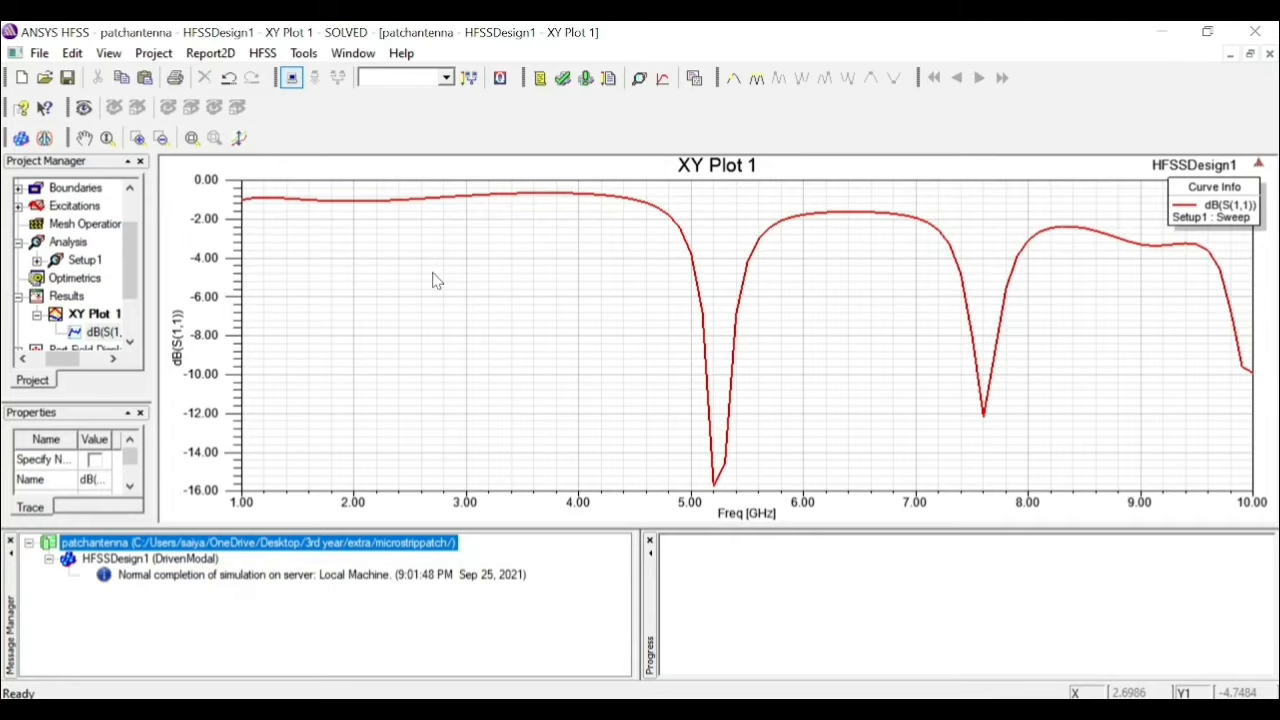
# Add a marker at the deepest dip of the dB(S(1,1)) curve, at 5.2 GHz
pyautogui.rightClick(470, 330)
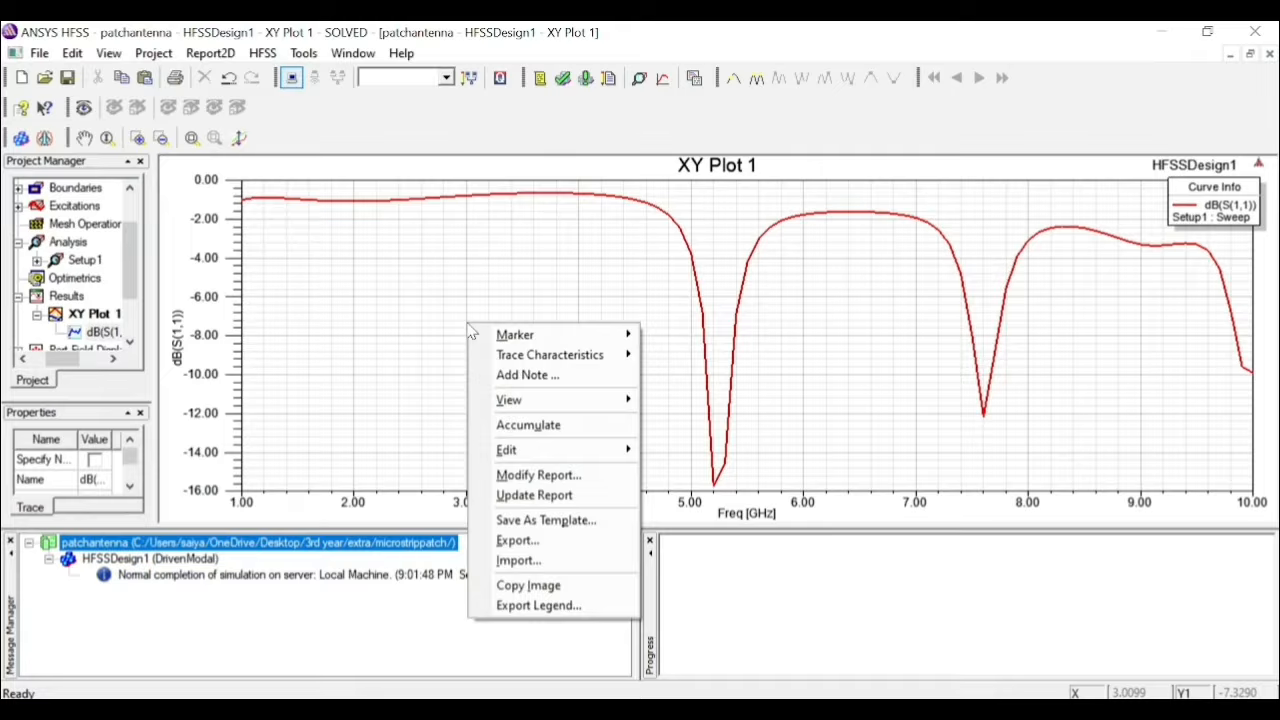
pyautogui.moveTo(485, 337)
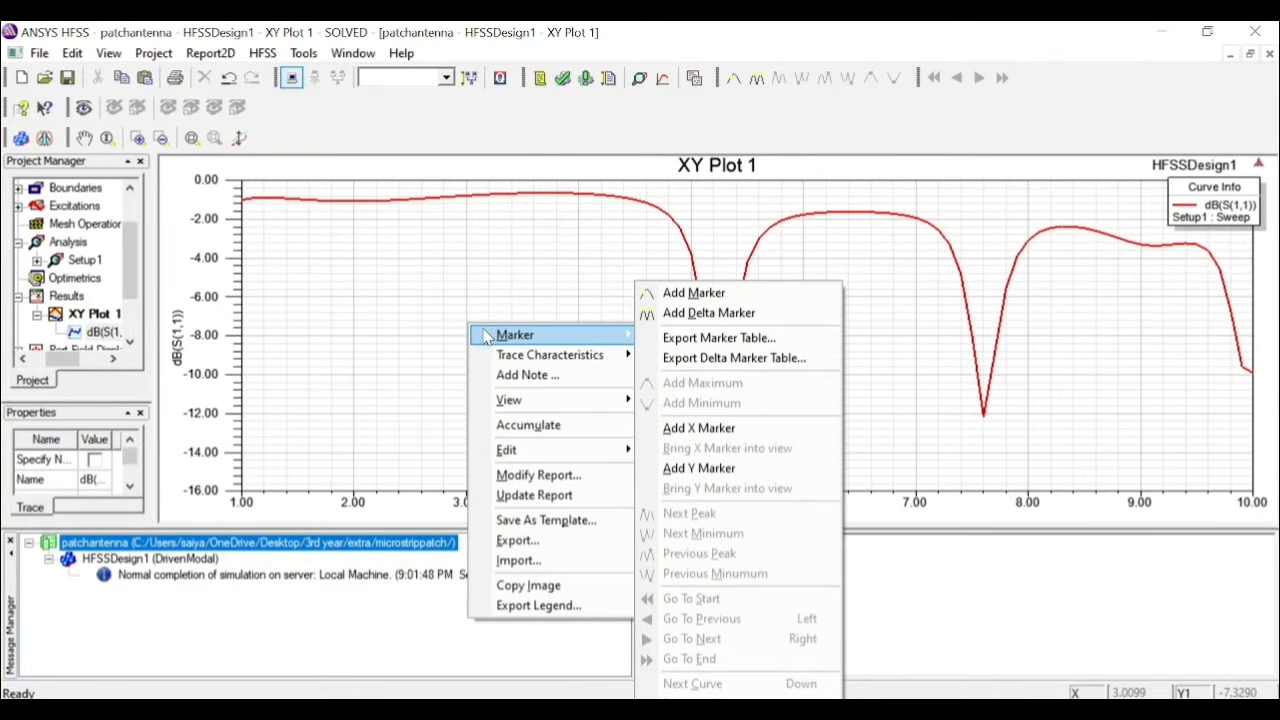
pyautogui.click(690, 293)
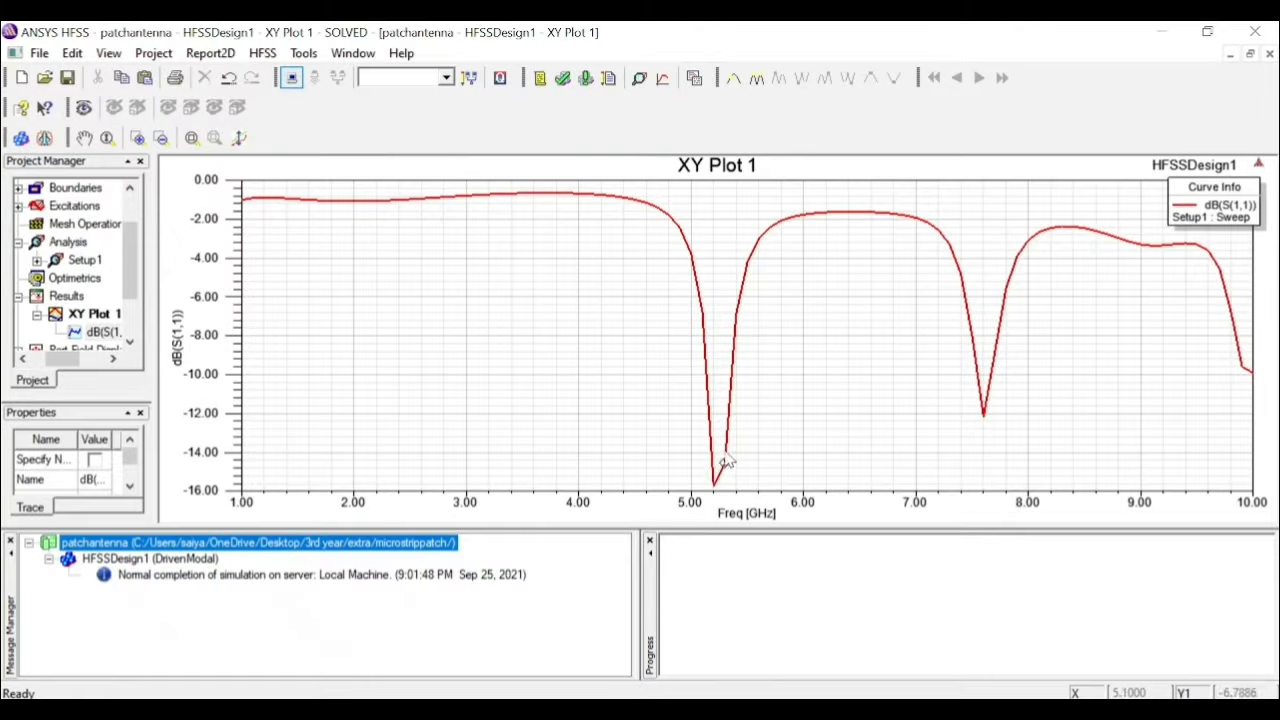
pyautogui.click(714, 487)
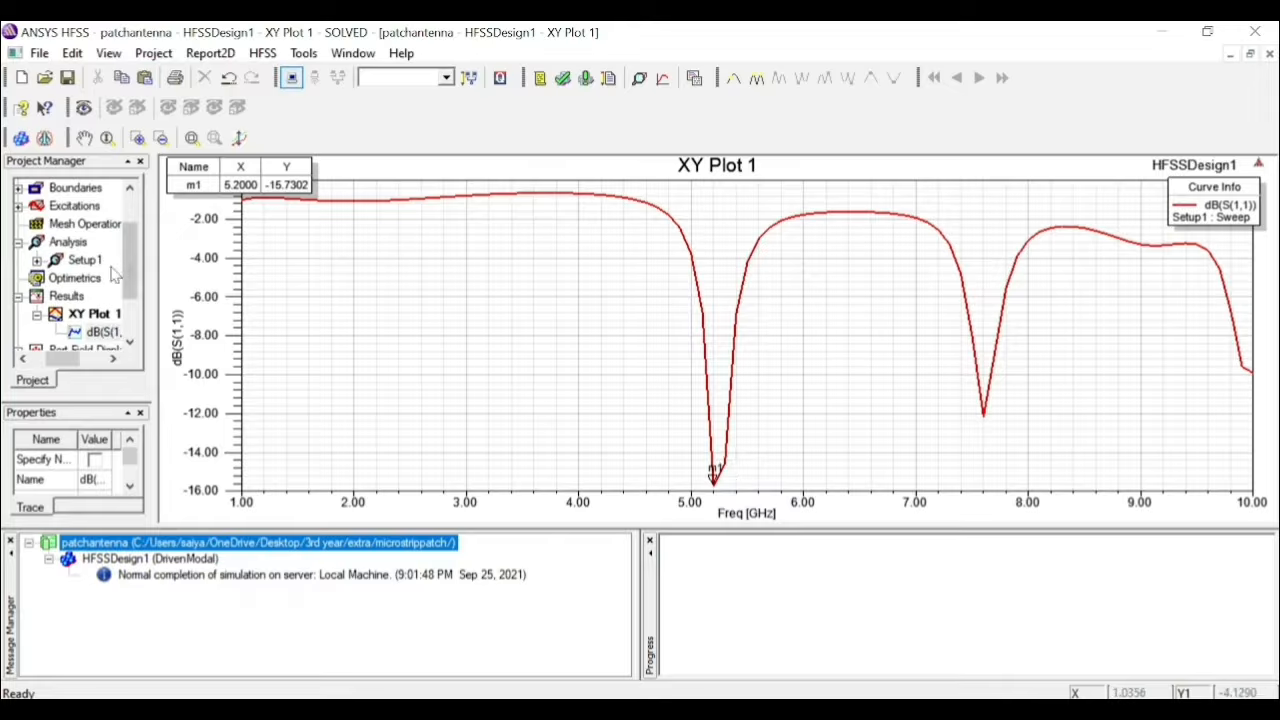
# Rename the dB(S(1,1)) report as plot1
pyautogui.click(72, 315)
pyautogui.rightClick(80, 313)
pyautogui.click(140, 386)
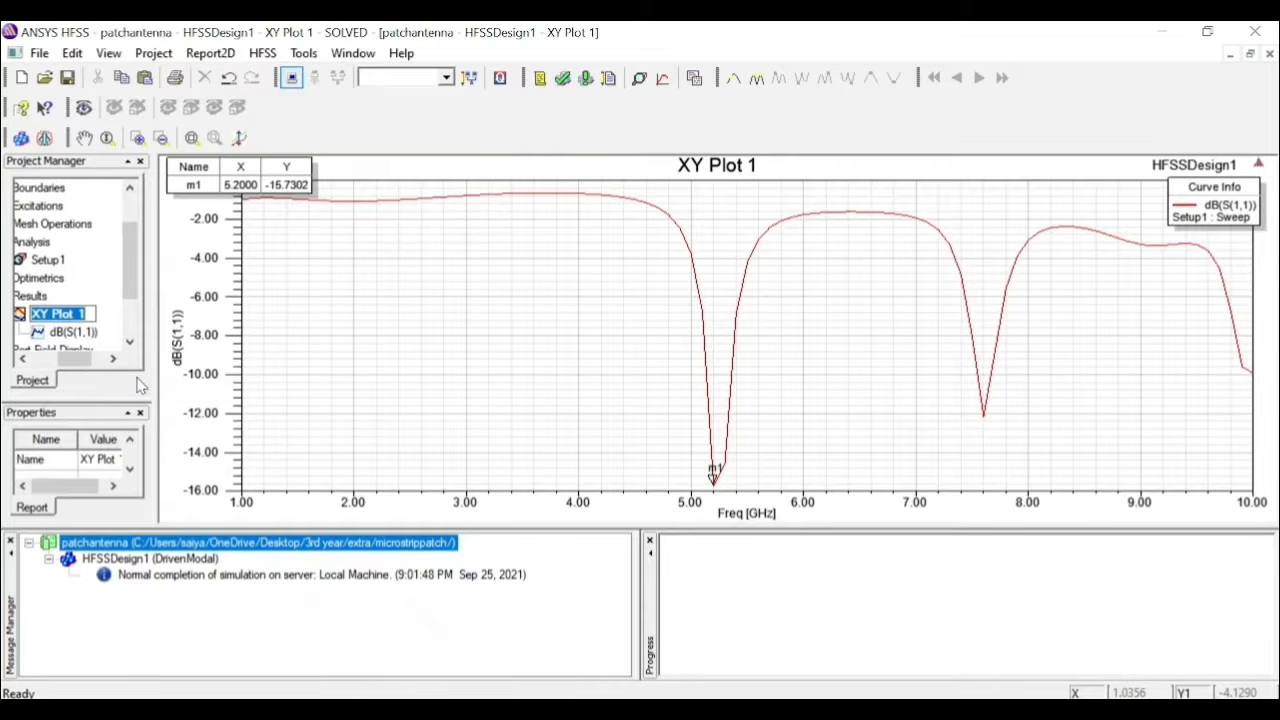
pyautogui.write('plot1')
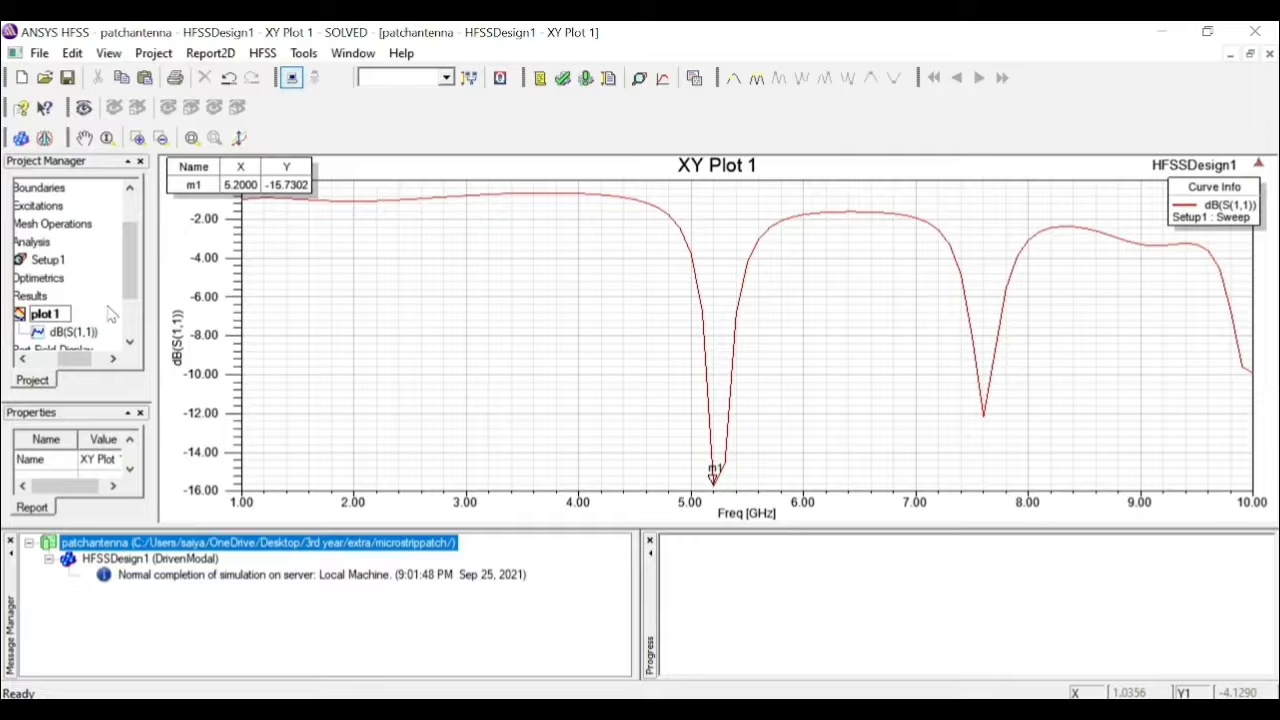
# Create a modal solution data rectangular plot of VSWR(1) against frequency, with the function set to none
pyautogui.click(33, 298)
pyautogui.rightClick(38, 302)
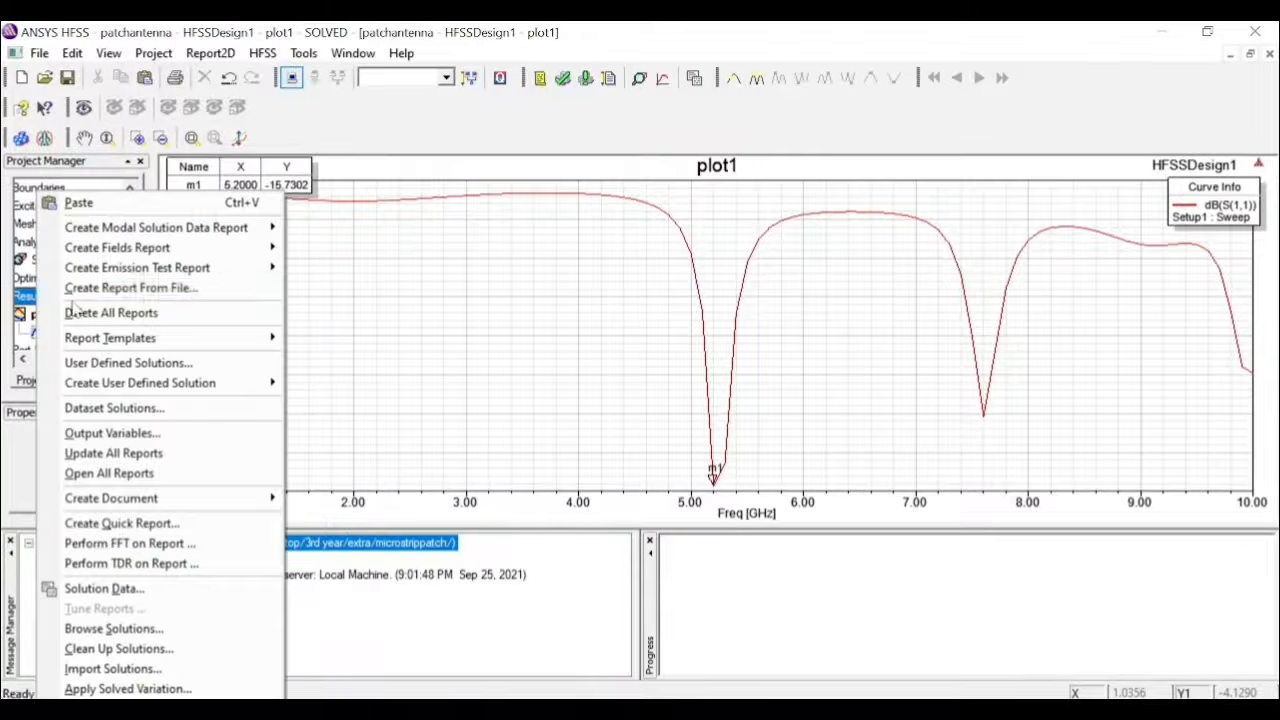
pyautogui.moveTo(207, 236)
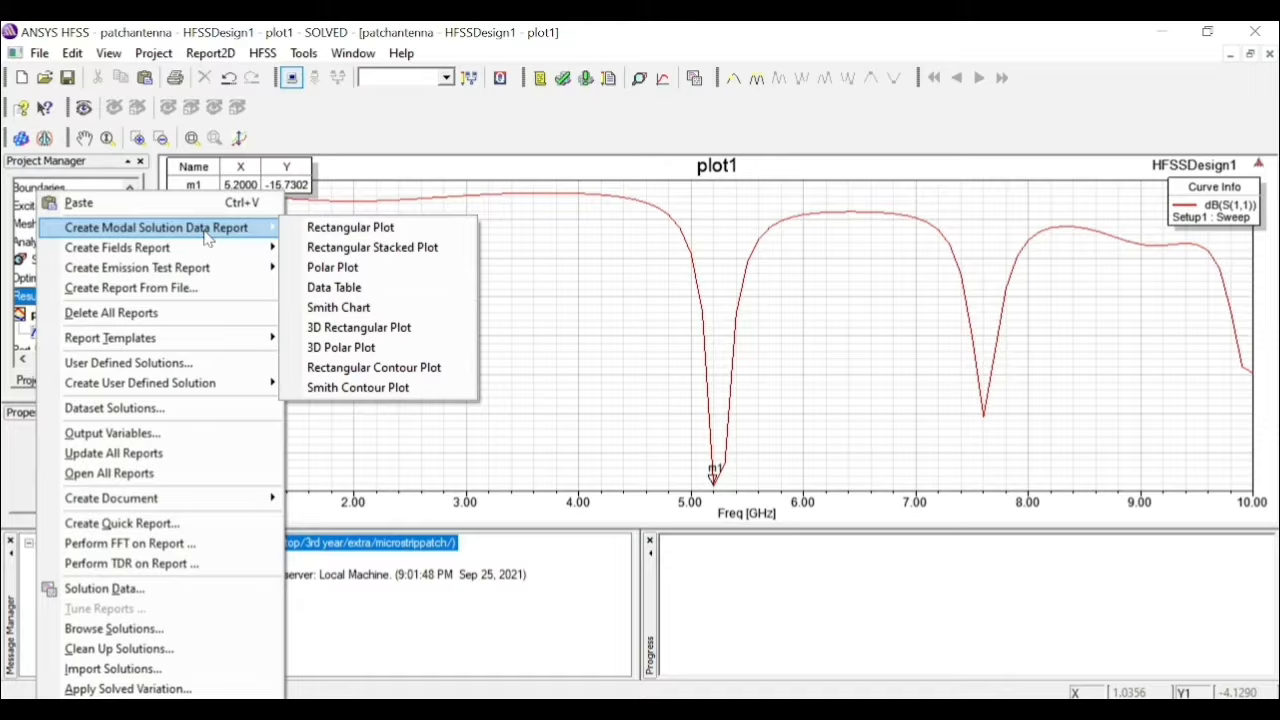
pyautogui.click(400, 224)
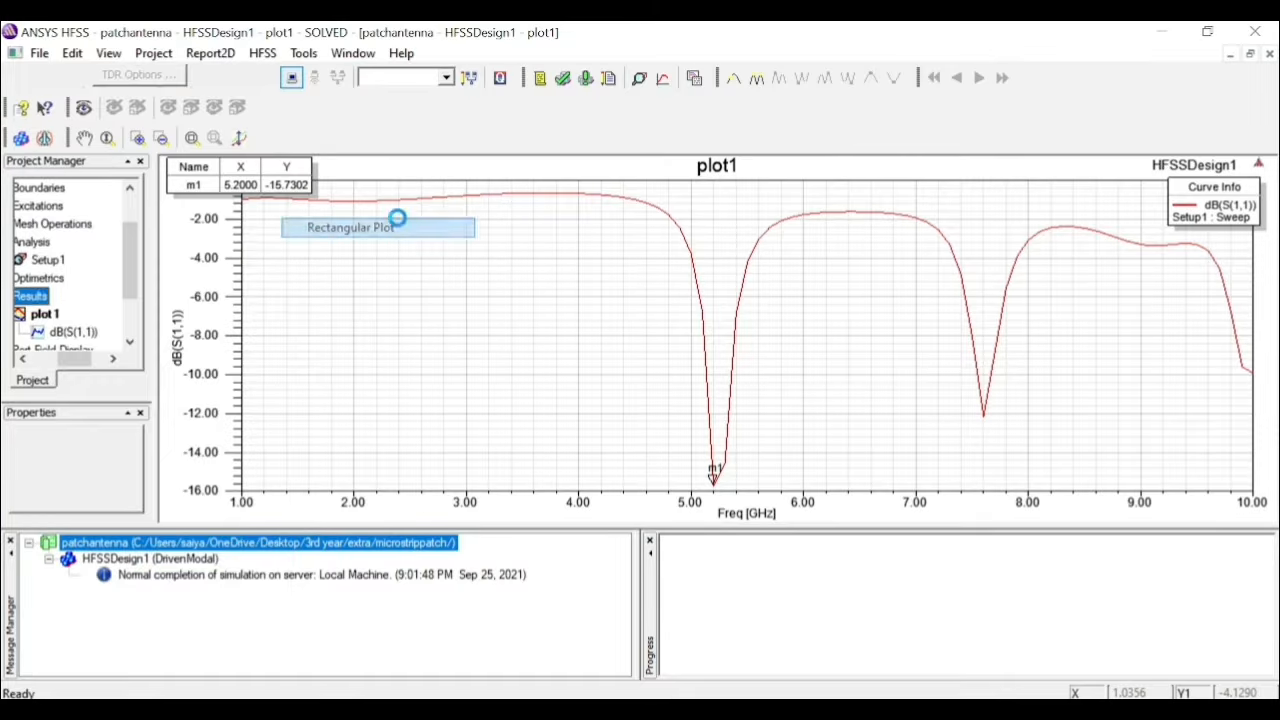
pyautogui.click(345, 579)
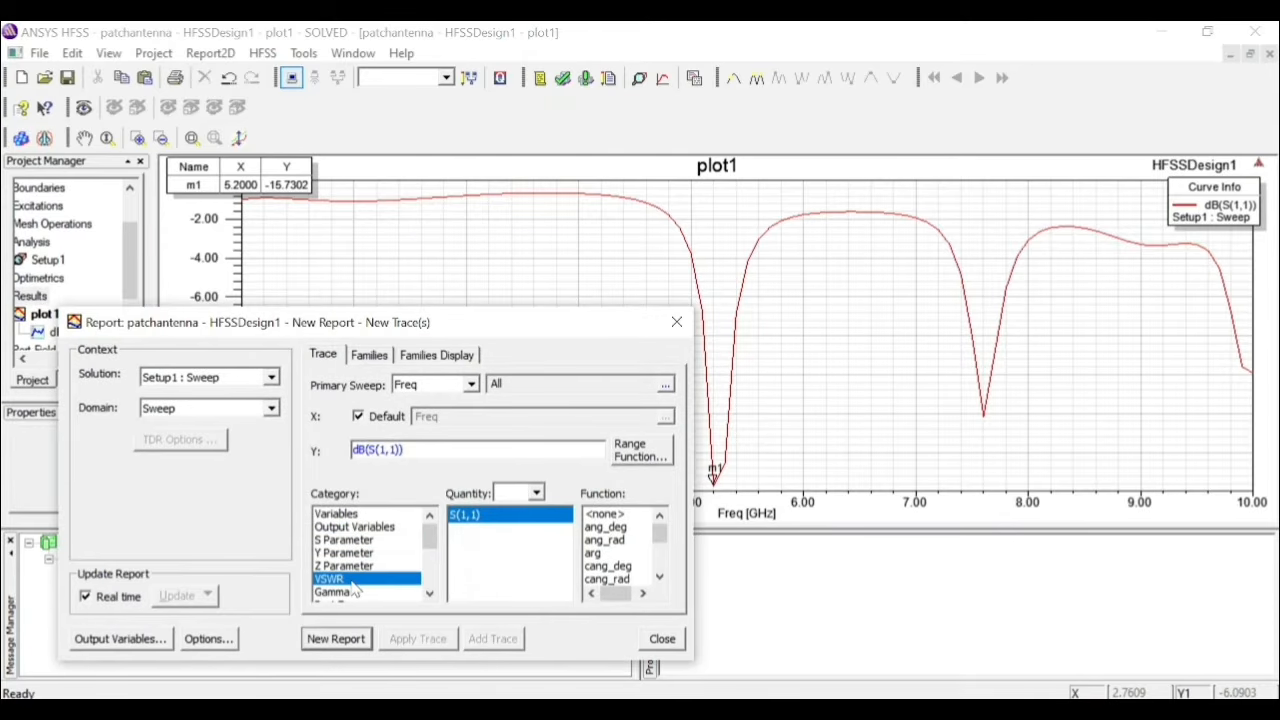
pyautogui.click(306, 642)
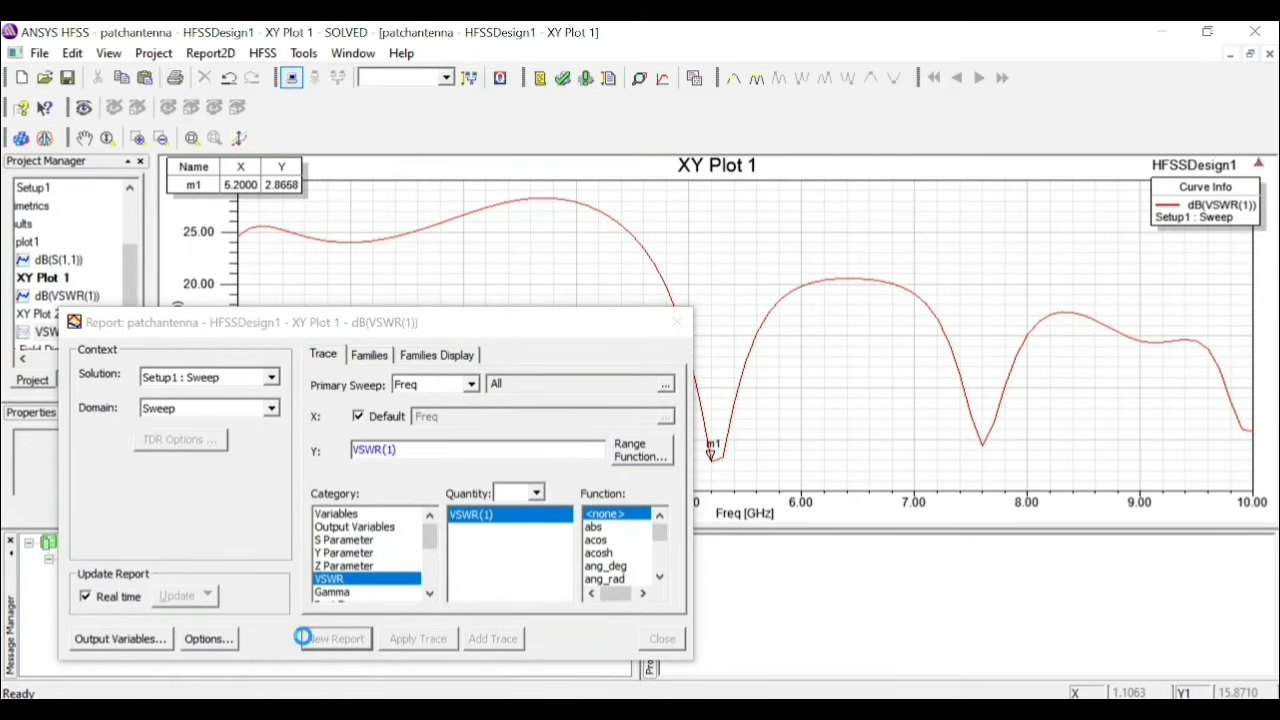
pyautogui.click(677, 322)
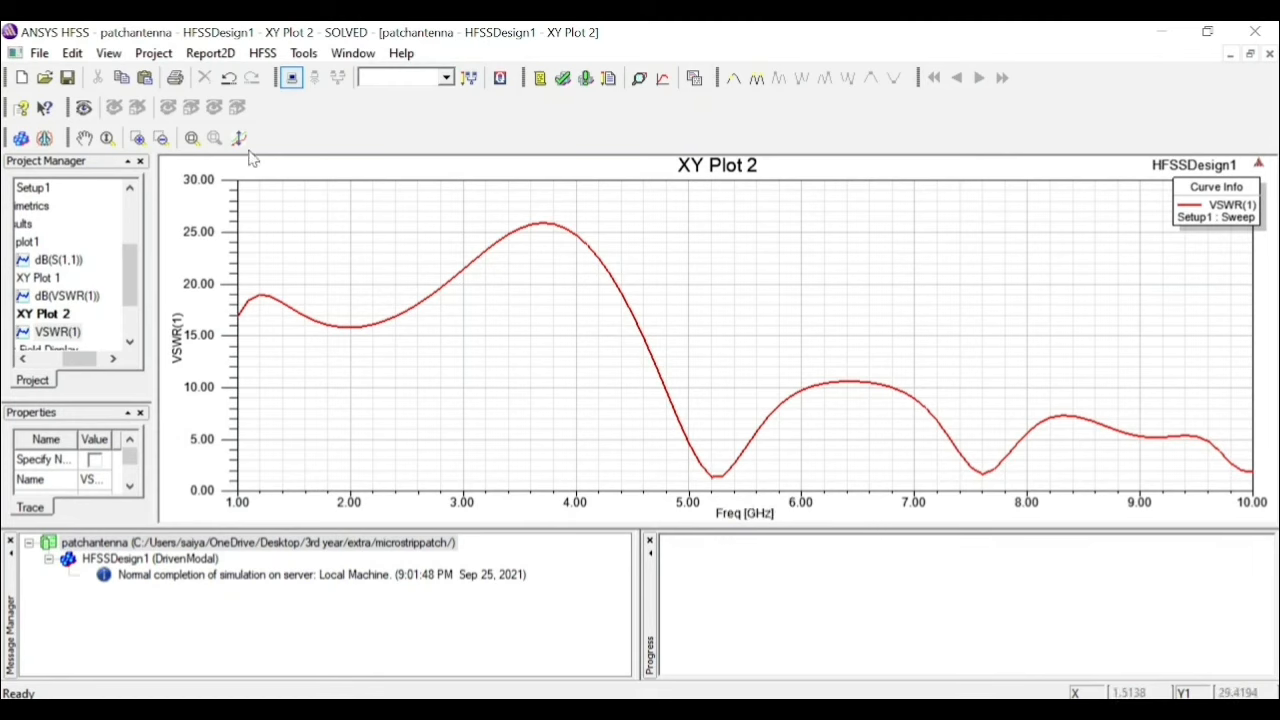
# Add a marker at the minimum of the VSWR(1) curve, at 5.2 GHz
pyautogui.rightClick(294, 198)
pyautogui.moveTo(344, 212)
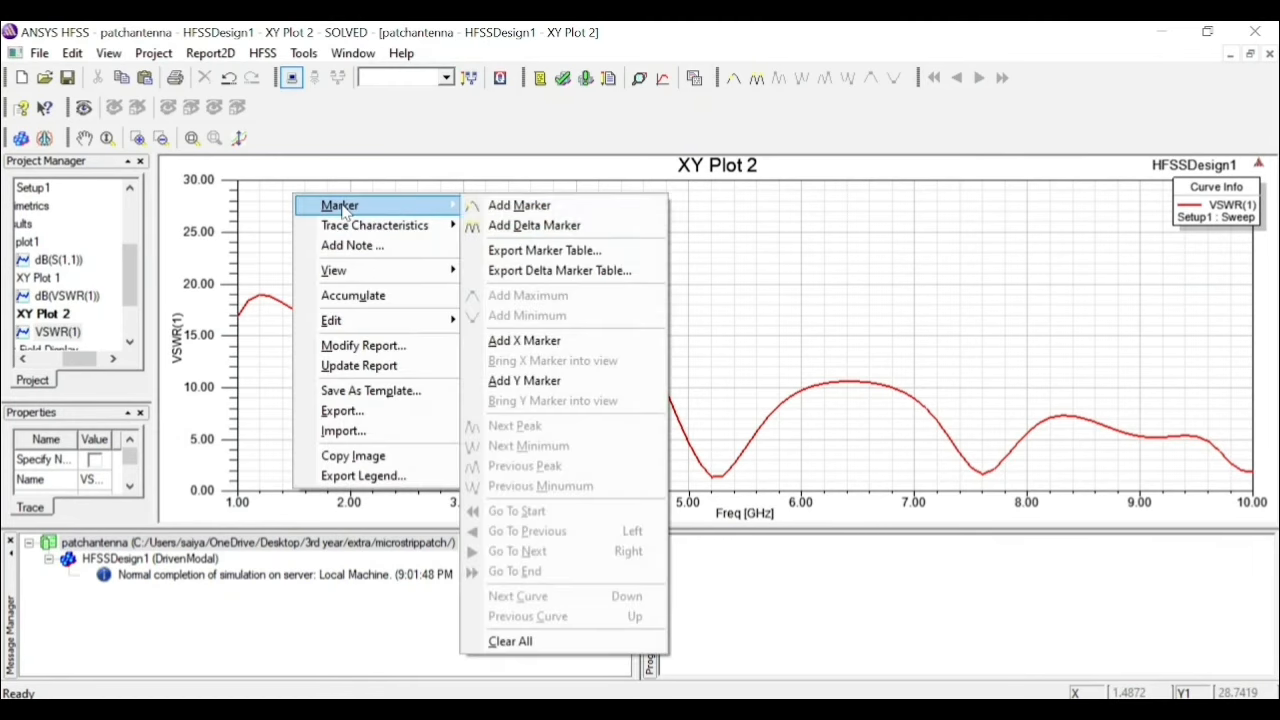
pyautogui.click(514, 206)
pyautogui.click(710, 488)
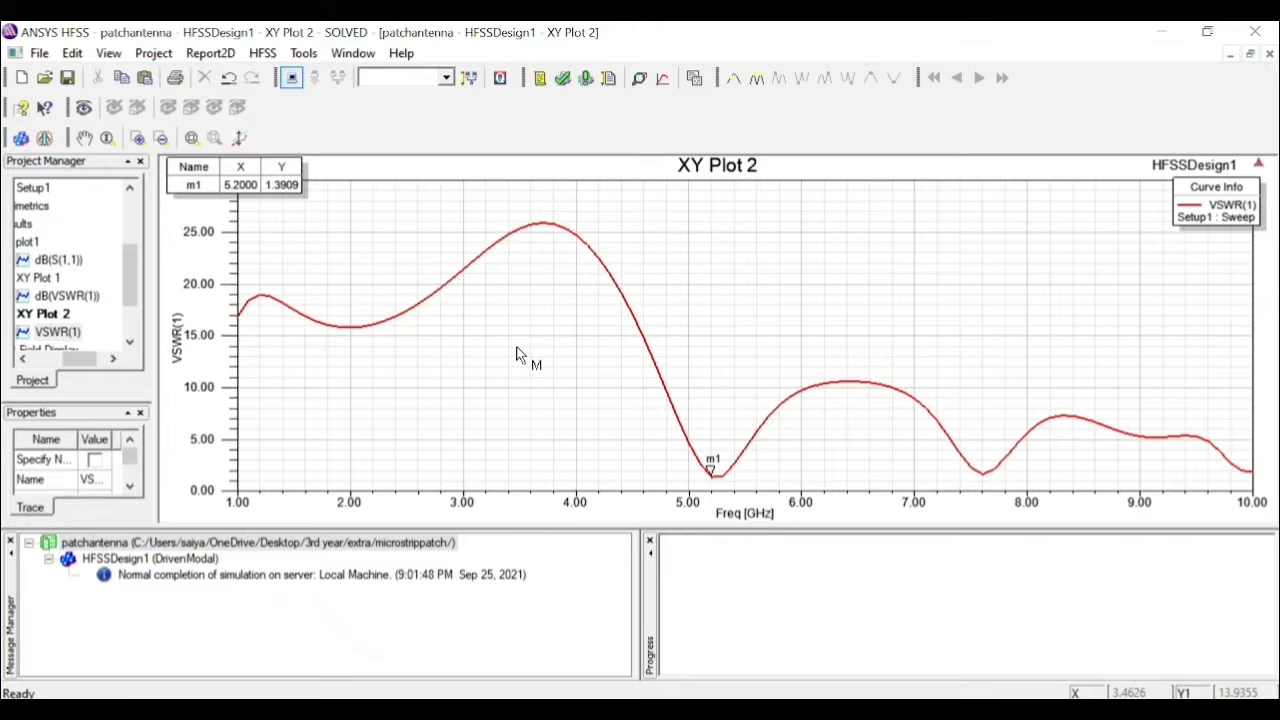
# Rename the VSWR(1) report as vswr
pyautogui.click(60, 314)
pyautogui.rightClick(64, 317)
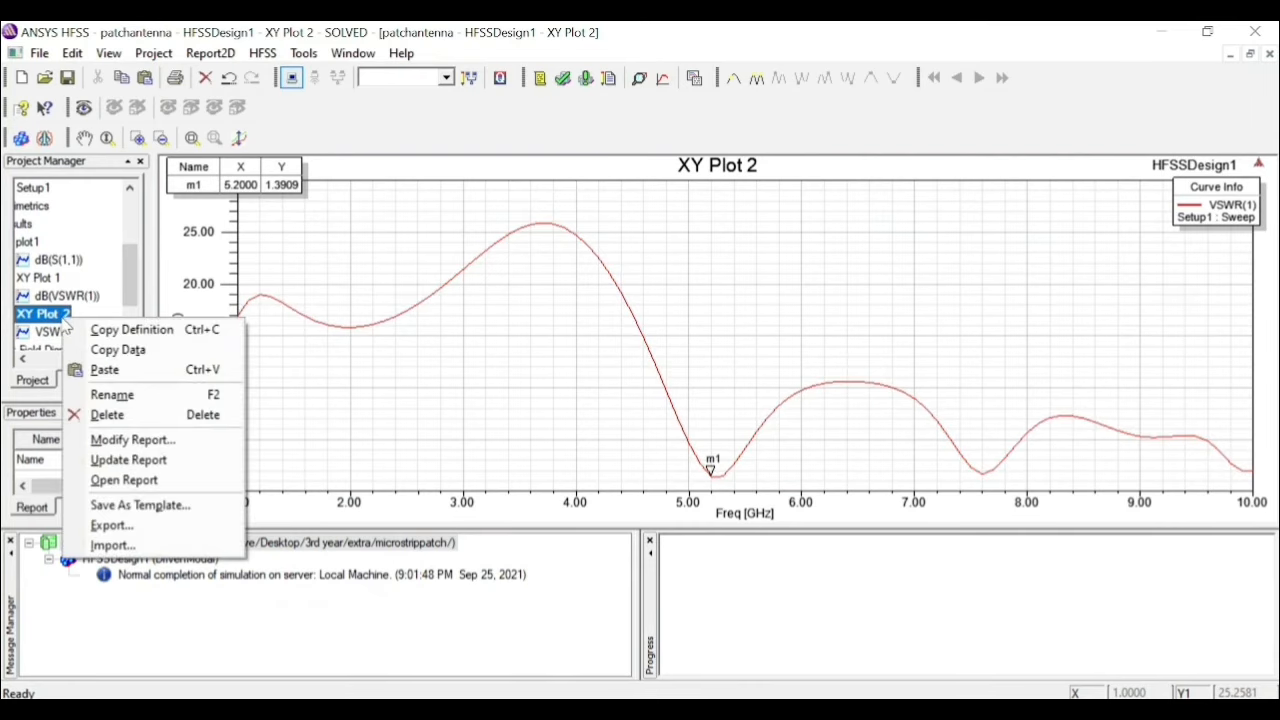
pyautogui.click(153, 394)
pyautogui.write('vswr')
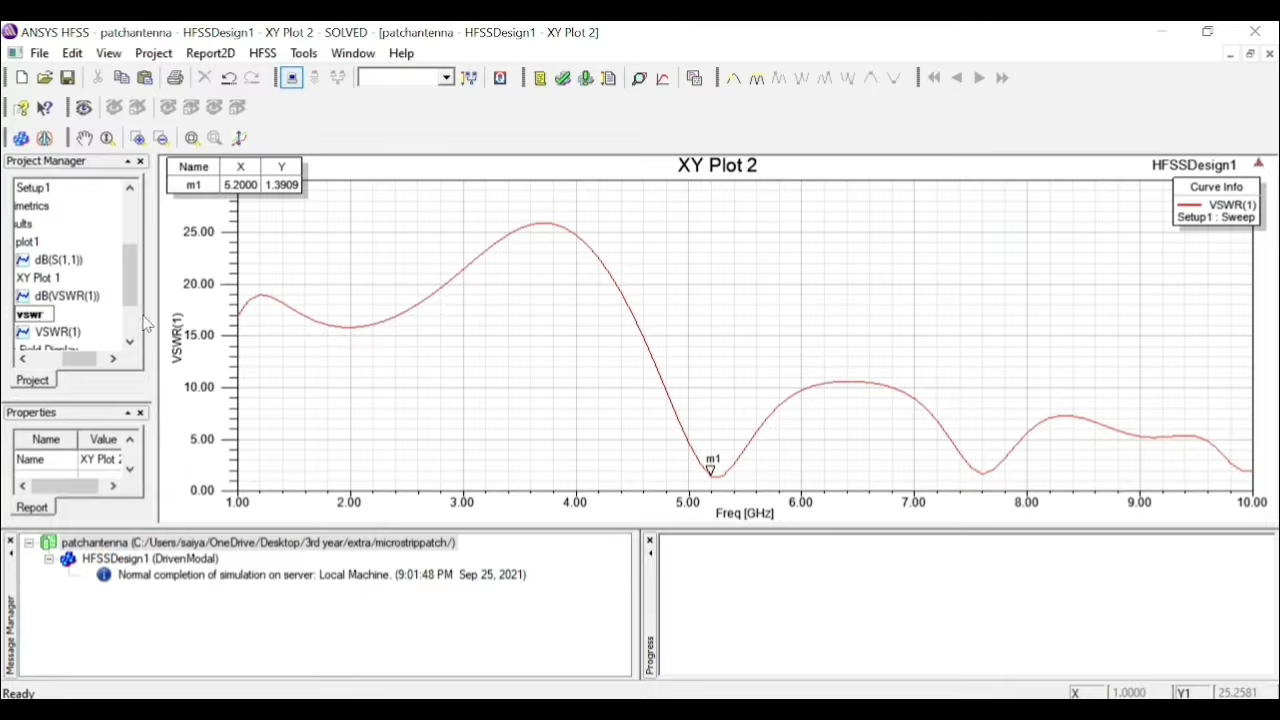
pyautogui.press('Return')
# Insert an infinite sphere far field setup with Phi from 0 to 360 deg and Theta from -180 to 180 deg, both in 10 deg steps
pyautogui.scroll(-2, 140, 322)
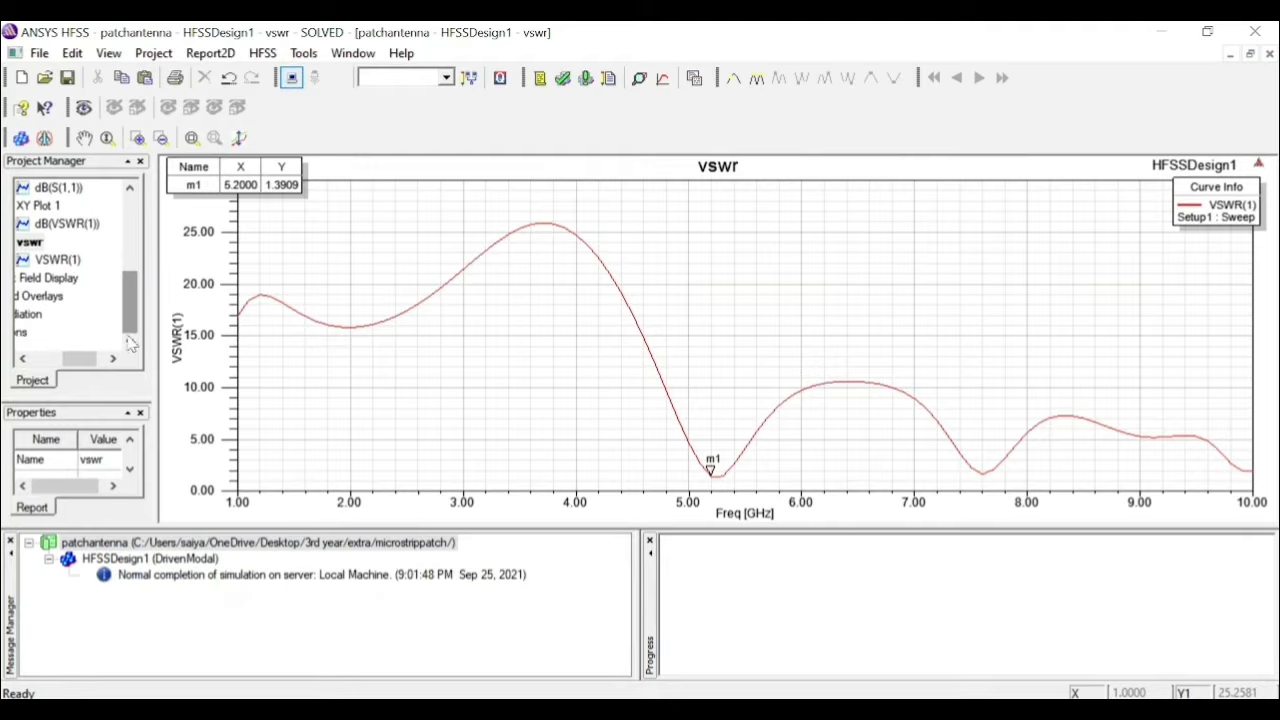
pyautogui.moveTo(80, 358)
pyautogui.mouseDown()
pyautogui.moveTo(46, 366)
pyautogui.moveTo(70, 373)
pyautogui.mouseUp()
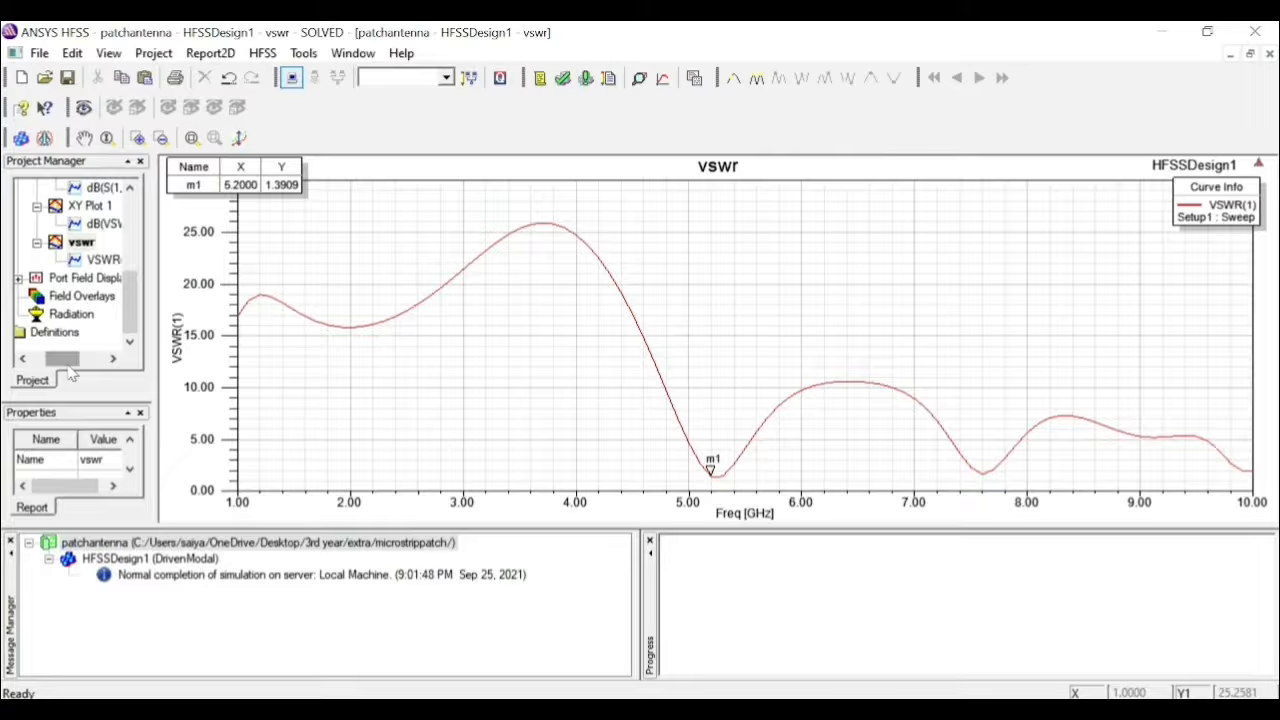
pyautogui.click(76, 315)
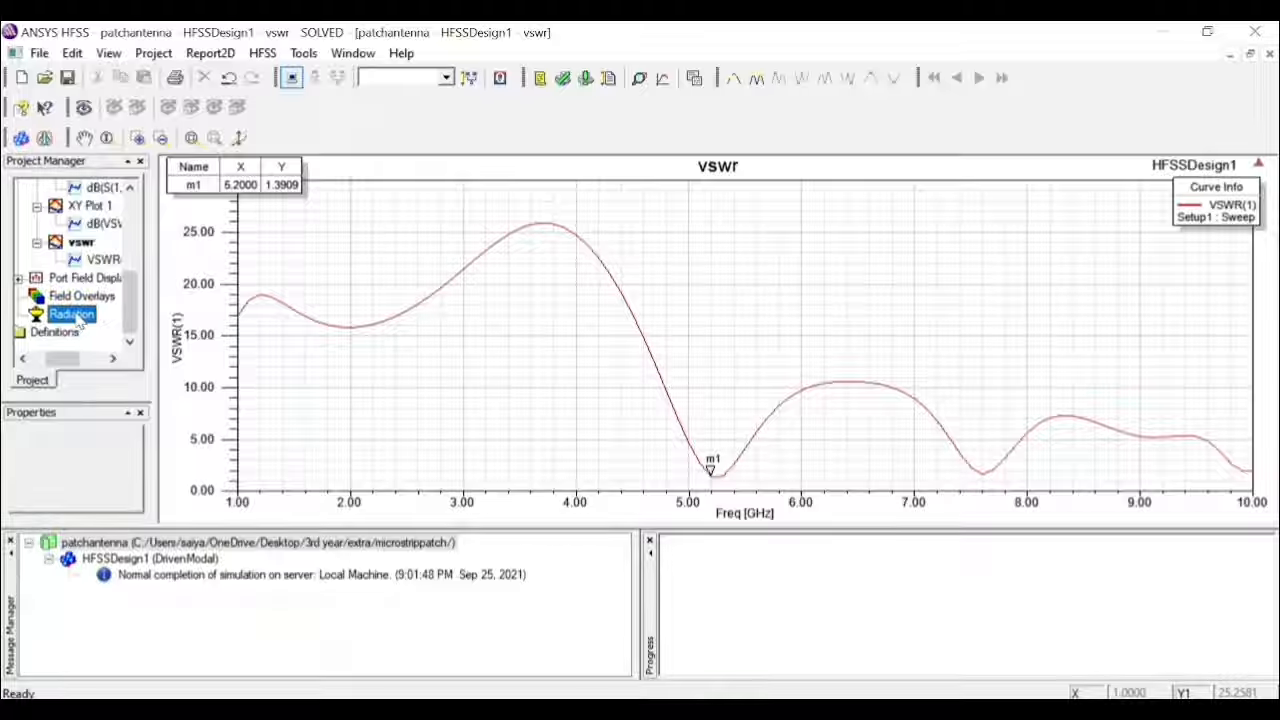
pyautogui.rightClick(76, 315)
pyautogui.moveTo(125, 330)
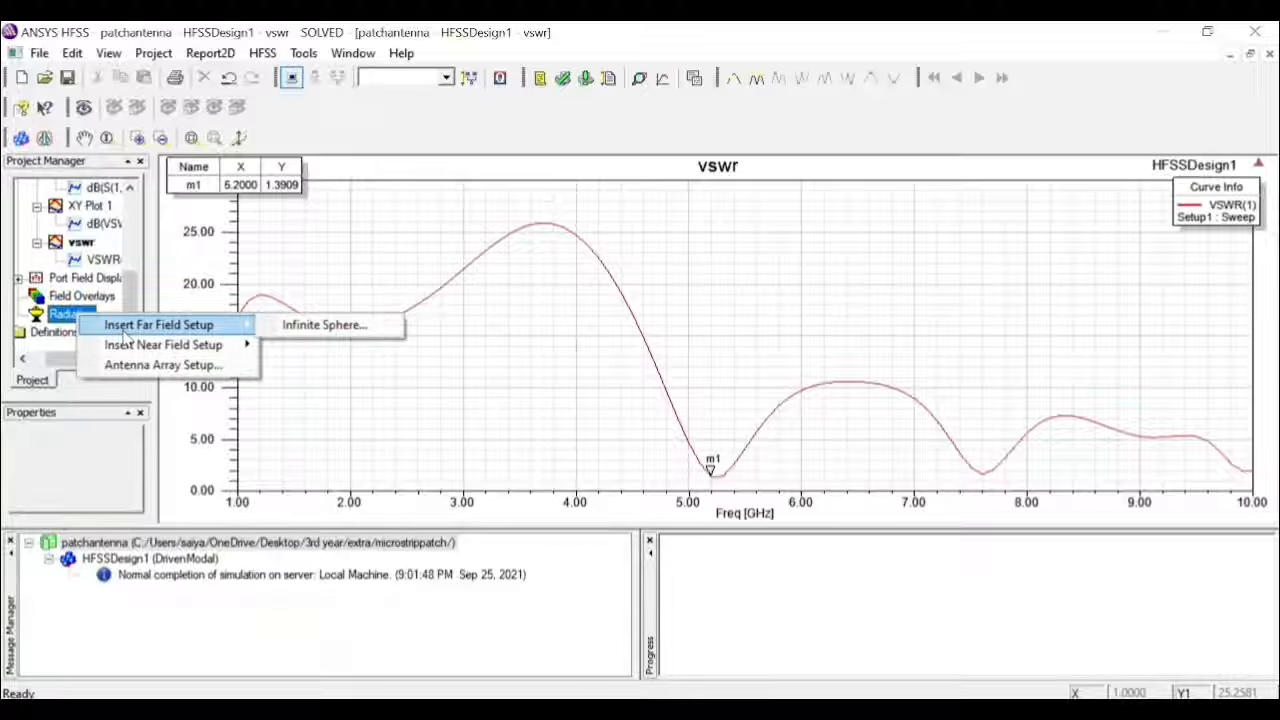
pyautogui.click(322, 328)
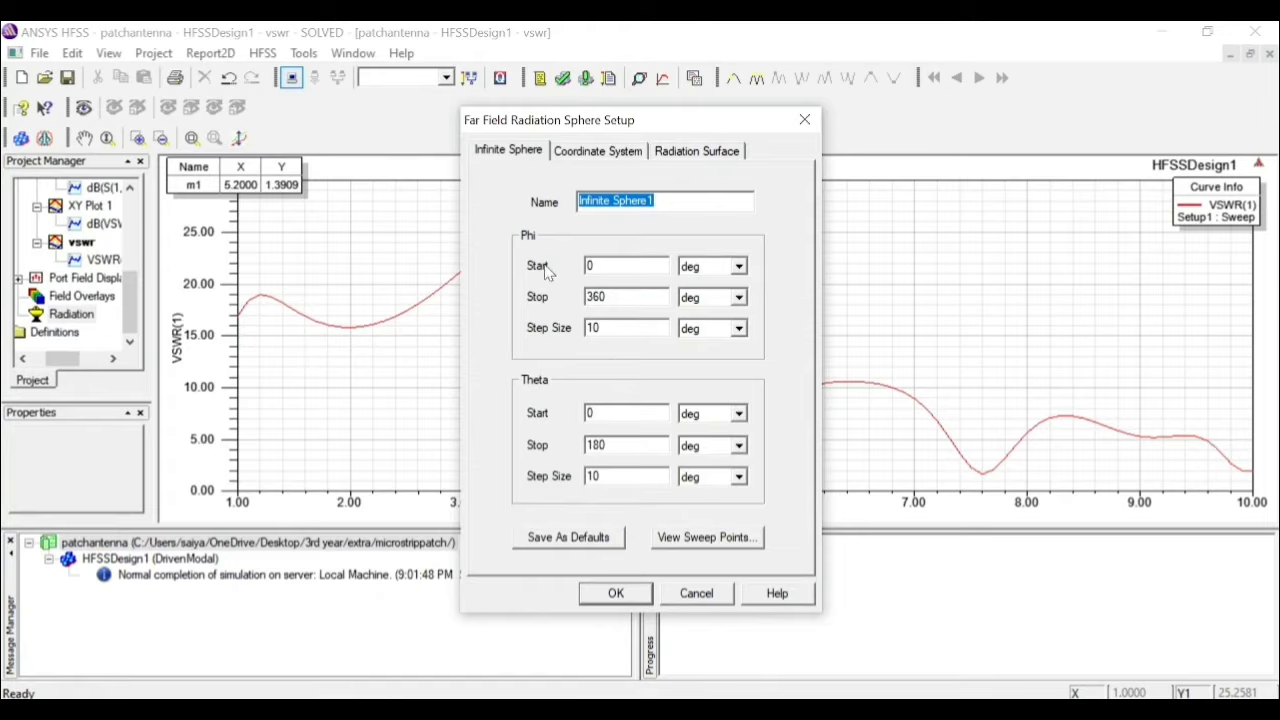
pyautogui.click(602, 266)
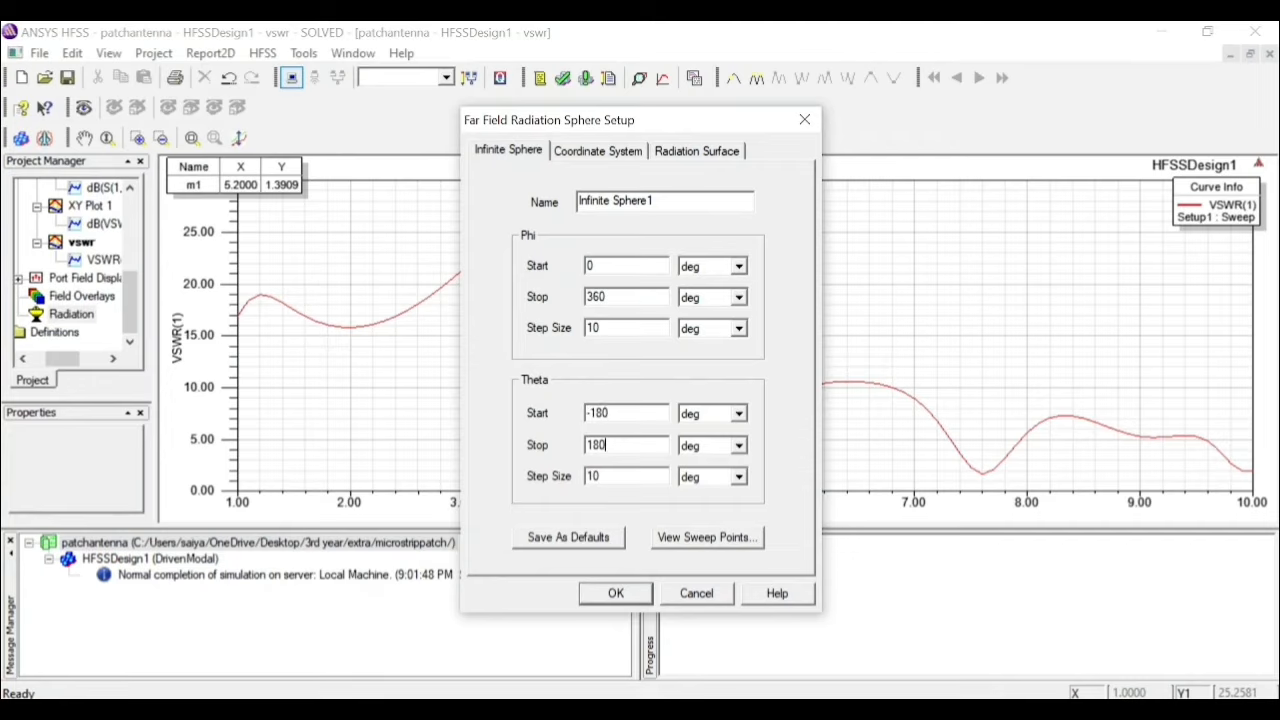
pyautogui.click(617, 594)
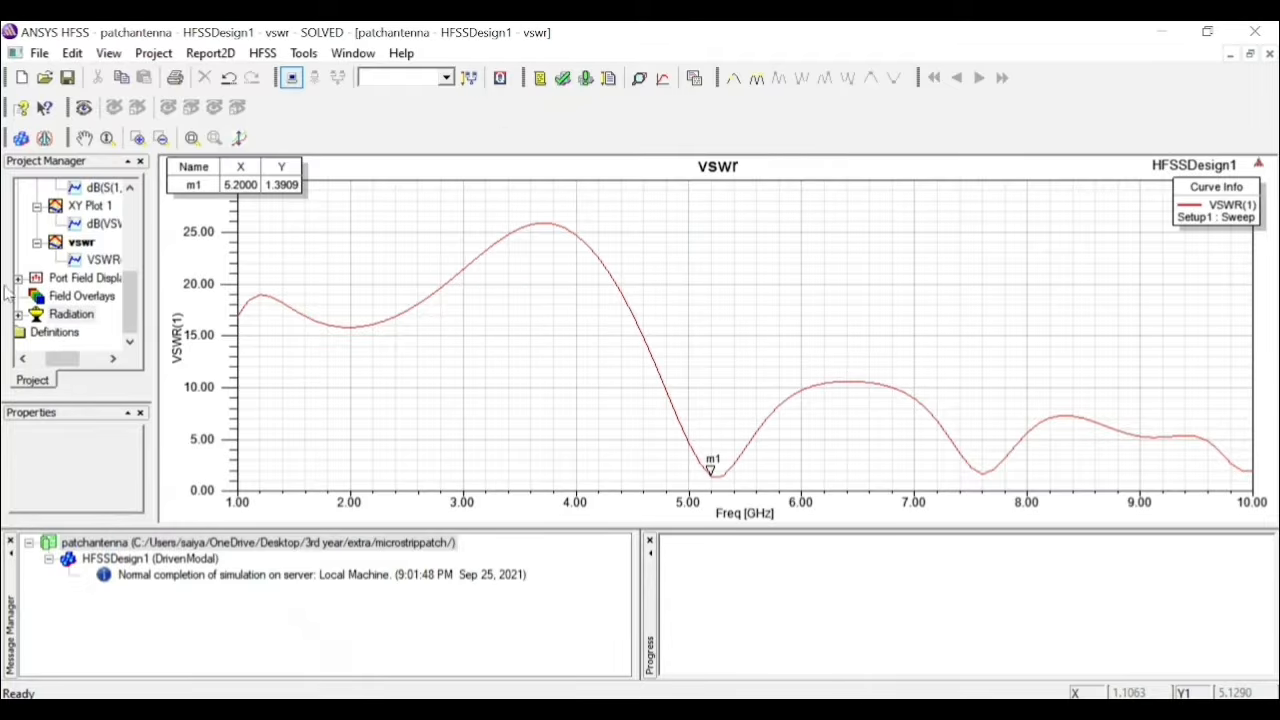
# Create a far fields 3D polar plot of GainTotal in dB on Infinite Sphere1, sweeping Phi and Theta
pyautogui.click(19, 315)
pyautogui.moveTo(129, 298); pyautogui.dragTo(129, 269)
pyautogui.rightClick(80, 246)
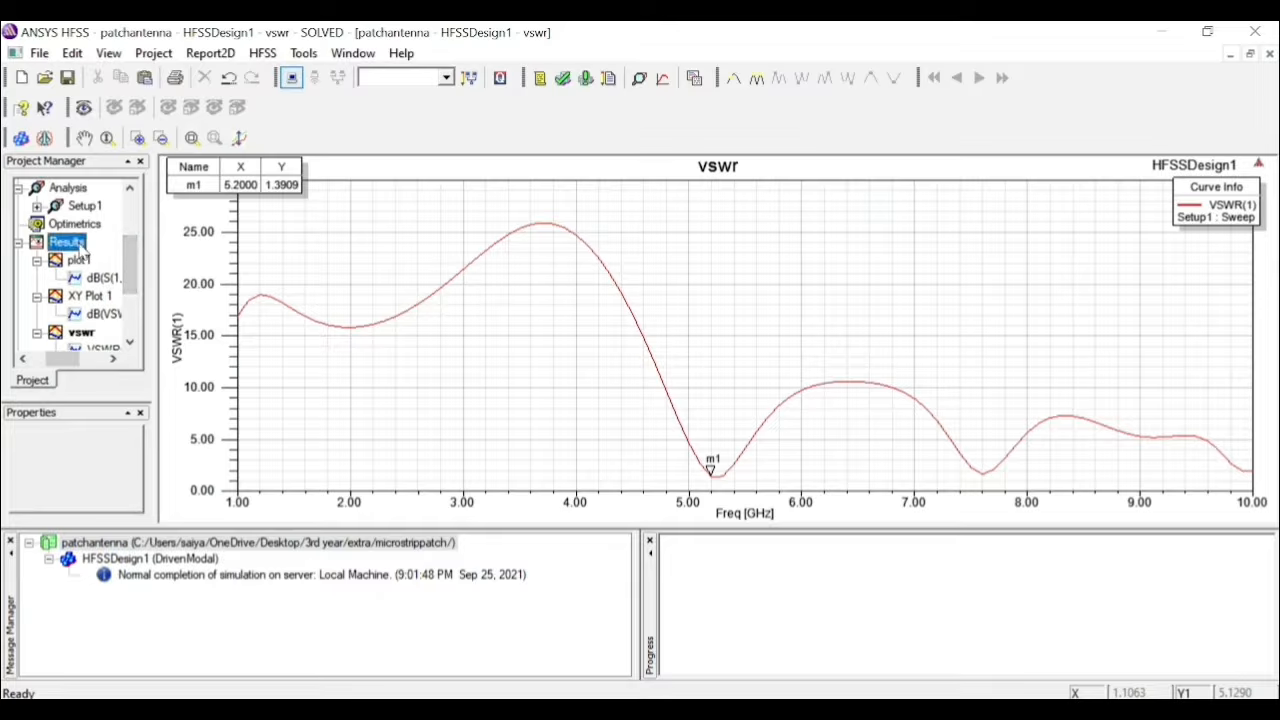
pyautogui.moveTo(192, 250)
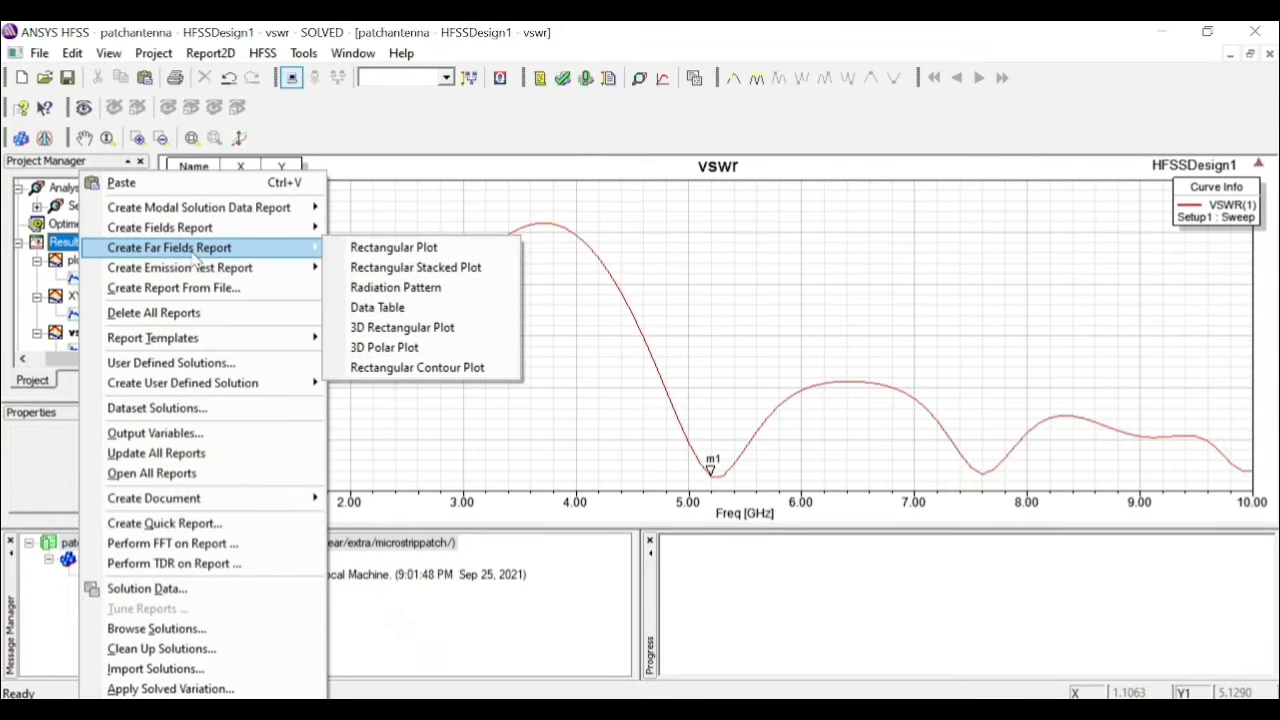
pyautogui.click(424, 347)
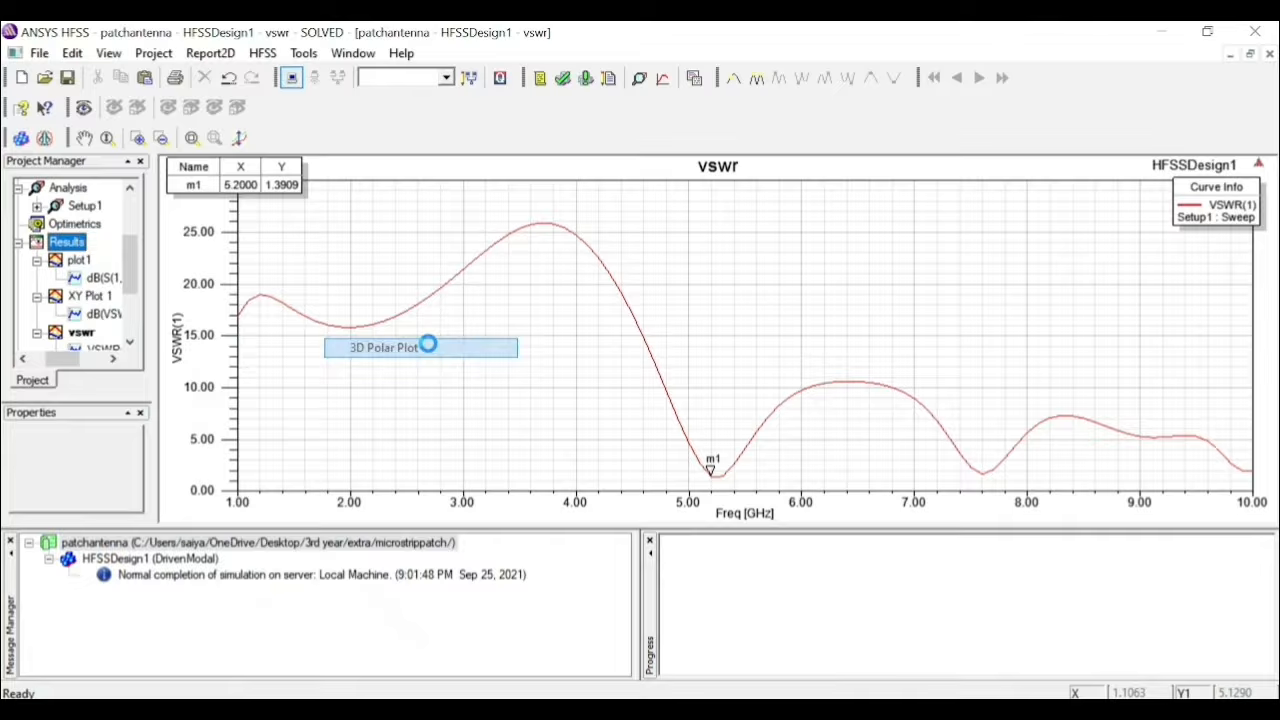
pyautogui.click(429, 594)
pyautogui.click(429, 594)
pyautogui.click(372, 591)
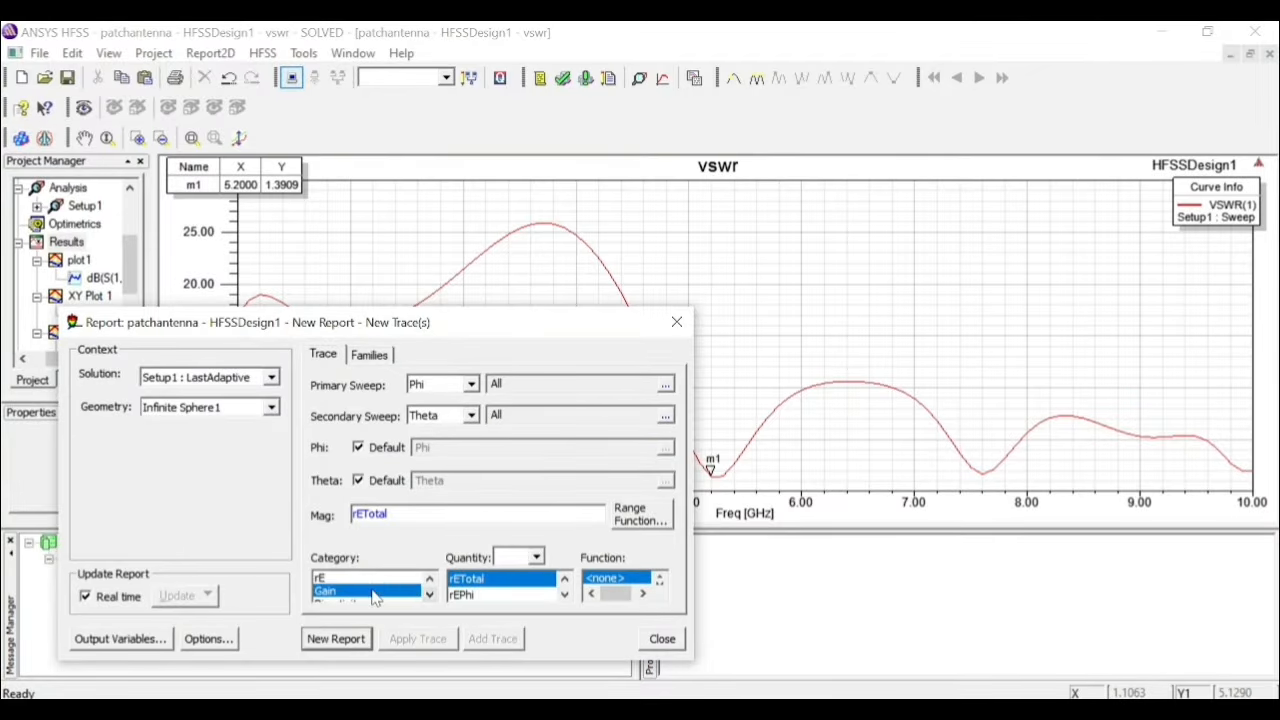
pyautogui.click(661, 584)
pyautogui.click(661, 584)
pyautogui.click(661, 584)
pyautogui.click(661, 584)
pyautogui.click(661, 584)
pyautogui.click(661, 584)
pyautogui.click(661, 584)
pyautogui.click(661, 584)
pyautogui.click(662, 586)
pyautogui.click(662, 586)
pyautogui.click(662, 586)
pyautogui.click(662, 586)
pyautogui.click(662, 586)
pyautogui.click(661, 576)
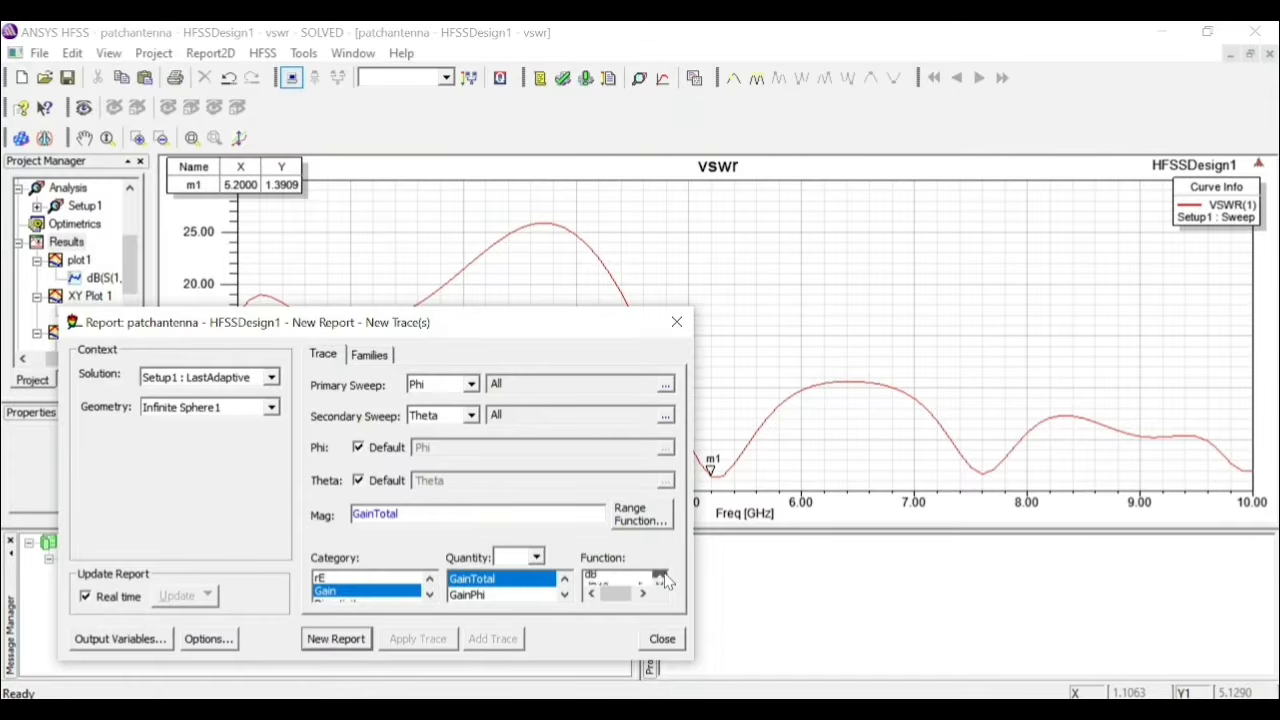
pyautogui.click(348, 644)
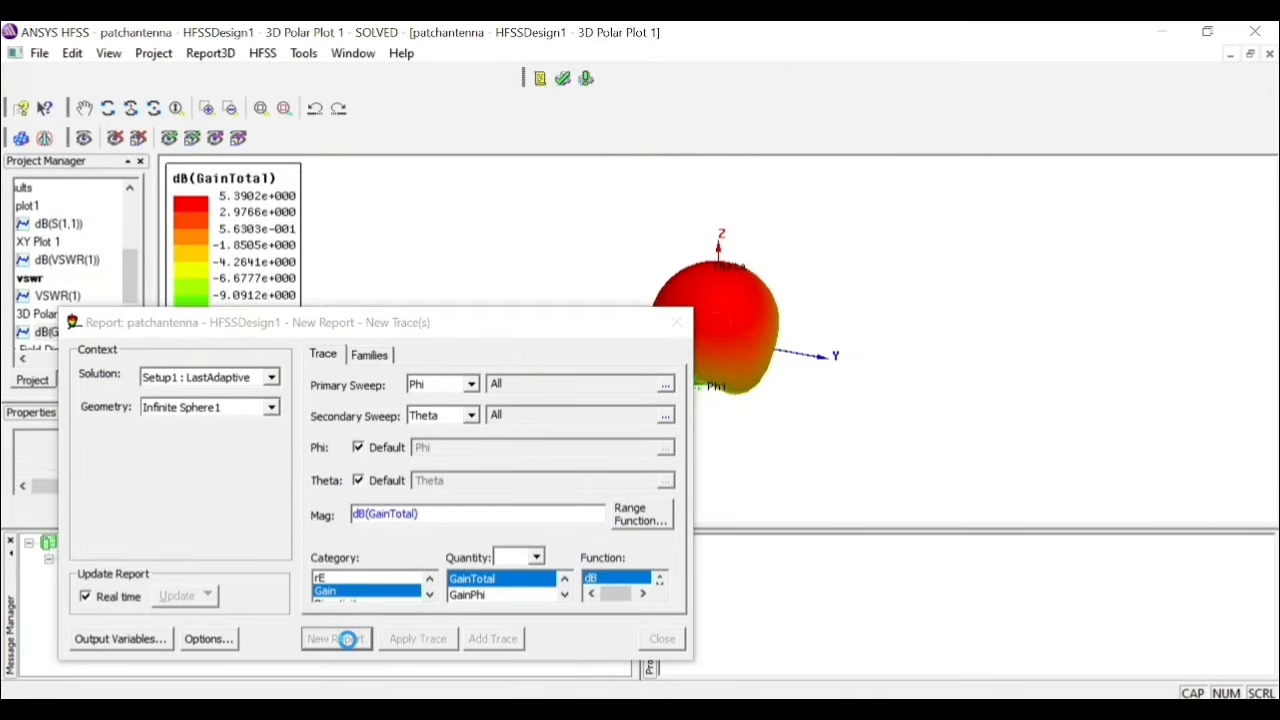
pyautogui.click(677, 322)
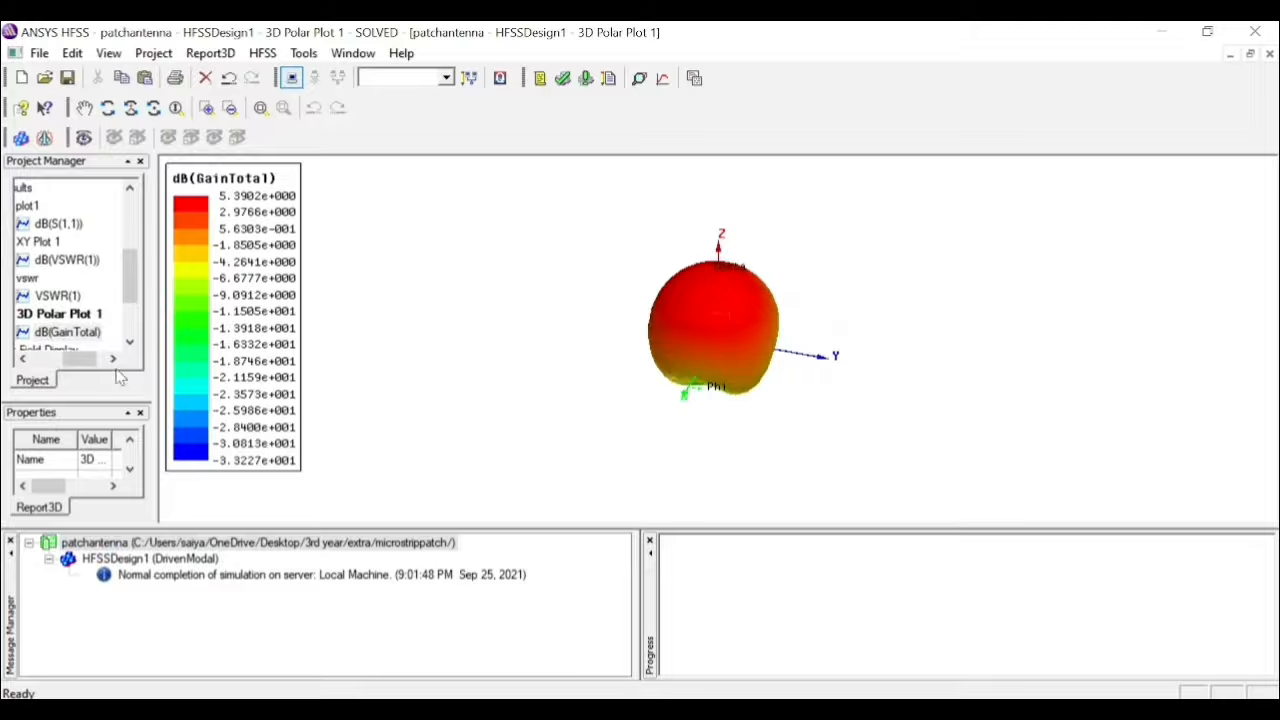
# Create a far fields radiation pattern report of dB(GainTotal) on Infinite Sphere1 with Theta as the primary sweep
pyautogui.moveTo(85, 360); pyautogui.dragTo(52, 360)
pyautogui.click(42, 190)
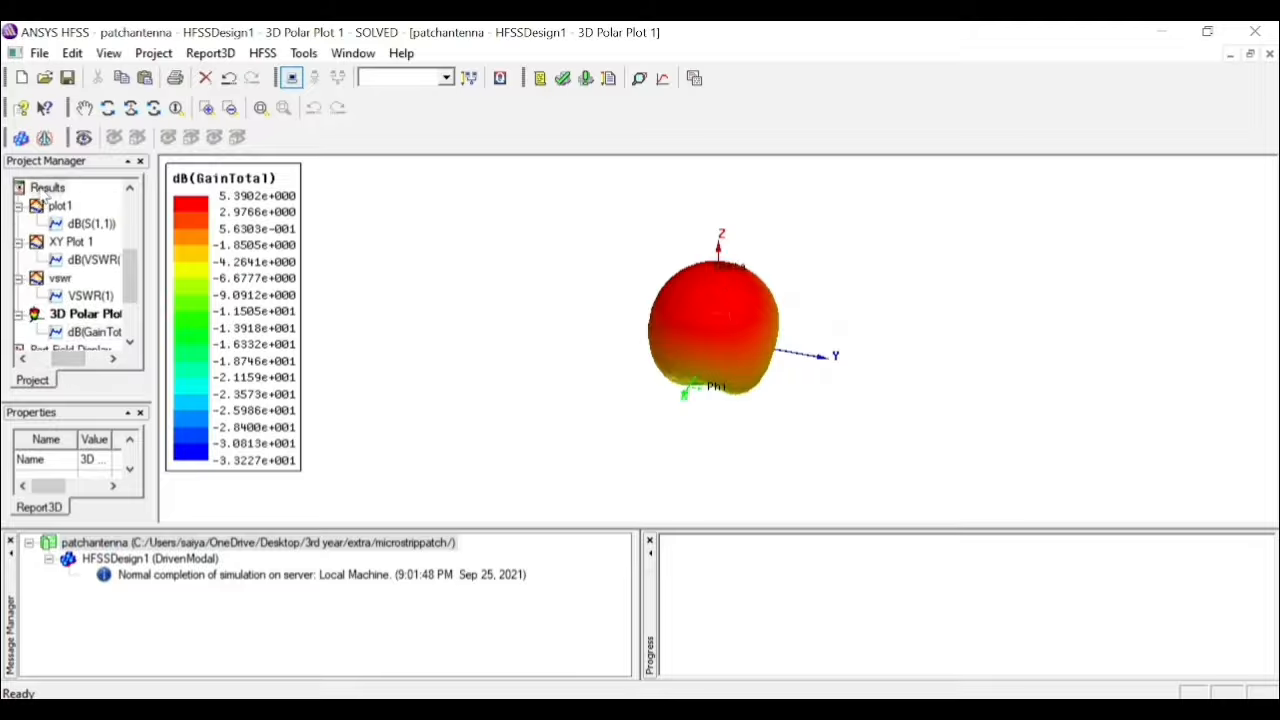
pyautogui.rightClick(42, 193)
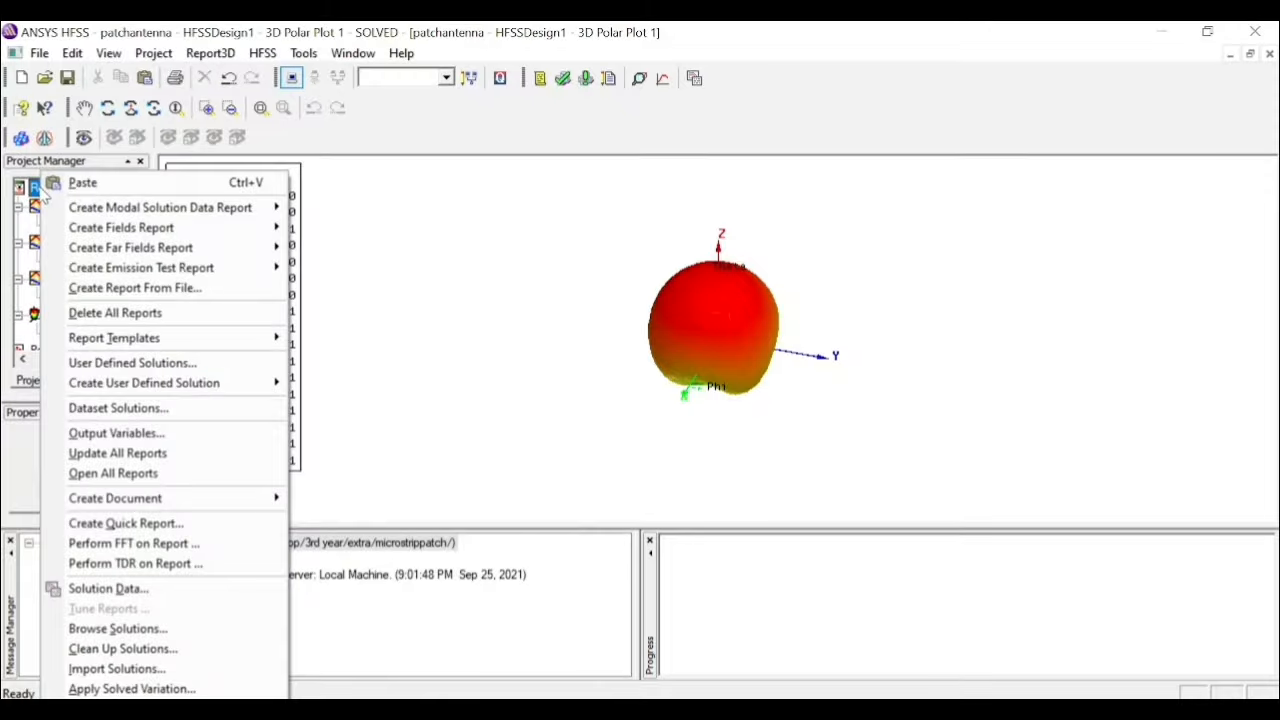
pyautogui.moveTo(188, 255)
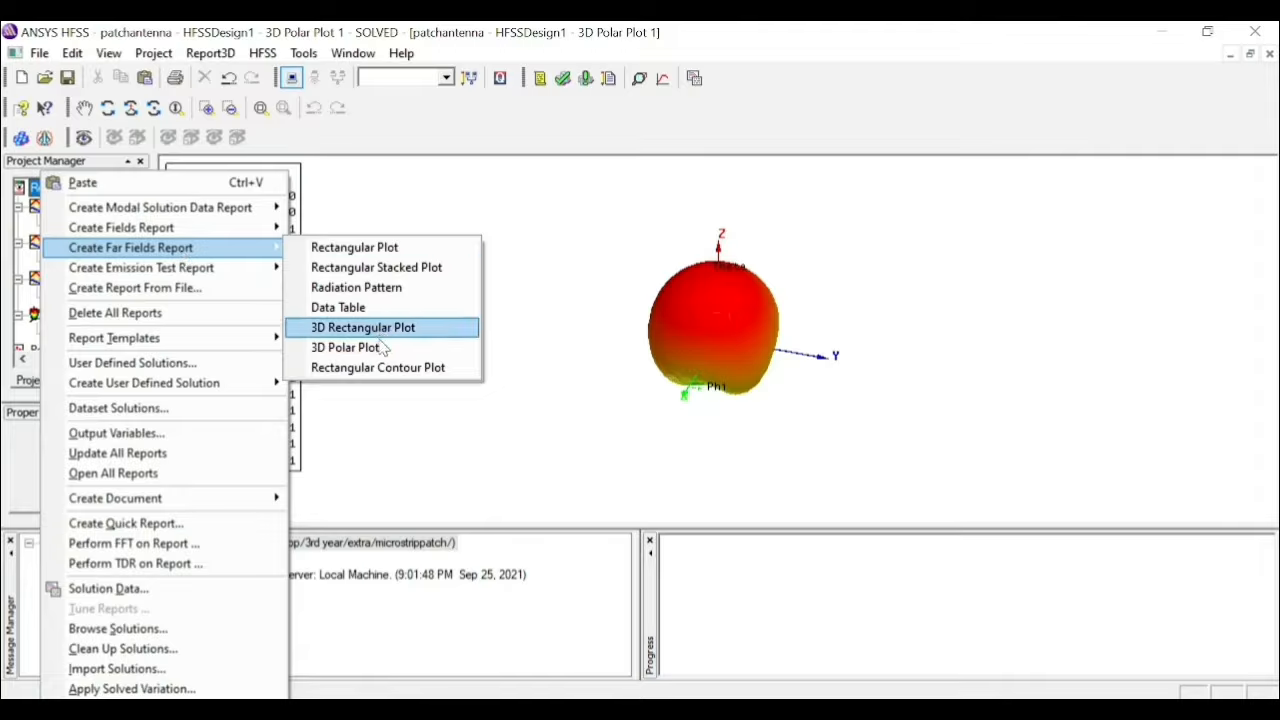
pyautogui.click(372, 287)
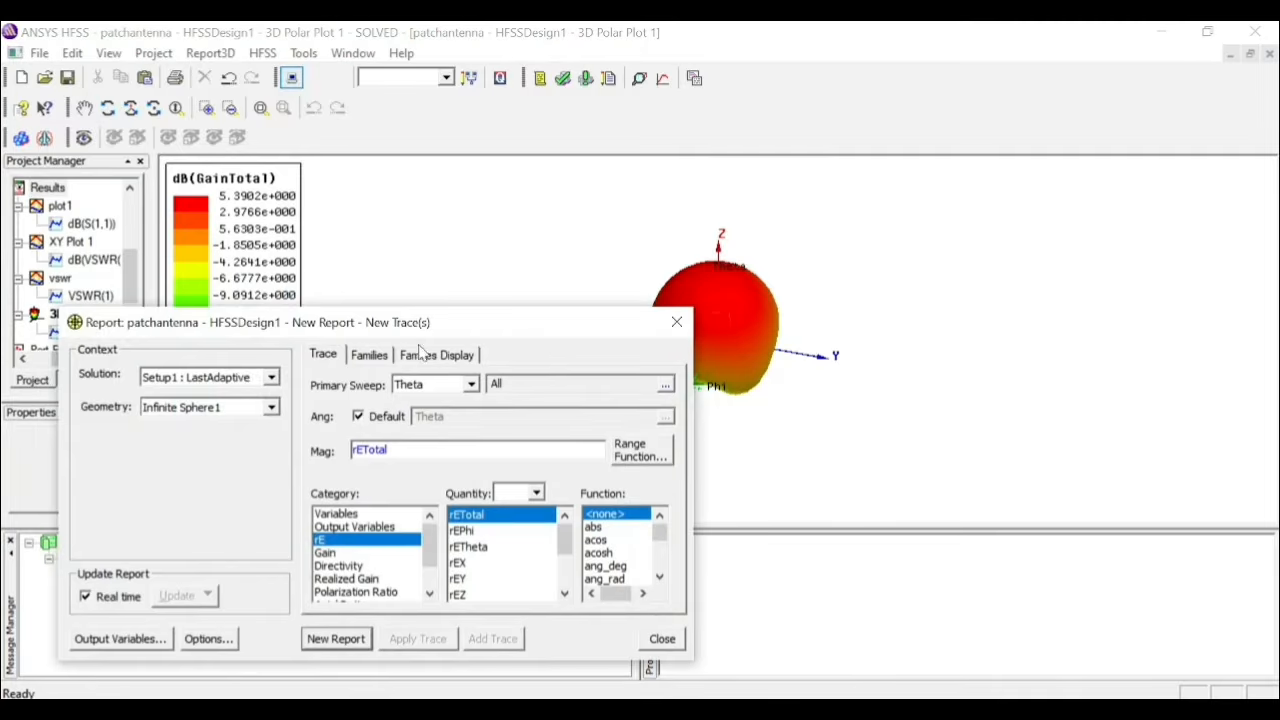
pyautogui.click(386, 552)
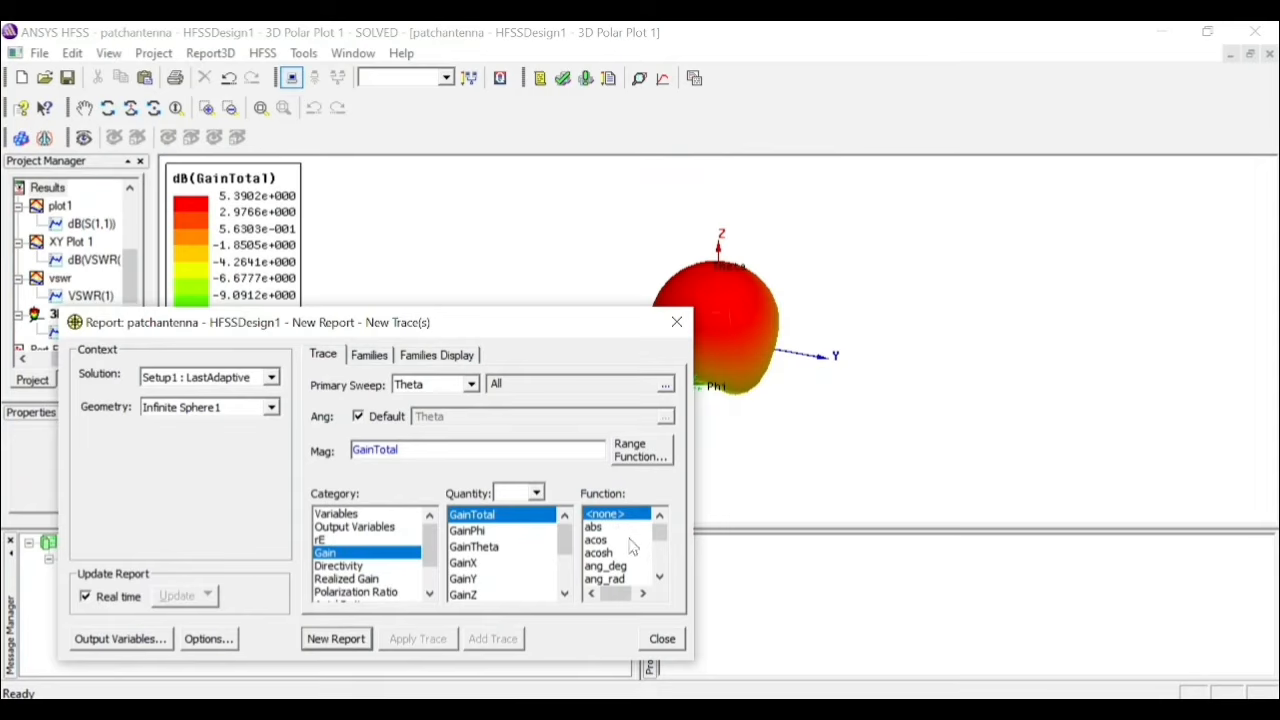
pyautogui.click(659, 579)
pyautogui.click(659, 579)
pyautogui.click(659, 579)
pyautogui.click(659, 579)
pyautogui.click(659, 579)
pyautogui.click(659, 579)
pyautogui.click(659, 579)
pyautogui.click(659, 579)
pyautogui.click(604, 555)
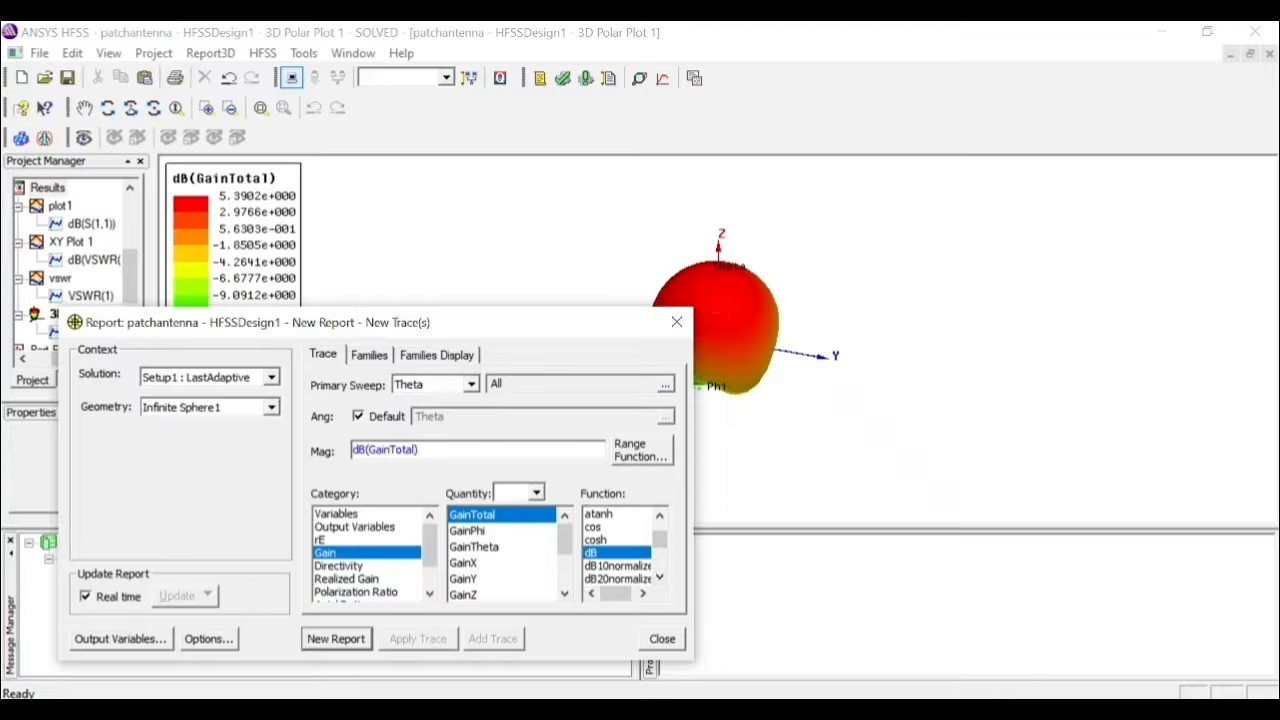
pyautogui.click(337, 637)
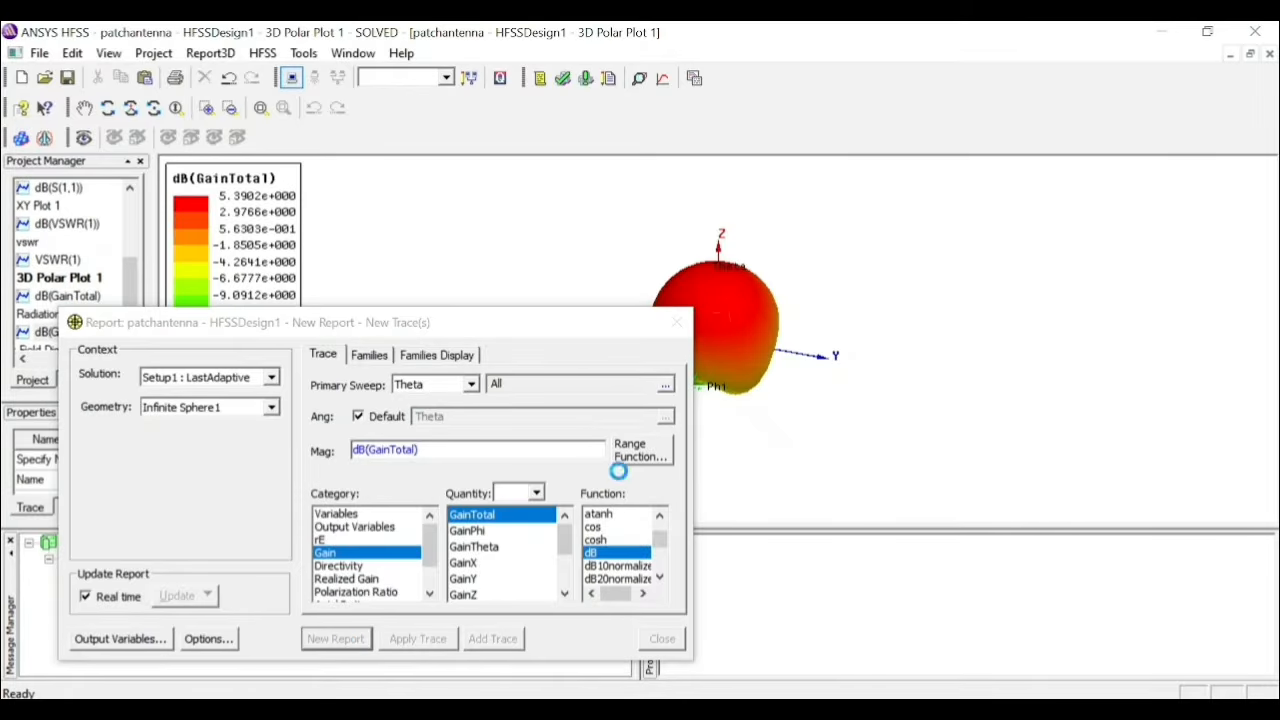
pyautogui.click(678, 322)
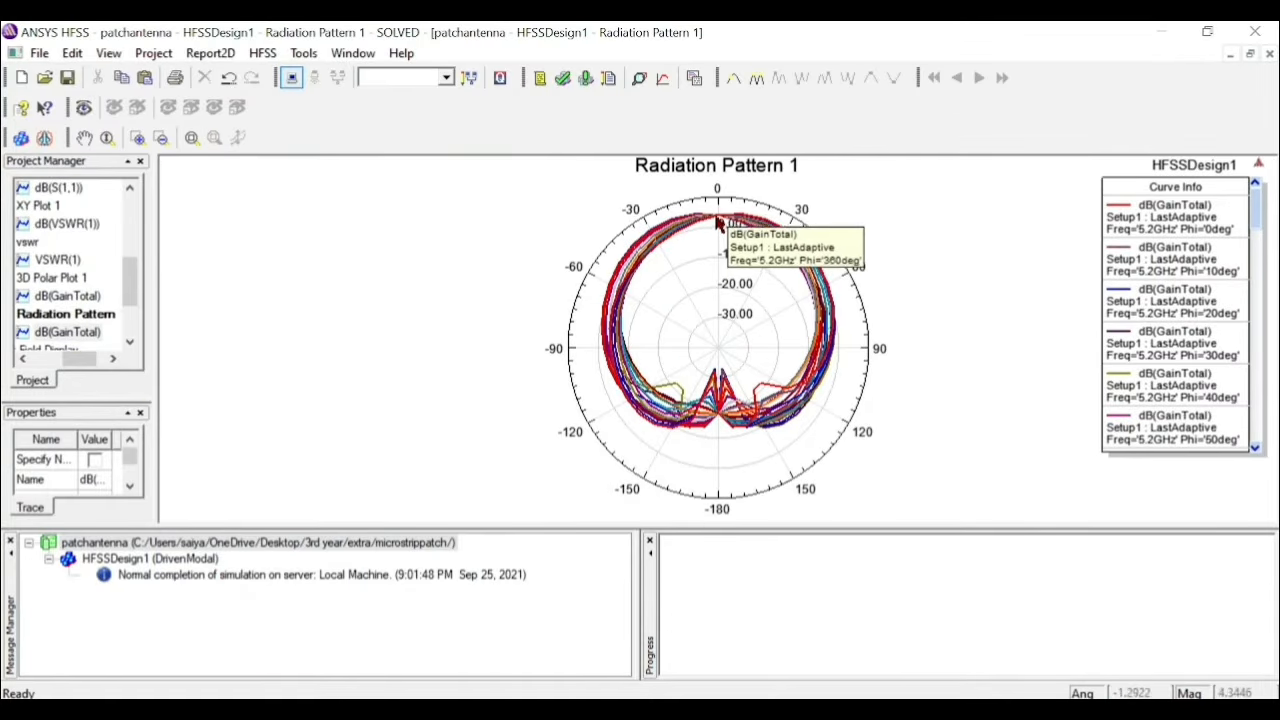
# Add markers to the radiation pattern curves at Theta 0 deg and -20 deg
pyautogui.rightClick(401, 204)
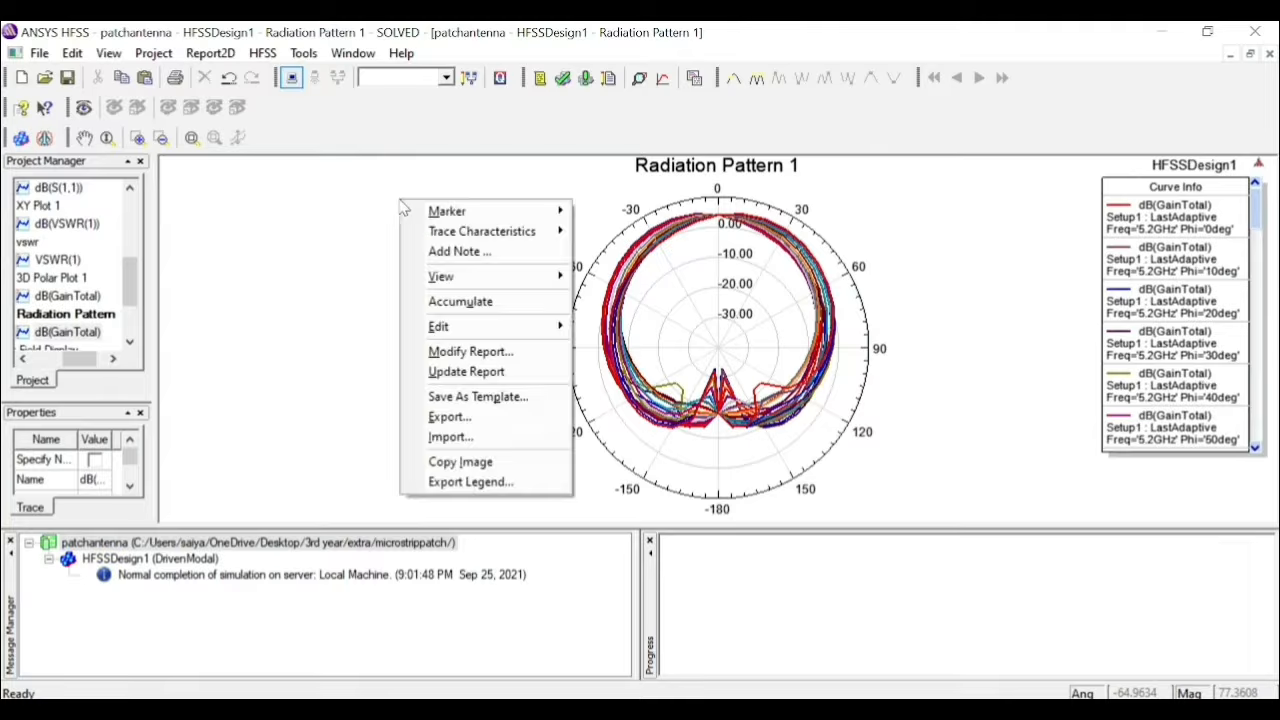
pyautogui.moveTo(470, 211)
pyautogui.click(637, 219)
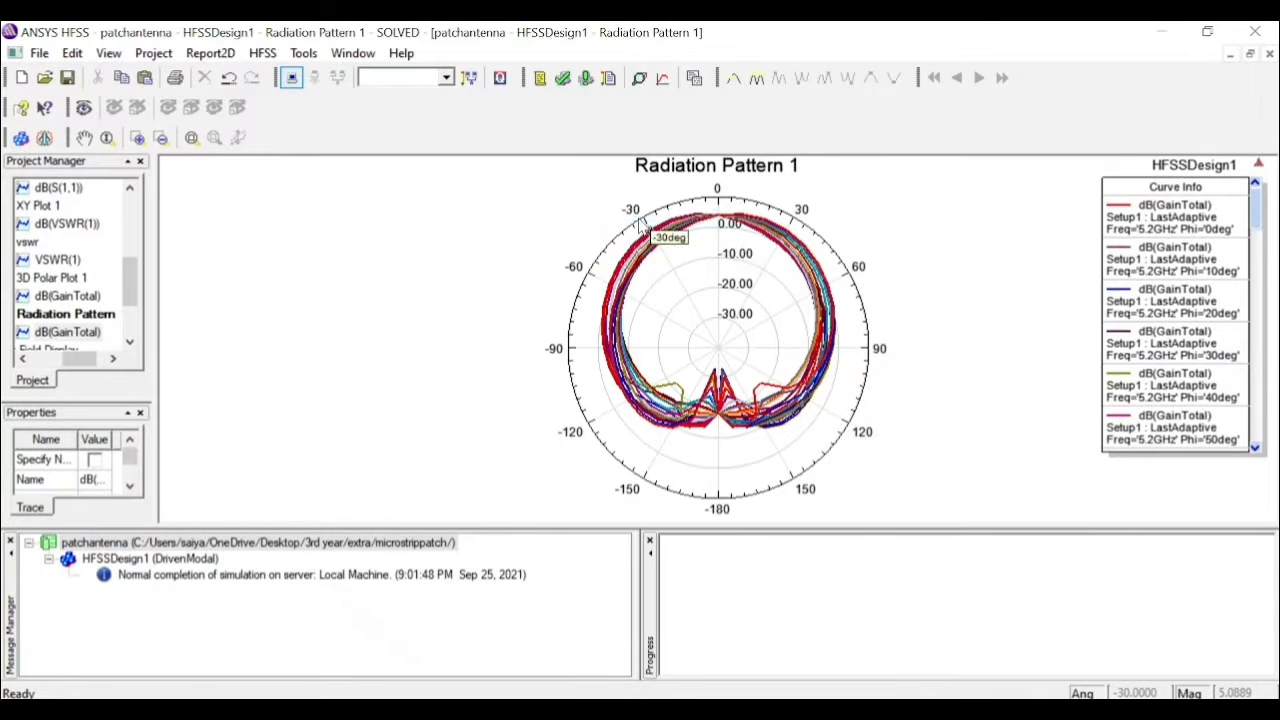
pyautogui.click(720, 218)
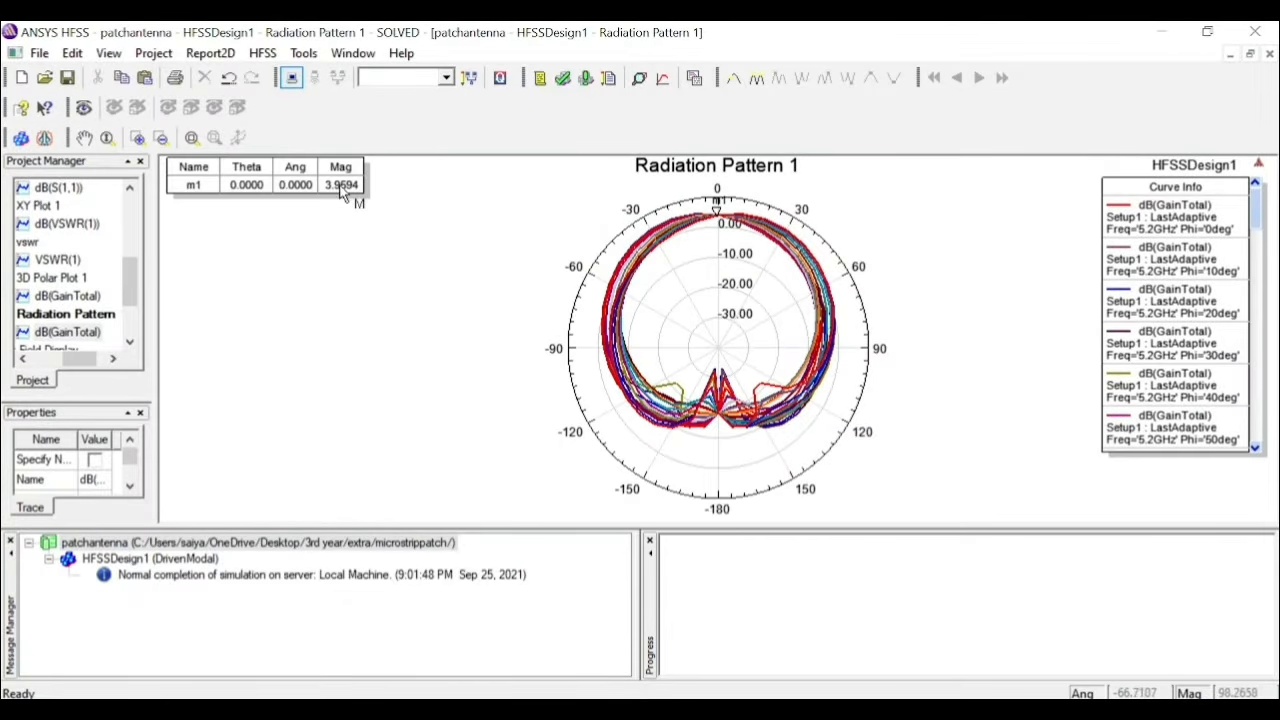
pyautogui.click(675, 240)
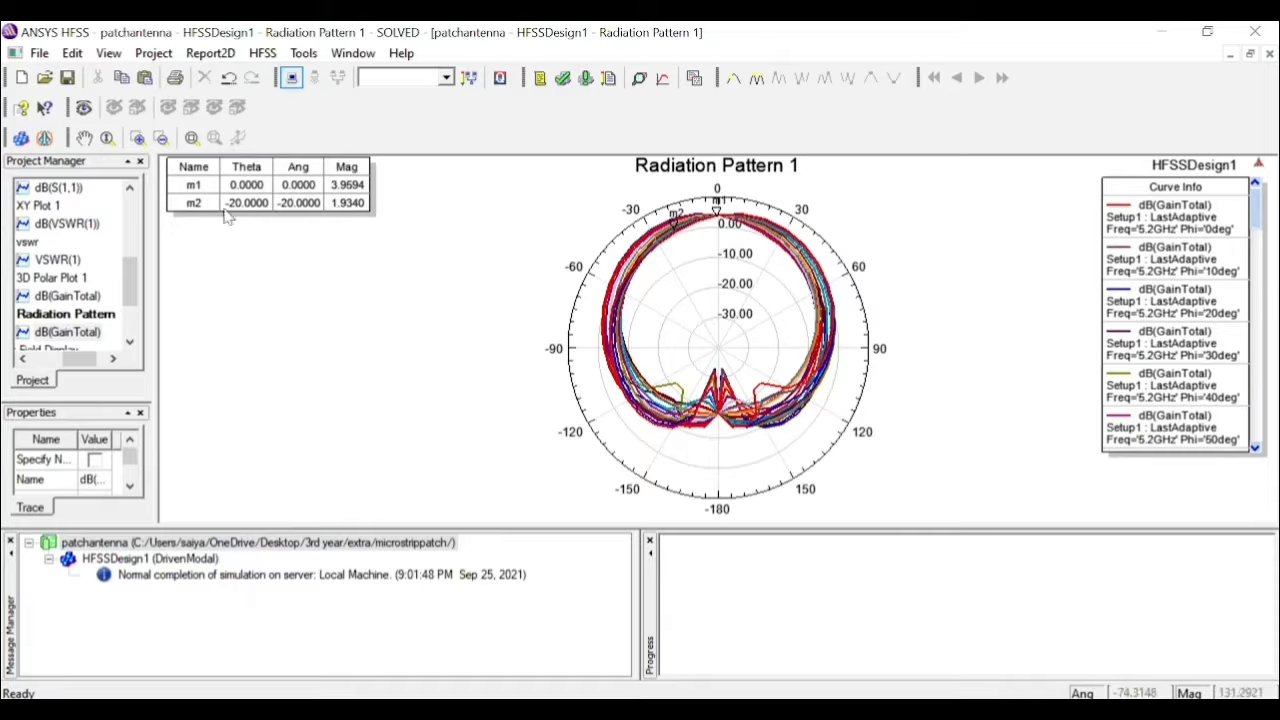
# Rename the radiation pattern report as 2d plot
pyautogui.click(105, 318)
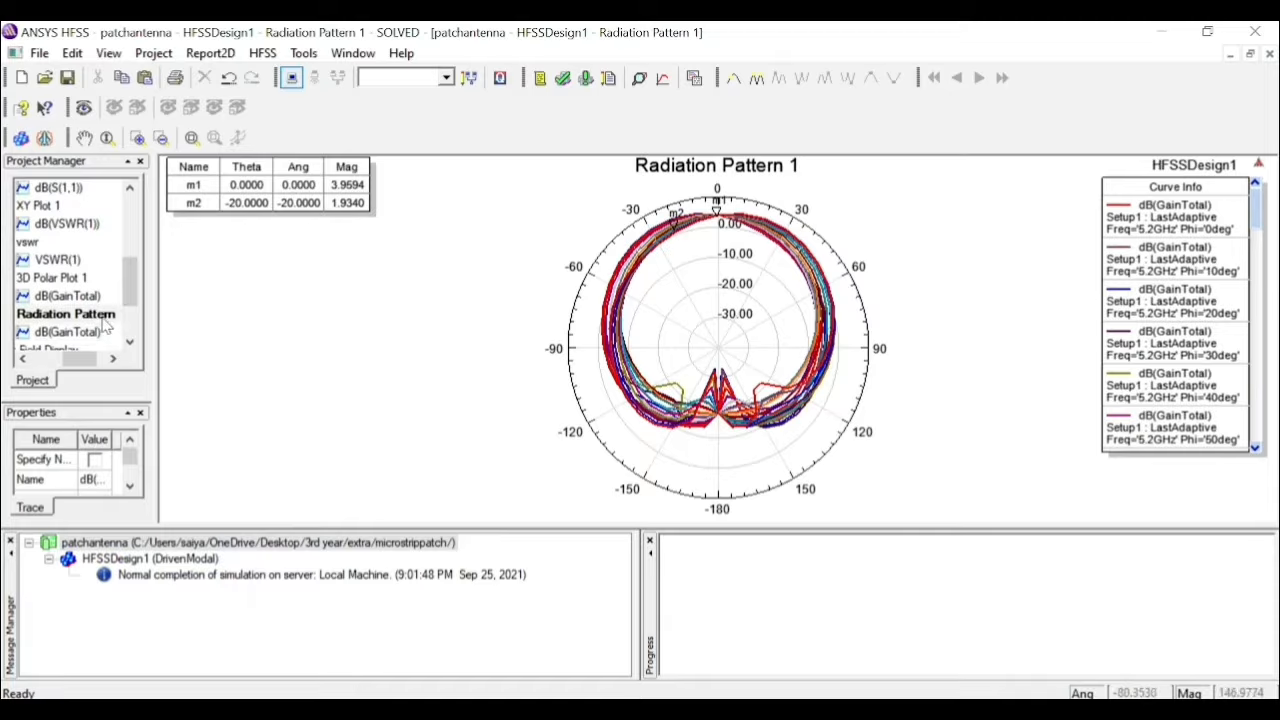
pyautogui.rightClick(104, 319)
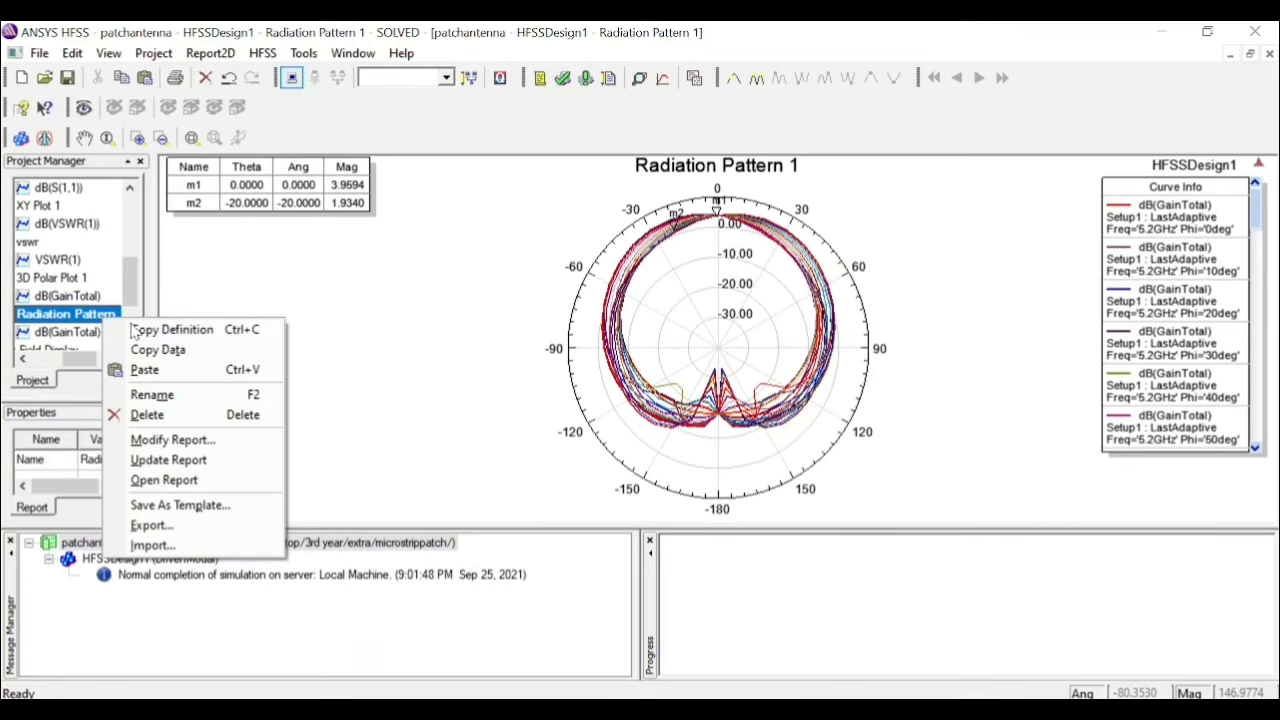
pyautogui.click(195, 398)
pyautogui.write('g')
pyautogui.write('d plot')
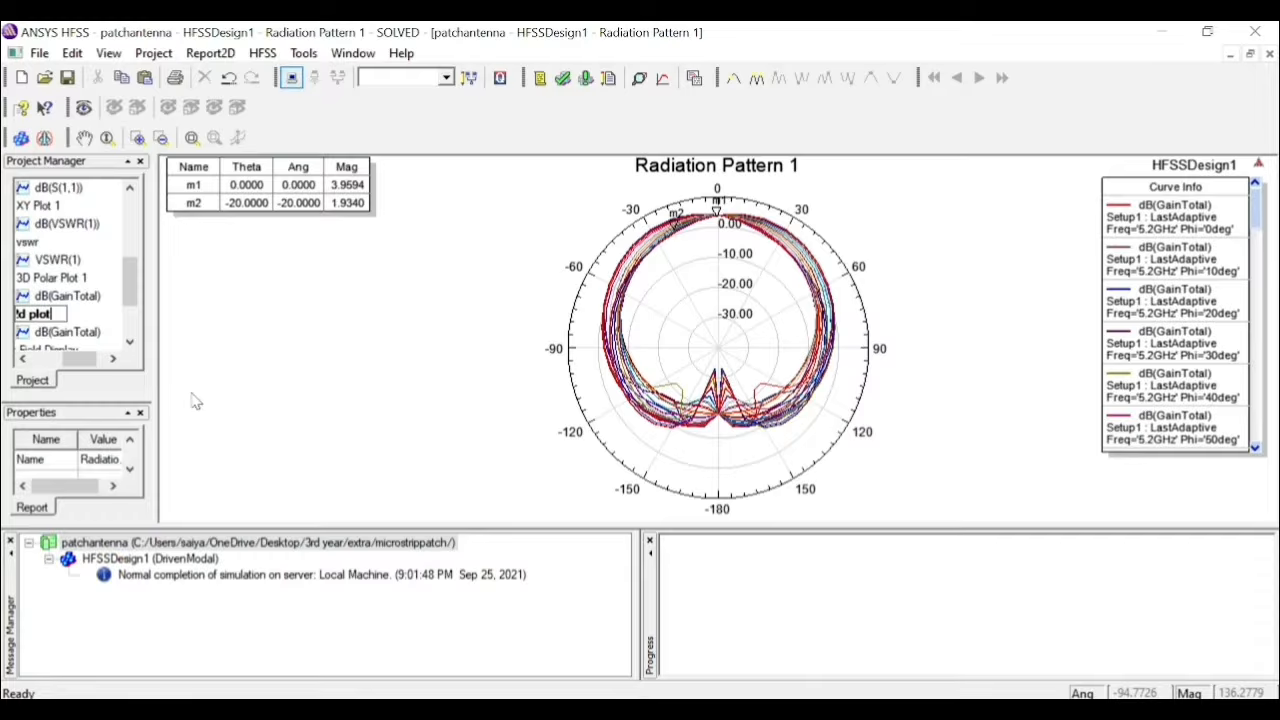
pyautogui.press('Return')
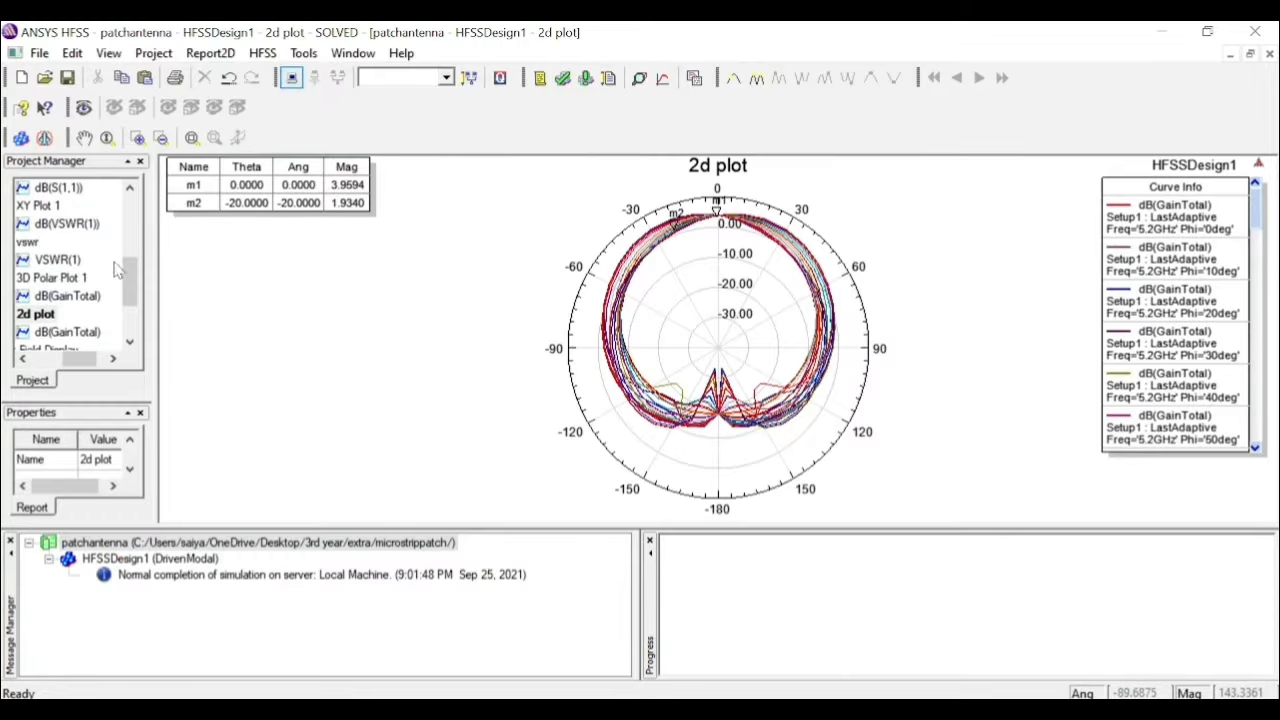
pyautogui.scroll(1, 122, 265)
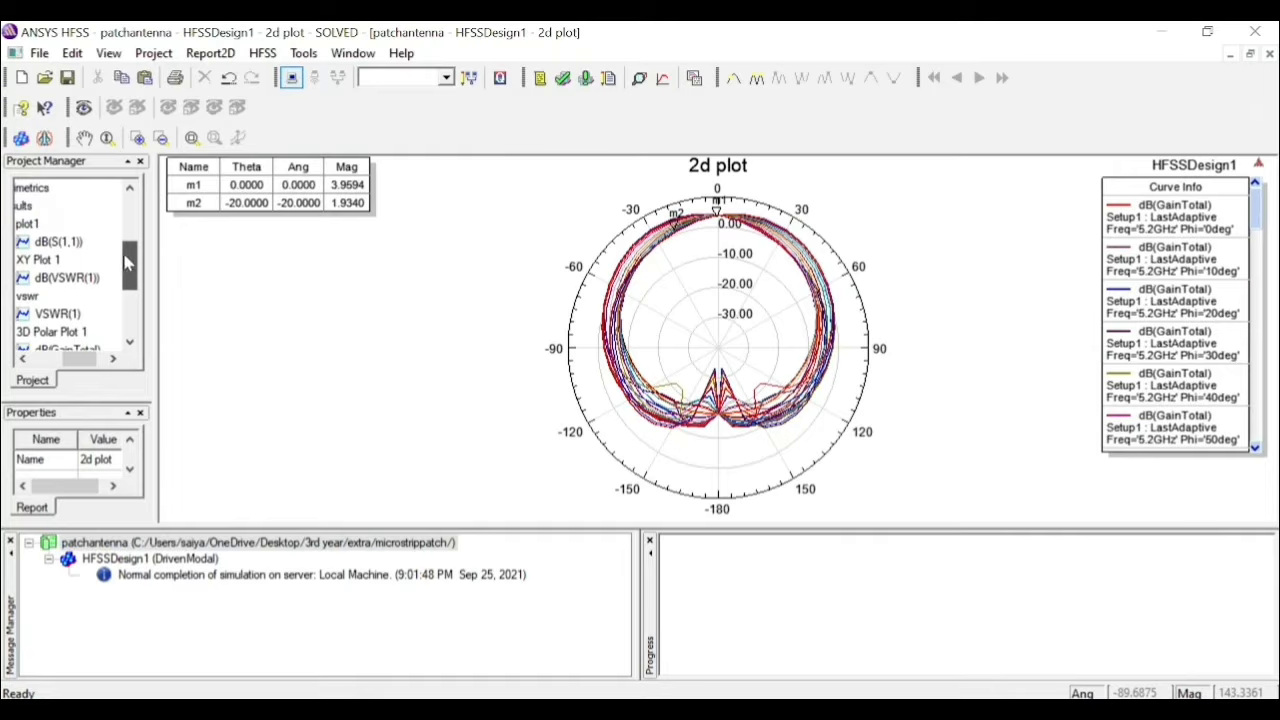
pyautogui.rightClick(24, 206)
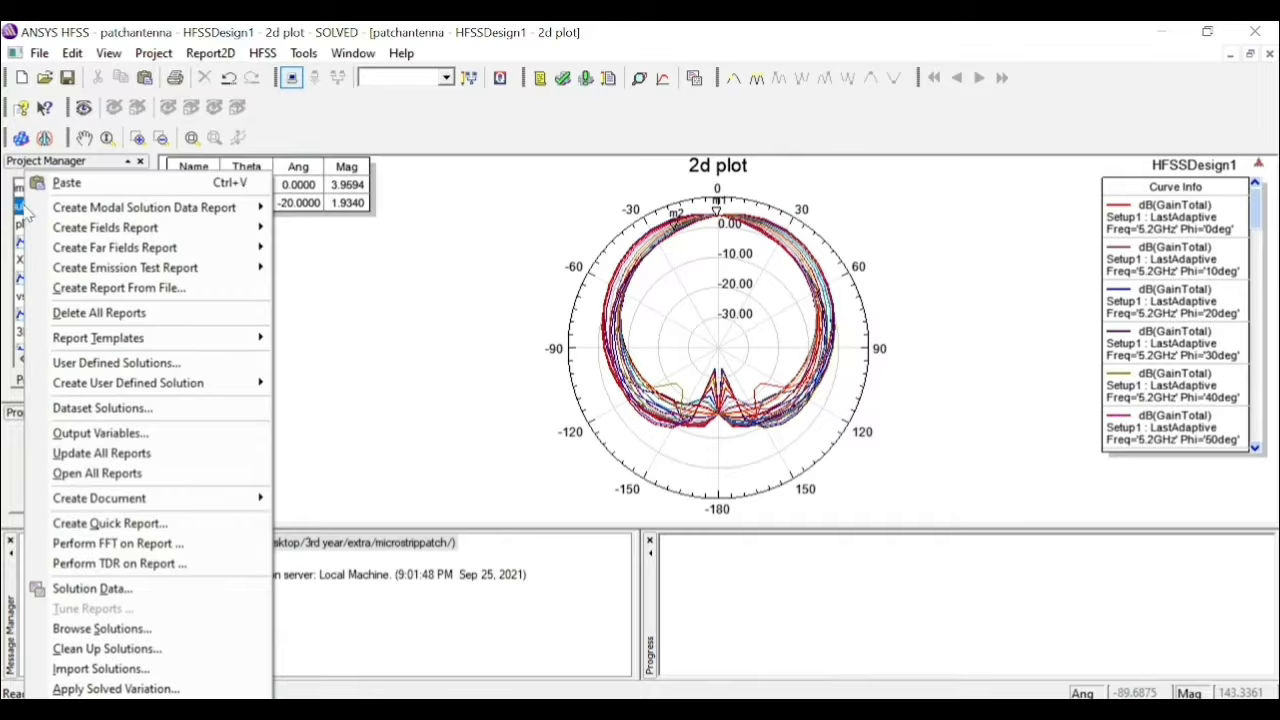
pyautogui.moveTo(200, 207)
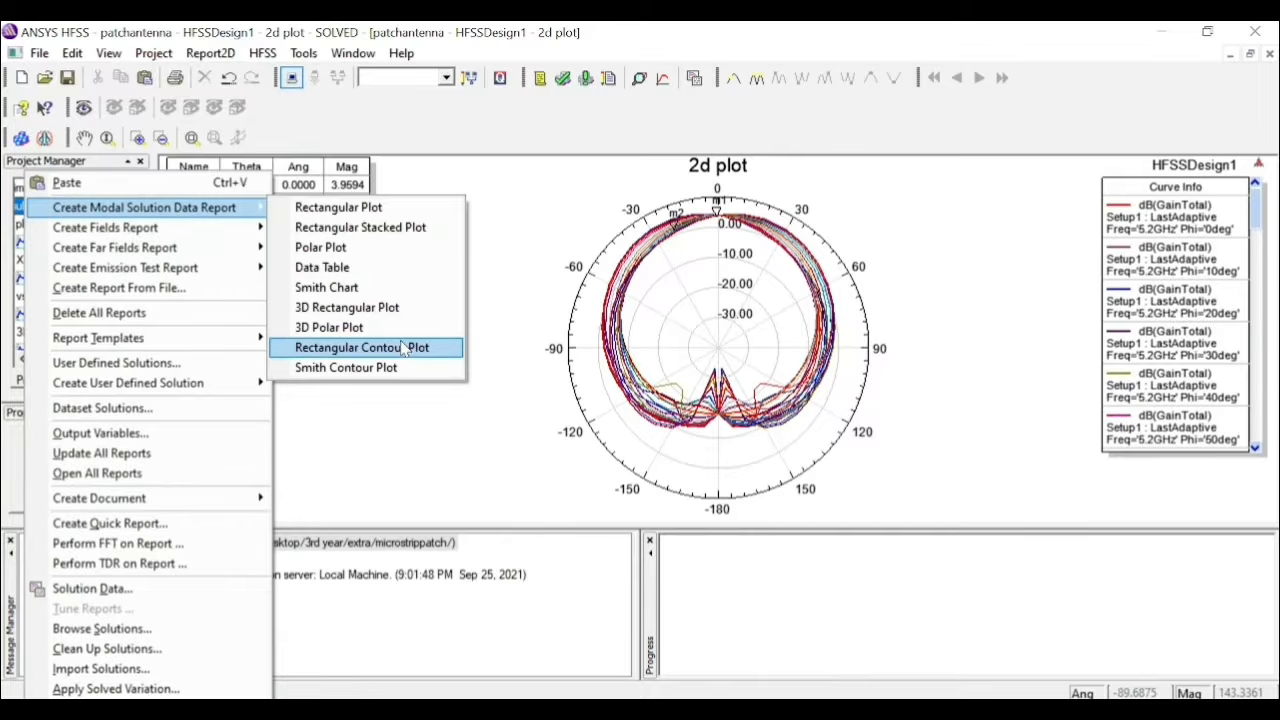
pyautogui.click(348, 437)
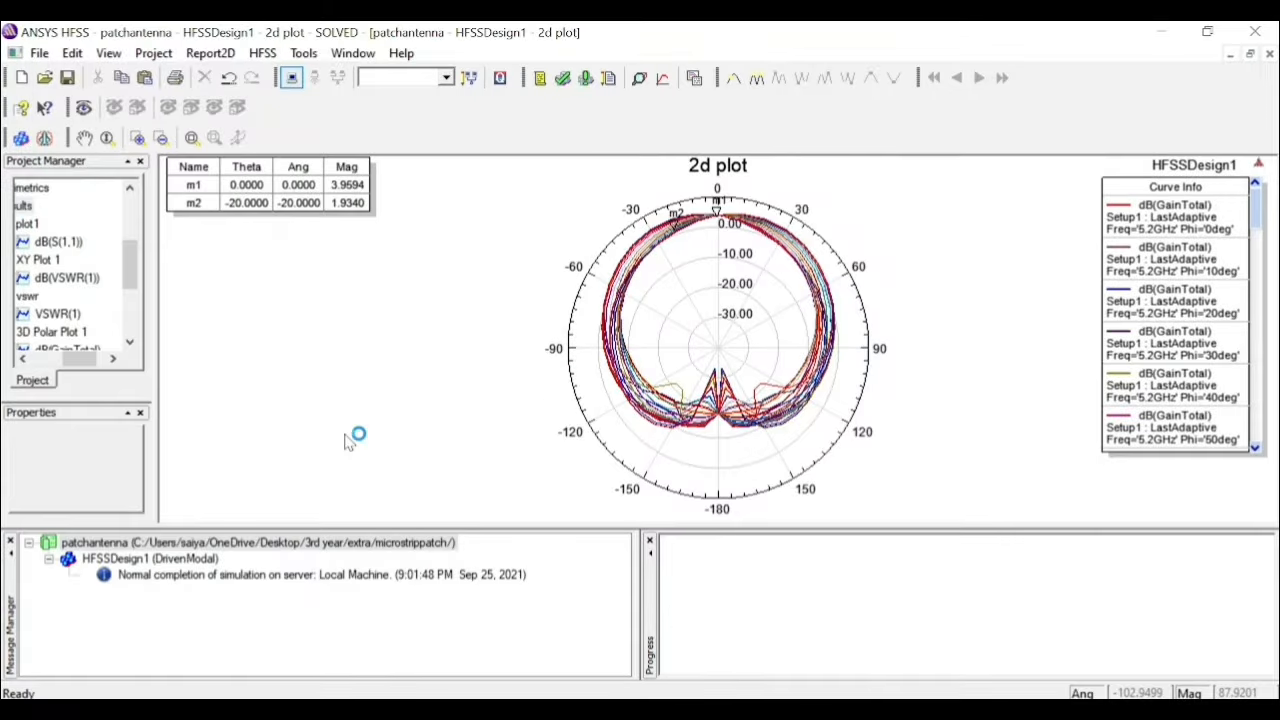
# Return from the report to the 3D model of HFSSDesign1
pyautogui.scroll(3, 141, 275)
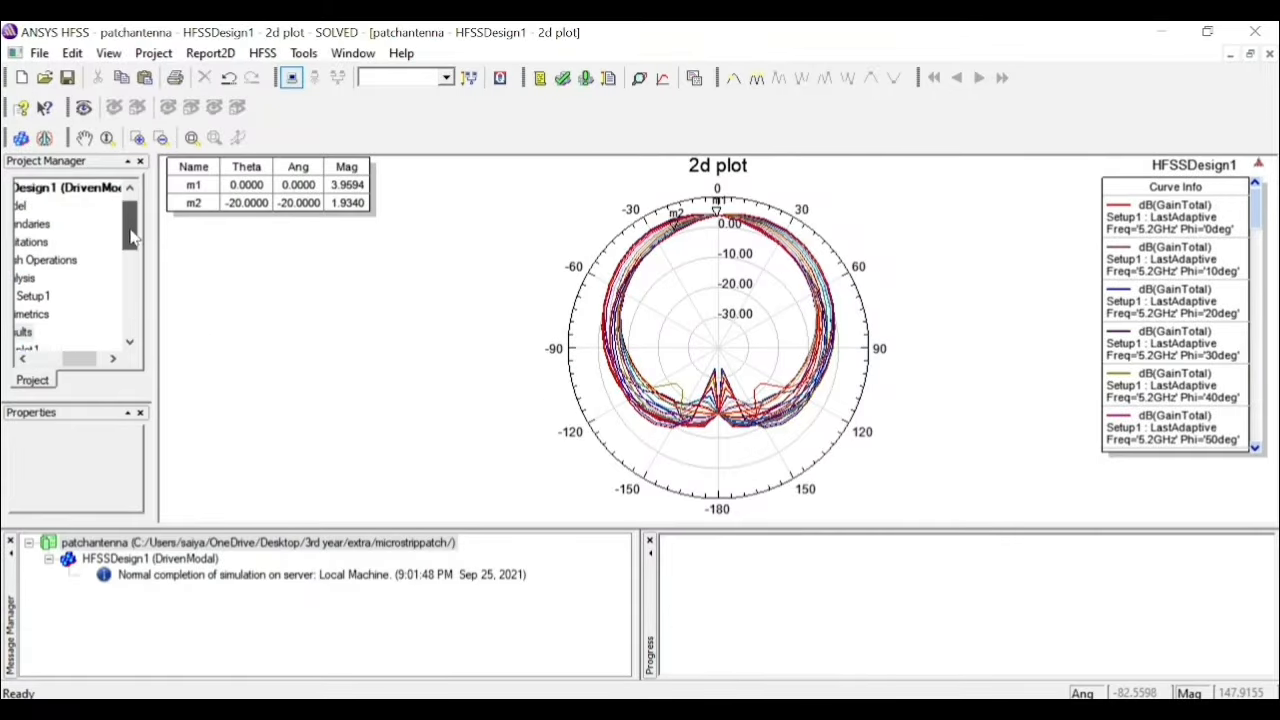
pyautogui.moveTo(88, 360); pyautogui.dragTo(62, 368)
pyautogui.click(85, 206)
pyautogui.doubleClick(84, 210)
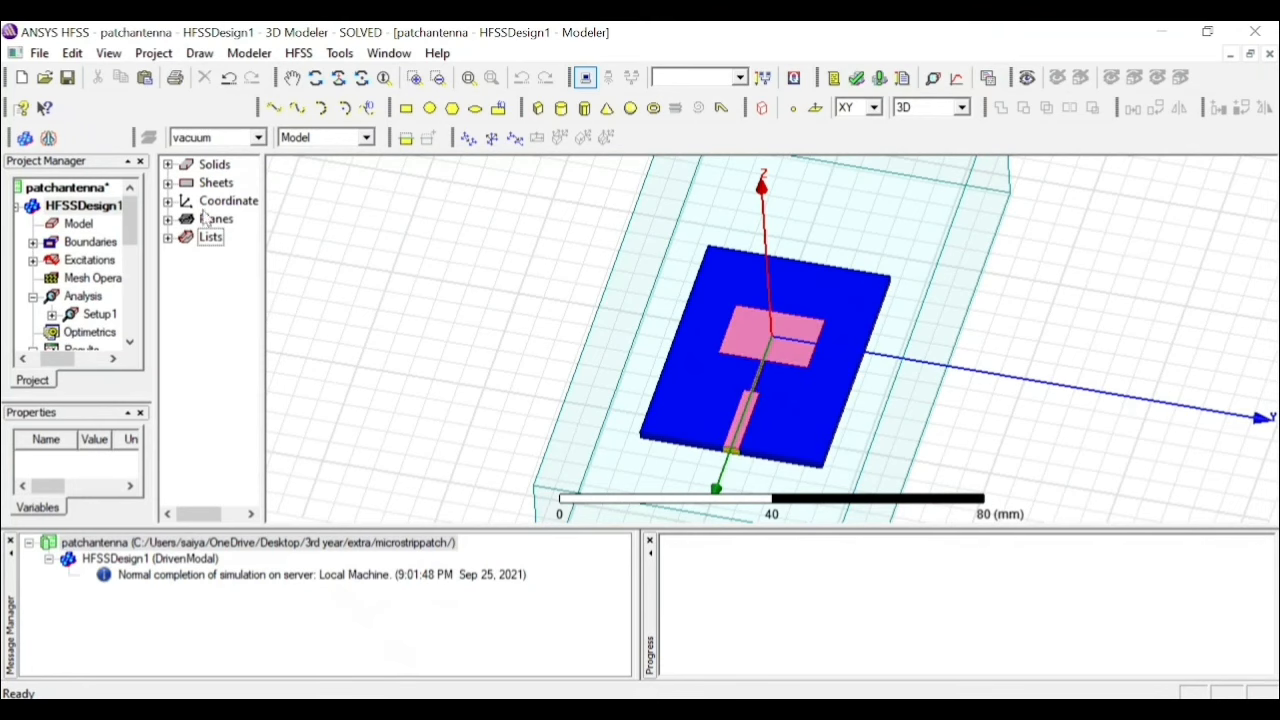
# Plot the electric field magnitude Mag_E on the feedpoint sheet, saving the field plot settings as default
pyautogui.click(168, 183)
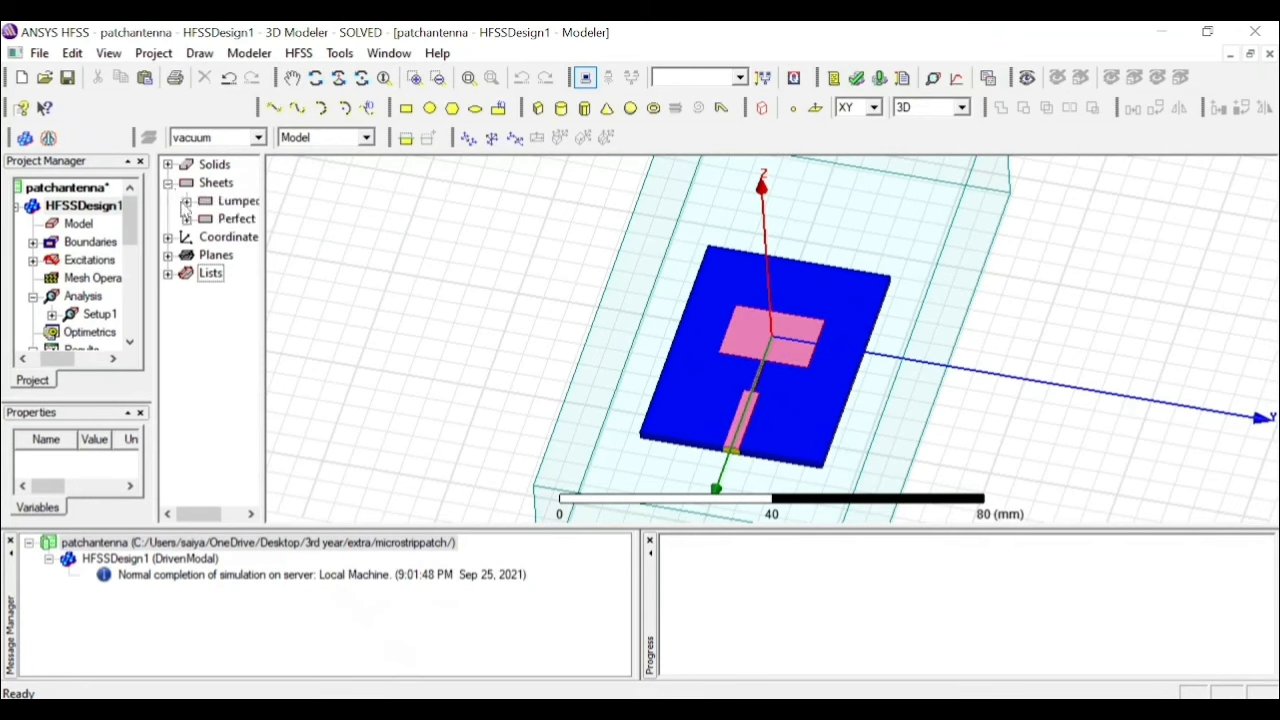
pyautogui.click(187, 201)
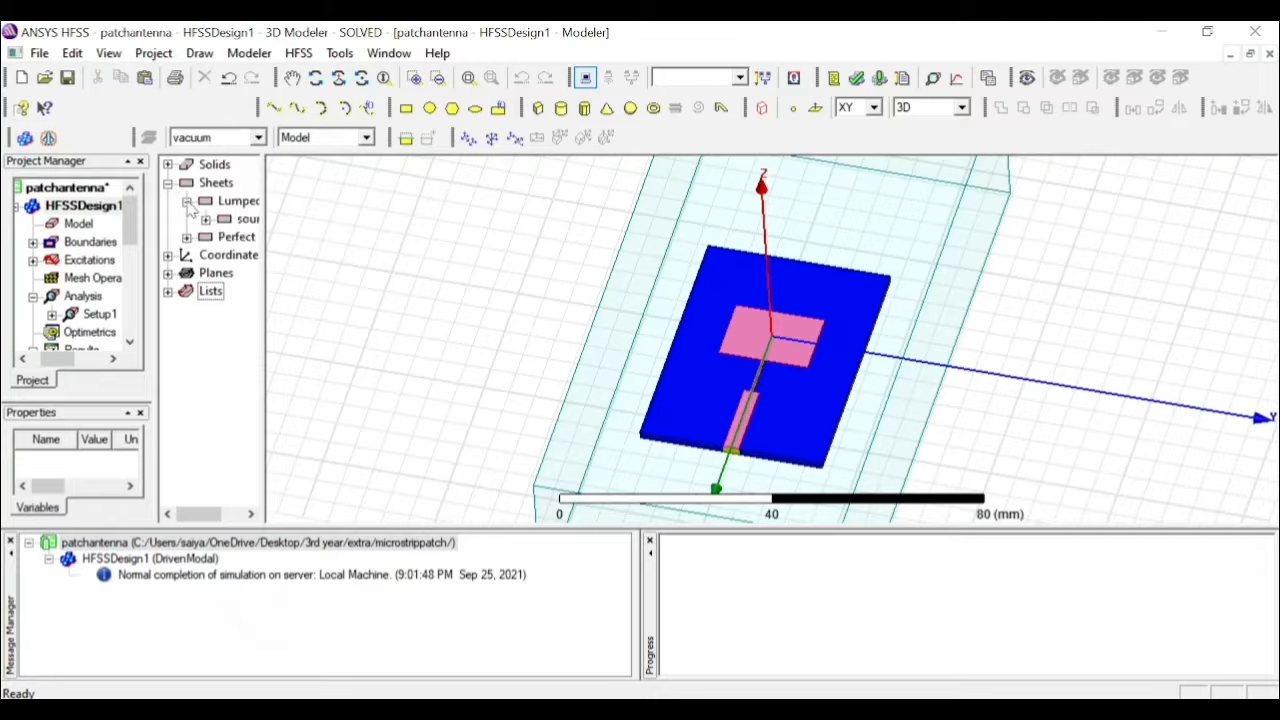
pyautogui.click(187, 237)
pyautogui.click(240, 256)
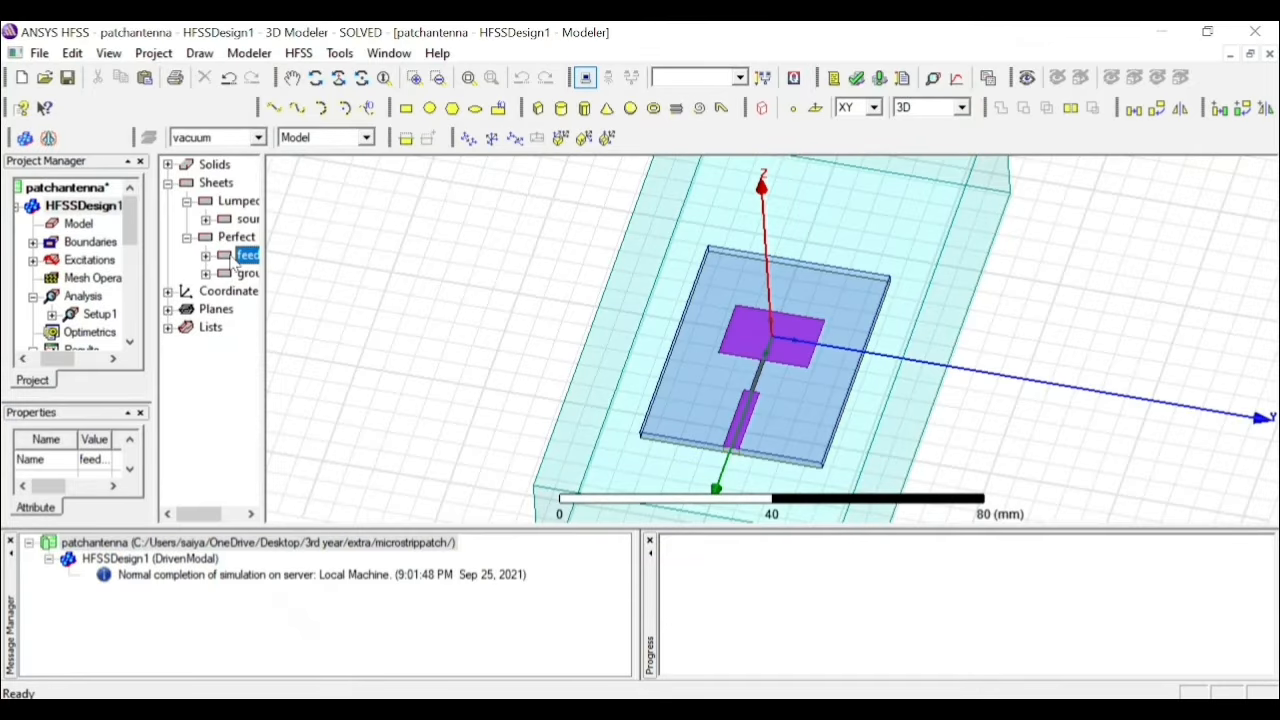
pyautogui.rightClick(236, 263)
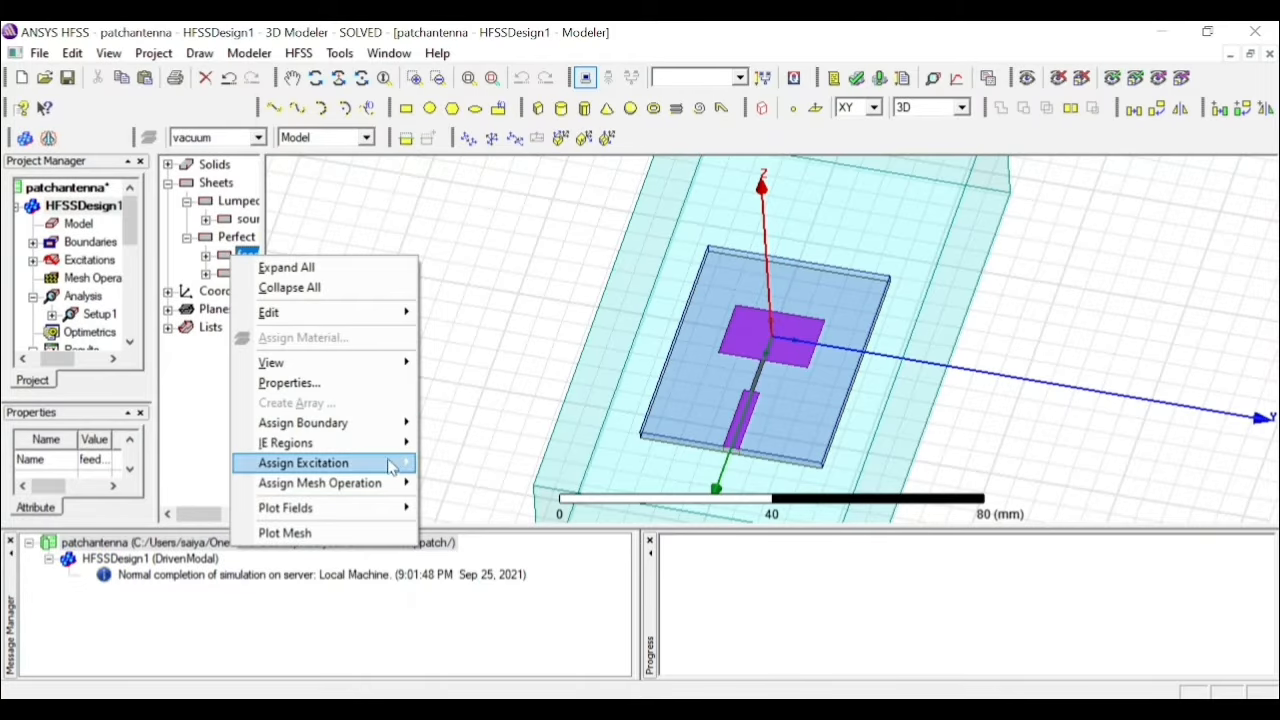
pyautogui.moveTo(386, 508)
pyautogui.moveTo(550, 518)
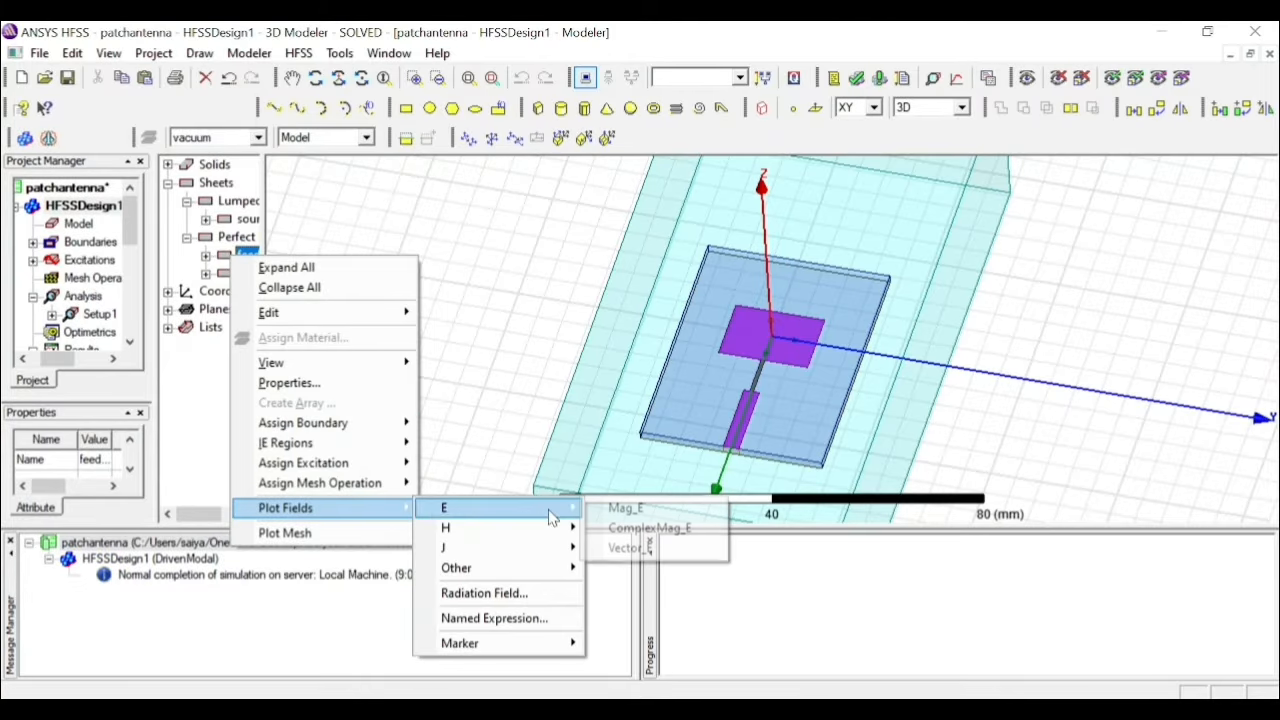
pyautogui.click(705, 512)
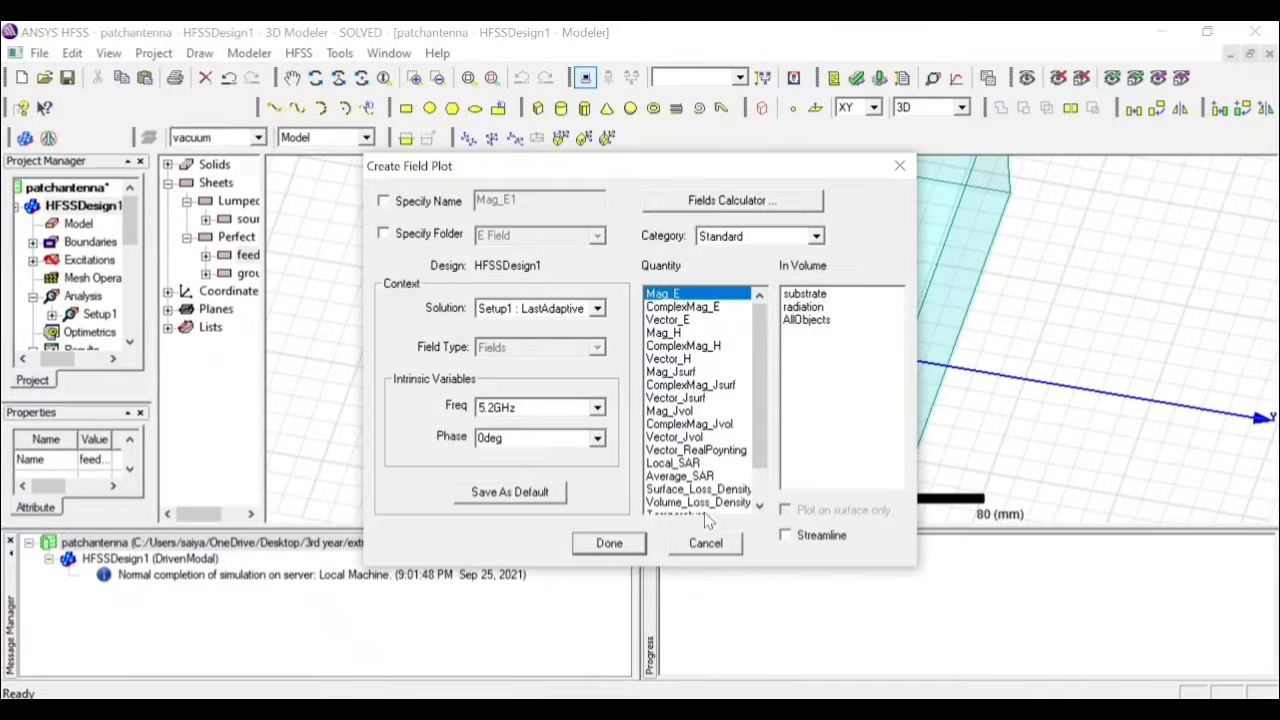
pyautogui.click(530, 500)
pyautogui.click(610, 545)
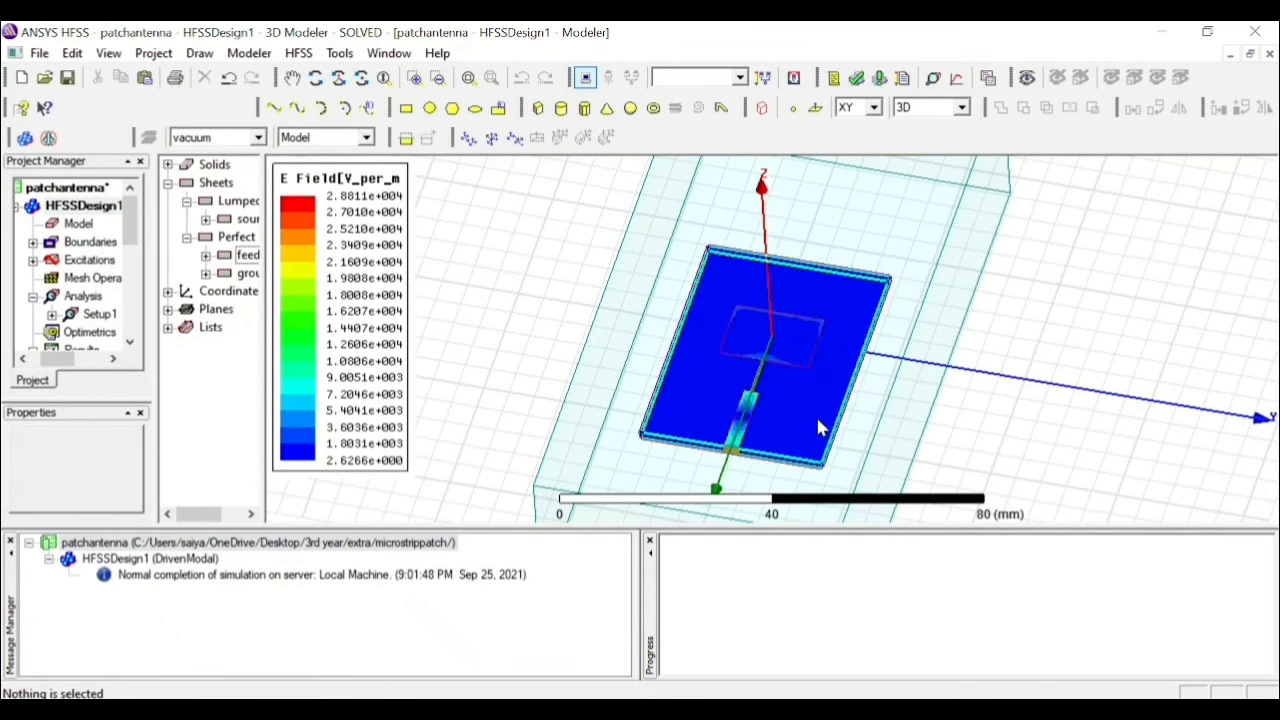
# Change the color of the FR4_epoxy substrate to light yellow in its properties
pyautogui.click(169, 186)
pyautogui.click(169, 186)
pyautogui.click(168, 165)
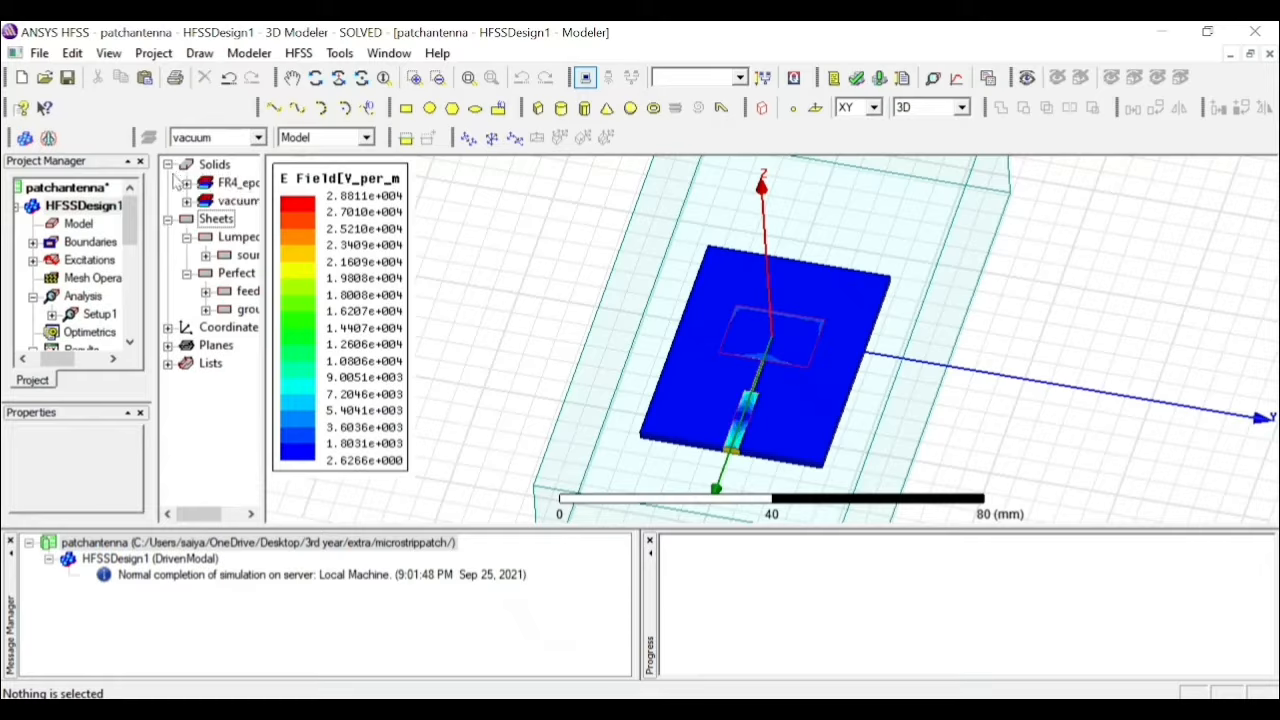
pyautogui.click(233, 184)
pyautogui.doubleClick(232, 184)
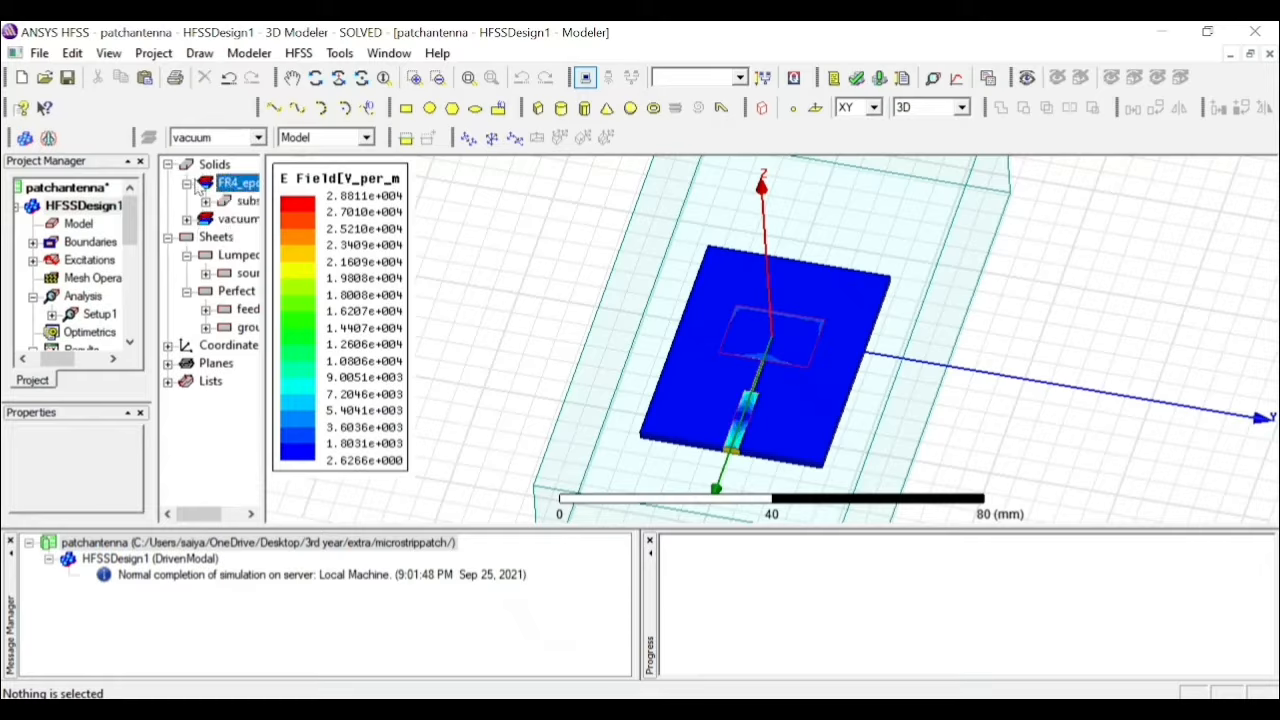
pyautogui.click(229, 202)
pyautogui.doubleClick(227, 203)
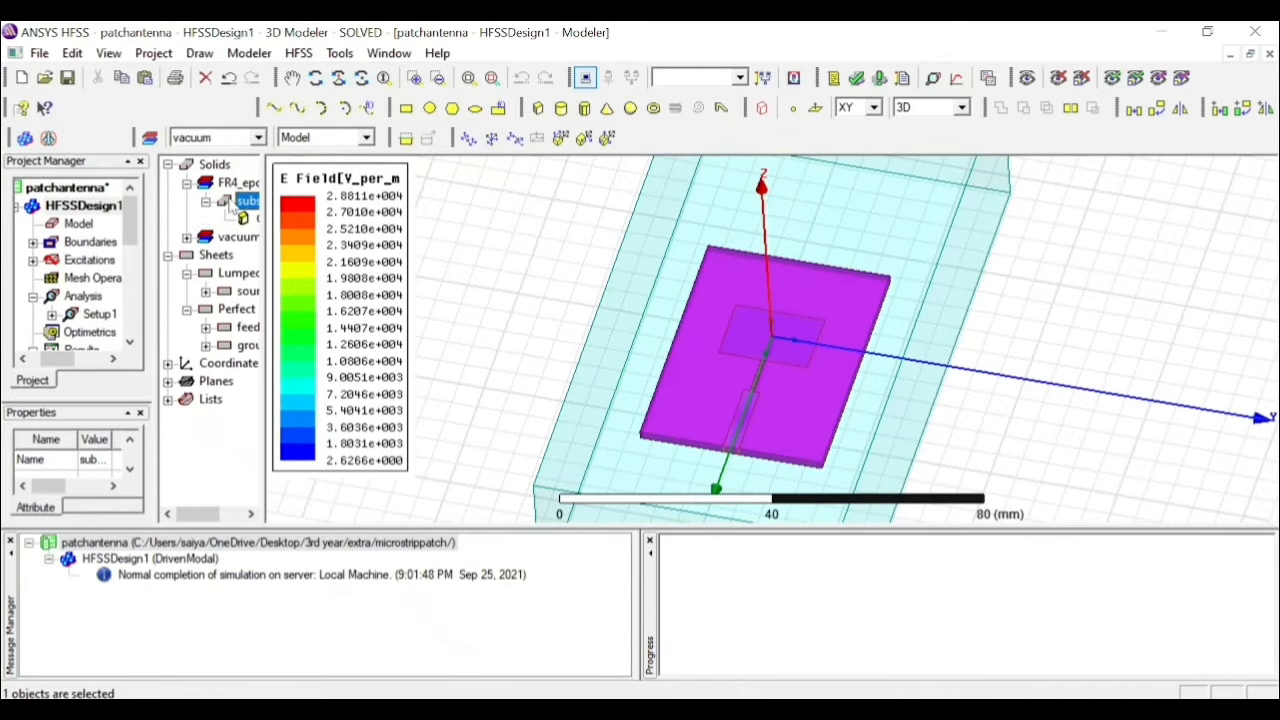
pyautogui.doubleClick(240, 203)
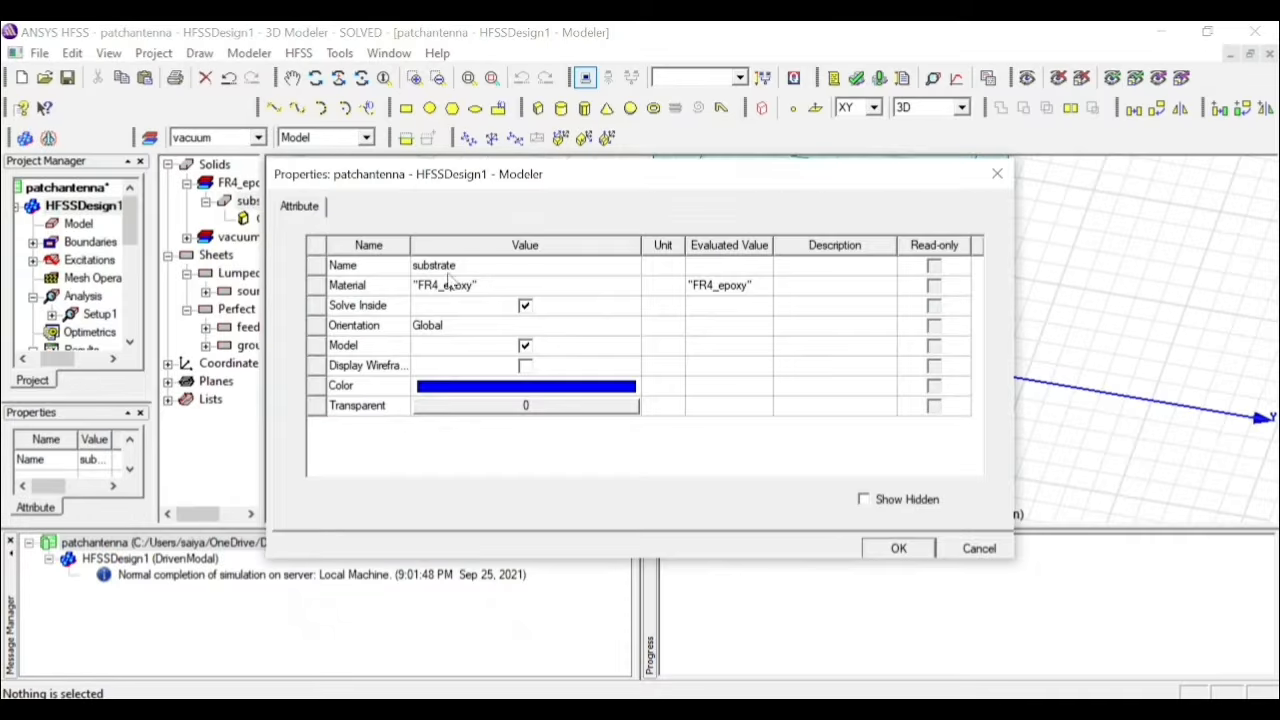
pyautogui.click(520, 387)
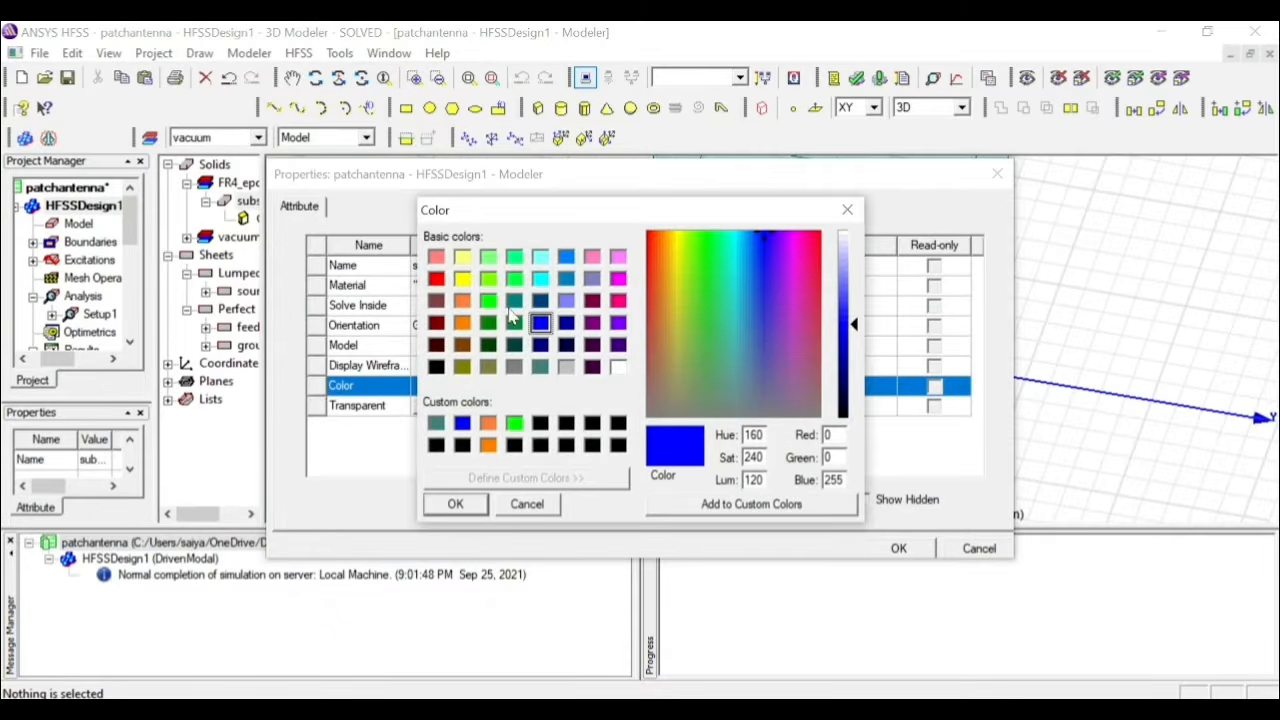
pyautogui.click(462, 257)
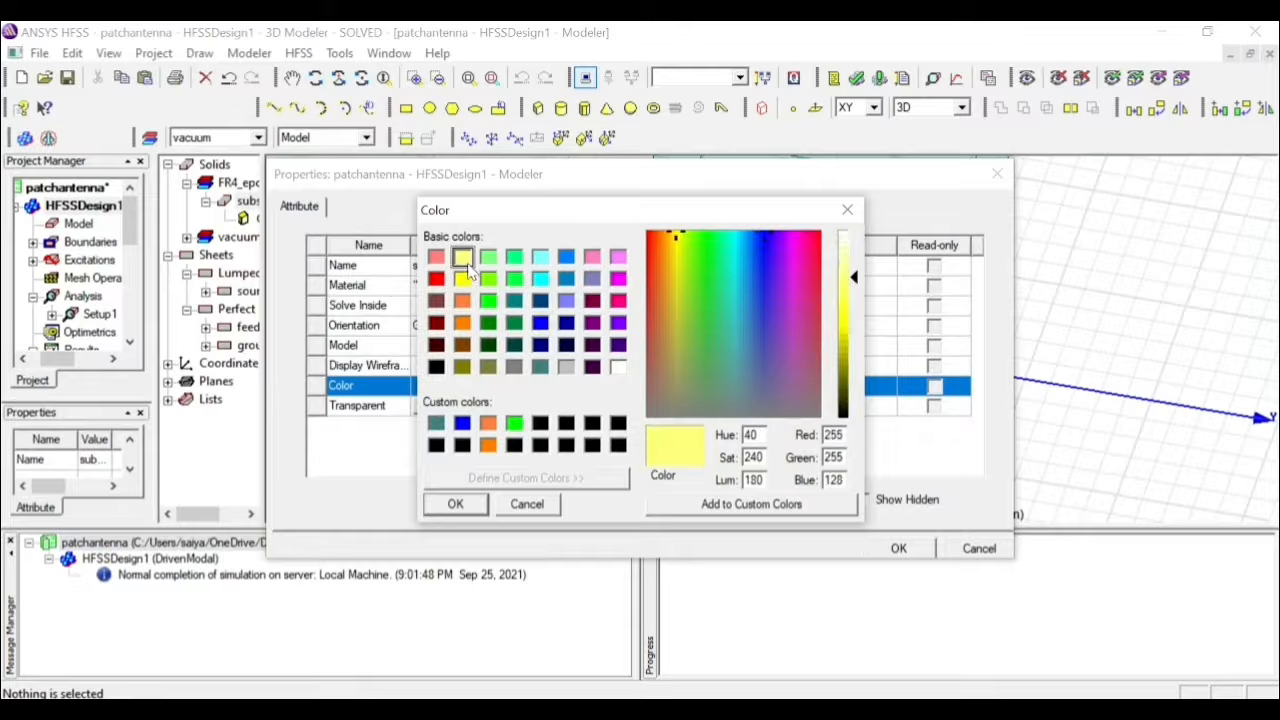
pyautogui.click(456, 504)
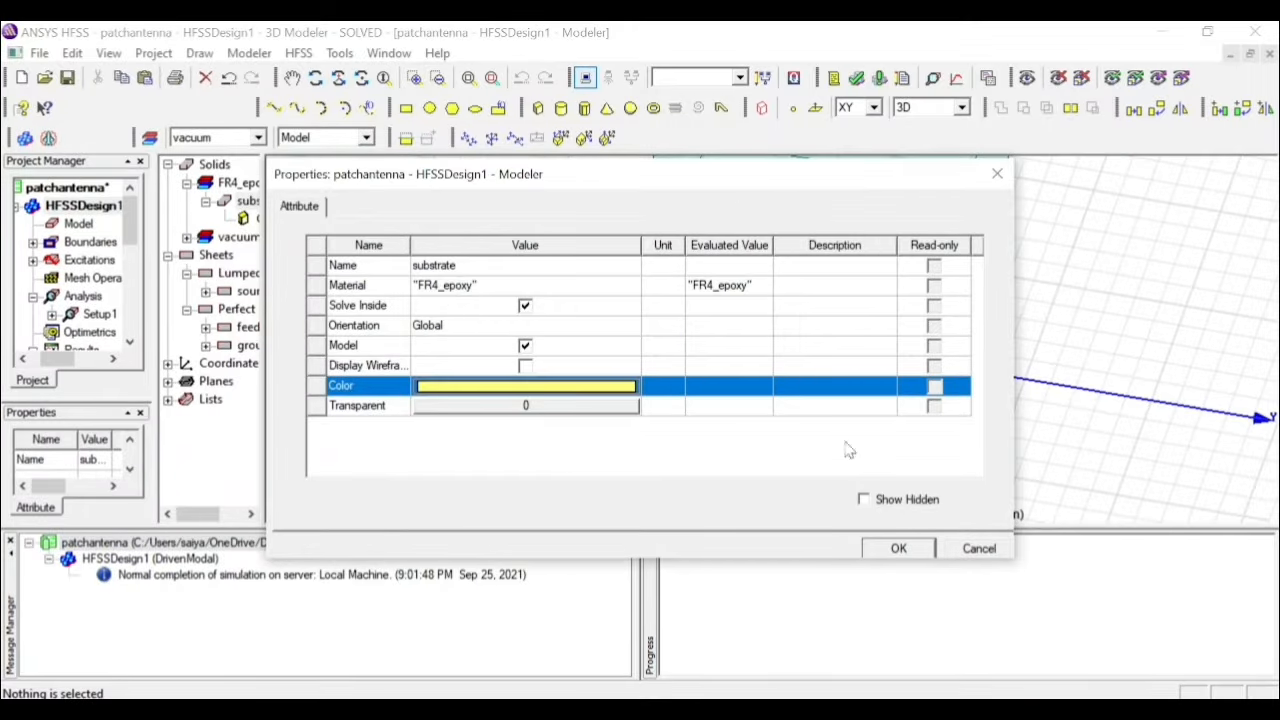
pyautogui.click(926, 552)
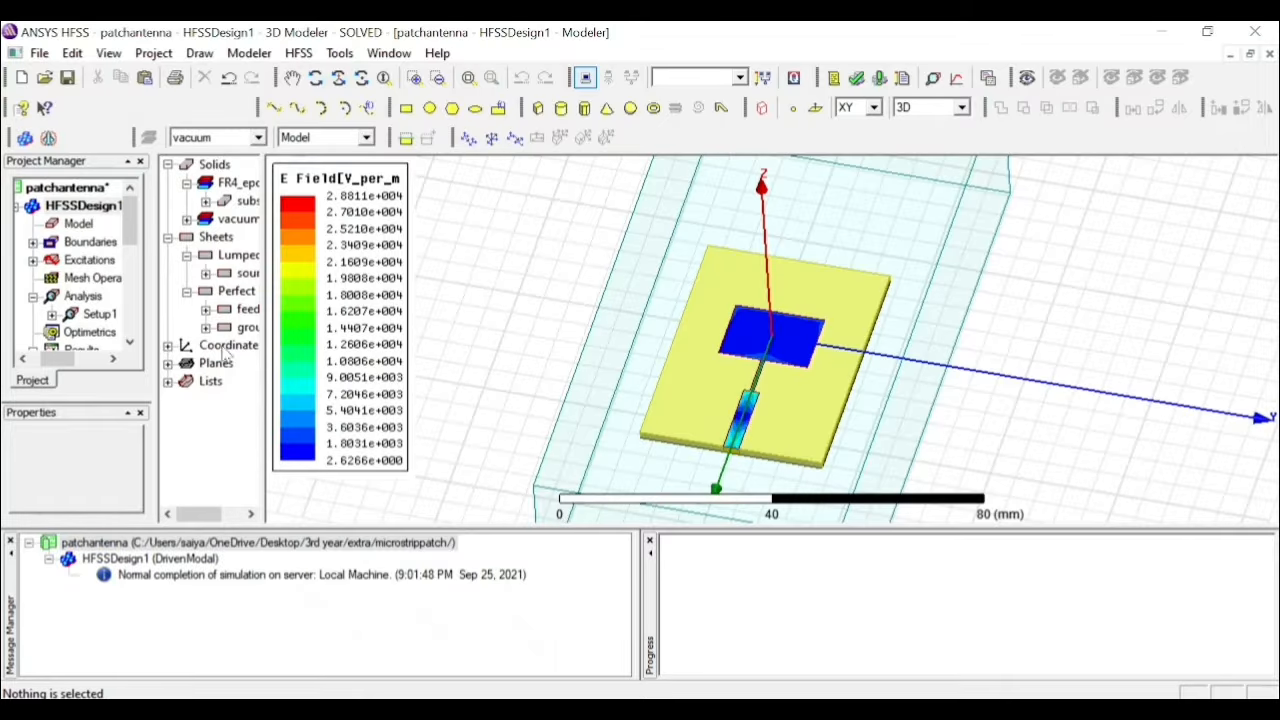
# Animate the Mag_E1 field overlay over Phase from 0deg to 150deg in 15 steps, and close the animation after viewing it
pyautogui.moveTo(49, 358); pyautogui.dragTo(26, 358)
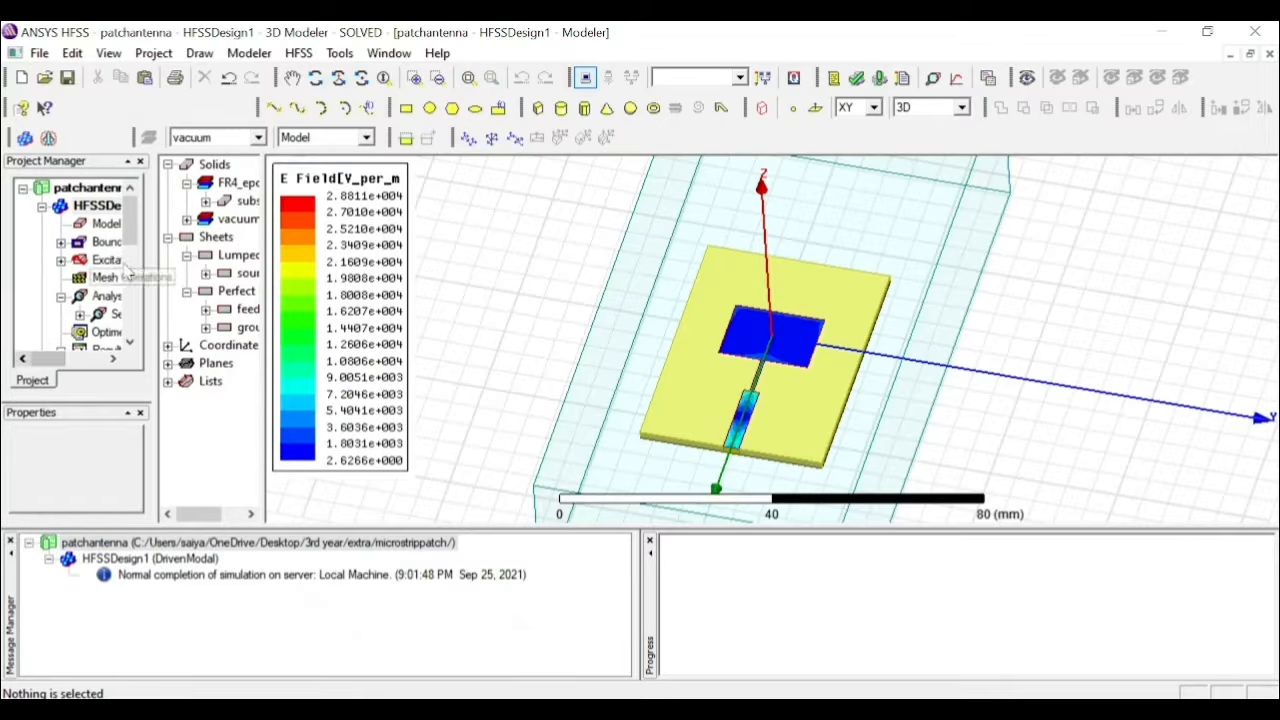
pyautogui.moveTo(128, 236); pyautogui.dragTo(142, 335)
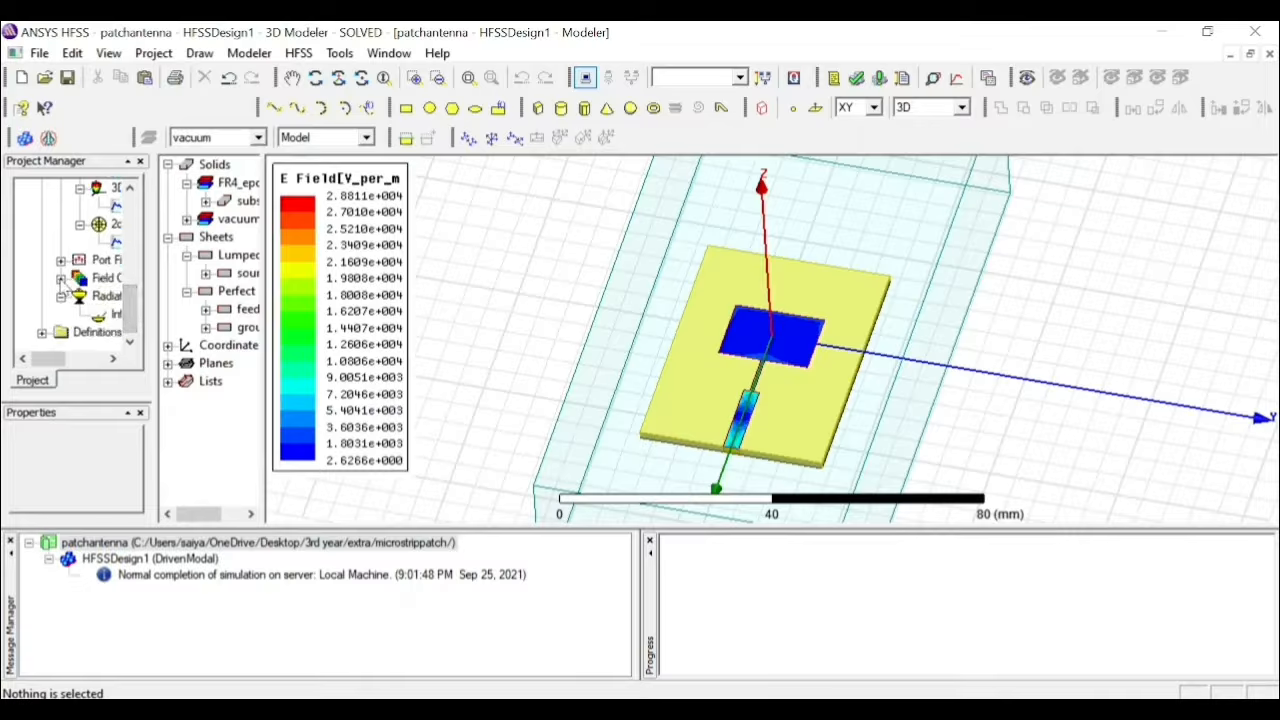
pyautogui.click(61, 278)
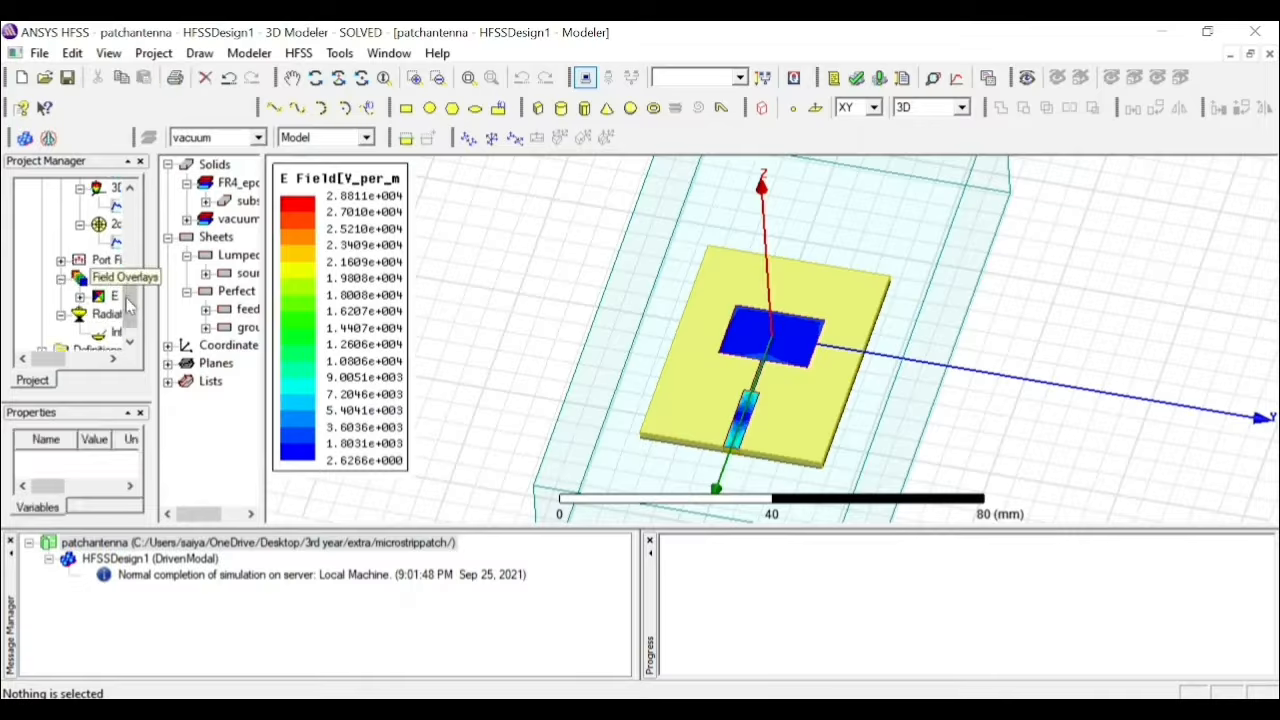
pyautogui.moveTo(70, 357)
pyautogui.mouseDown()
pyautogui.moveTo(84, 360)
pyautogui.moveTo(64, 365)
pyautogui.mouseUp()
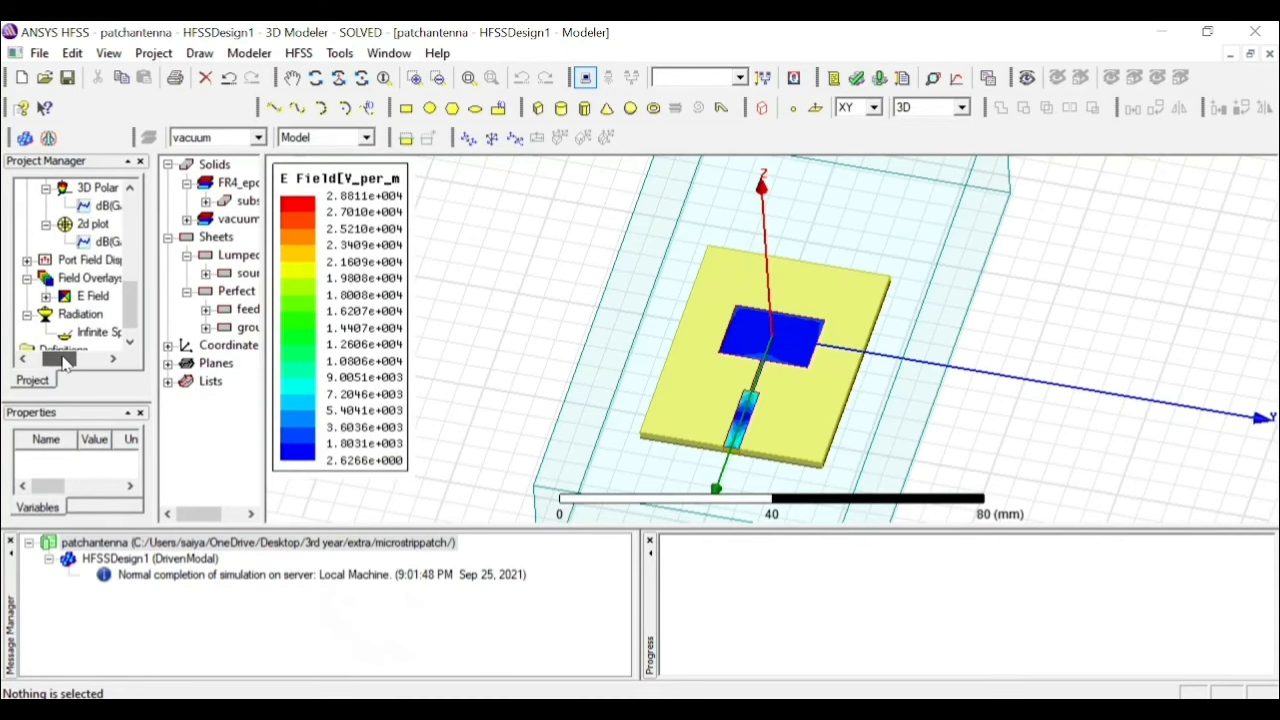
pyautogui.click(46, 296)
pyautogui.click(106, 314)
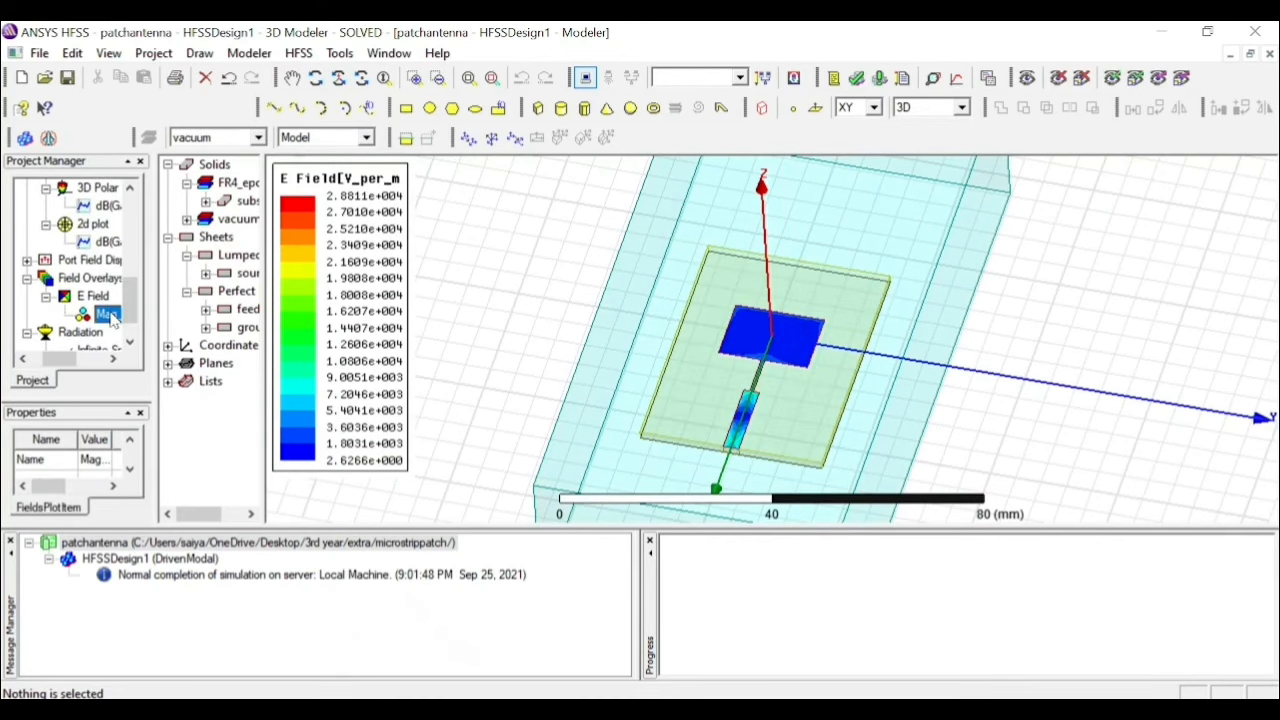
pyautogui.rightClick(110, 316)
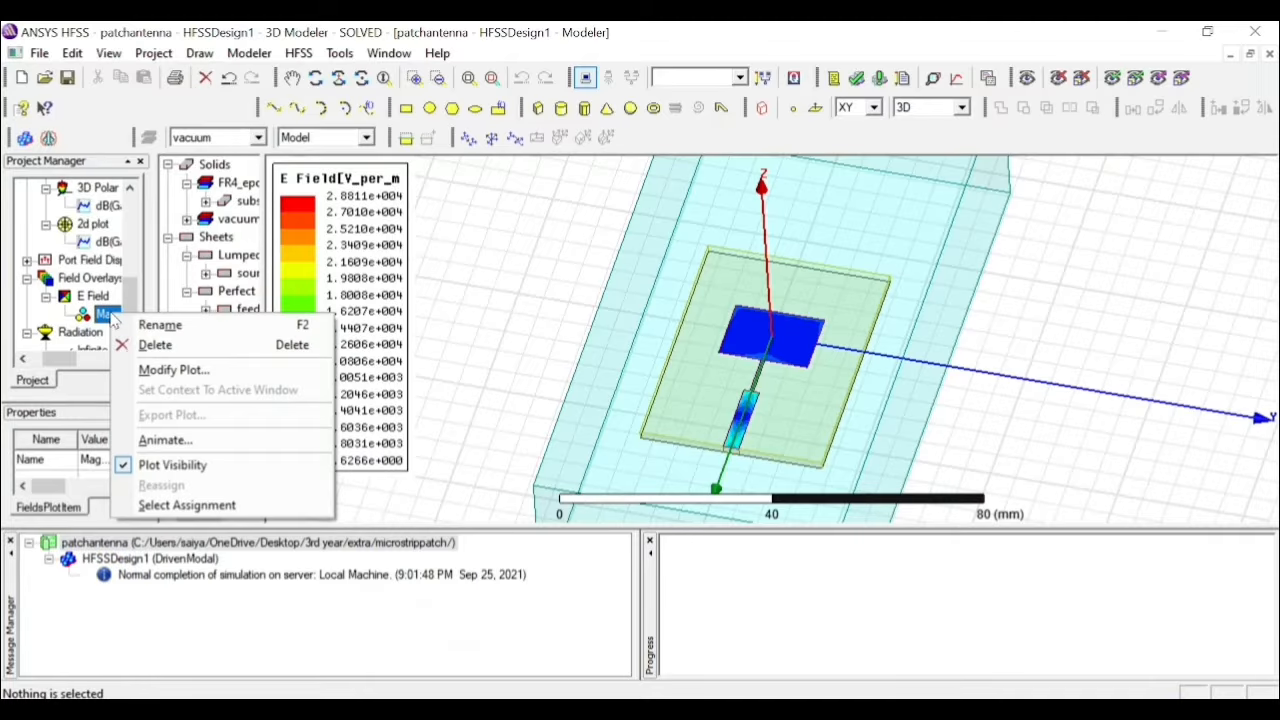
pyautogui.click(231, 441)
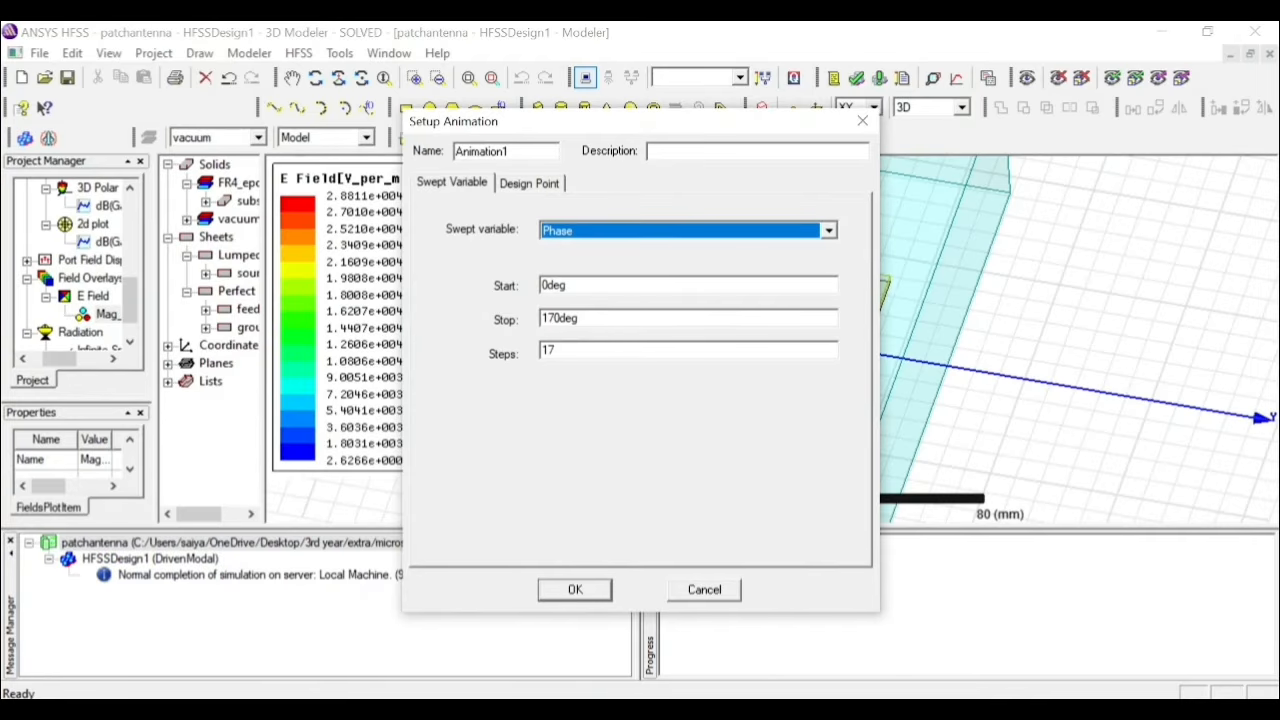
pyautogui.click(548, 285)
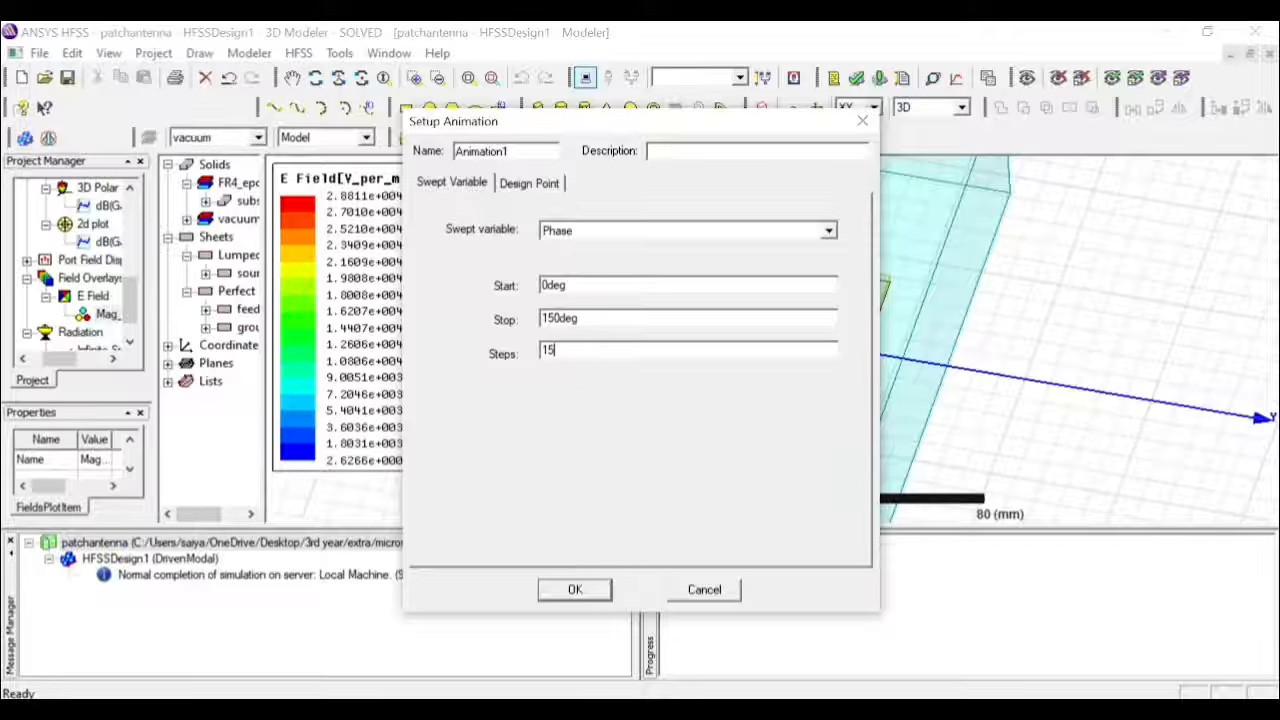
pyautogui.click(590, 590)
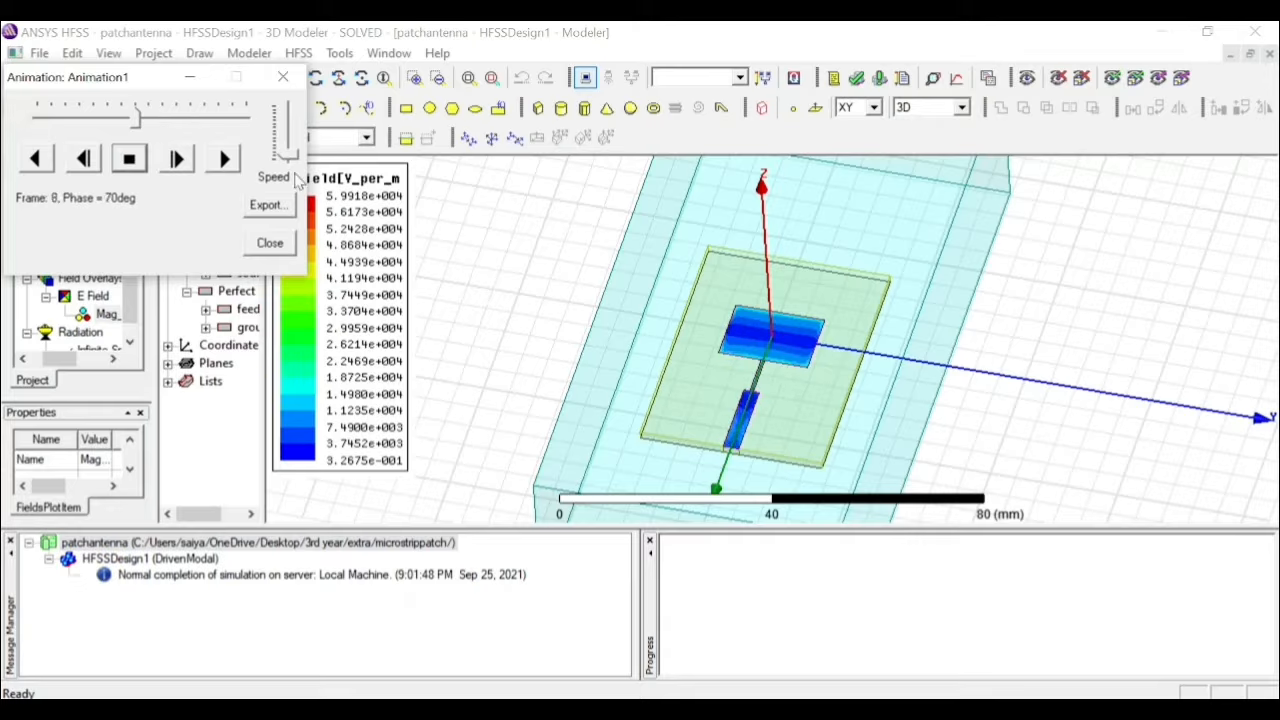
pyautogui.click(269, 243)
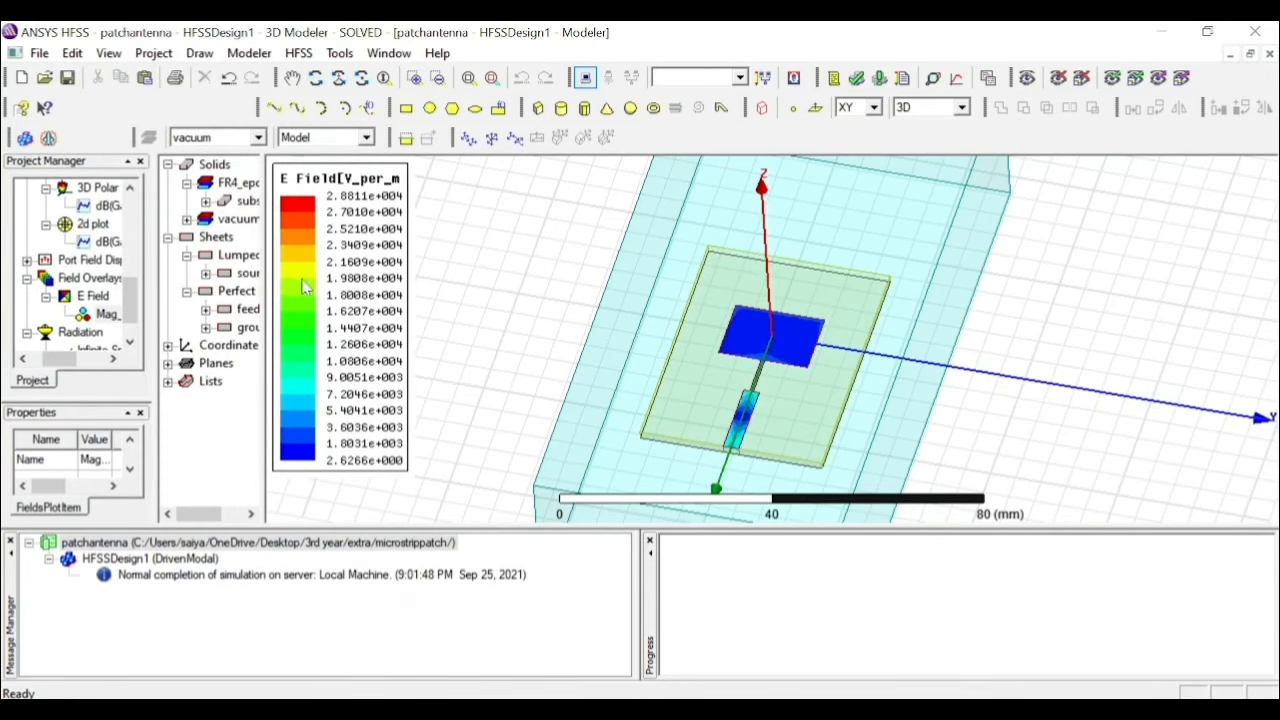
# Plot the magnetic field magnitude Mag_H on the feedpoint sheet, saving the field plot settings as default
pyautogui.click(240, 313)
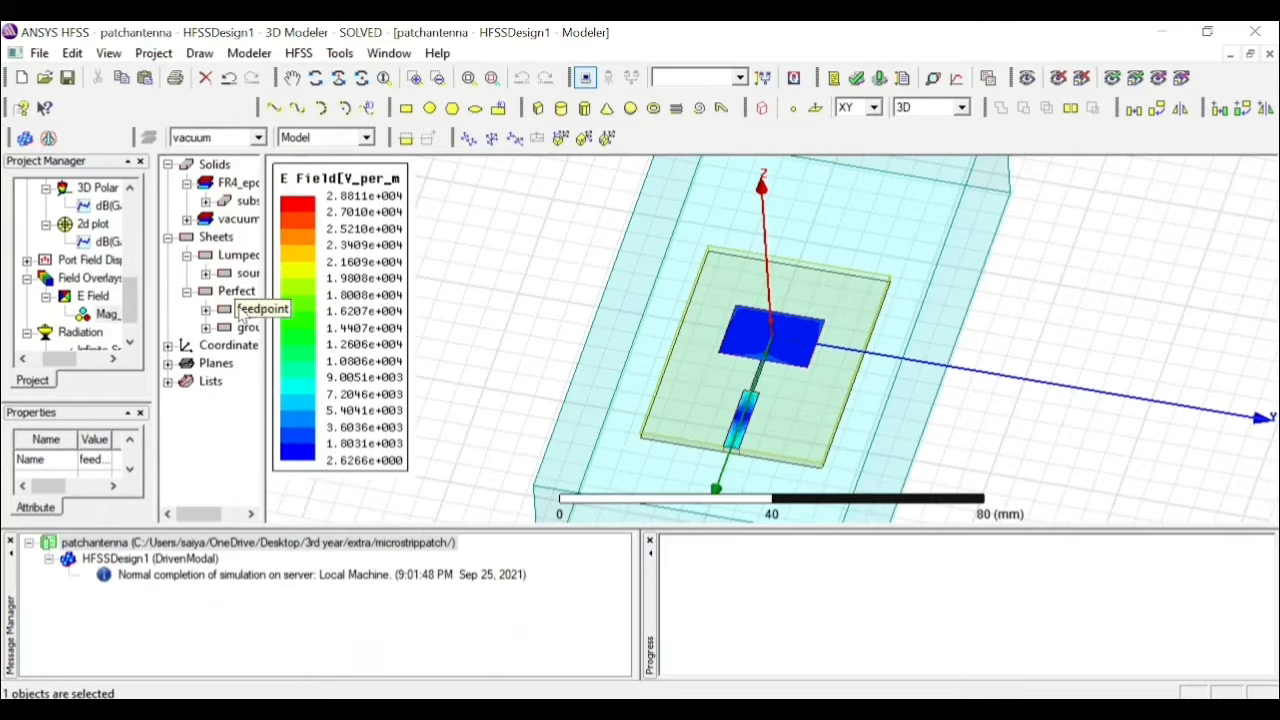
pyautogui.rightClick(241, 315)
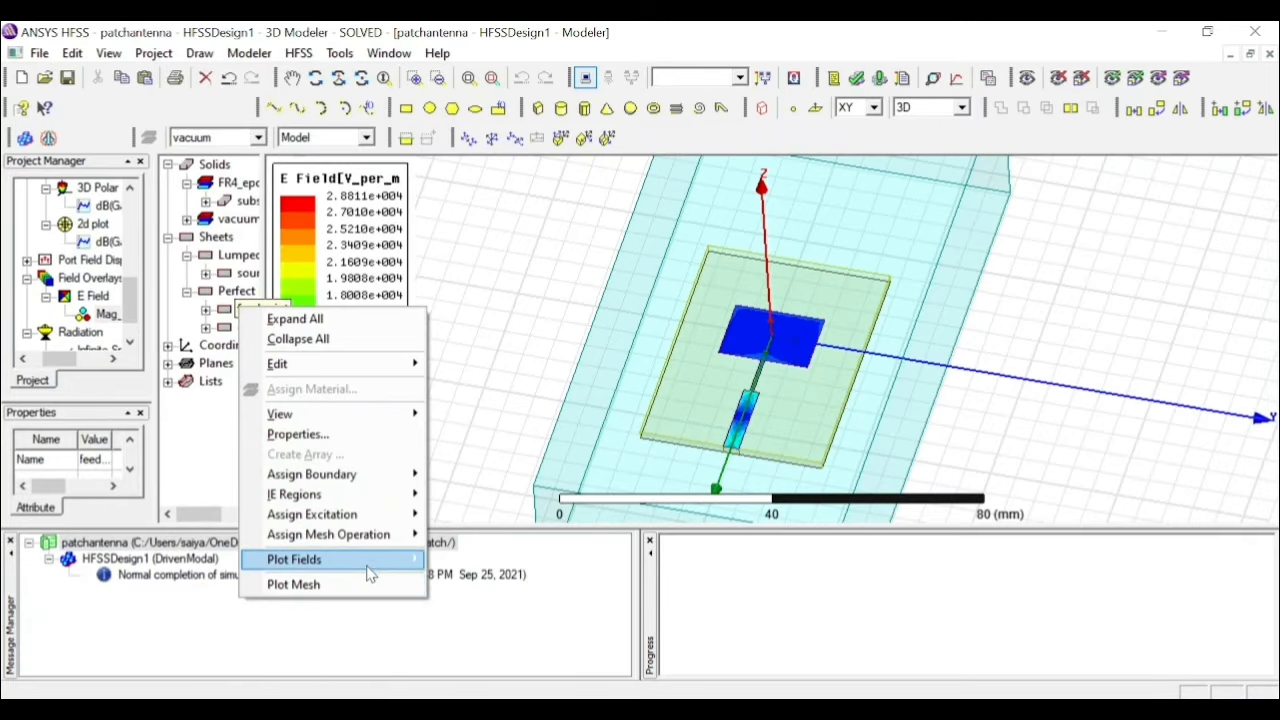
pyautogui.moveTo(369, 573)
pyautogui.moveTo(481, 588)
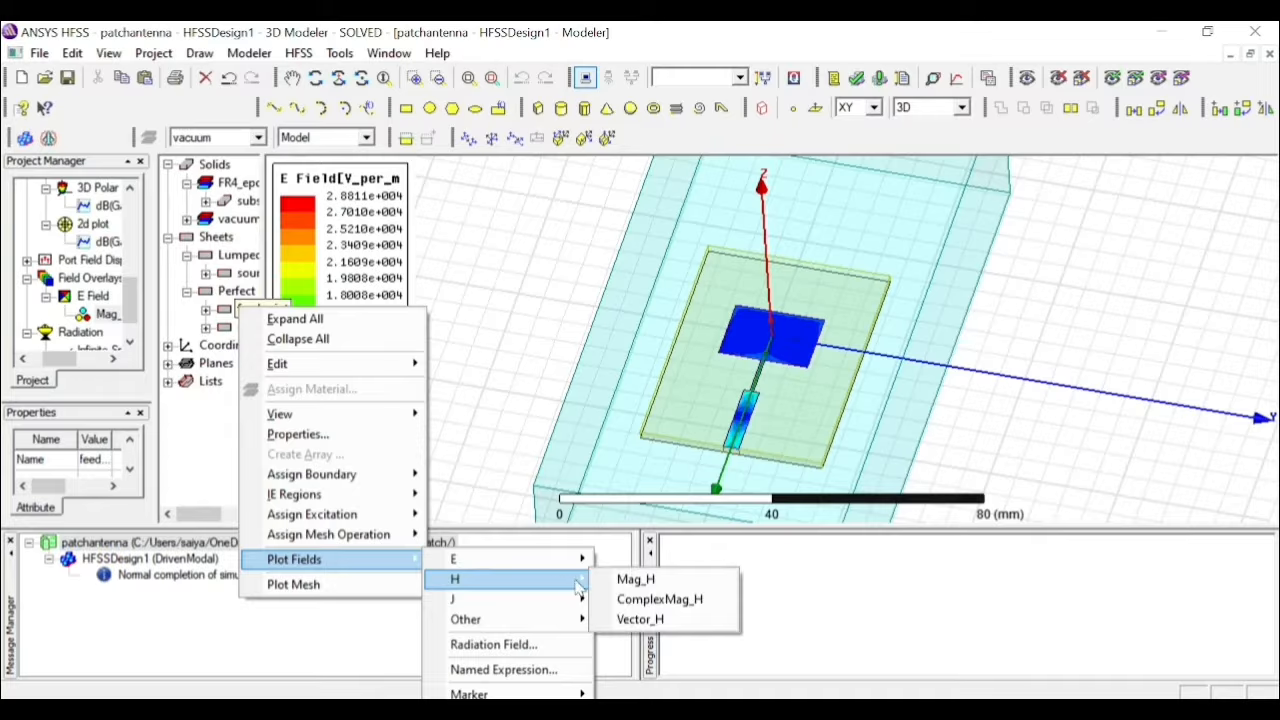
pyautogui.click(607, 583)
pyautogui.click(558, 492)
pyautogui.click(611, 546)
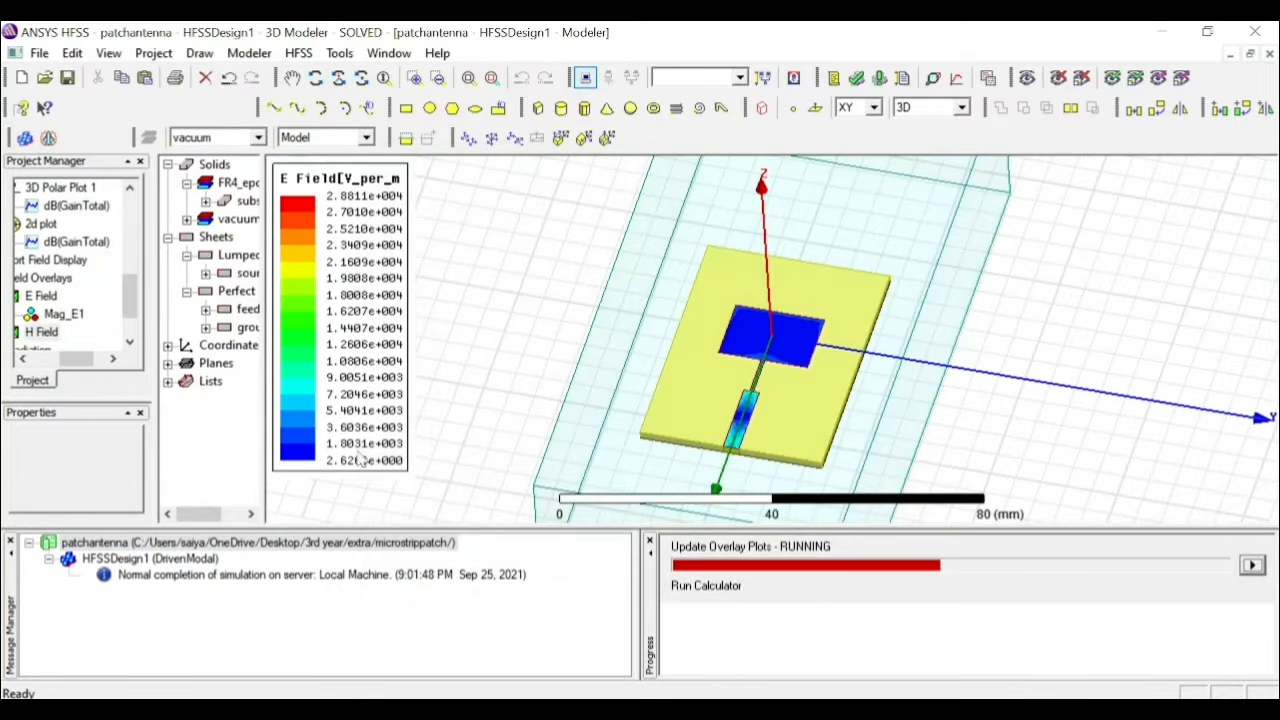
# Play the existing Animation1 phase sweep on the Mag_H field overlay, and close the animation after viewing it
pyautogui.moveTo(77, 358); pyautogui.dragTo(64, 358)
pyautogui.click(35, 333)
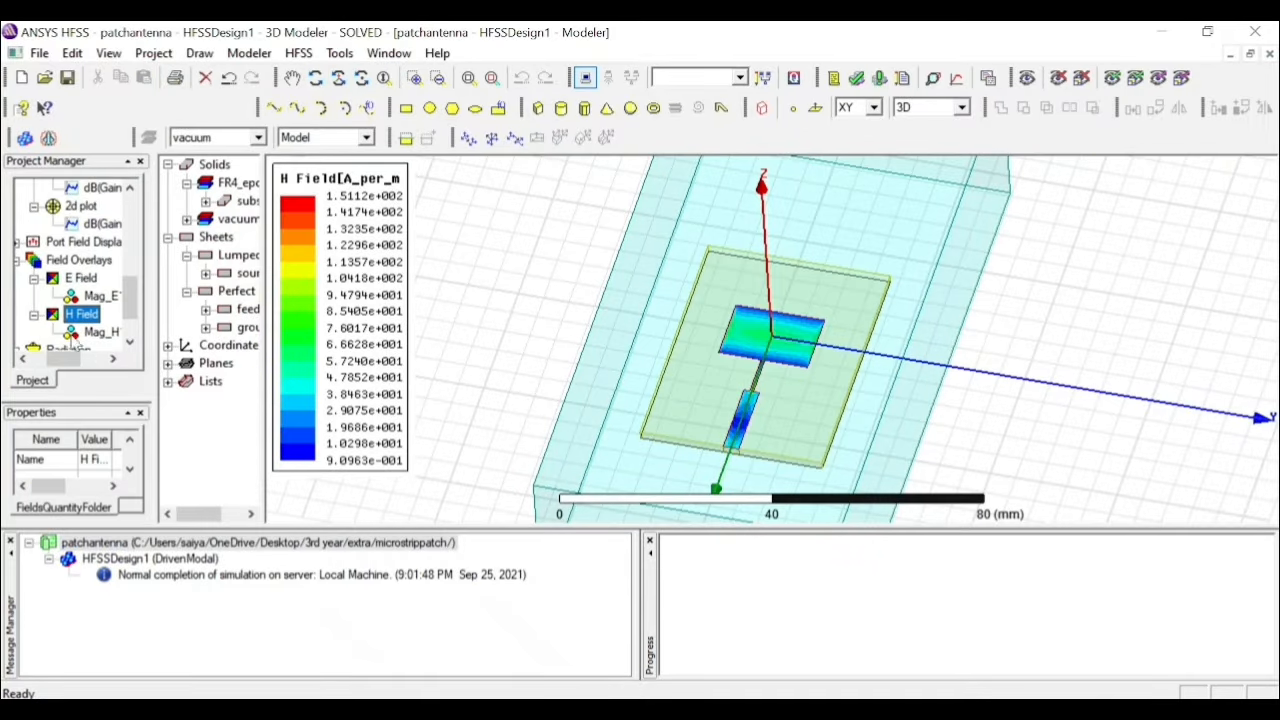
pyautogui.click(97, 333)
pyautogui.rightClick(97, 334)
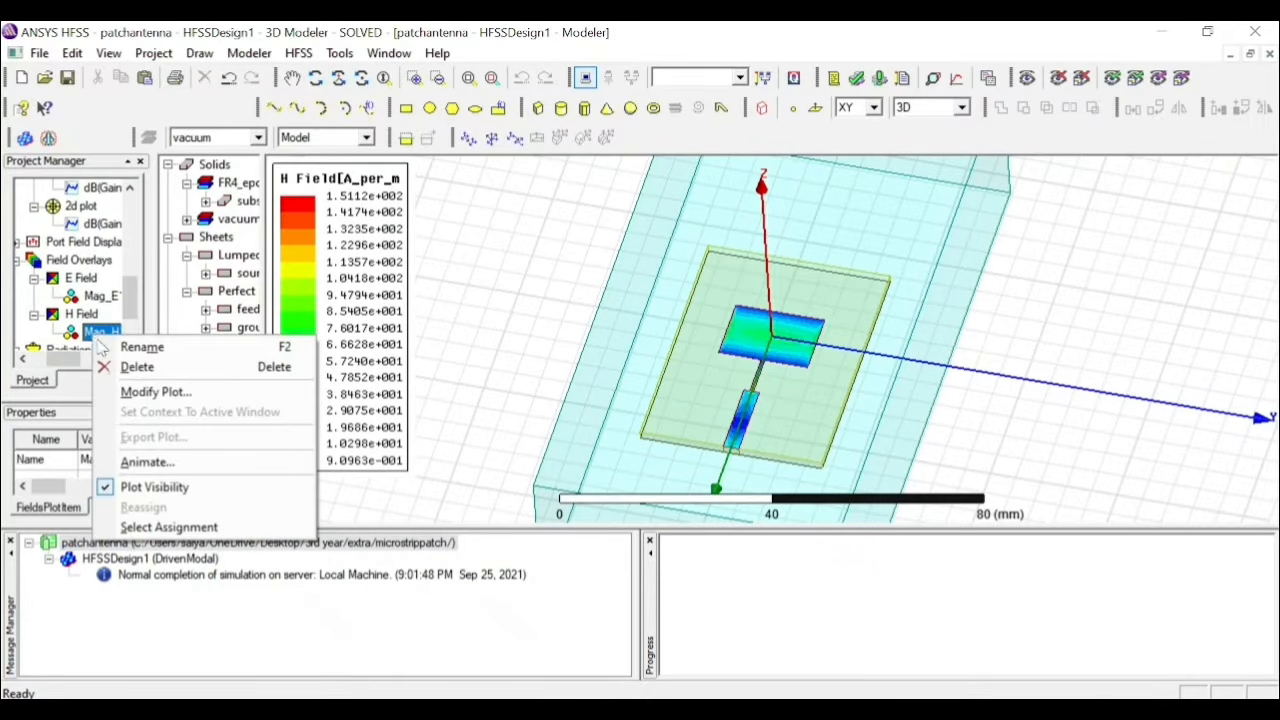
pyautogui.click(175, 466)
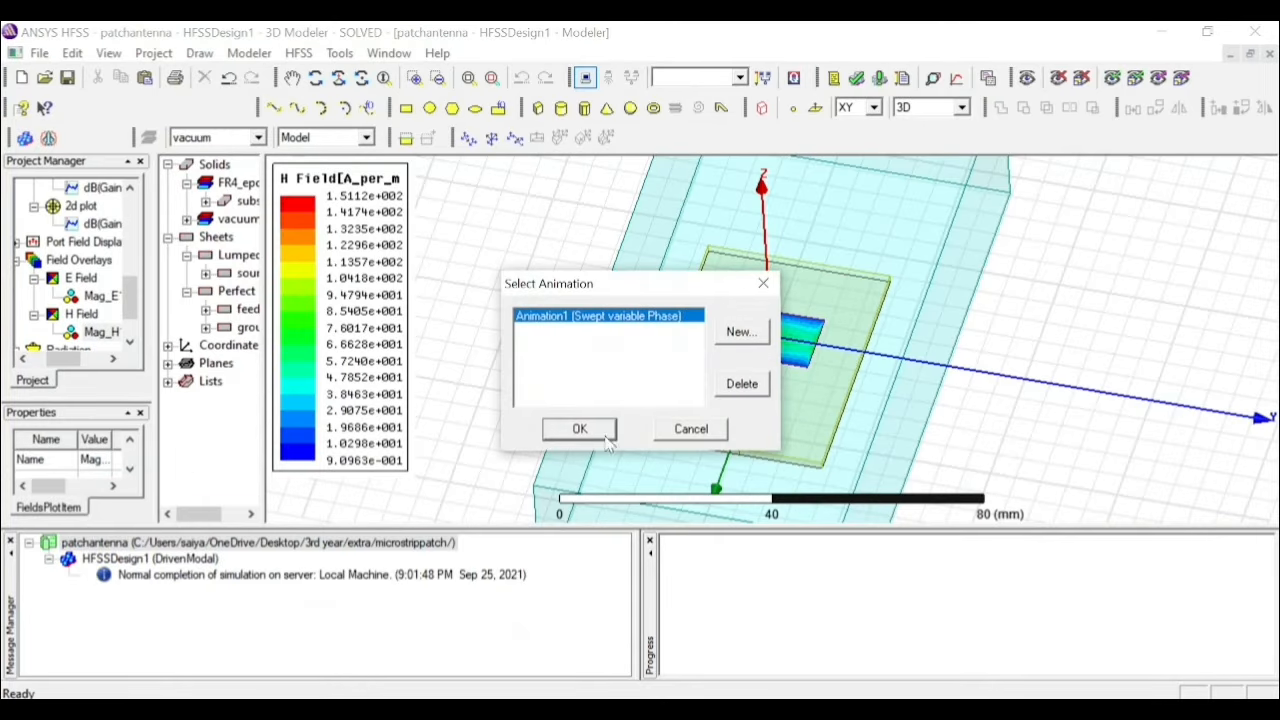
pyautogui.click(588, 432)
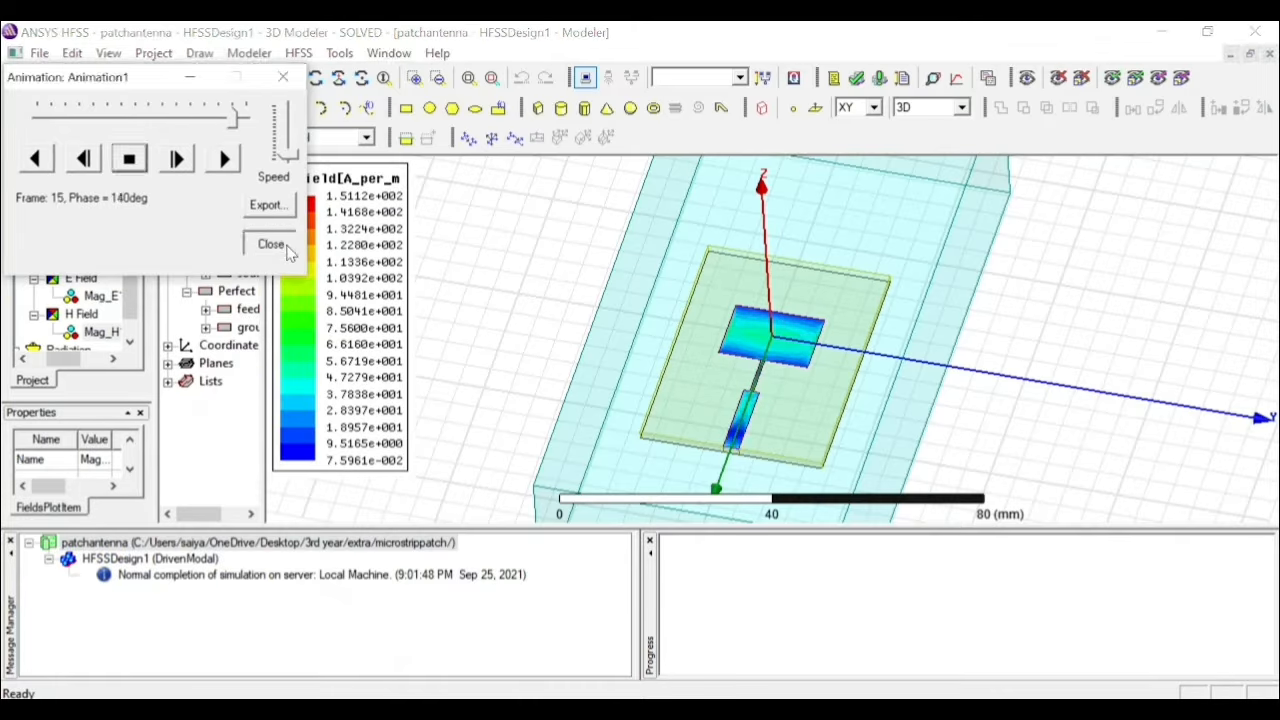
pyautogui.click(285, 247)
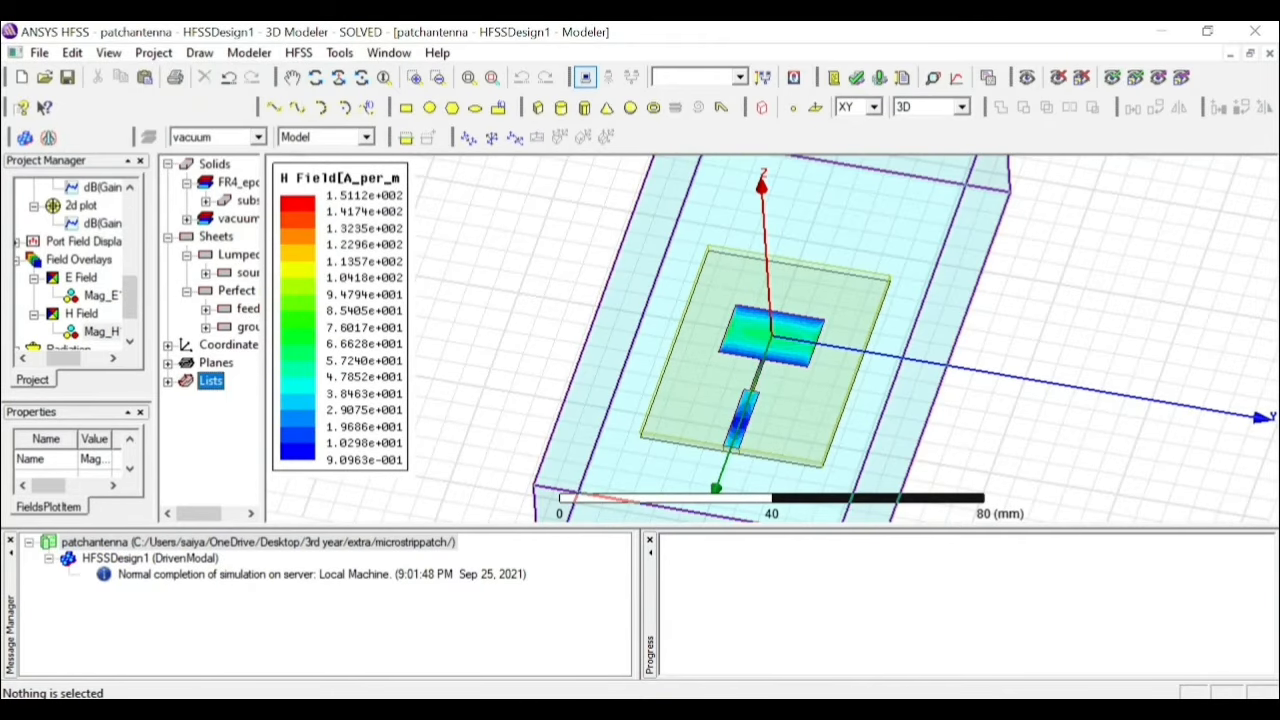